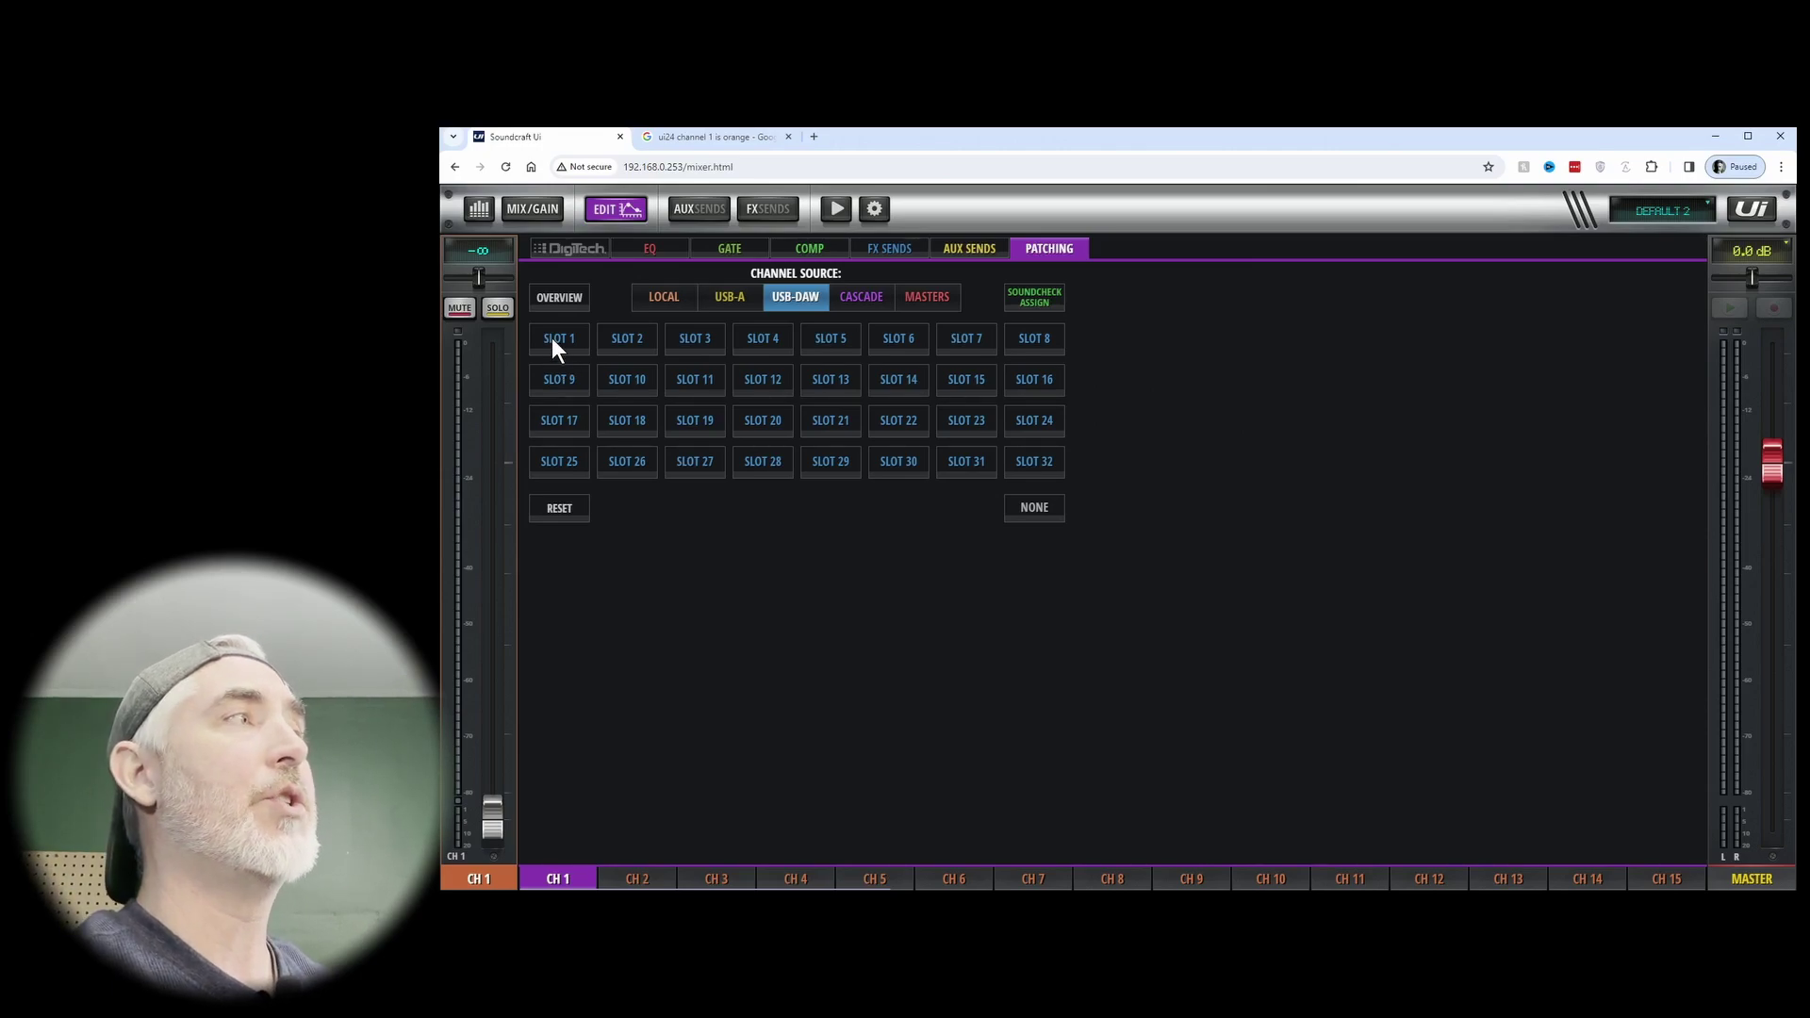
Feed channel 1 from USB-DAW slot 1 and channel 2 from USB-DAW slot 2
click(555, 344)
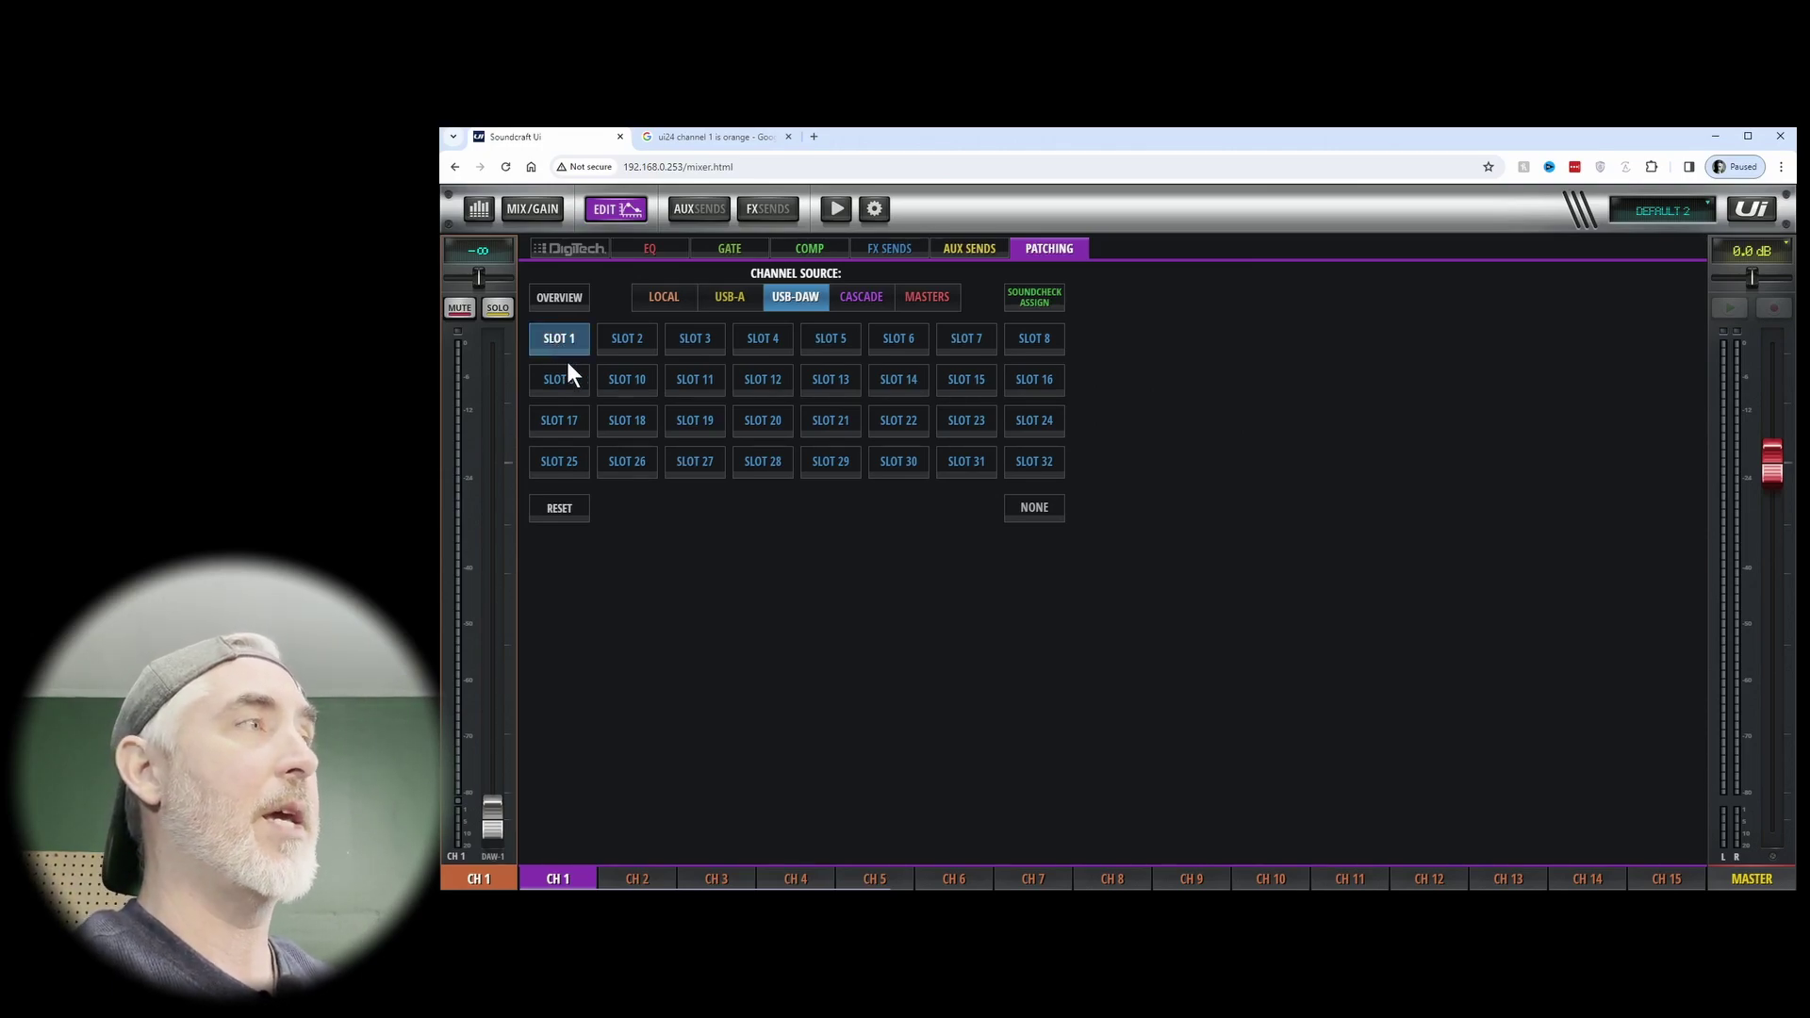
click(637, 879)
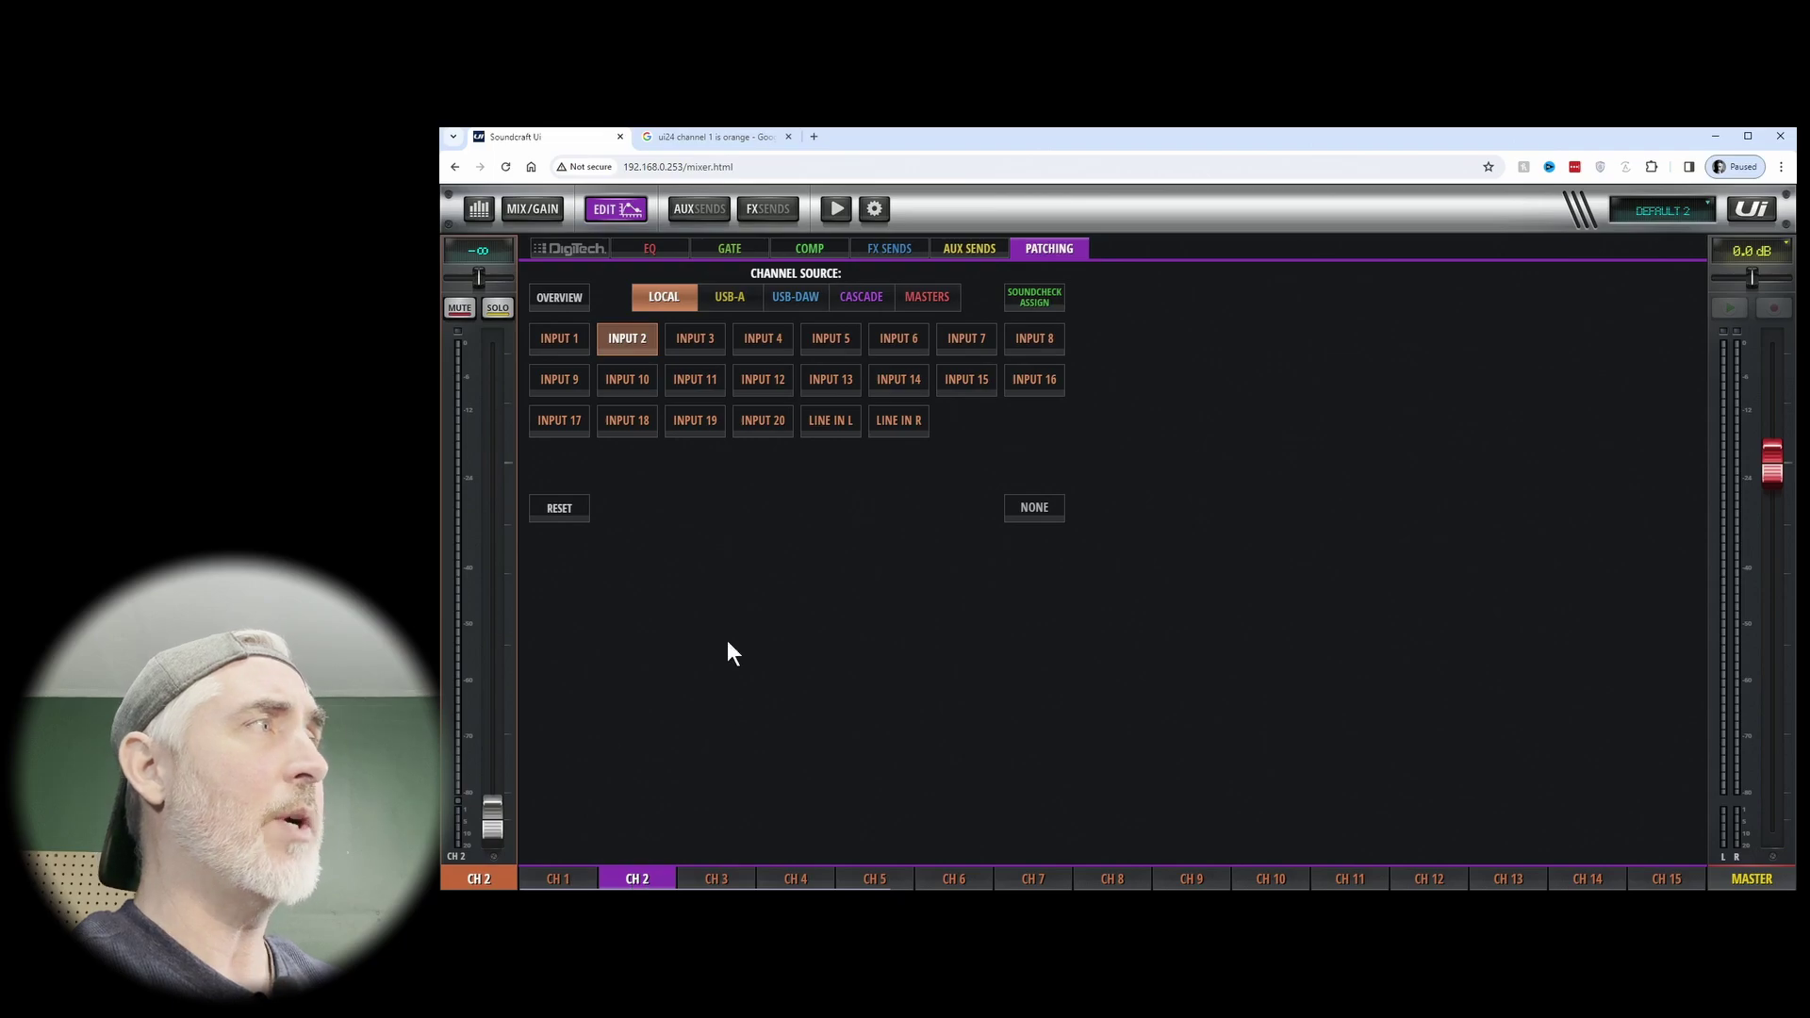
click(803, 298)
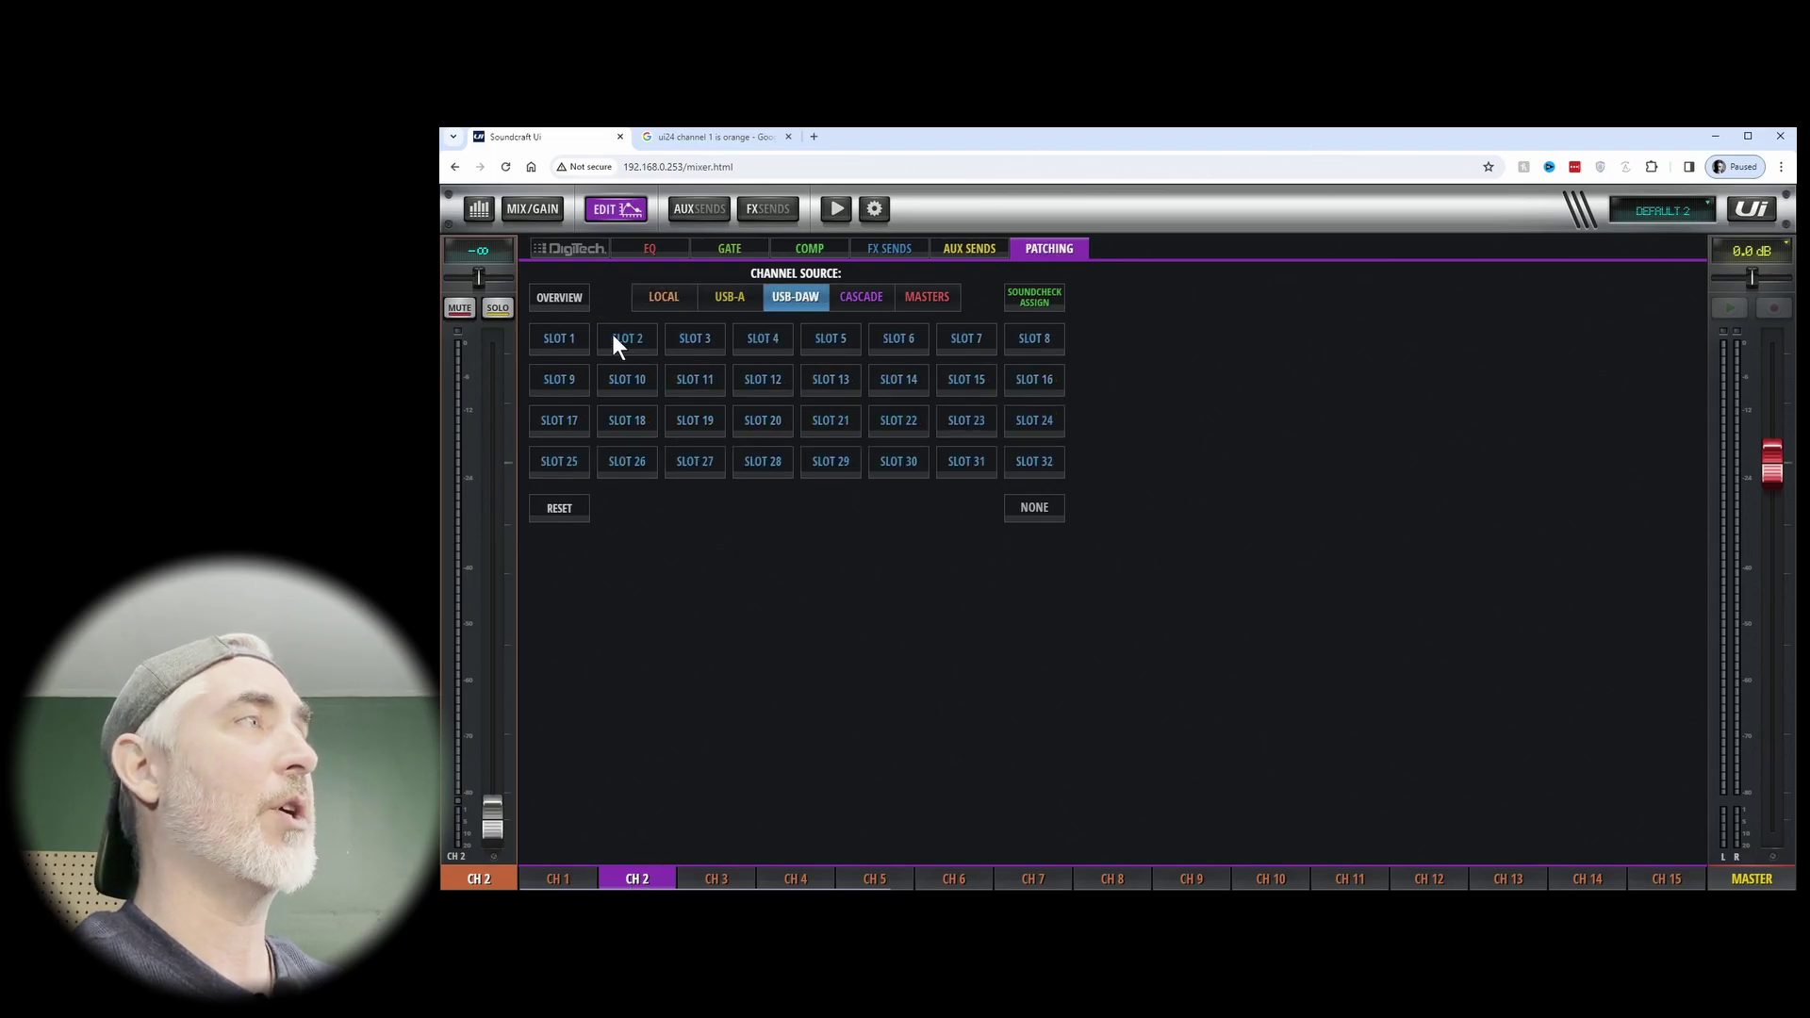
click(613, 334)
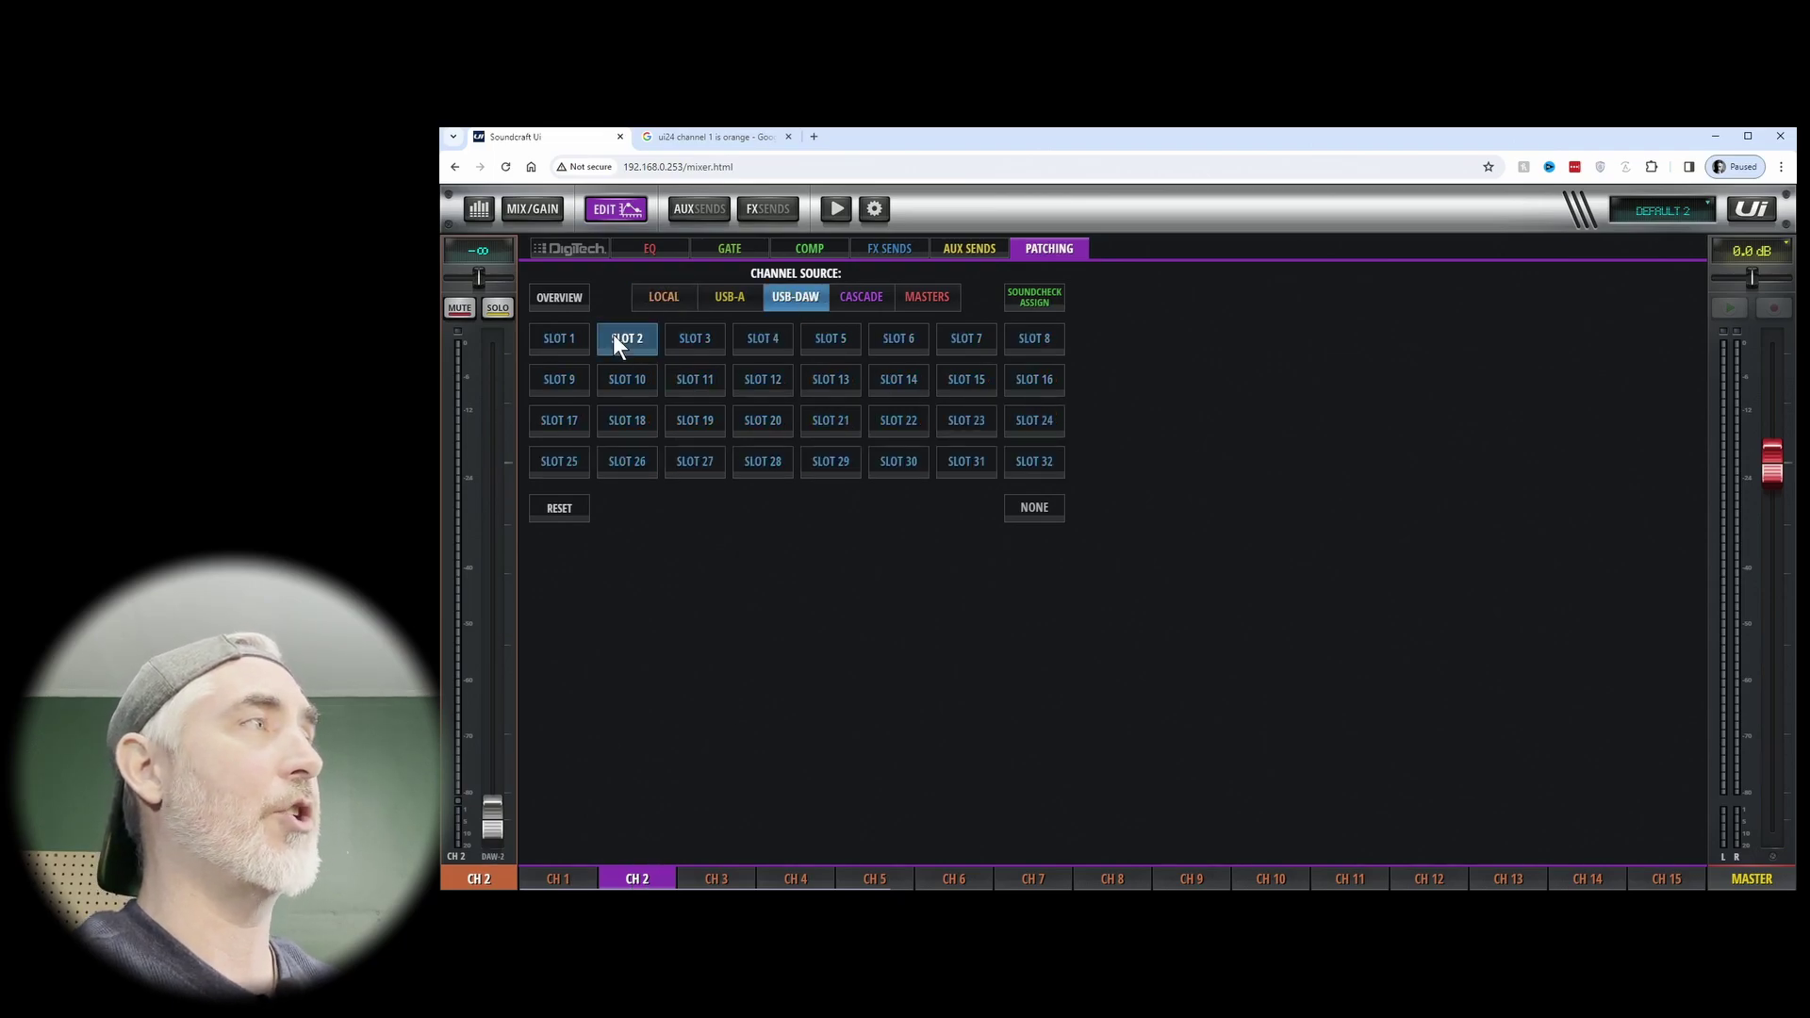
Return to the fader mix and open the mixer settings' Shows page
click(530, 207)
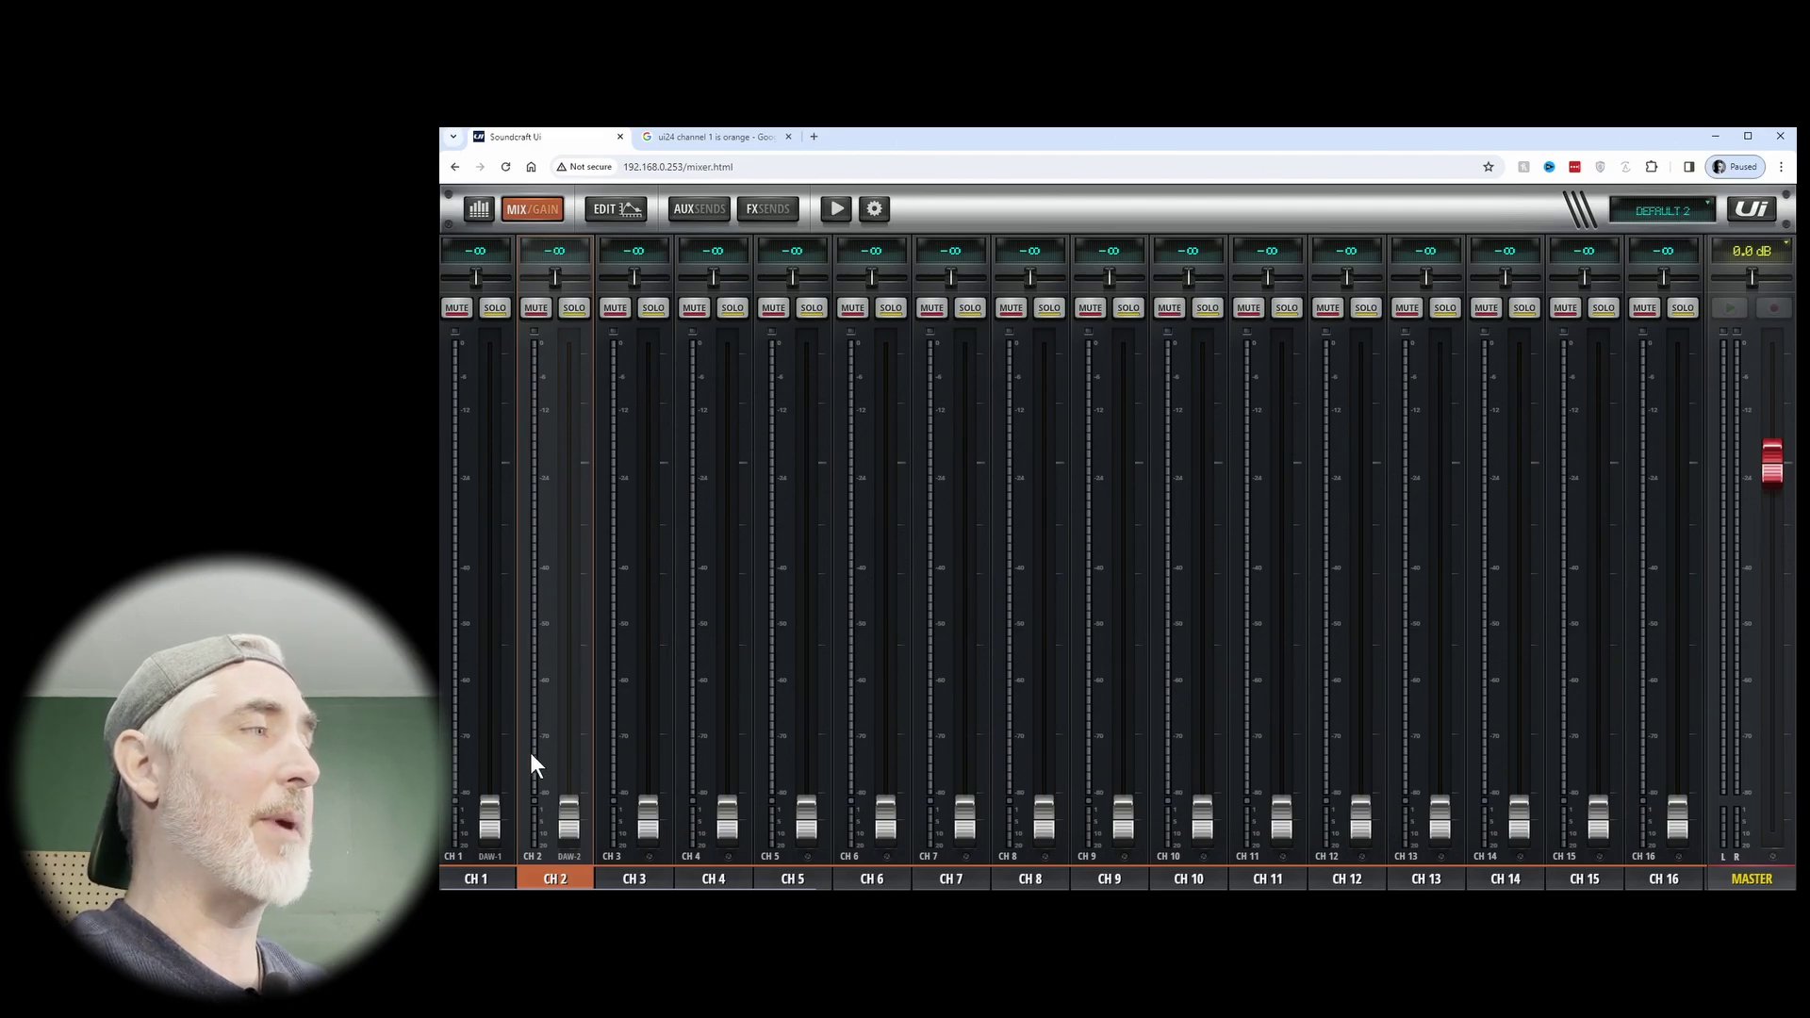
click(467, 875)
click(567, 869)
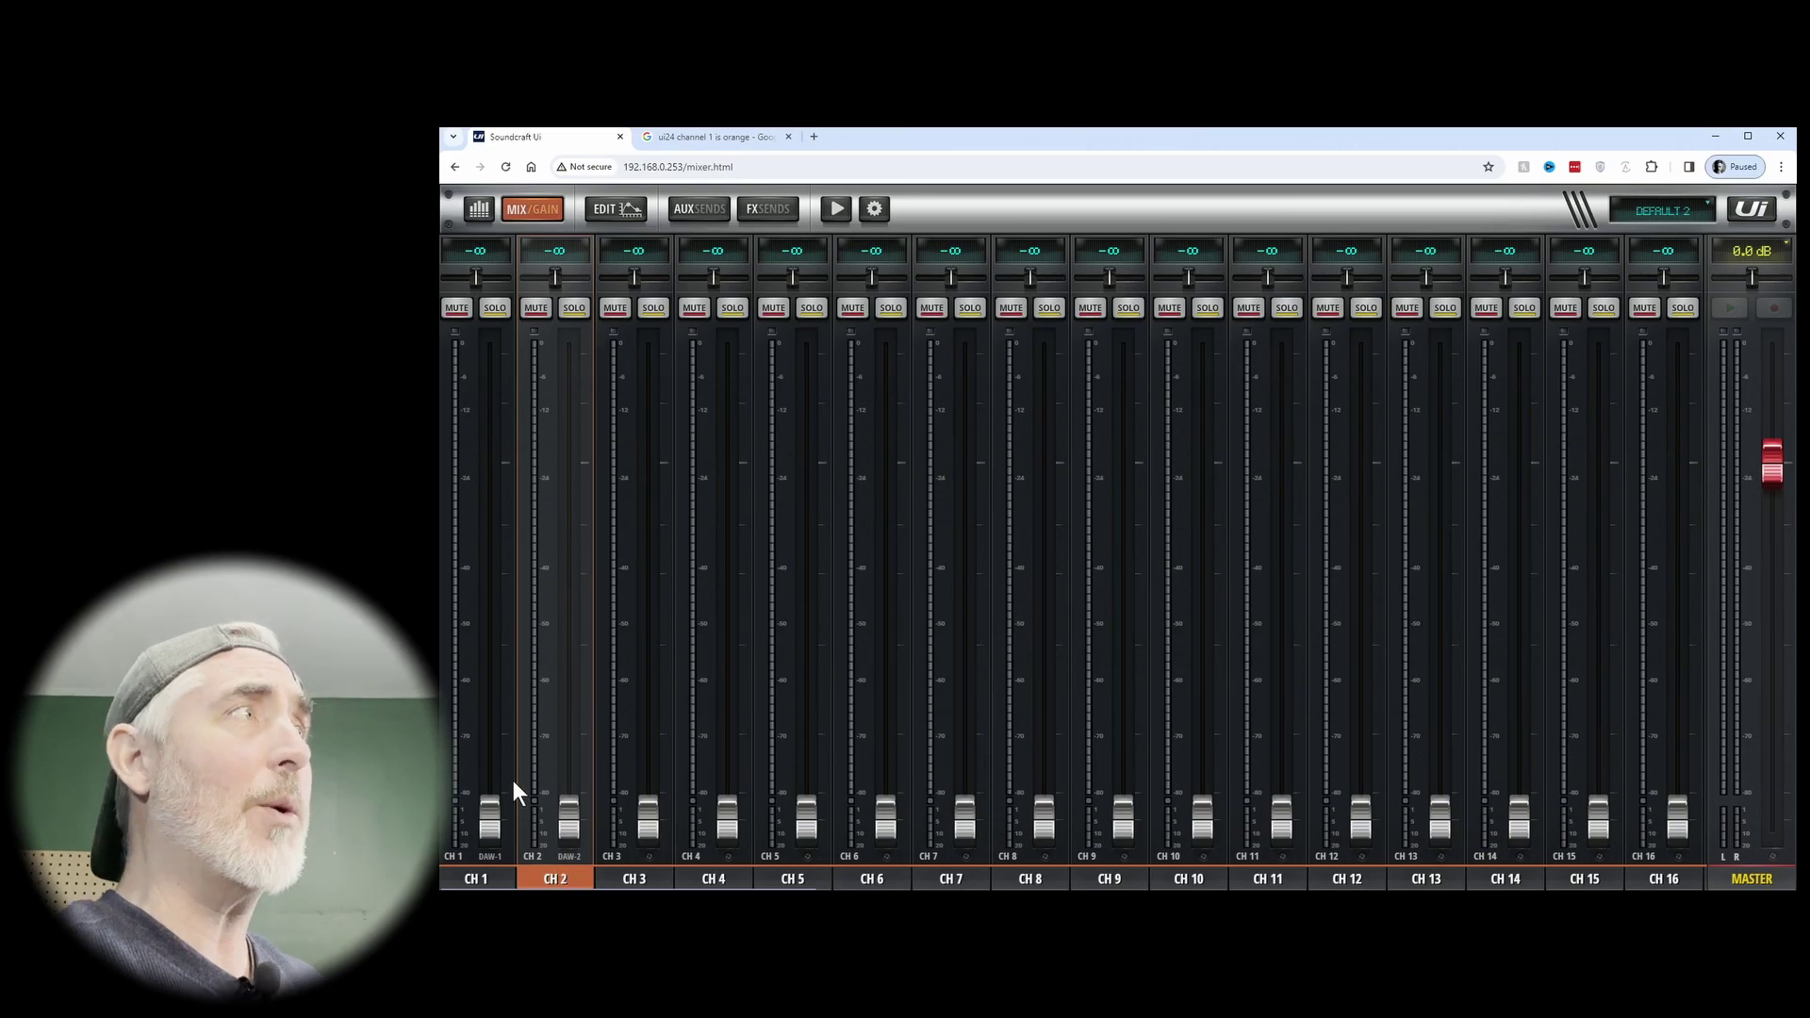
click(874, 208)
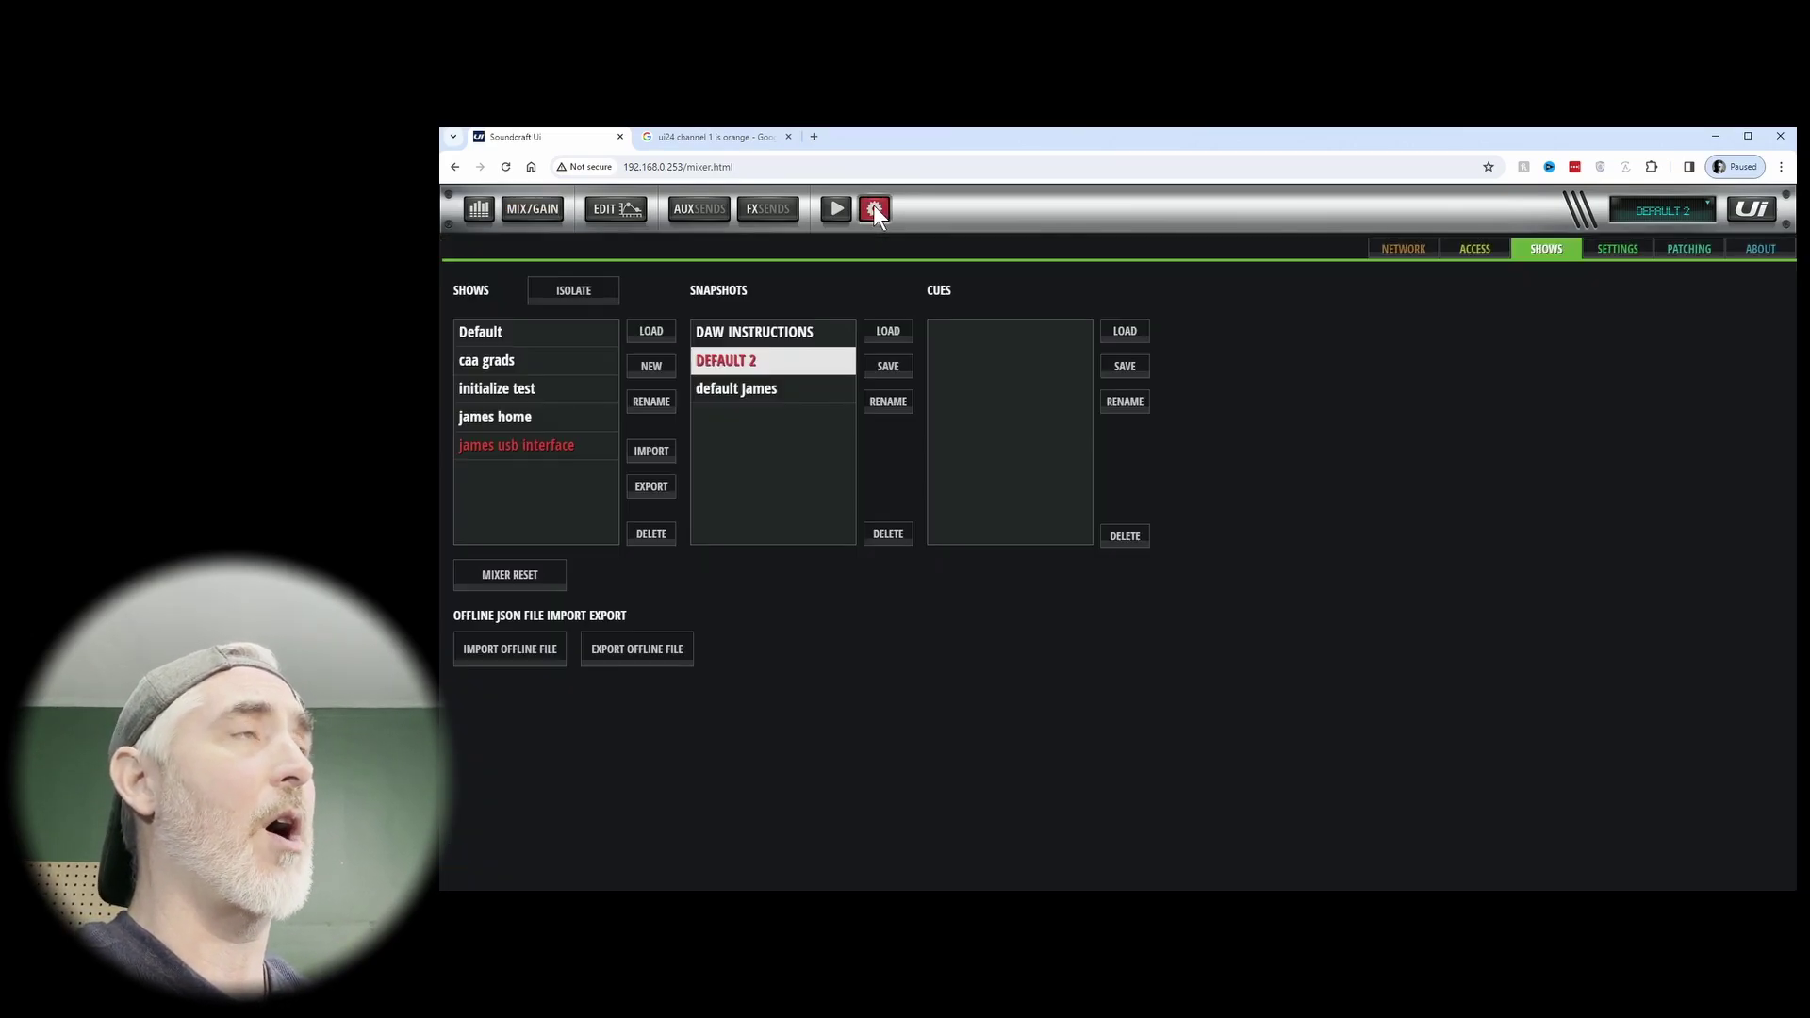
In the USB-DAW 1–16 patching grid, patch inputs 3–7 to channels 3–7
click(1689, 245)
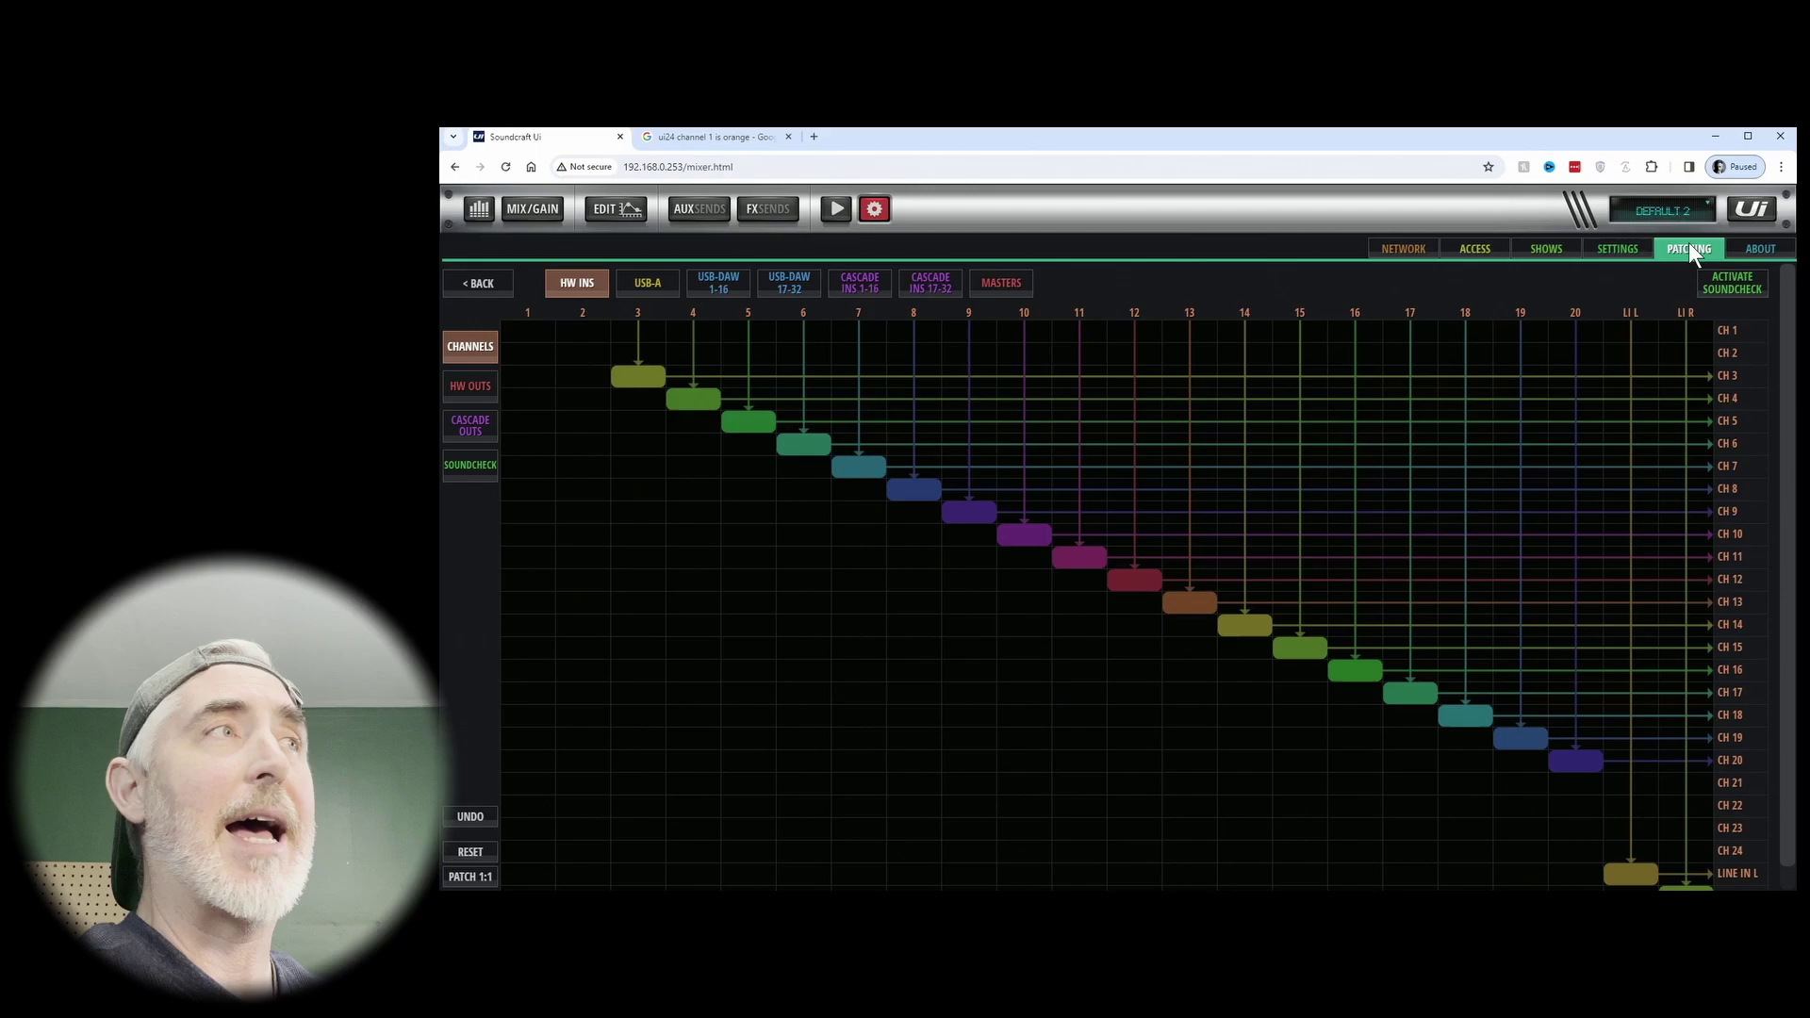
click(716, 283)
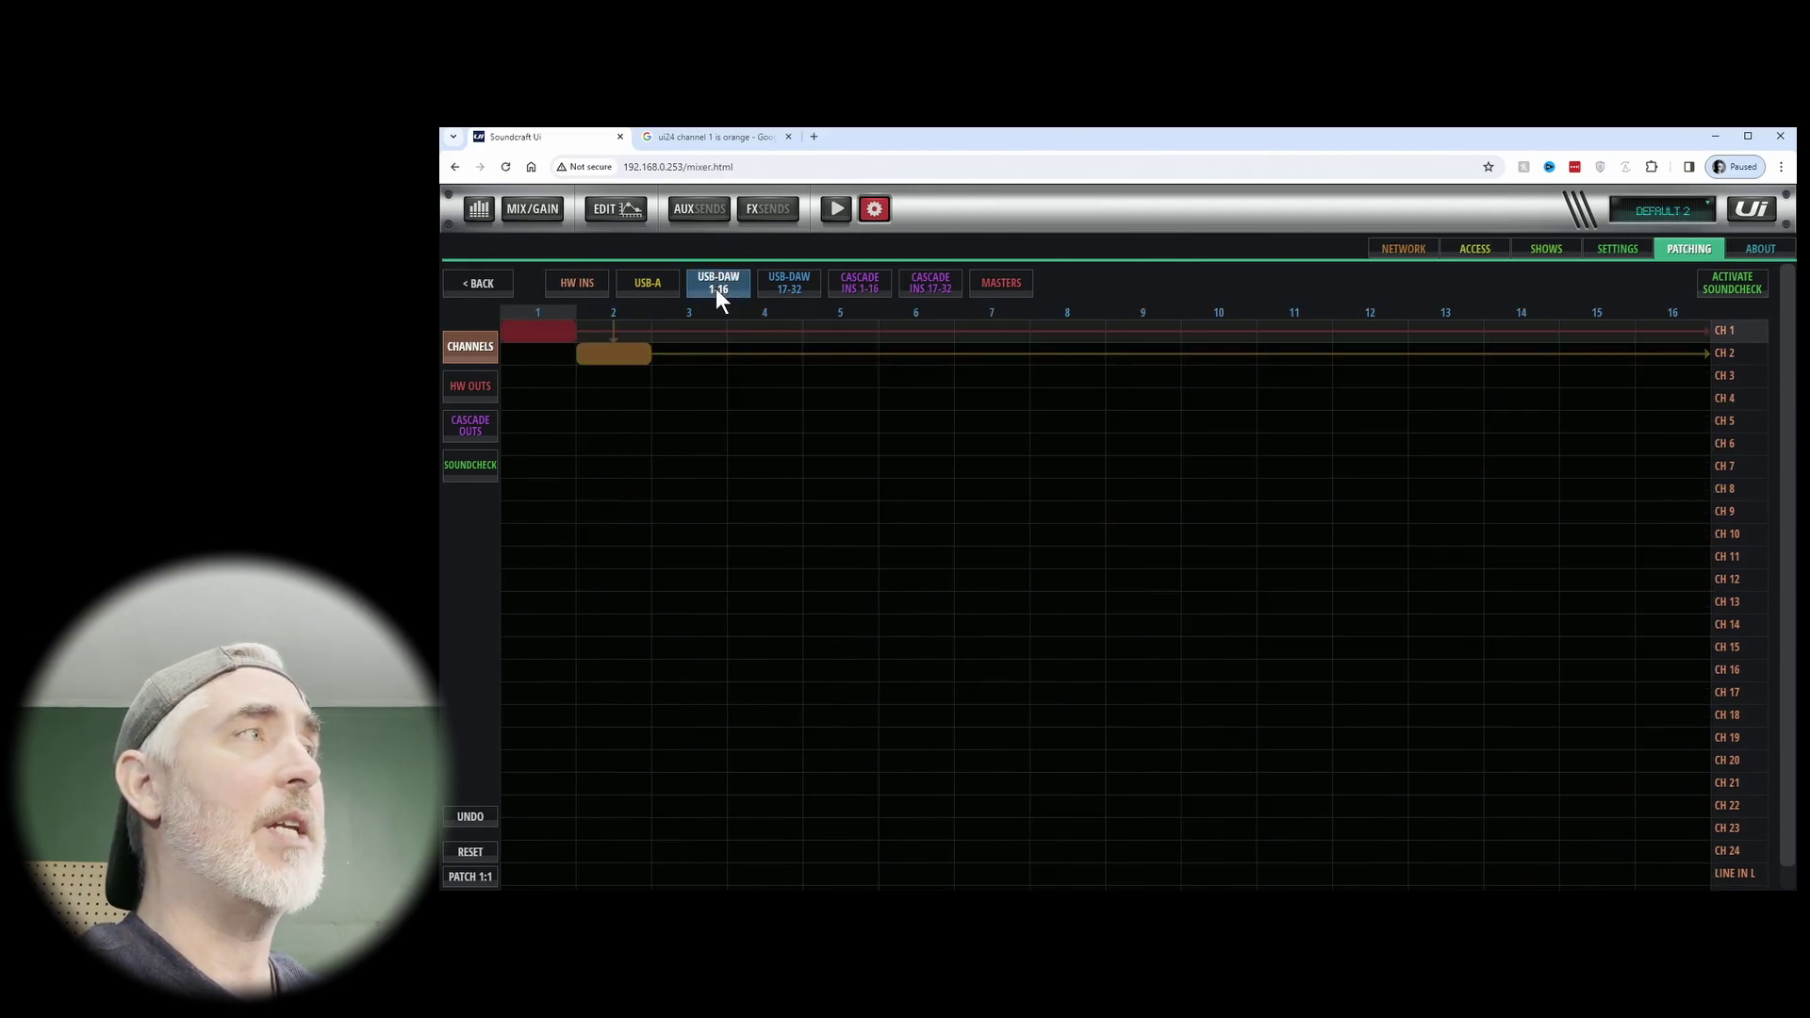
click(682, 376)
click(794, 402)
click(821, 420)
click(924, 447)
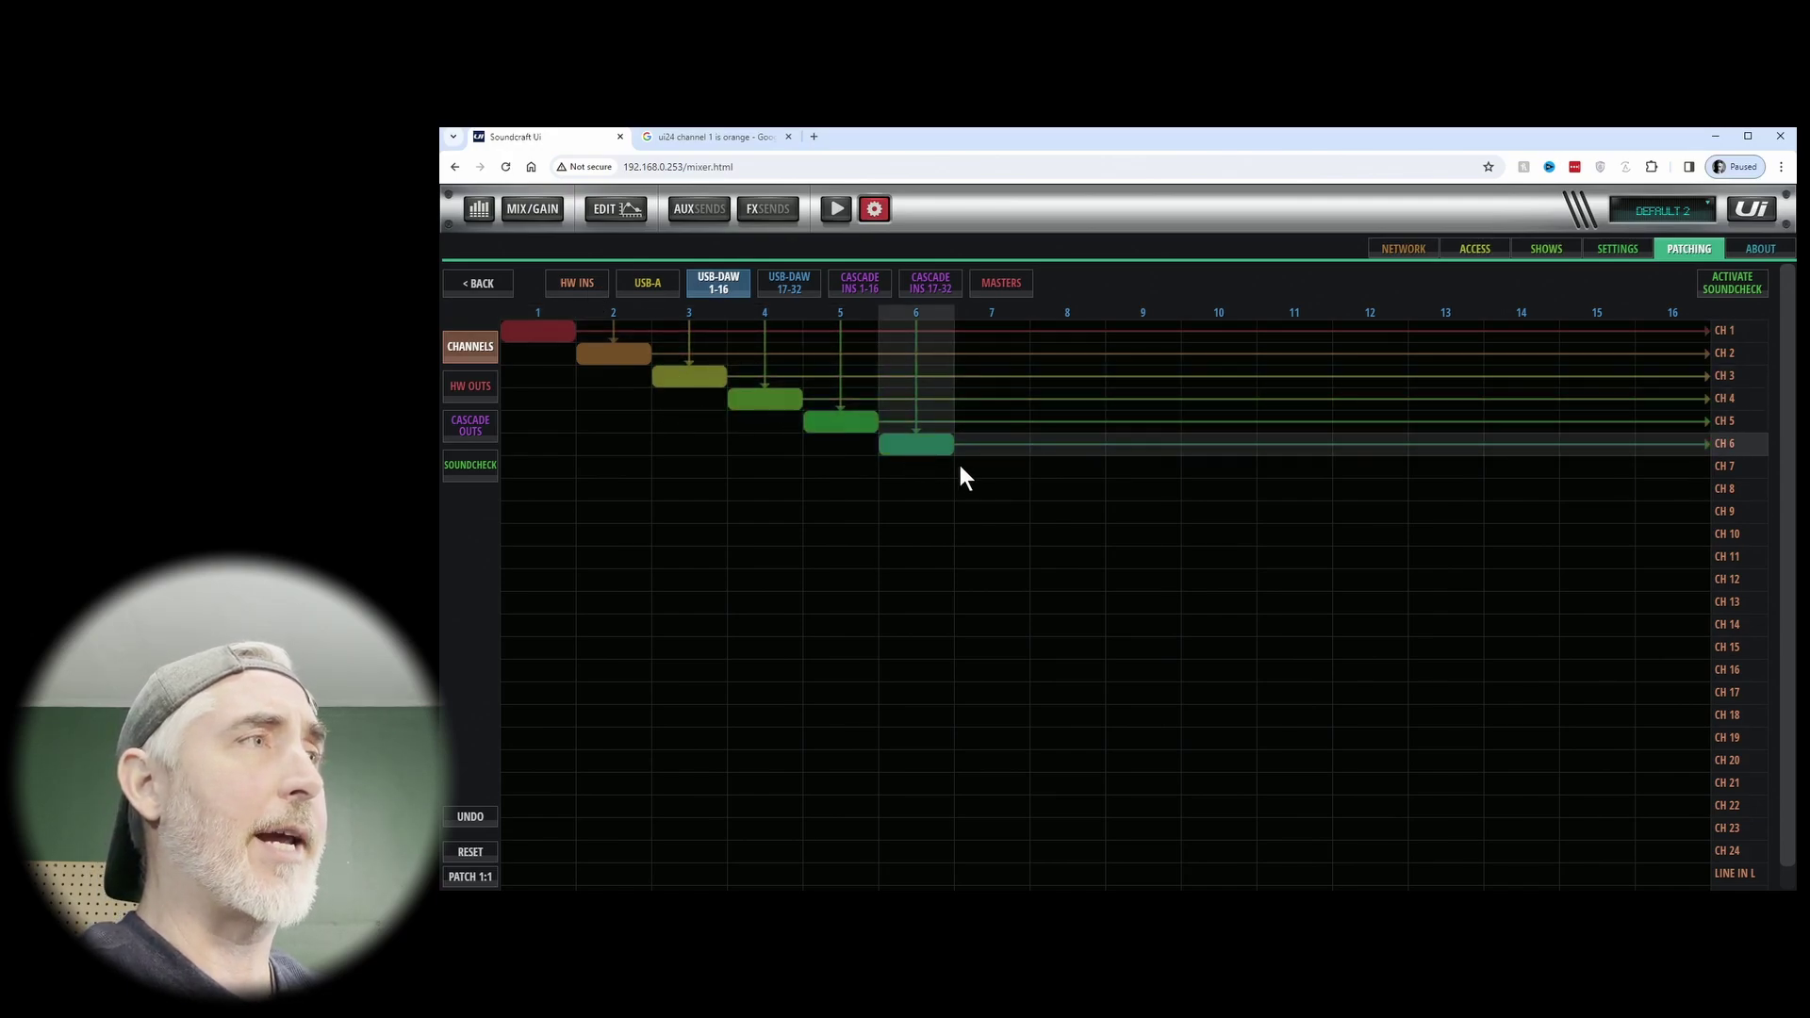
click(967, 467)
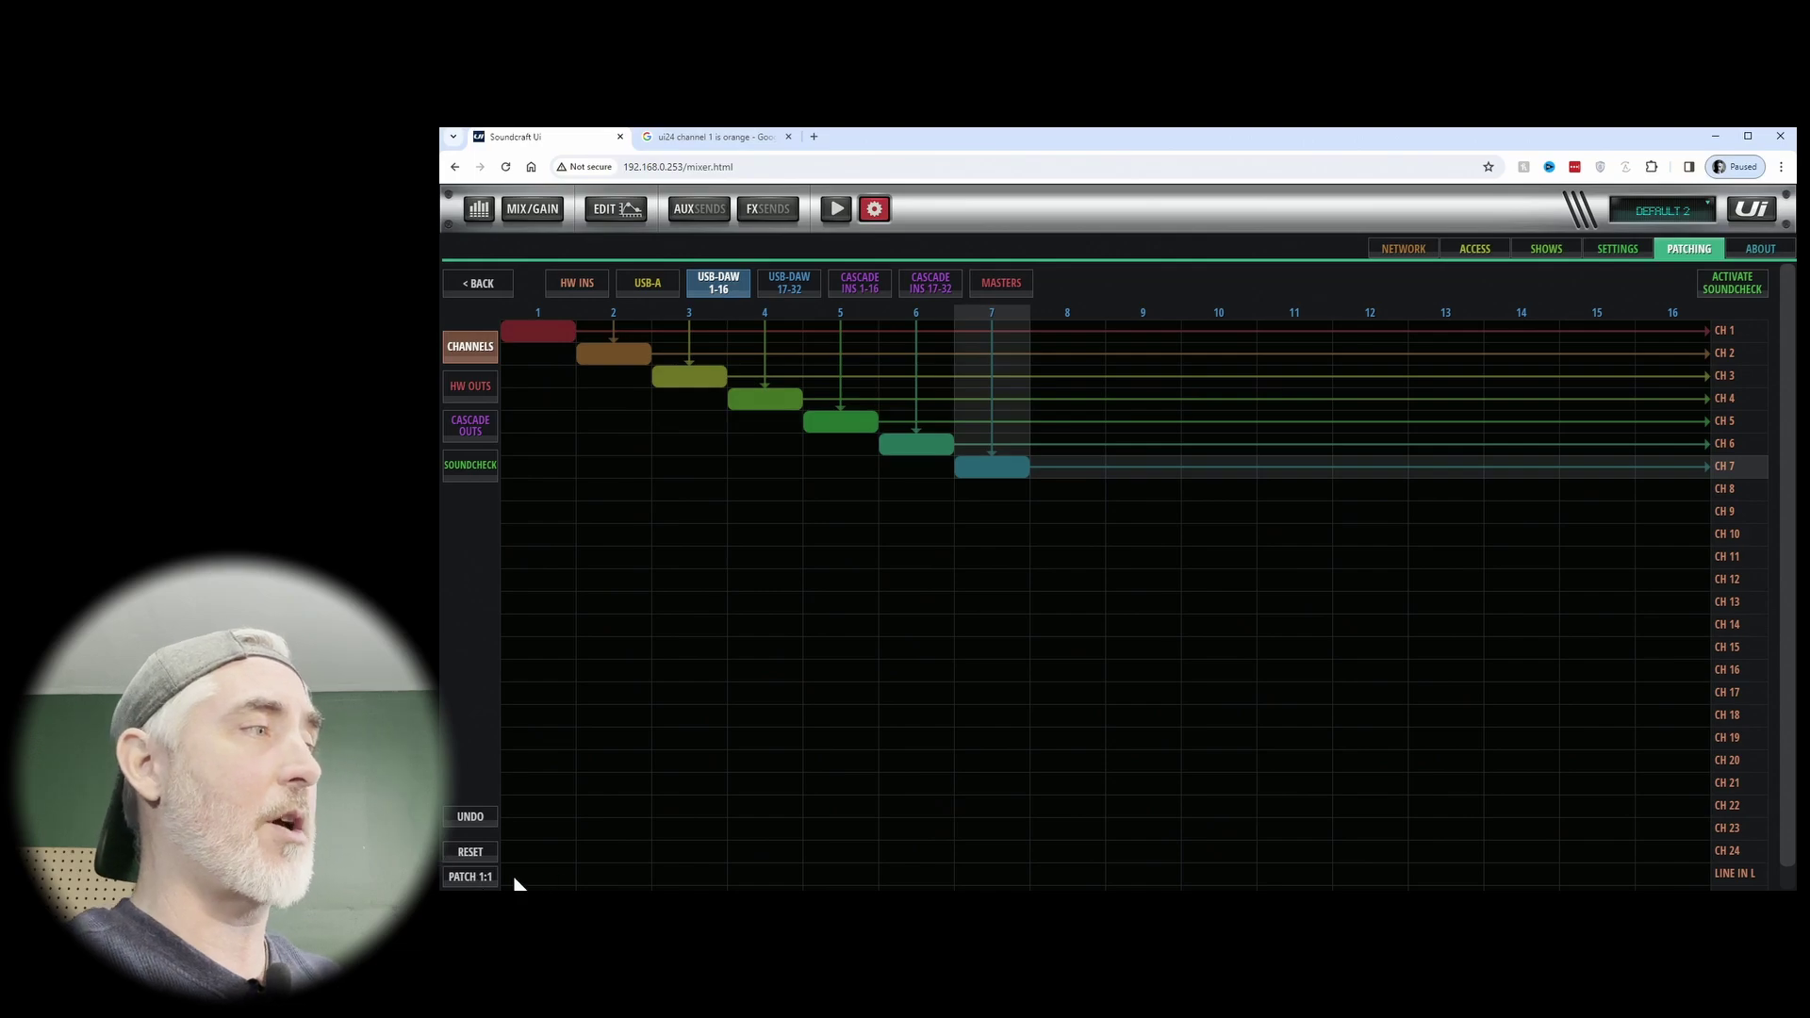
Apply PATCH 1:1 for all USB-DAW inputs, check inputs 17–32, and return to the mix
click(478, 877)
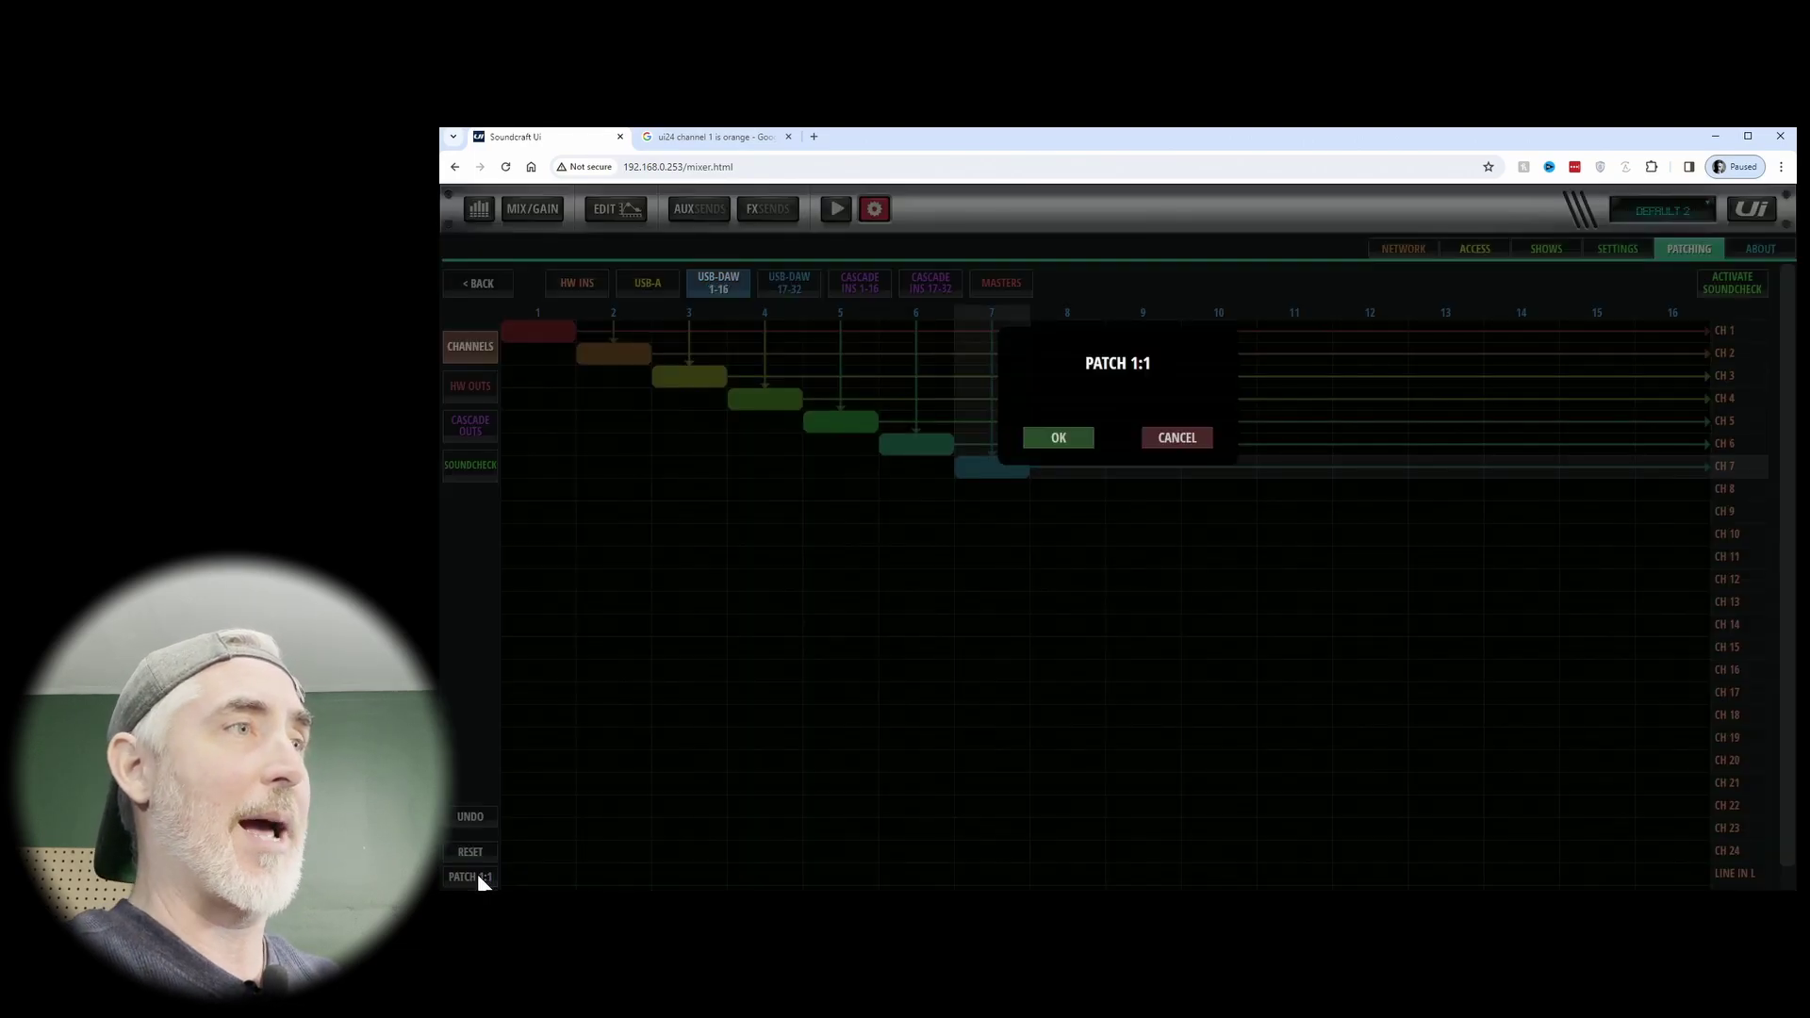
click(1058, 437)
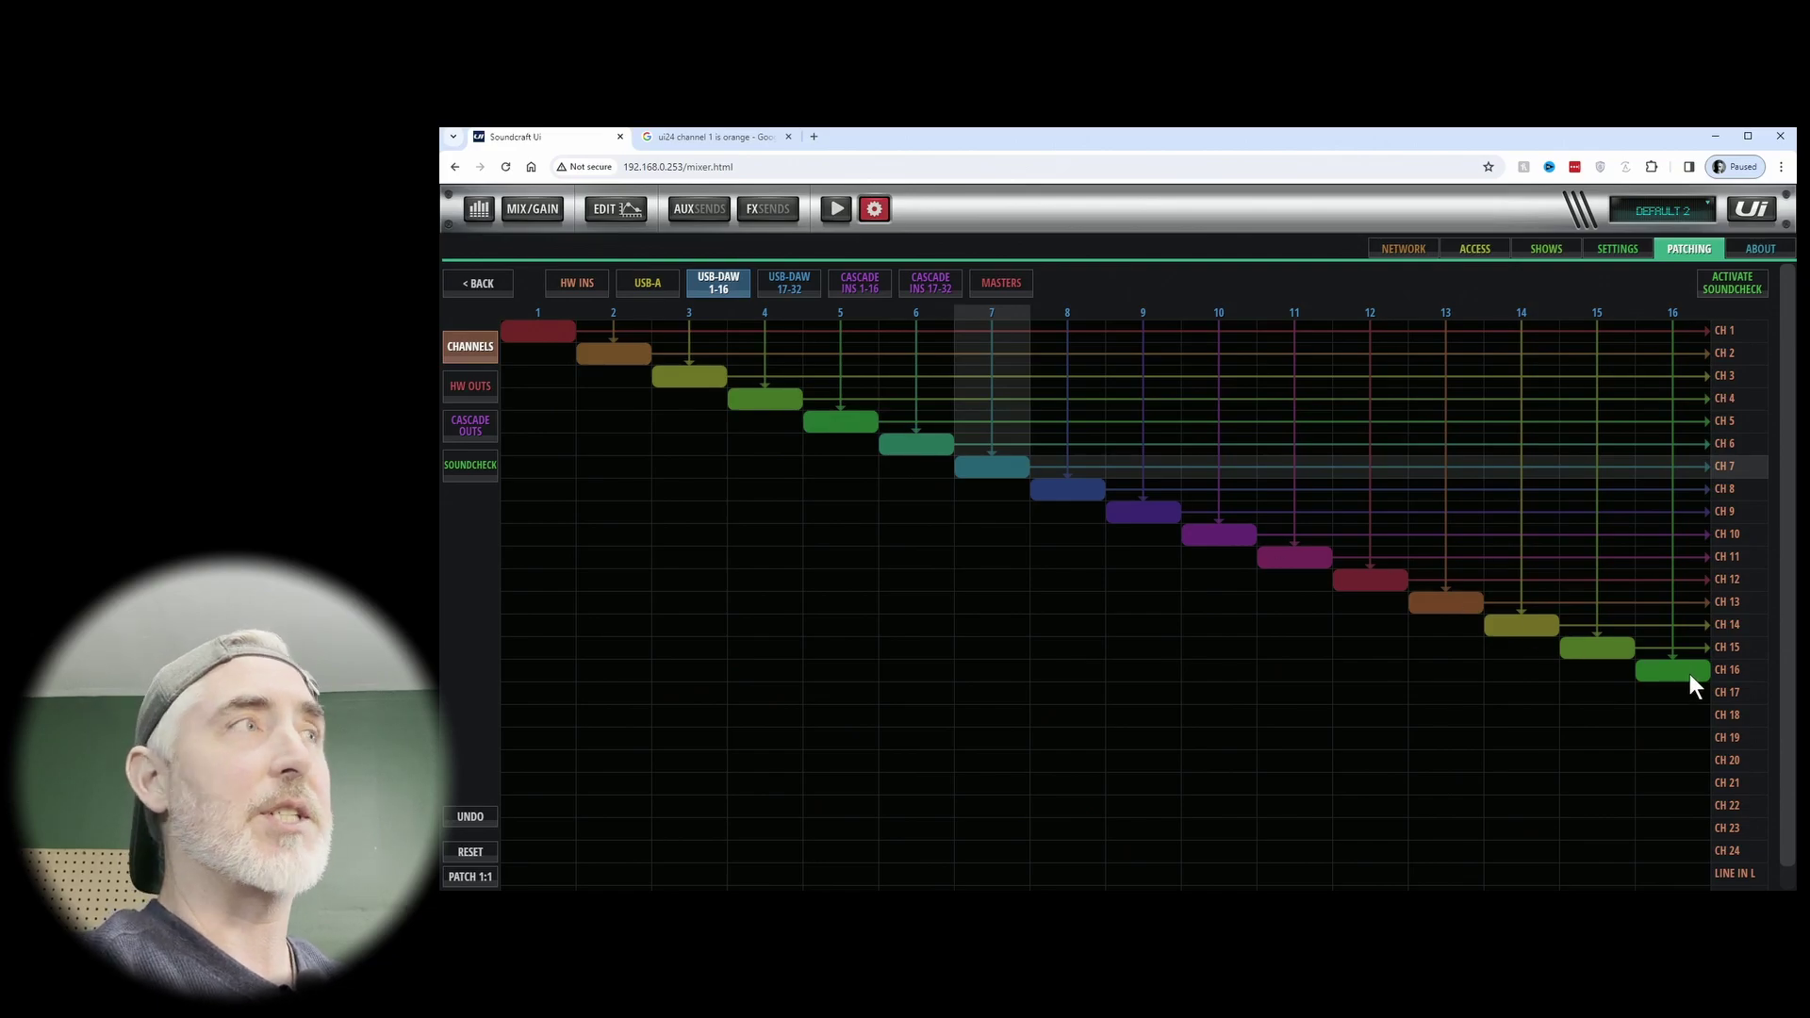
click(794, 284)
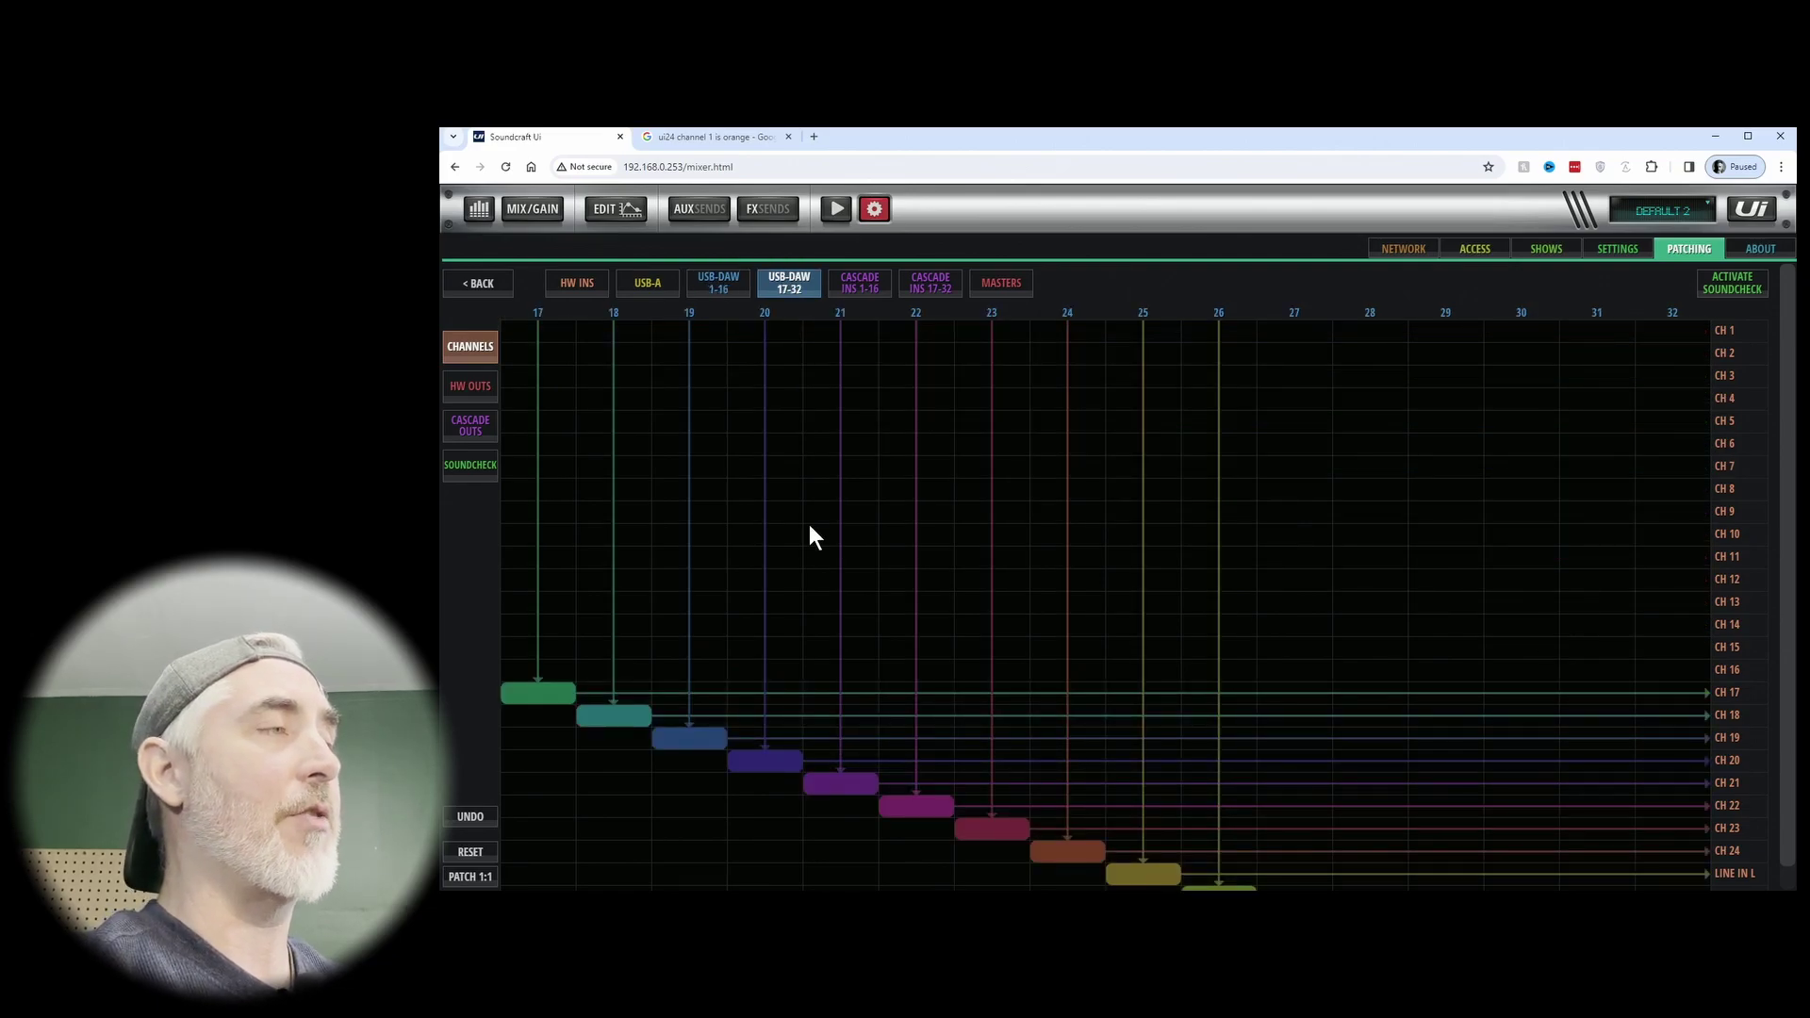
scroll(1205, 830, down, 1)
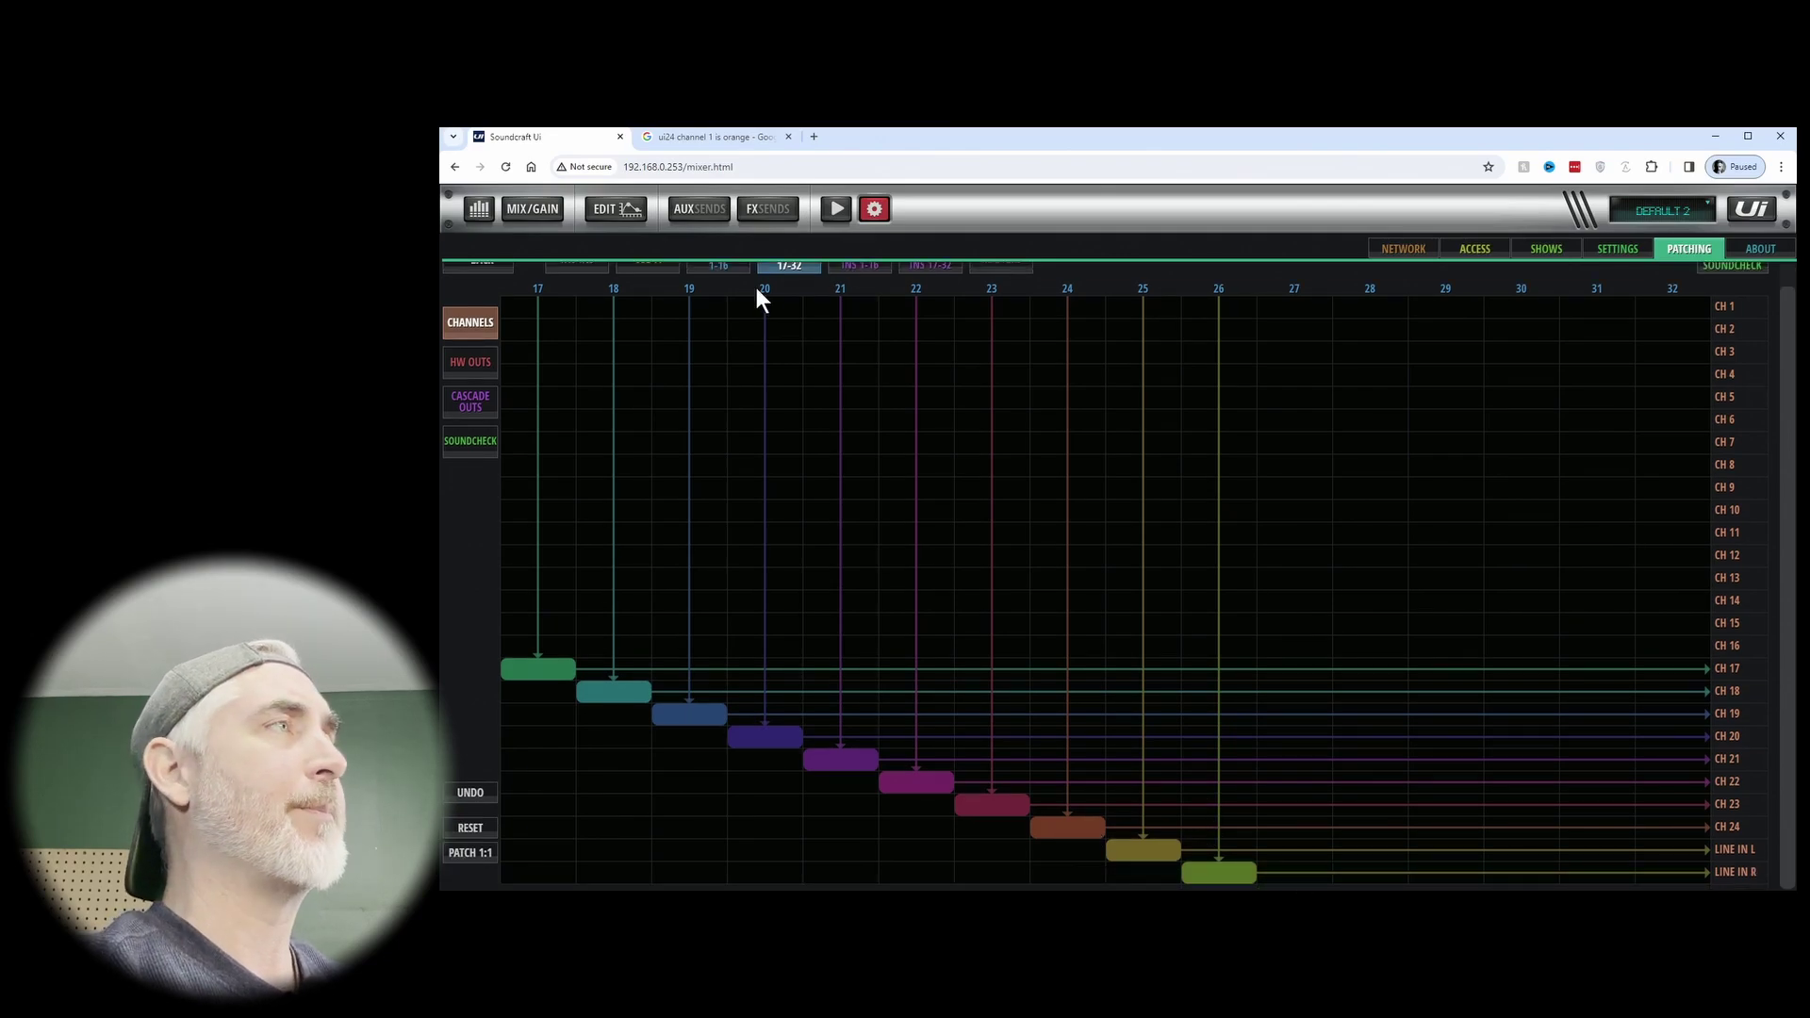
click(533, 208)
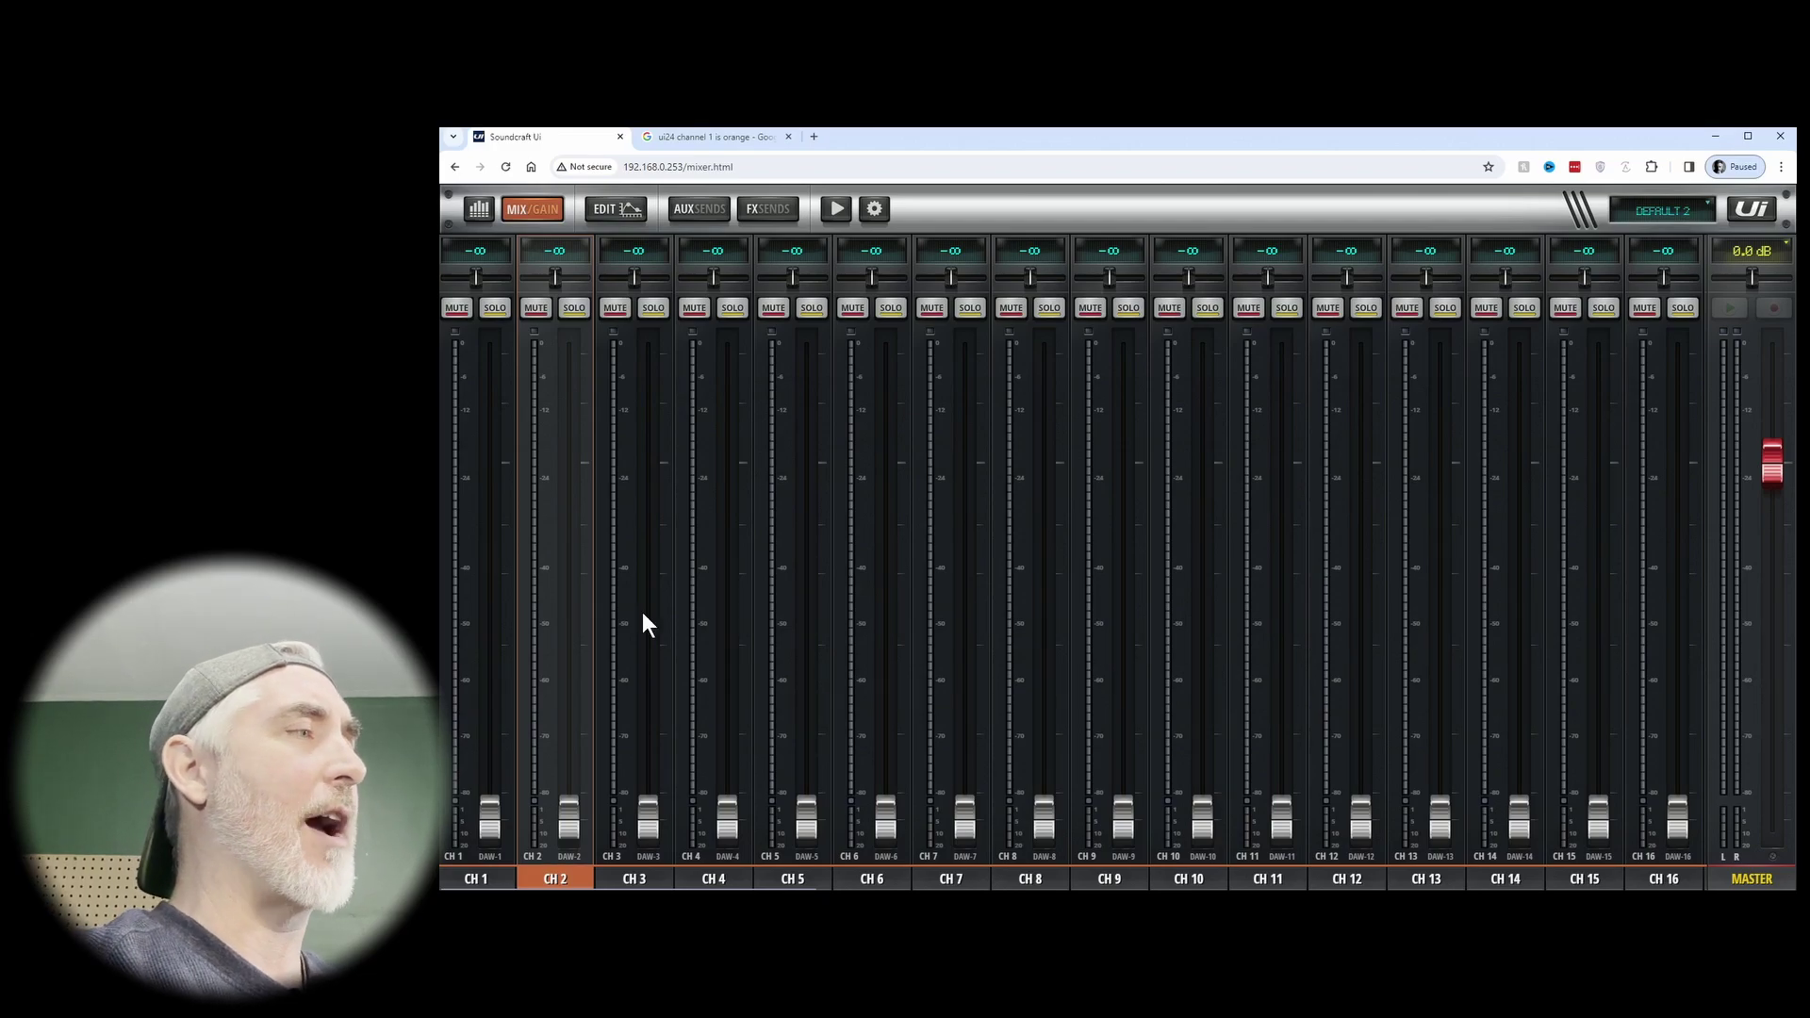
drag(1127, 695, 719, 659)
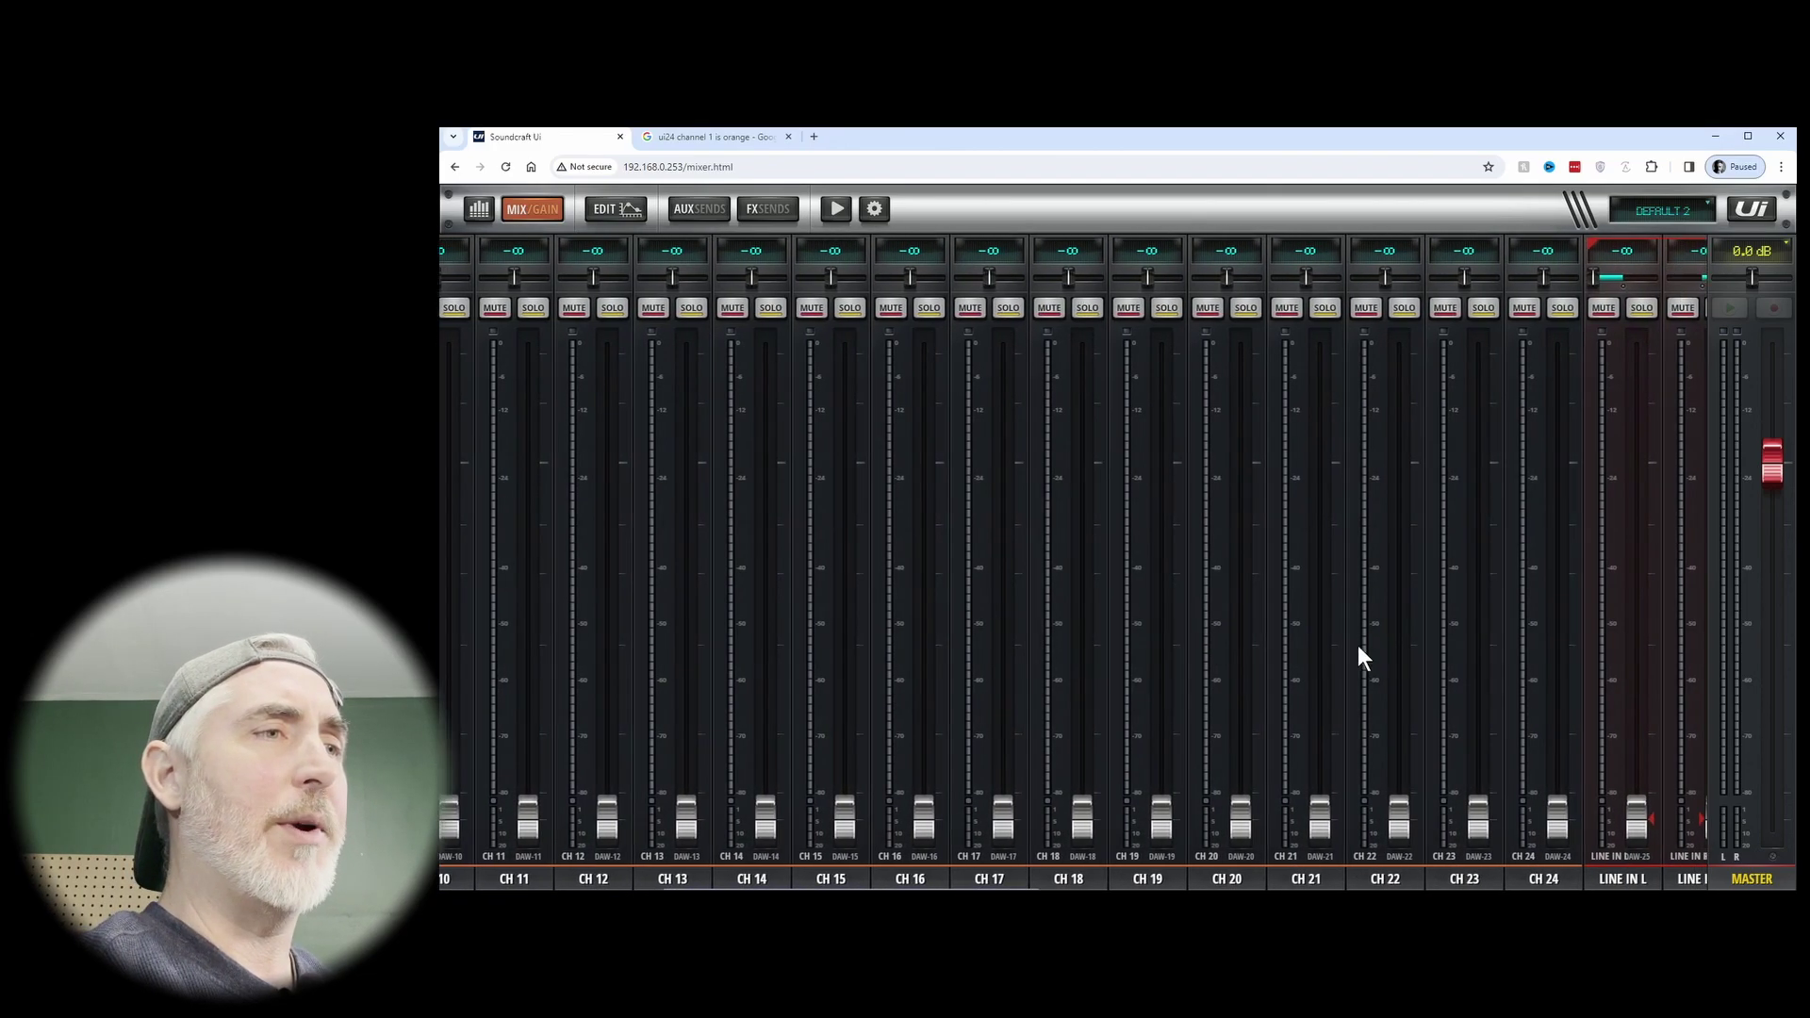
drag(1358, 655, 1423, 638)
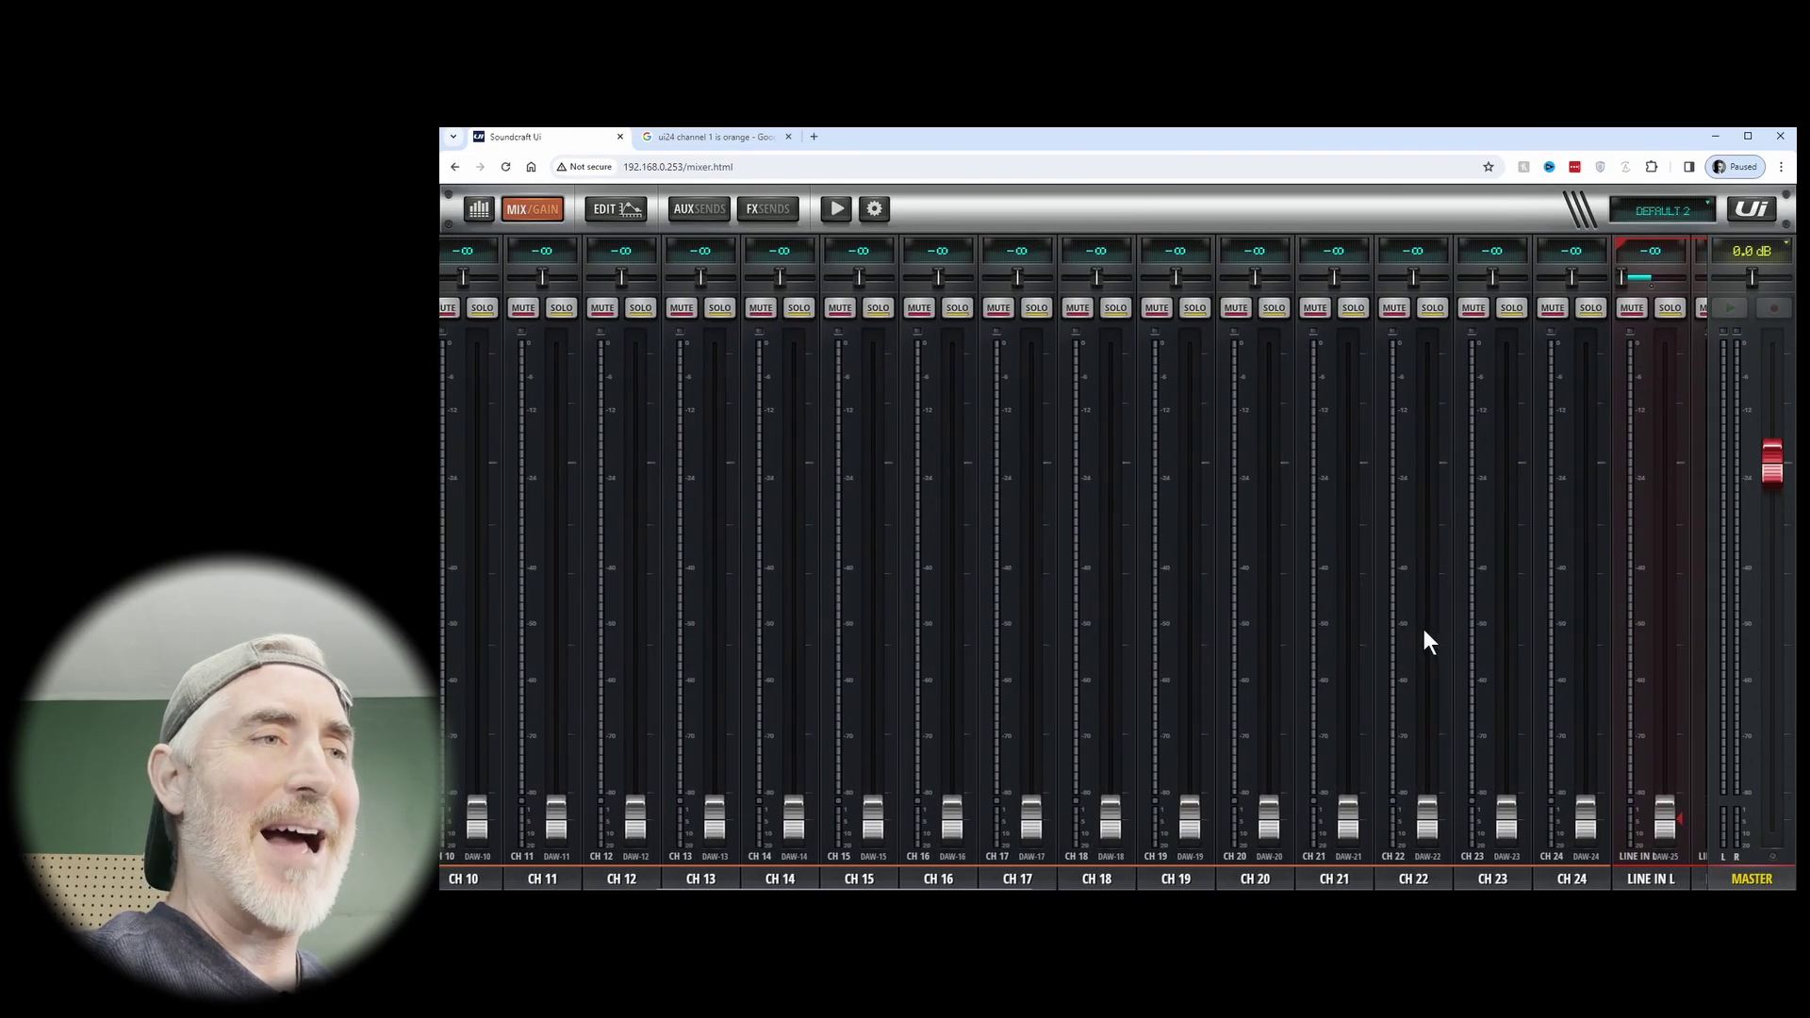
drag(1140, 631, 1370, 631)
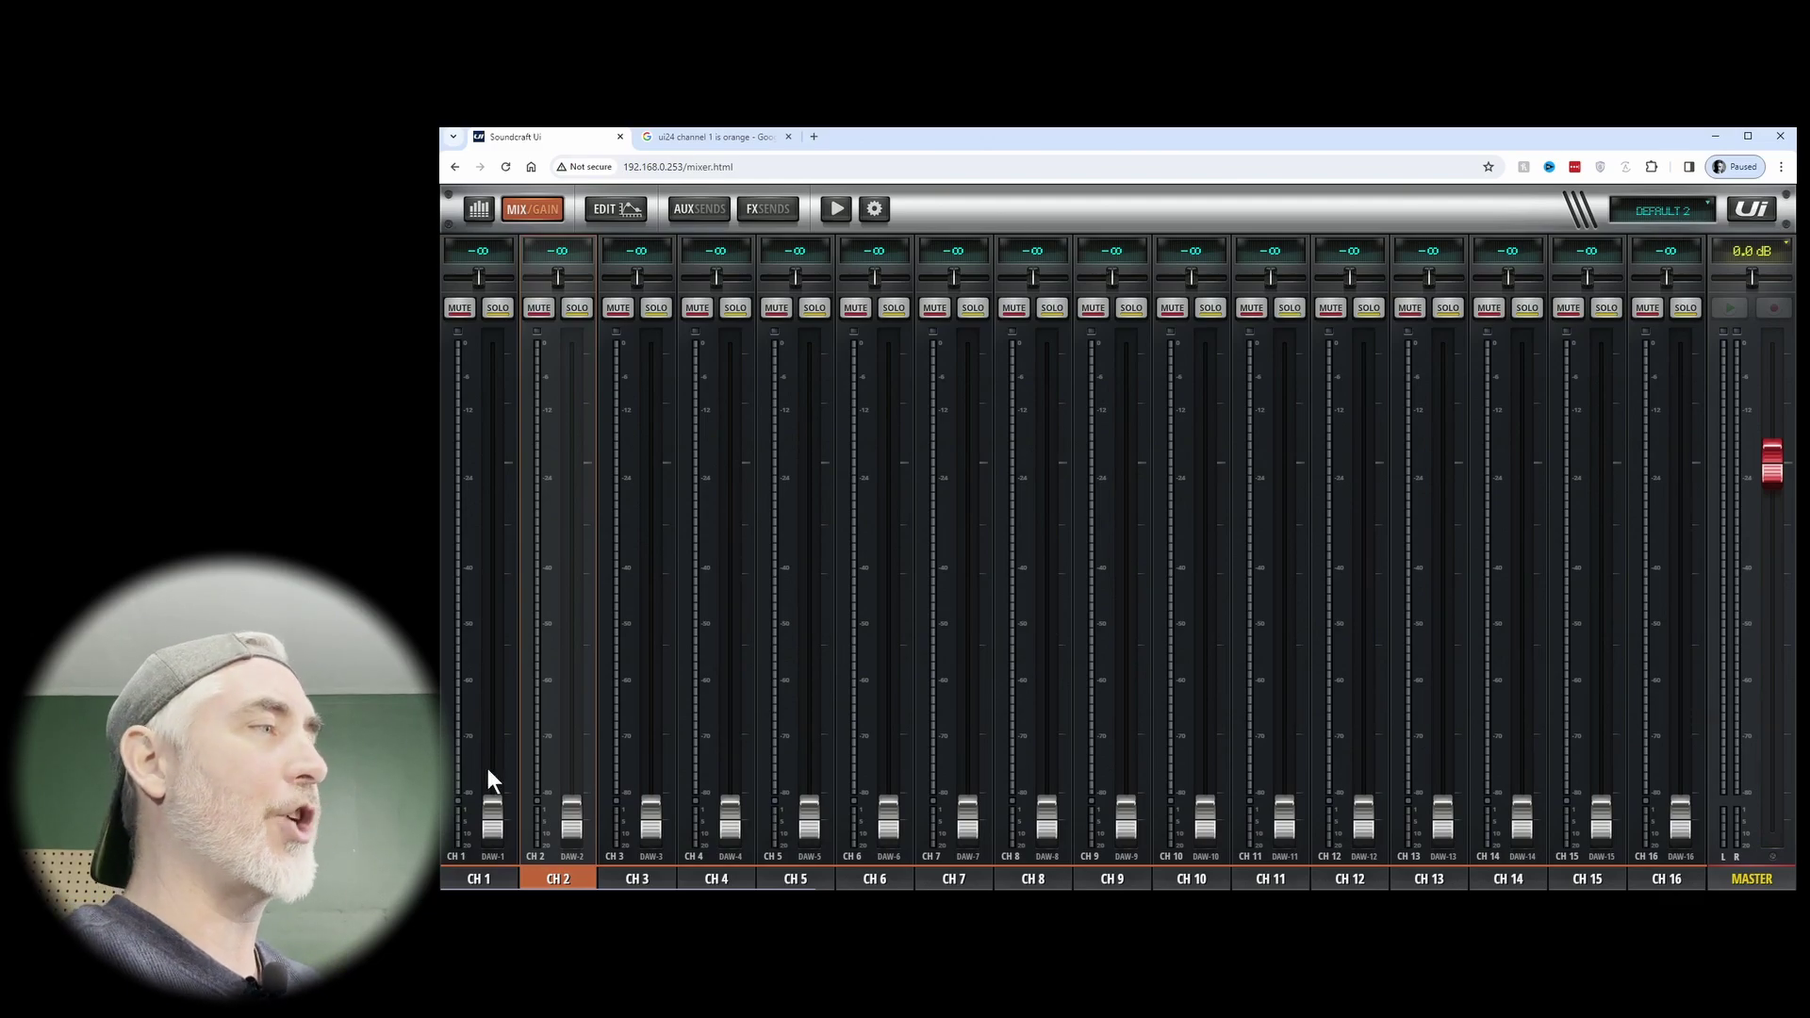
Patch channel 1's source to LOCAL INPUT 1 and go back to the MIX/GAIN view
click(479, 875)
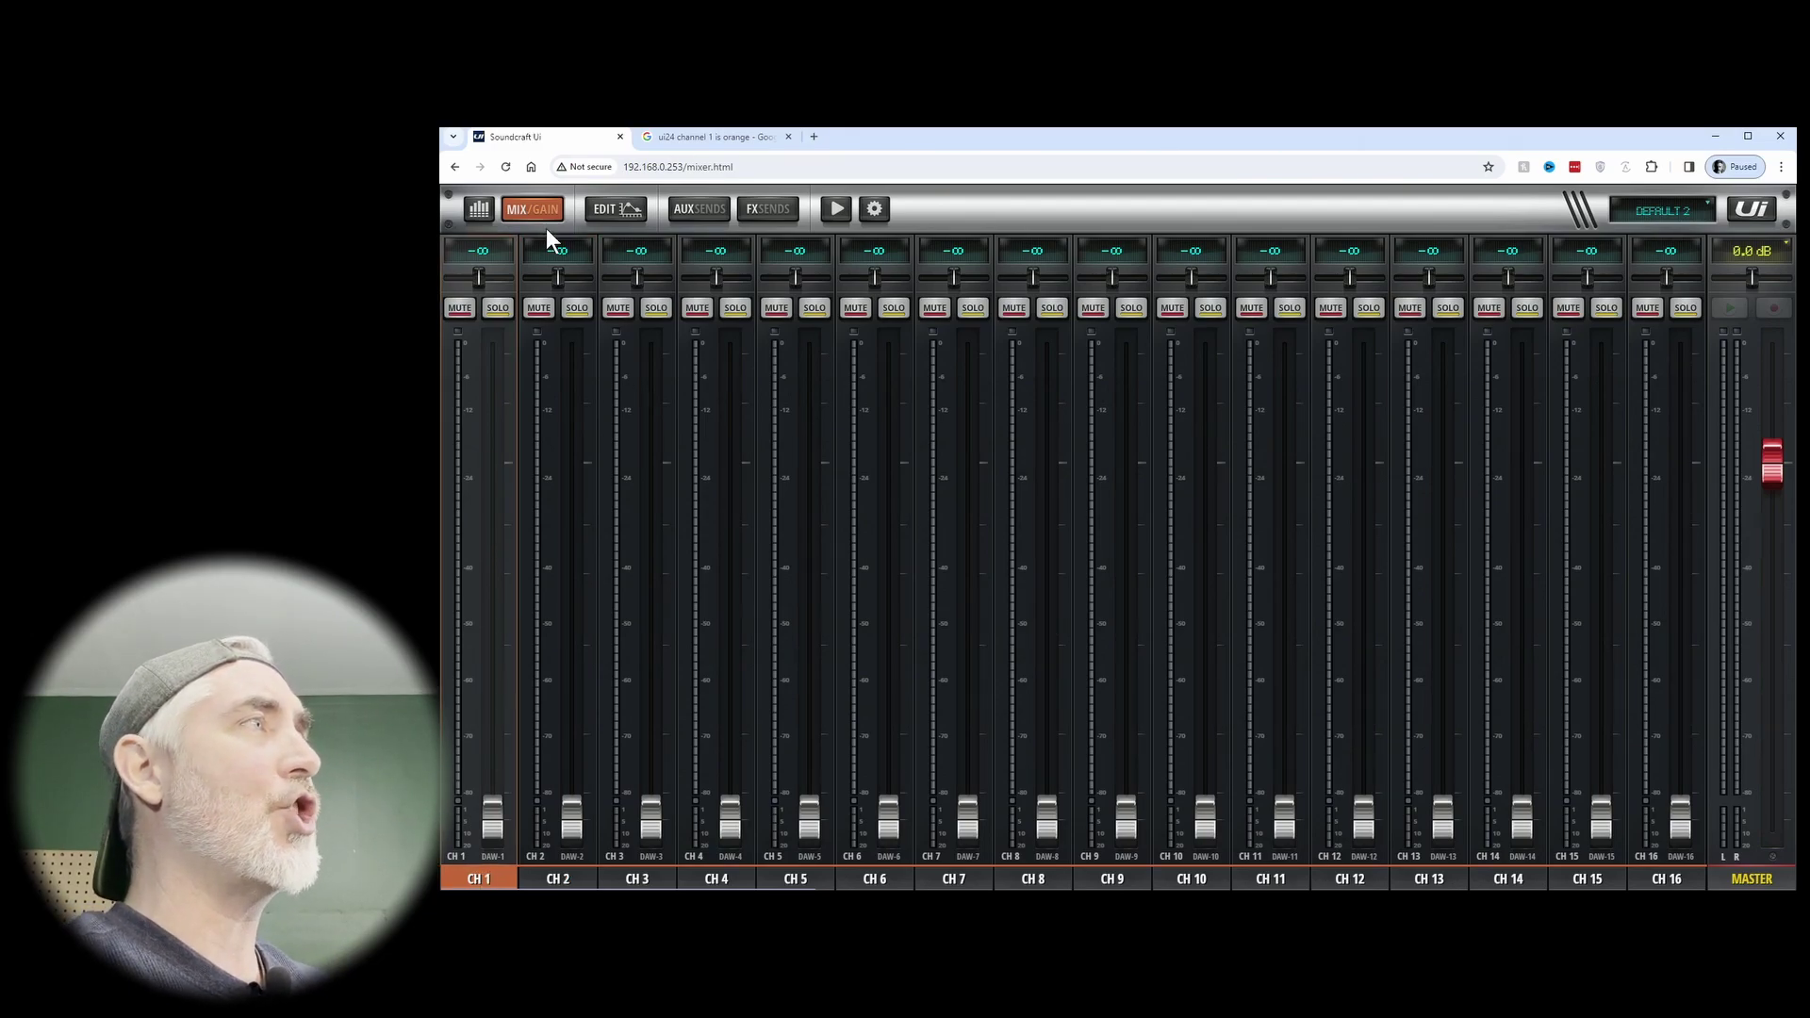
click(613, 209)
click(664, 298)
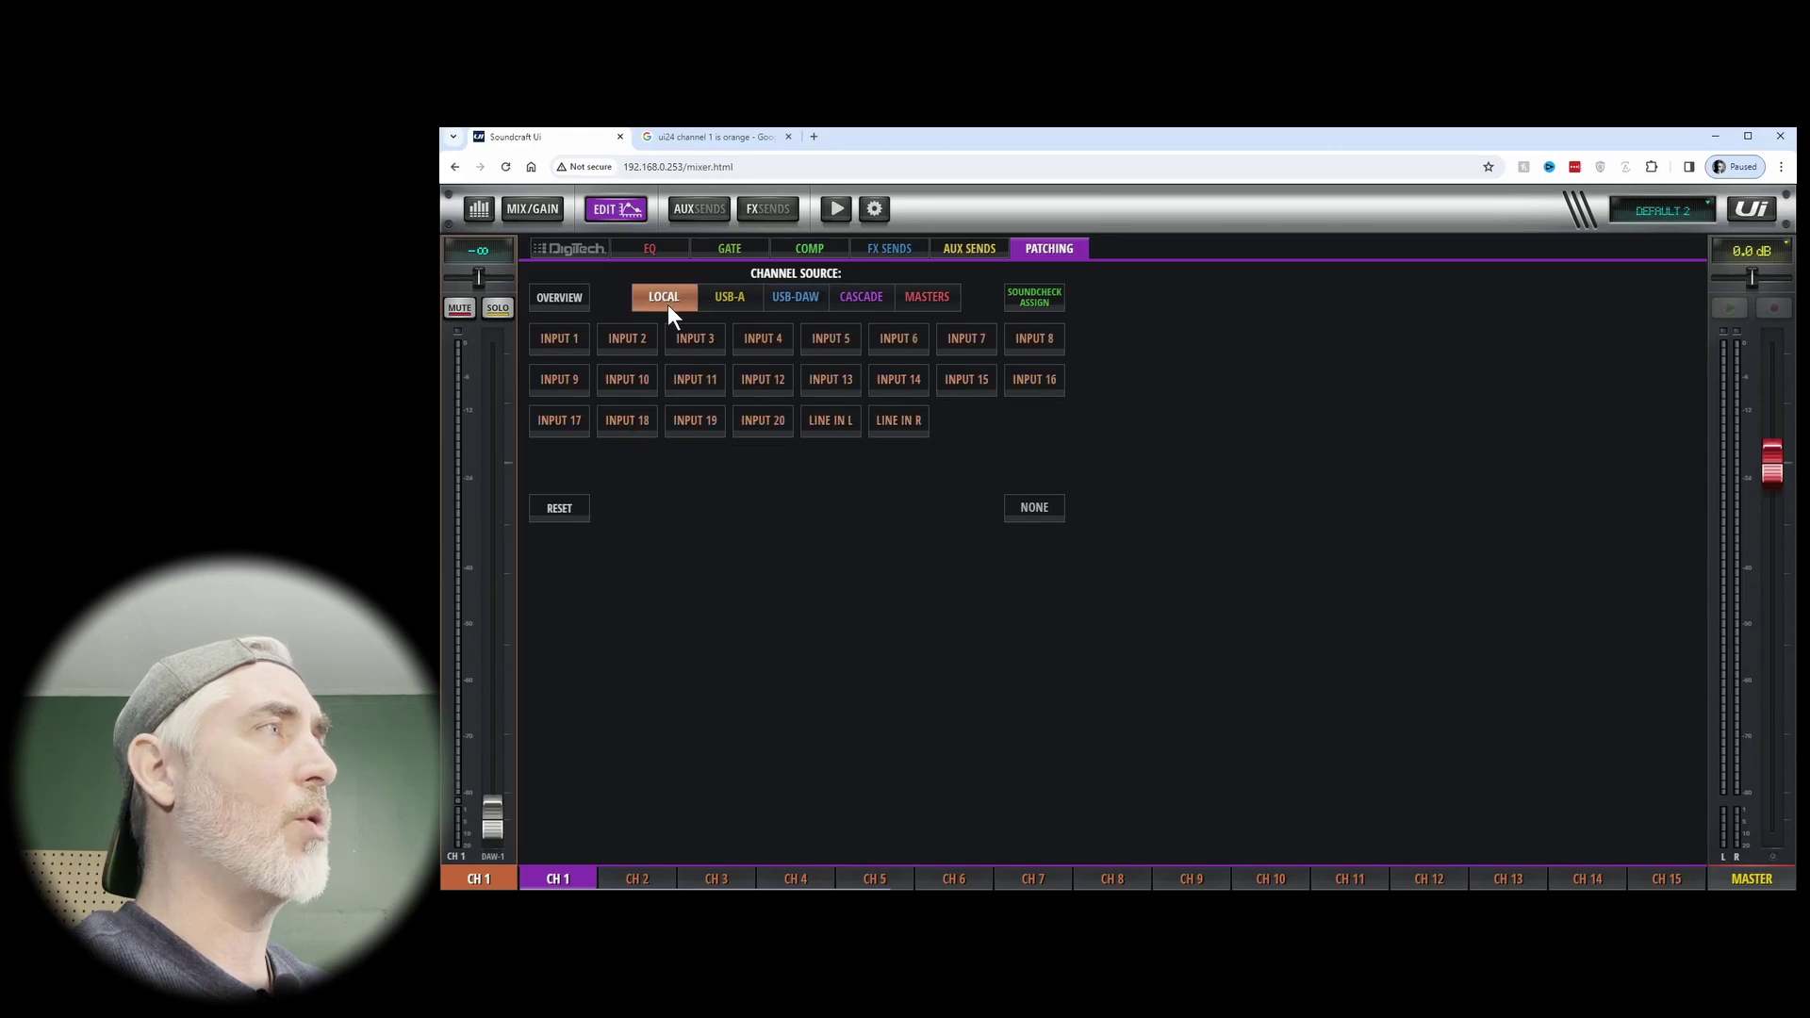
click(560, 339)
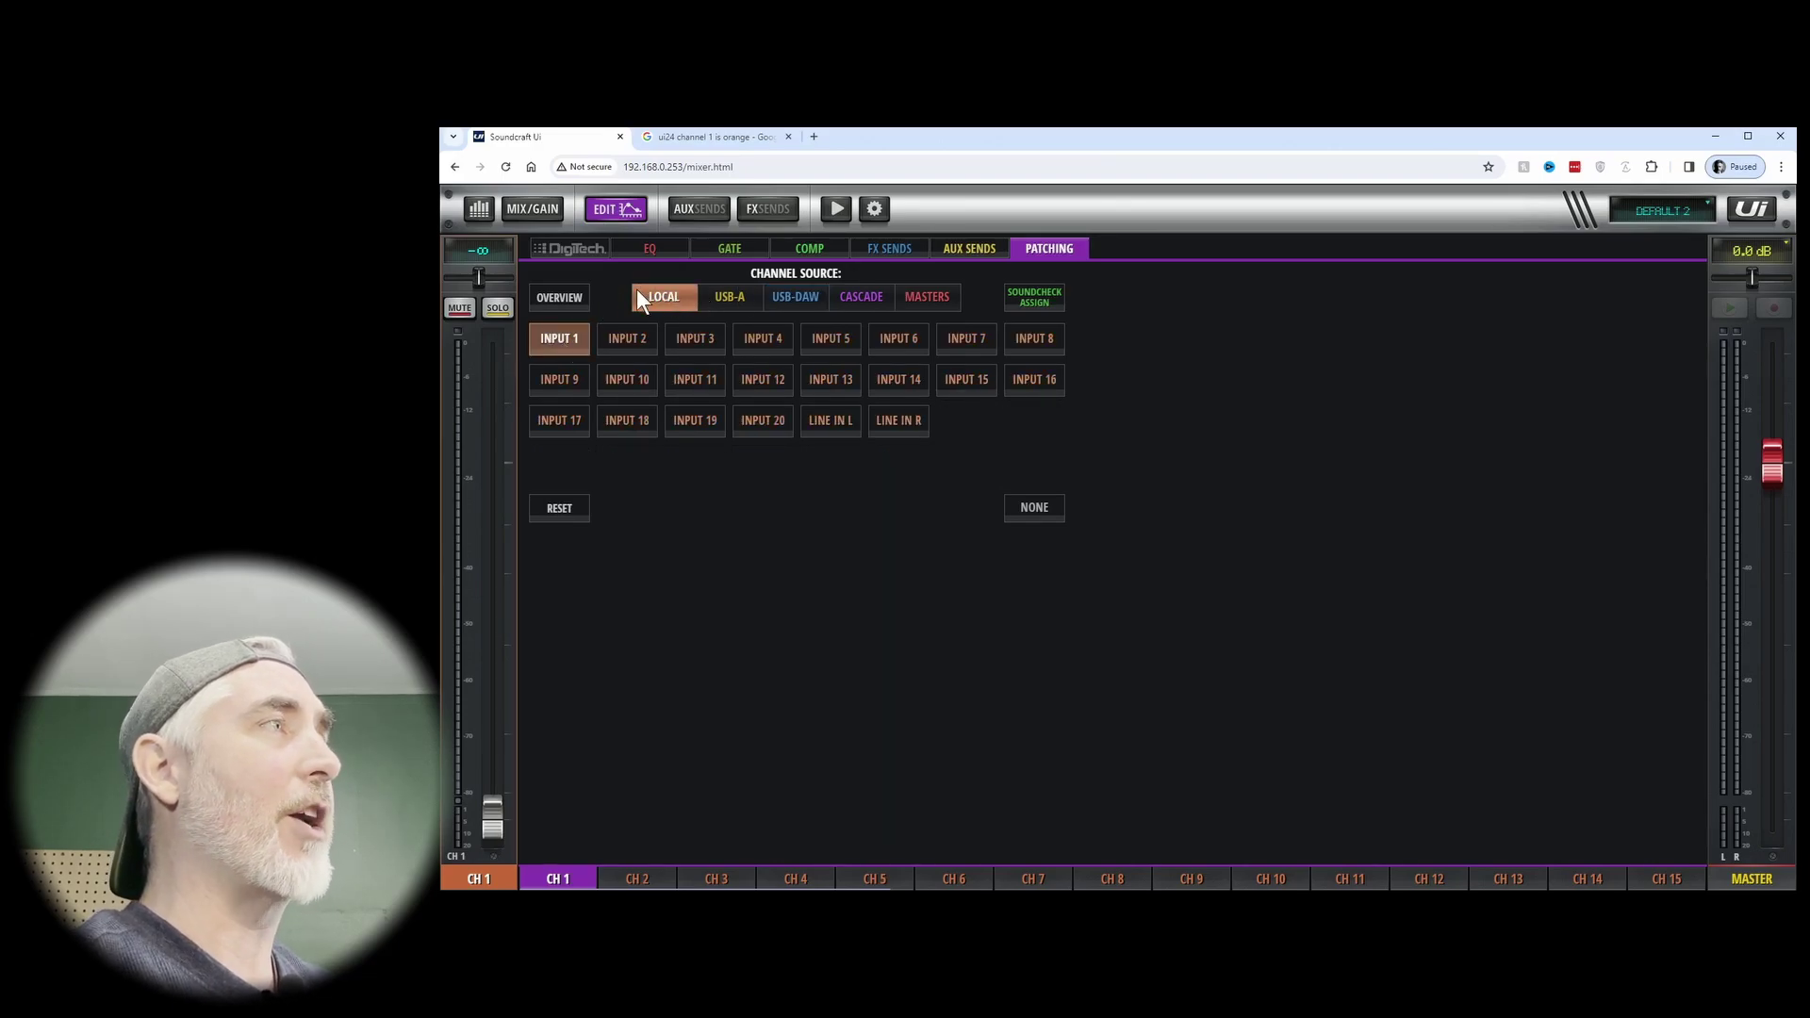
click(610, 207)
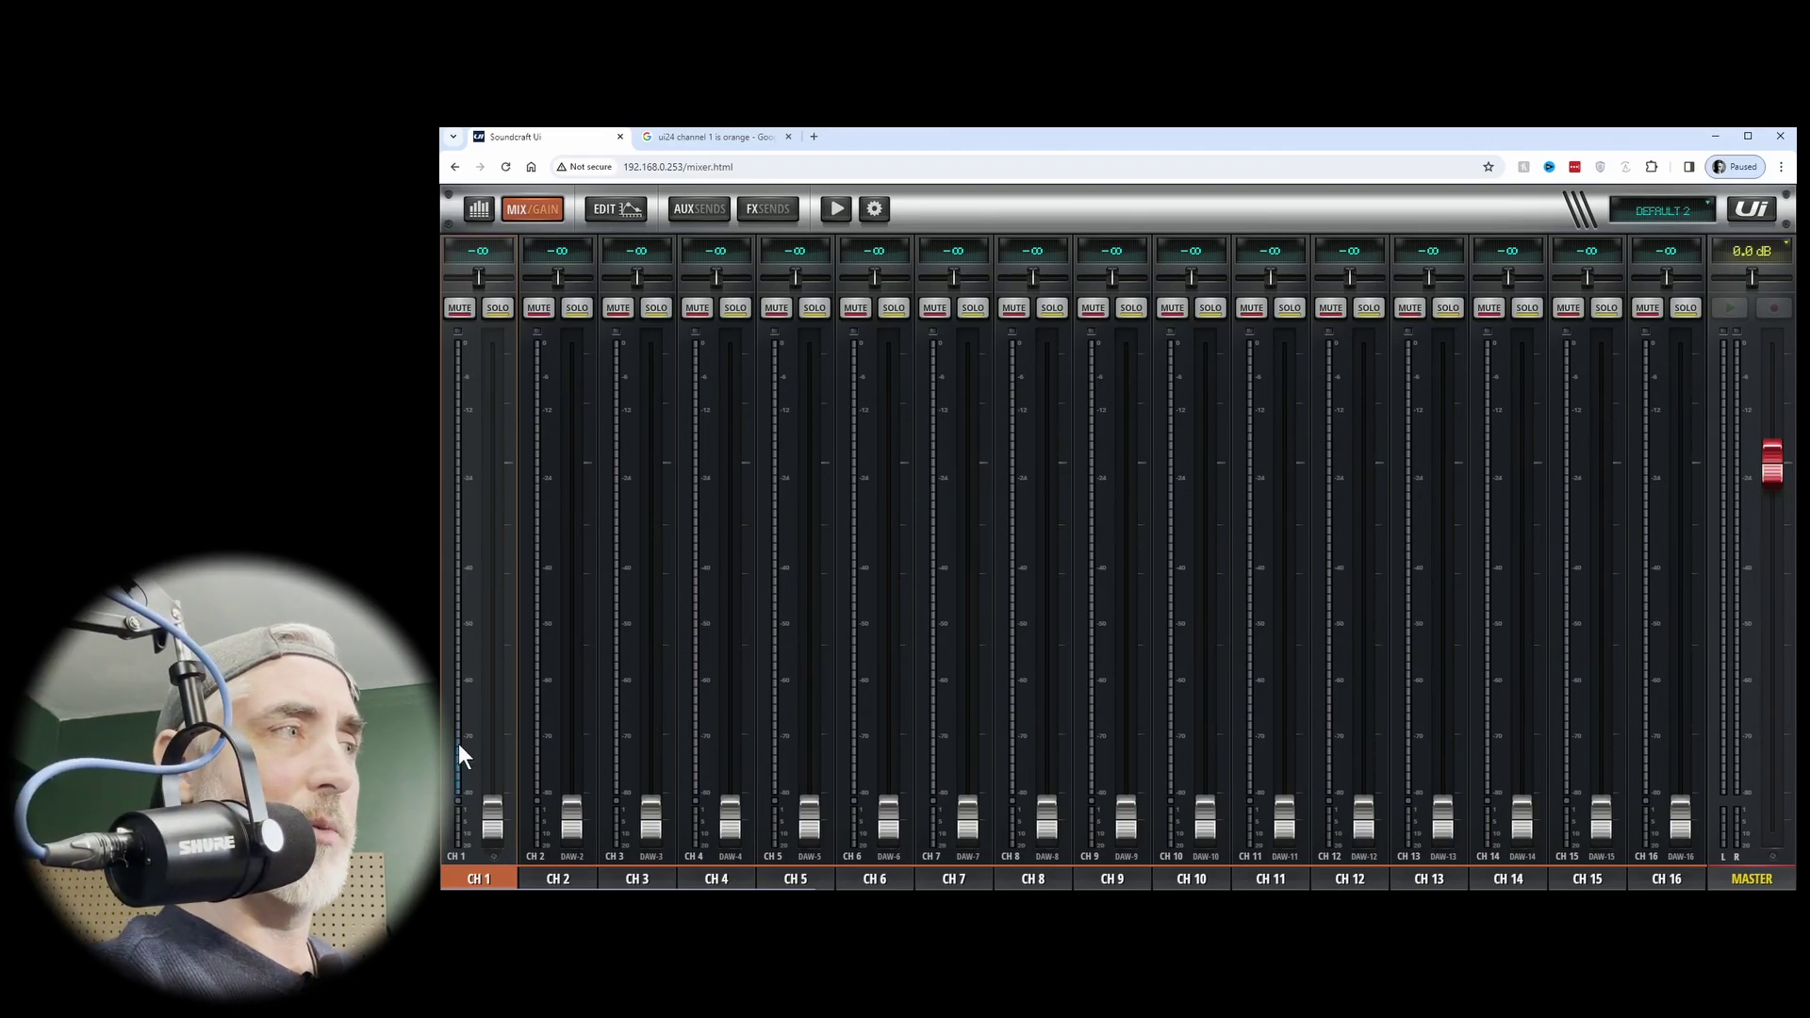
Raise channel 1's input gain to +29 dB and its fader to about -6.5 dB, adjusting the master
click(533, 211)
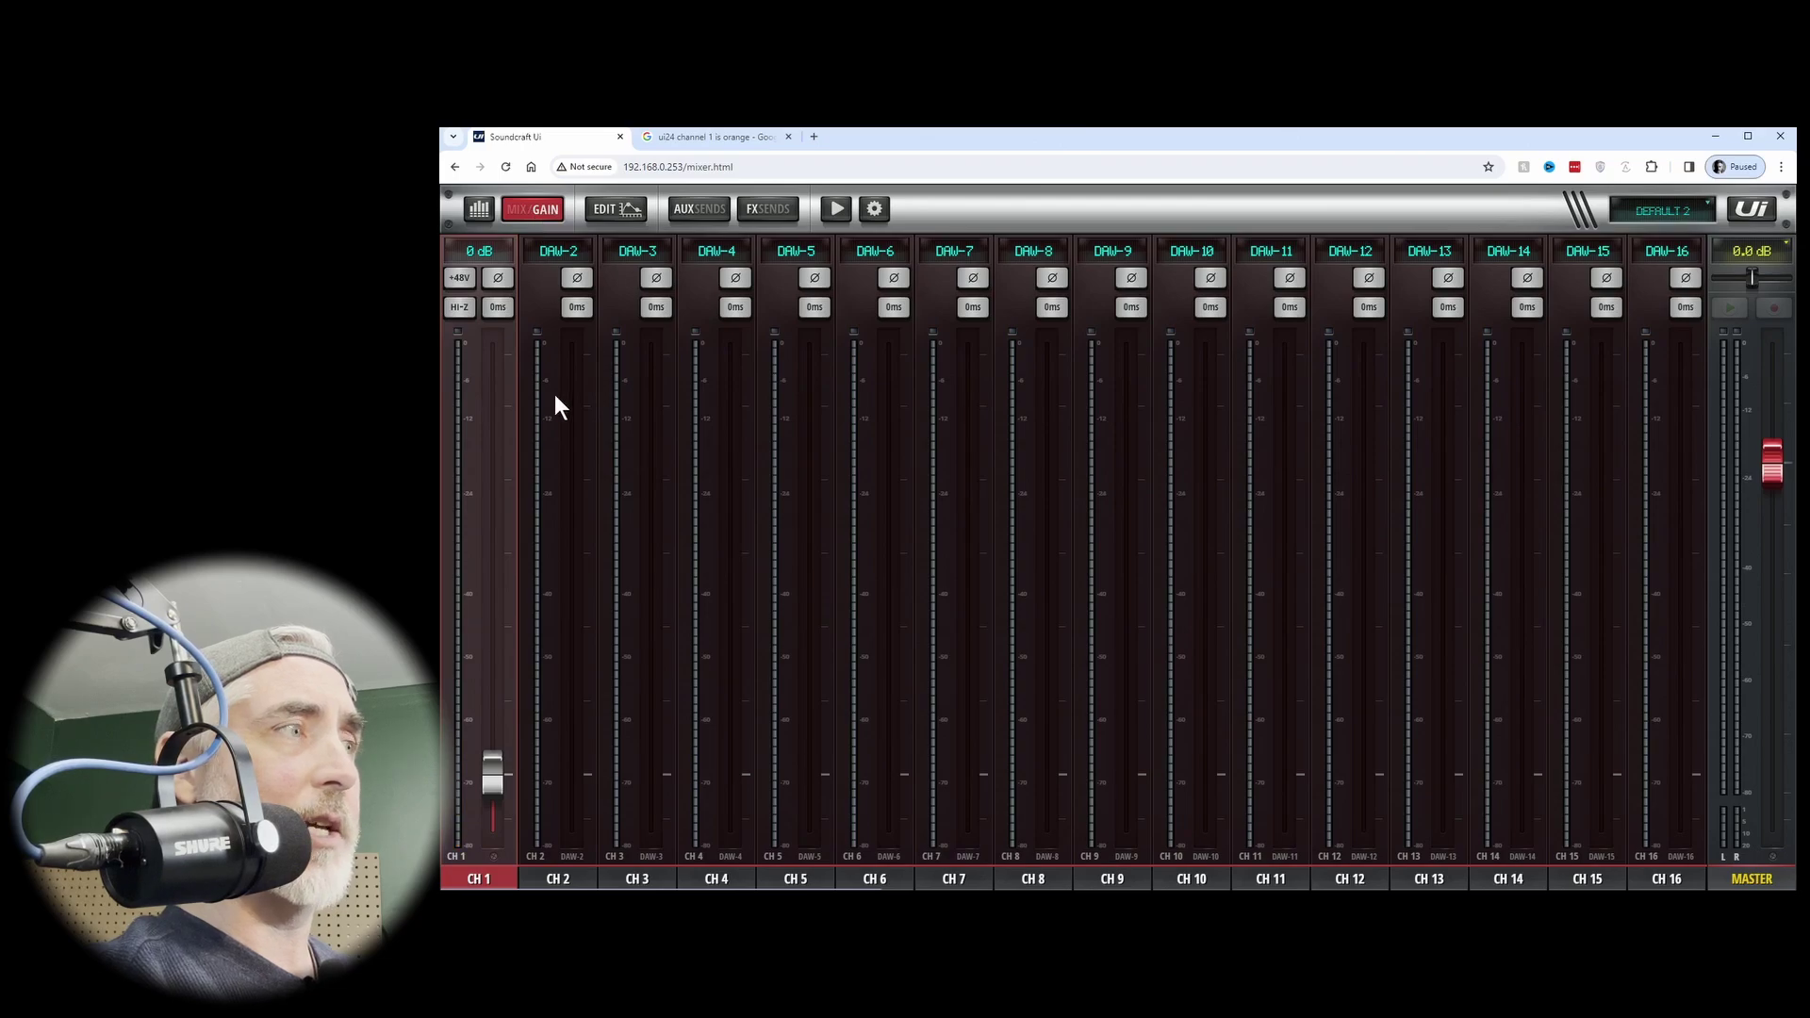
drag(484, 780, 505, 563)
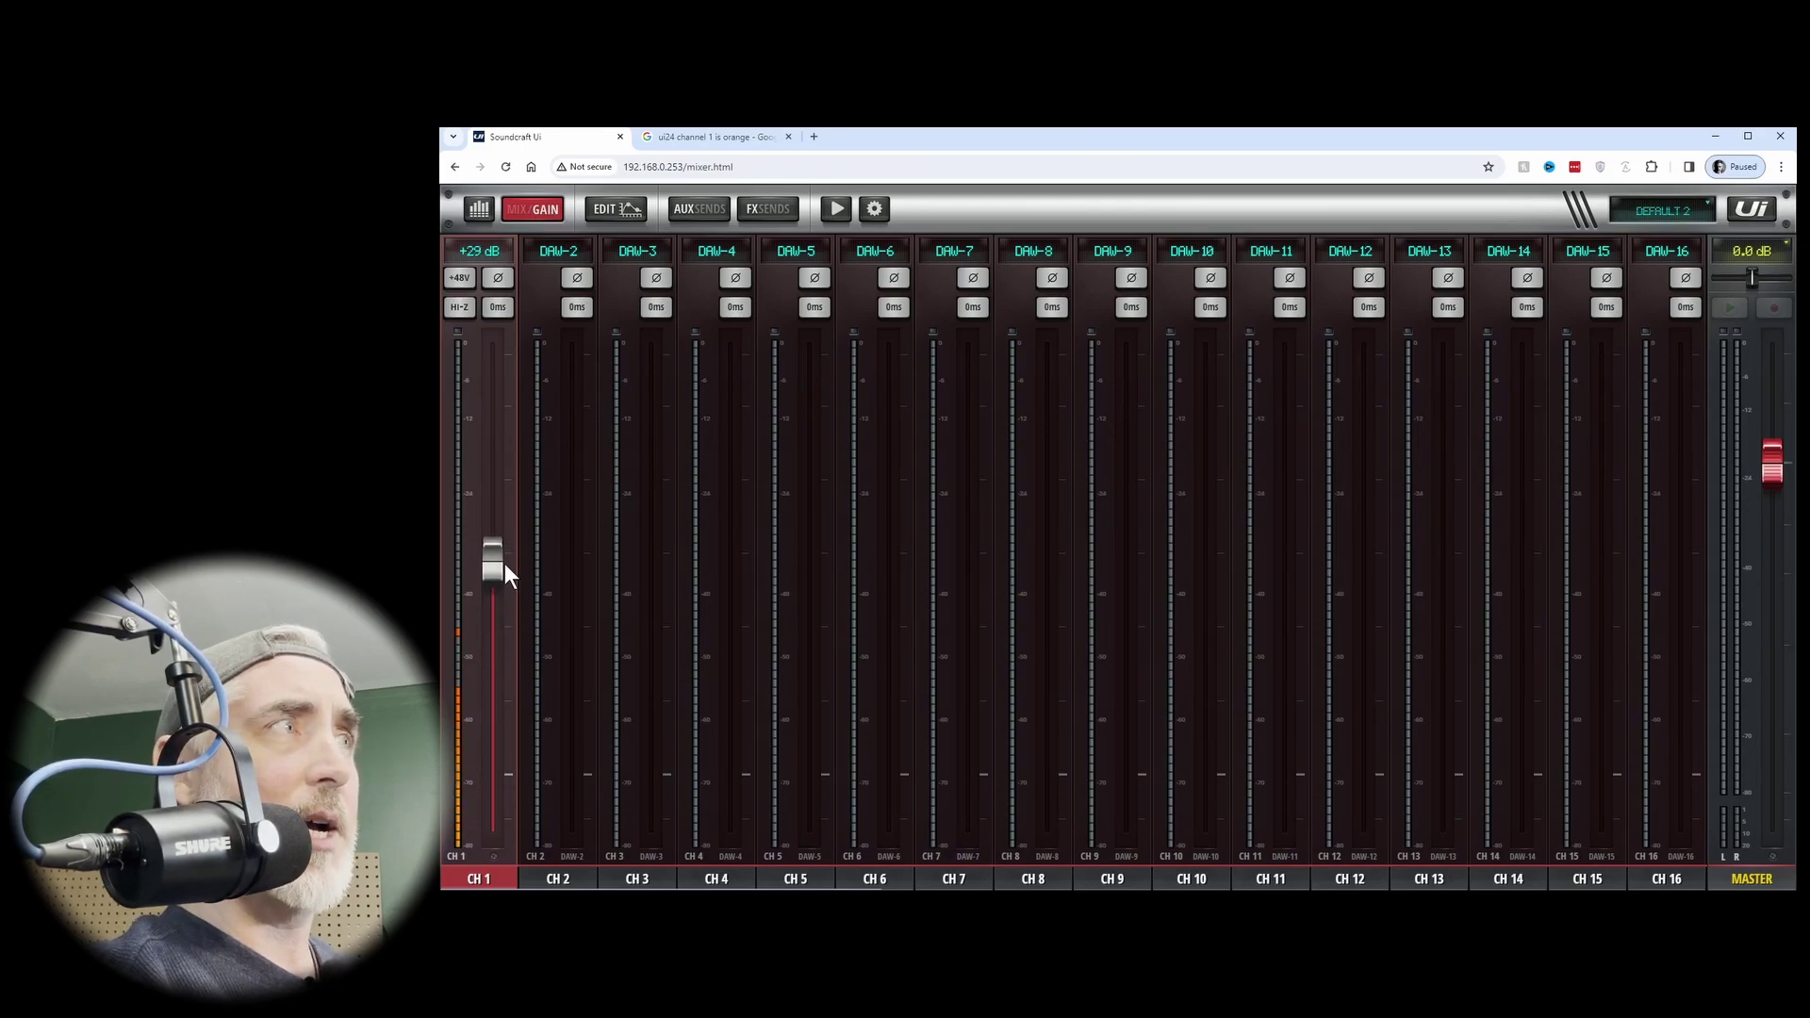
click(535, 215)
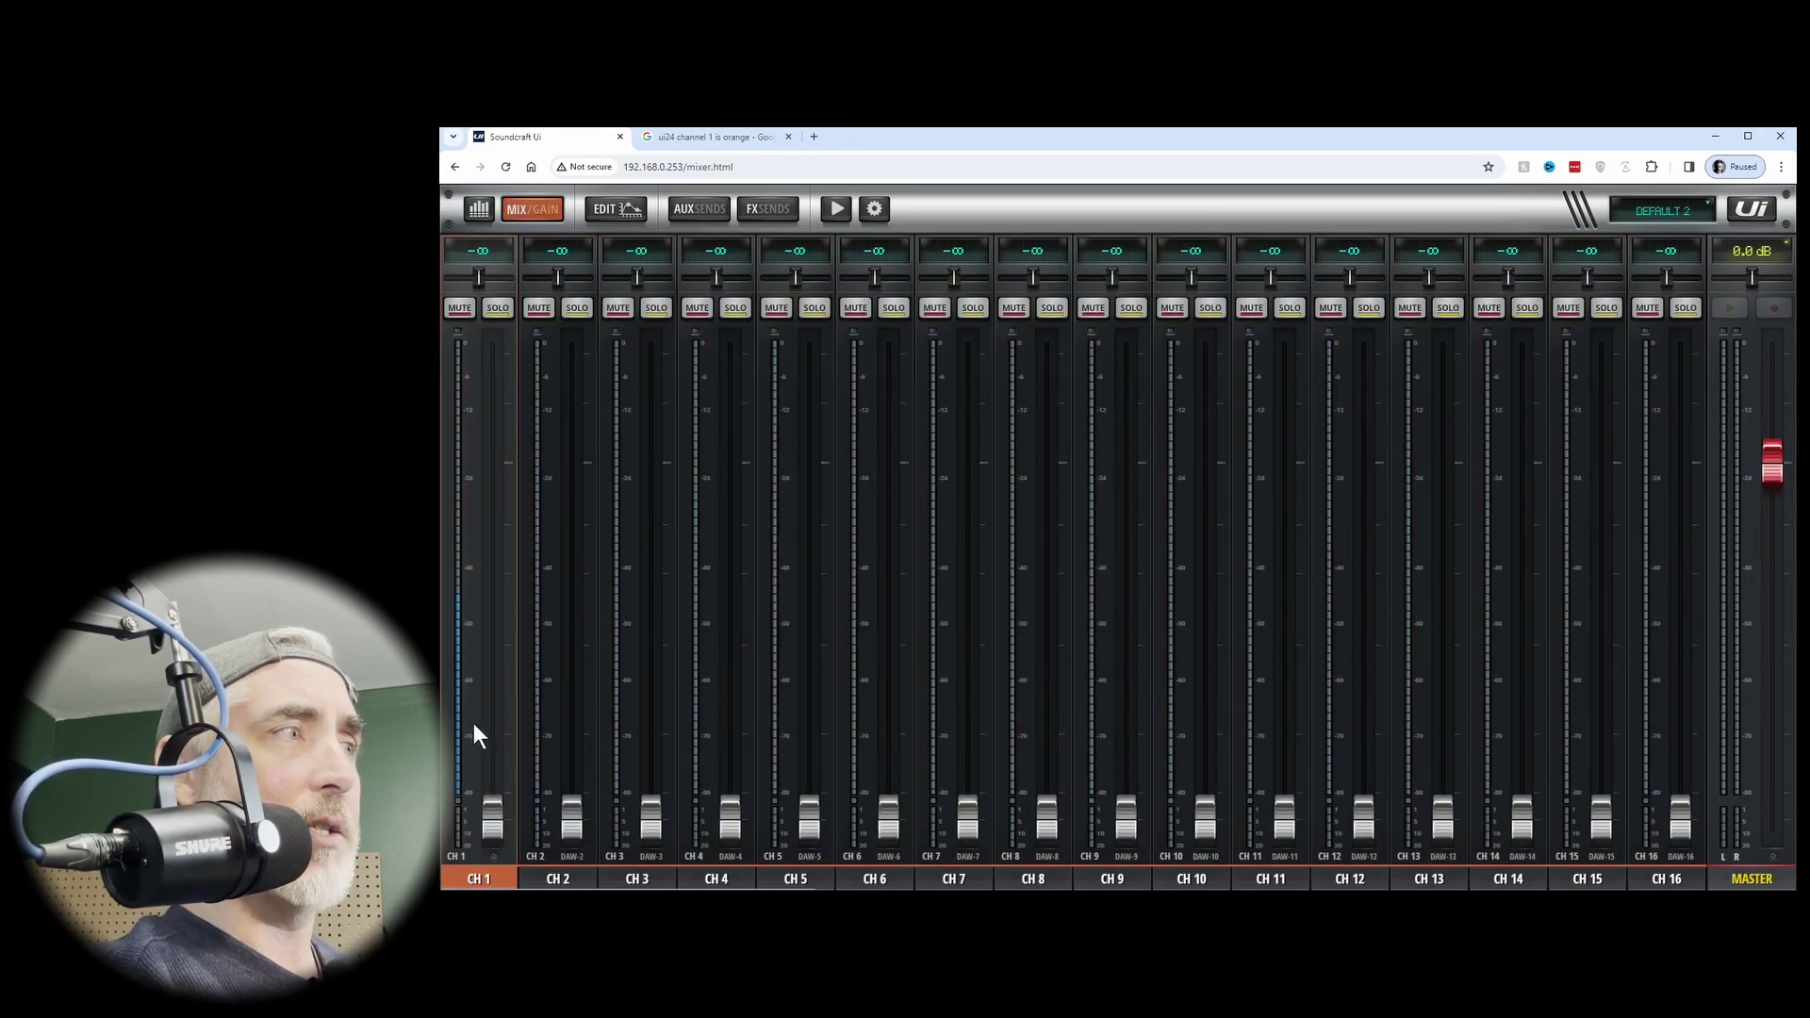
drag(490, 822, 482, 626)
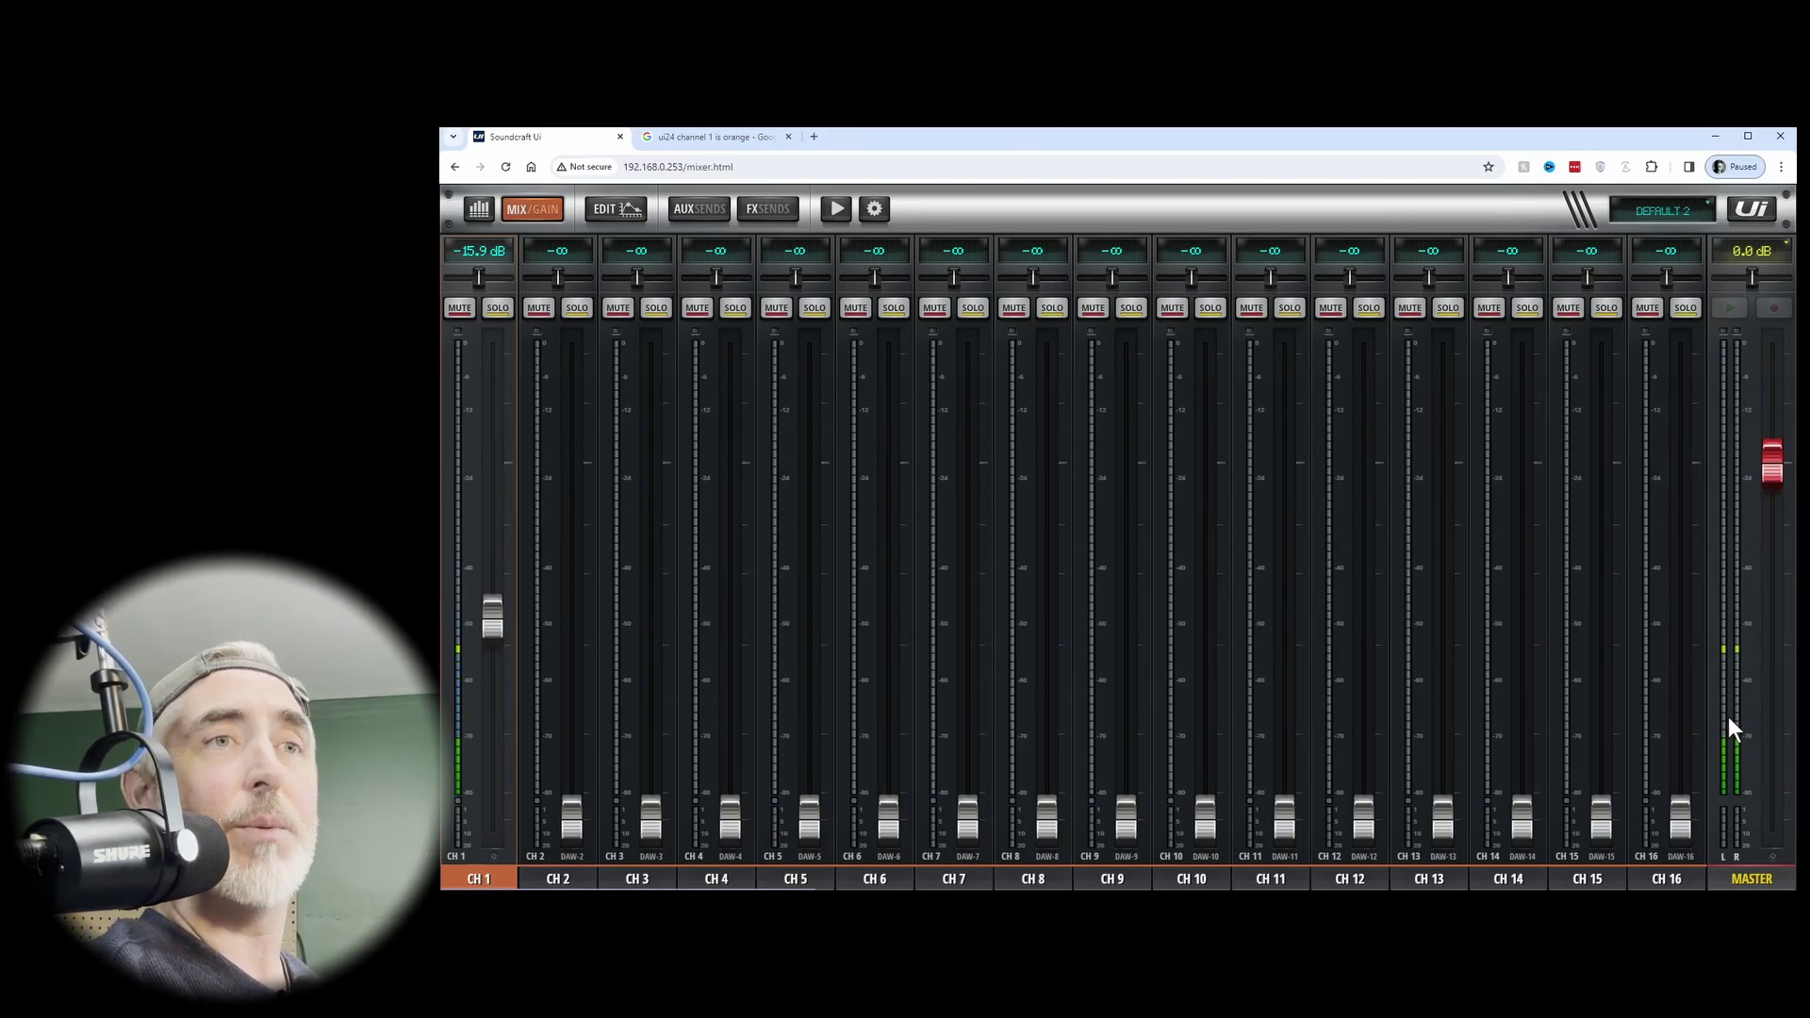
drag(1772, 462, 1772, 454)
drag(489, 618, 496, 539)
drag(1772, 454, 1790, 725)
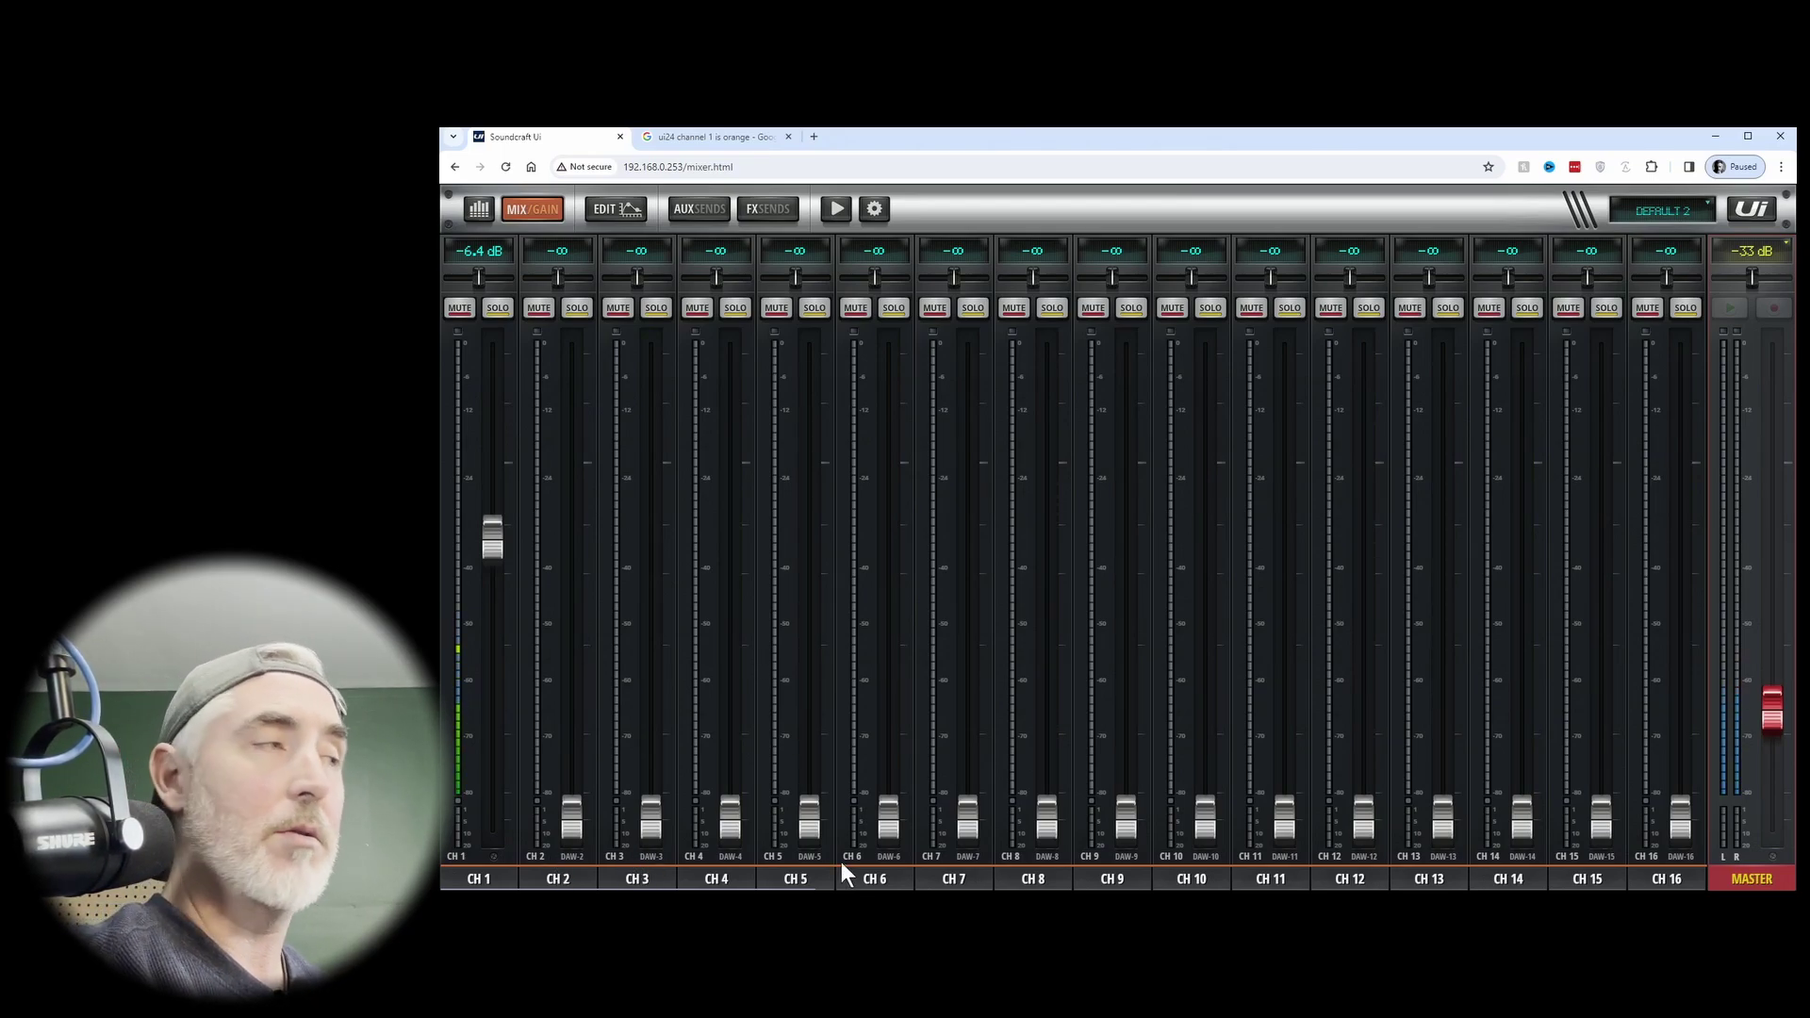
Patch channel 2 to local Input 2 and channel 3 to local Input 3
click(563, 873)
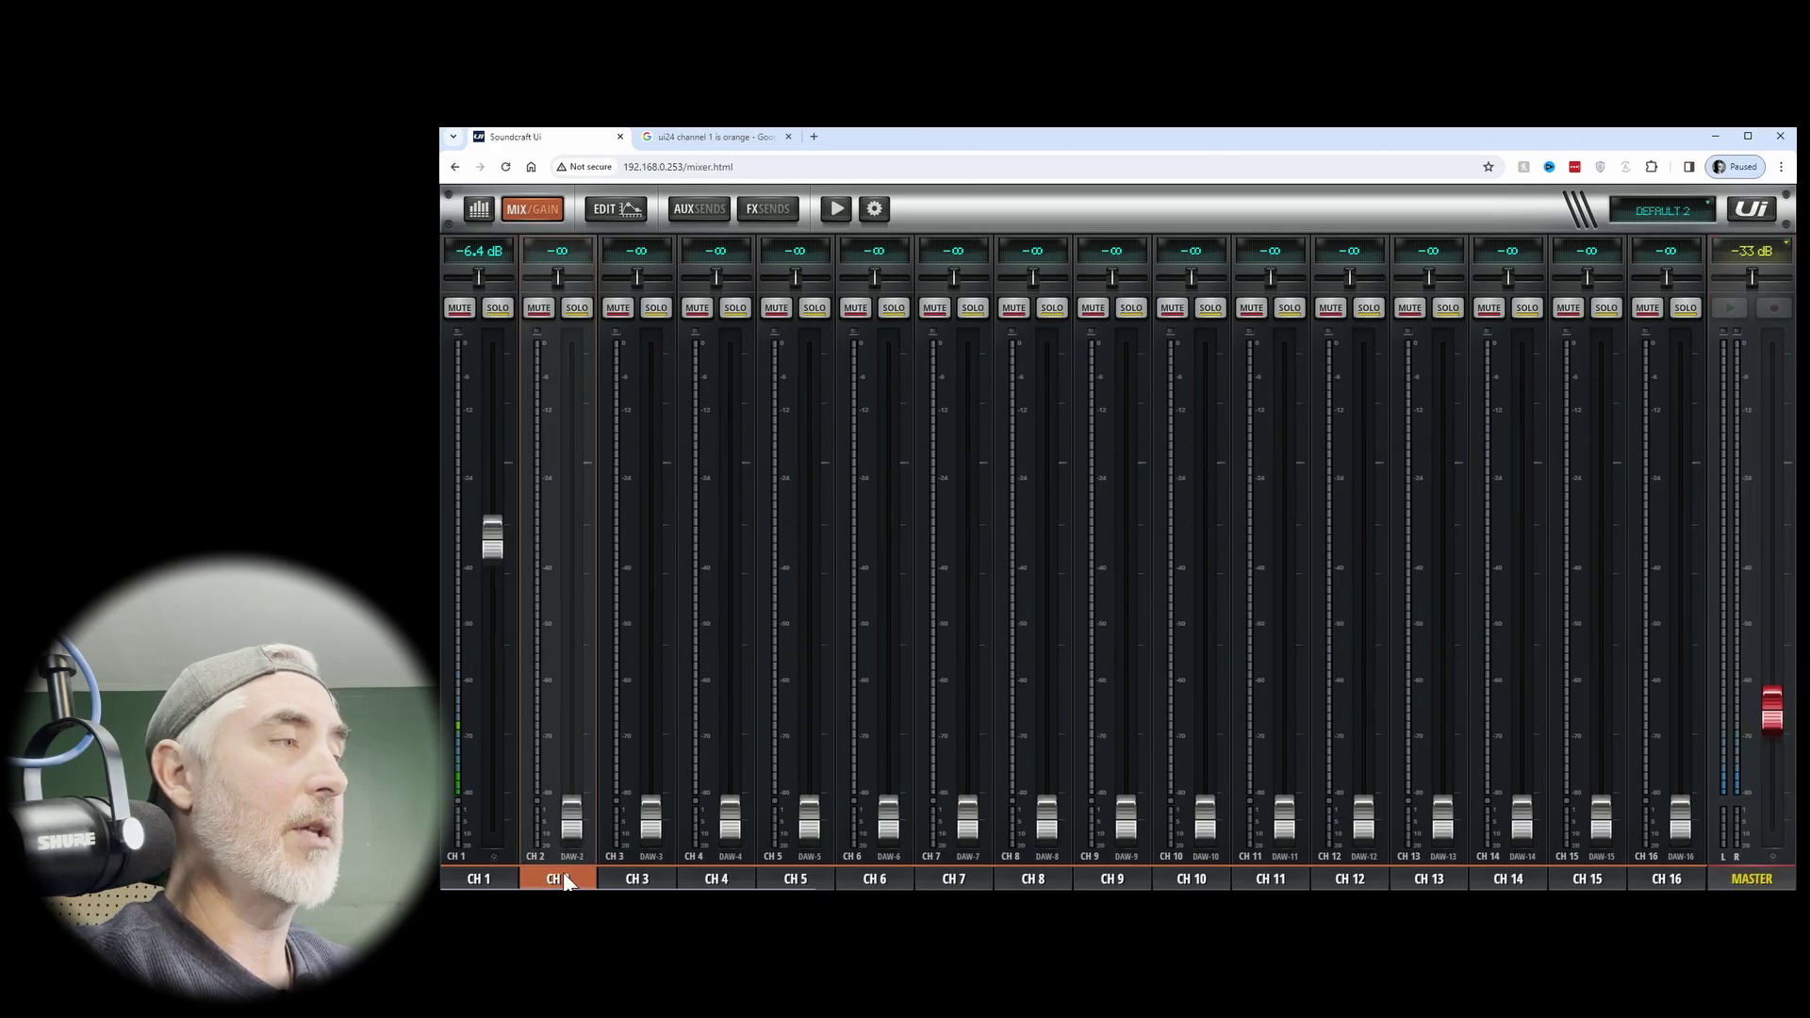
click(607, 205)
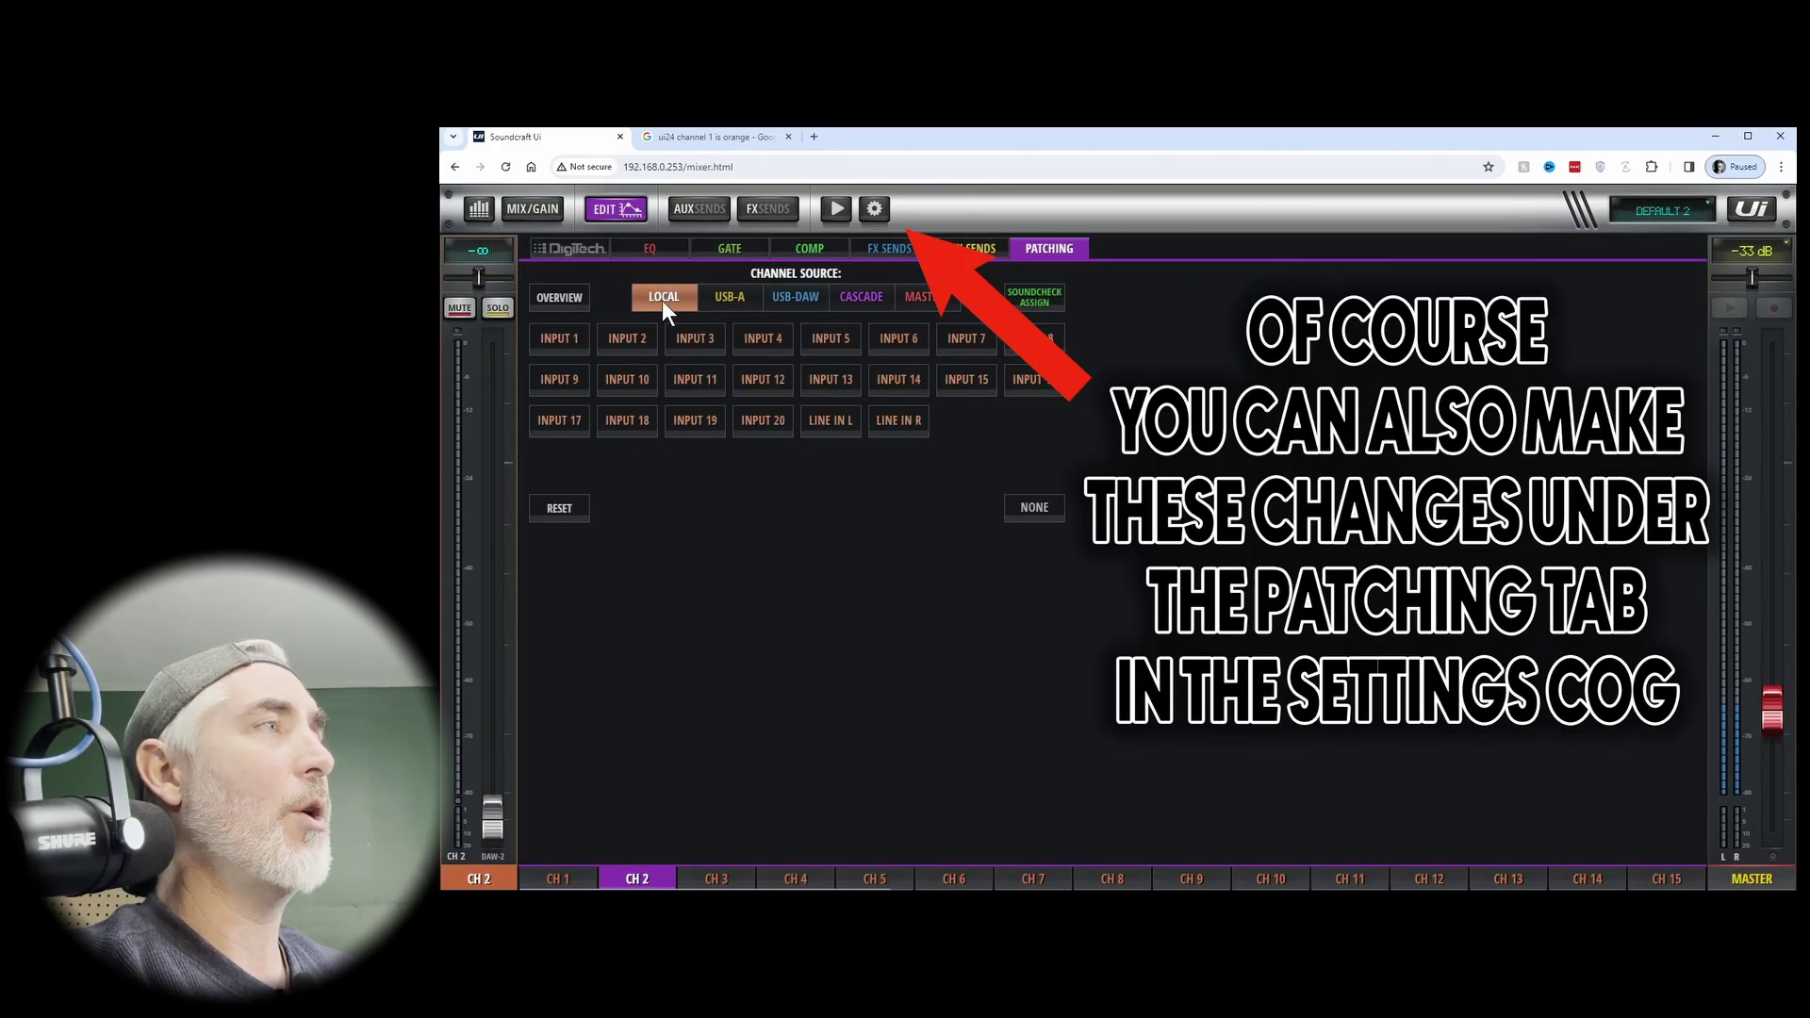
click(624, 338)
click(716, 879)
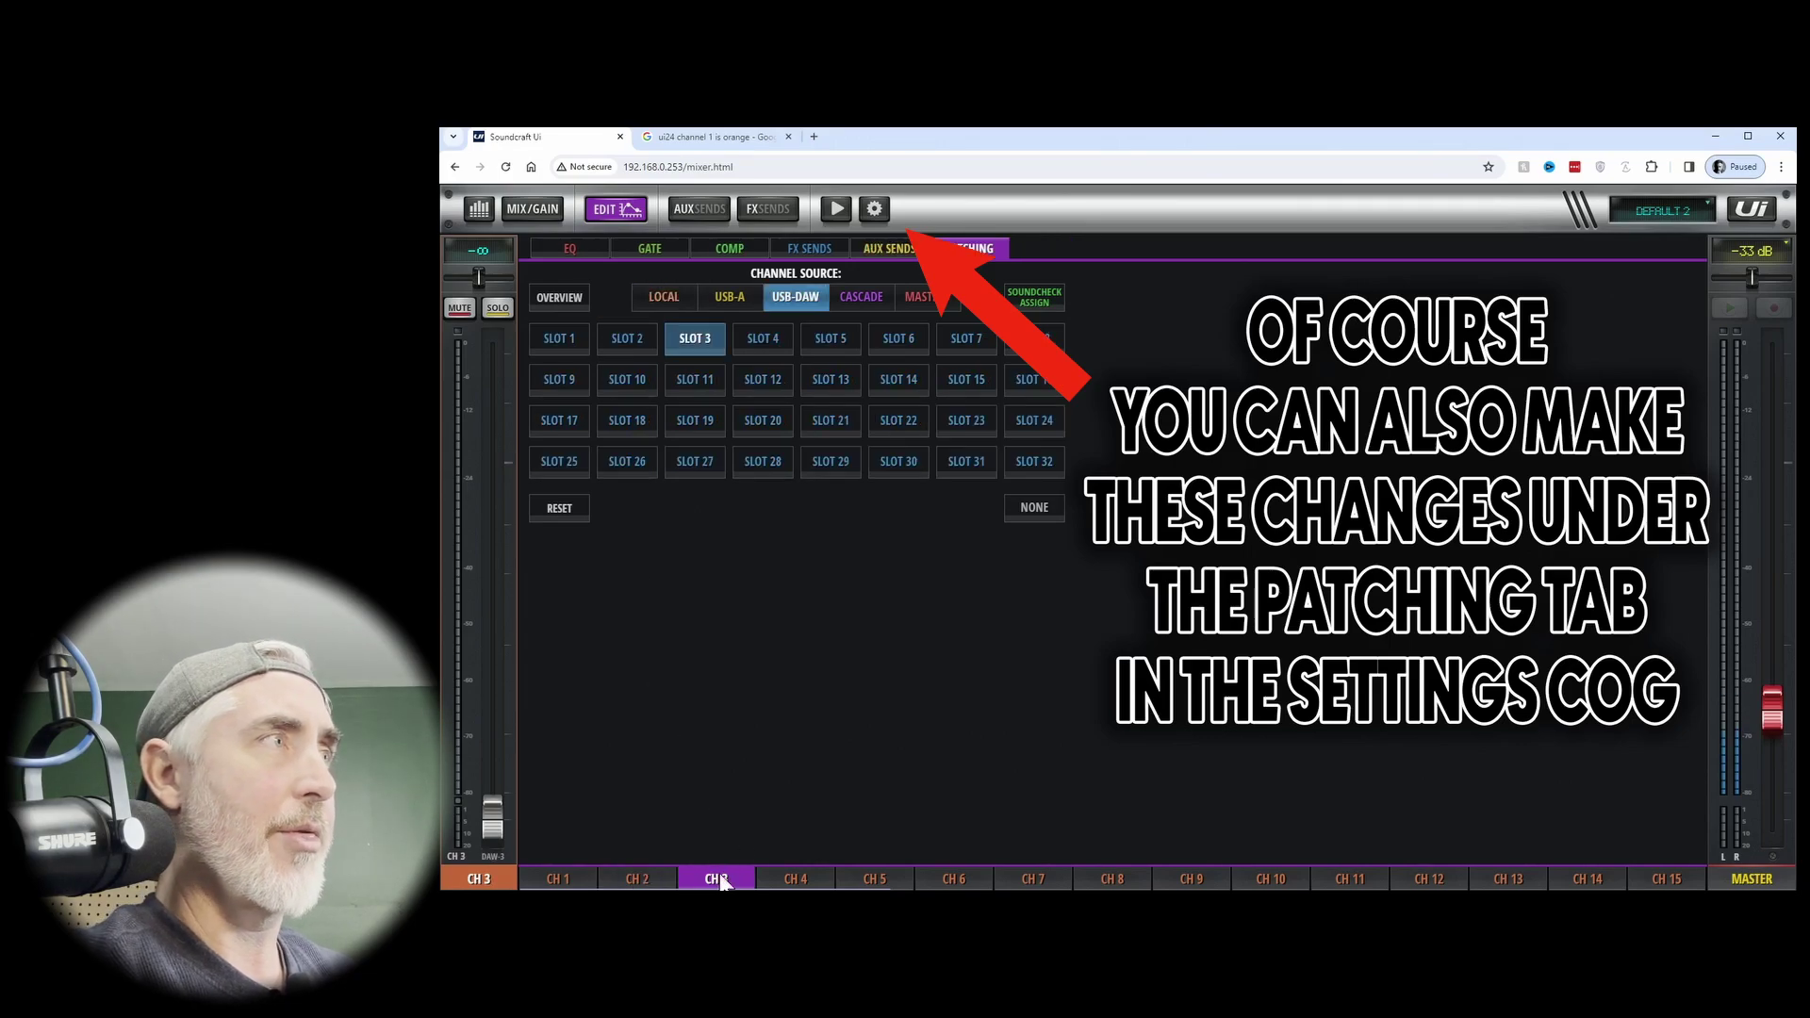
click(663, 294)
click(693, 335)
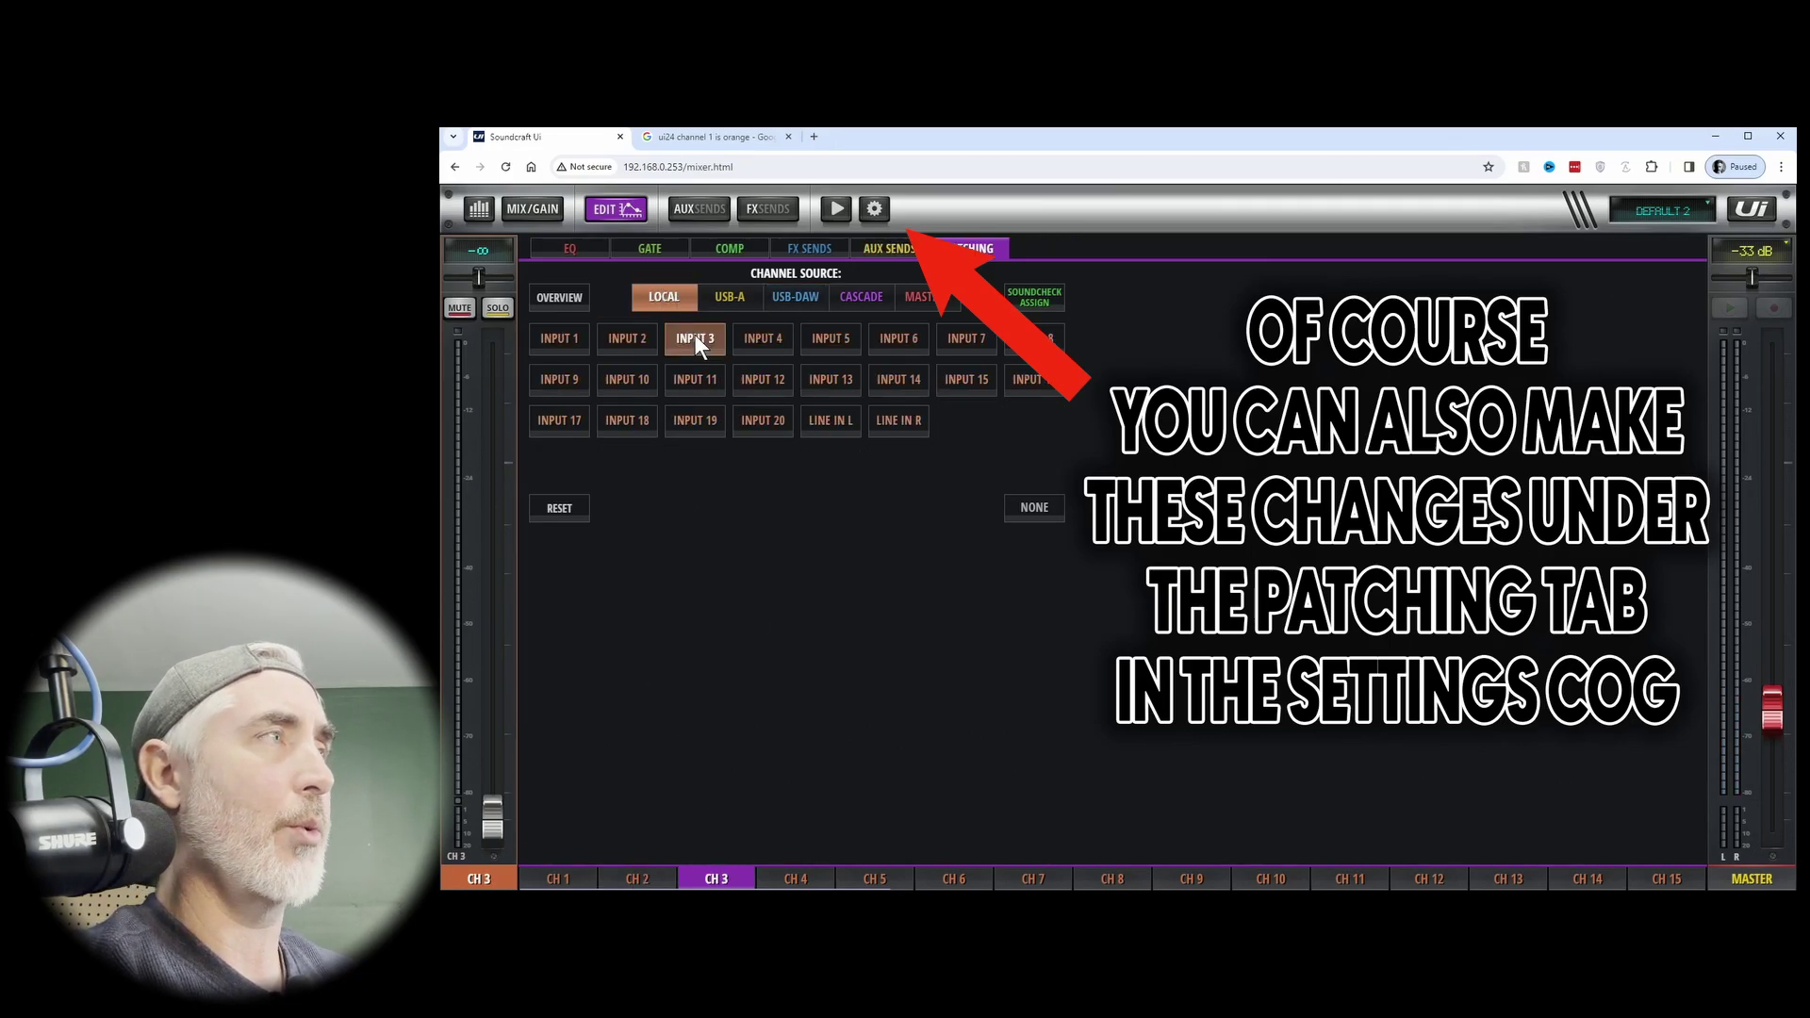
click(624, 208)
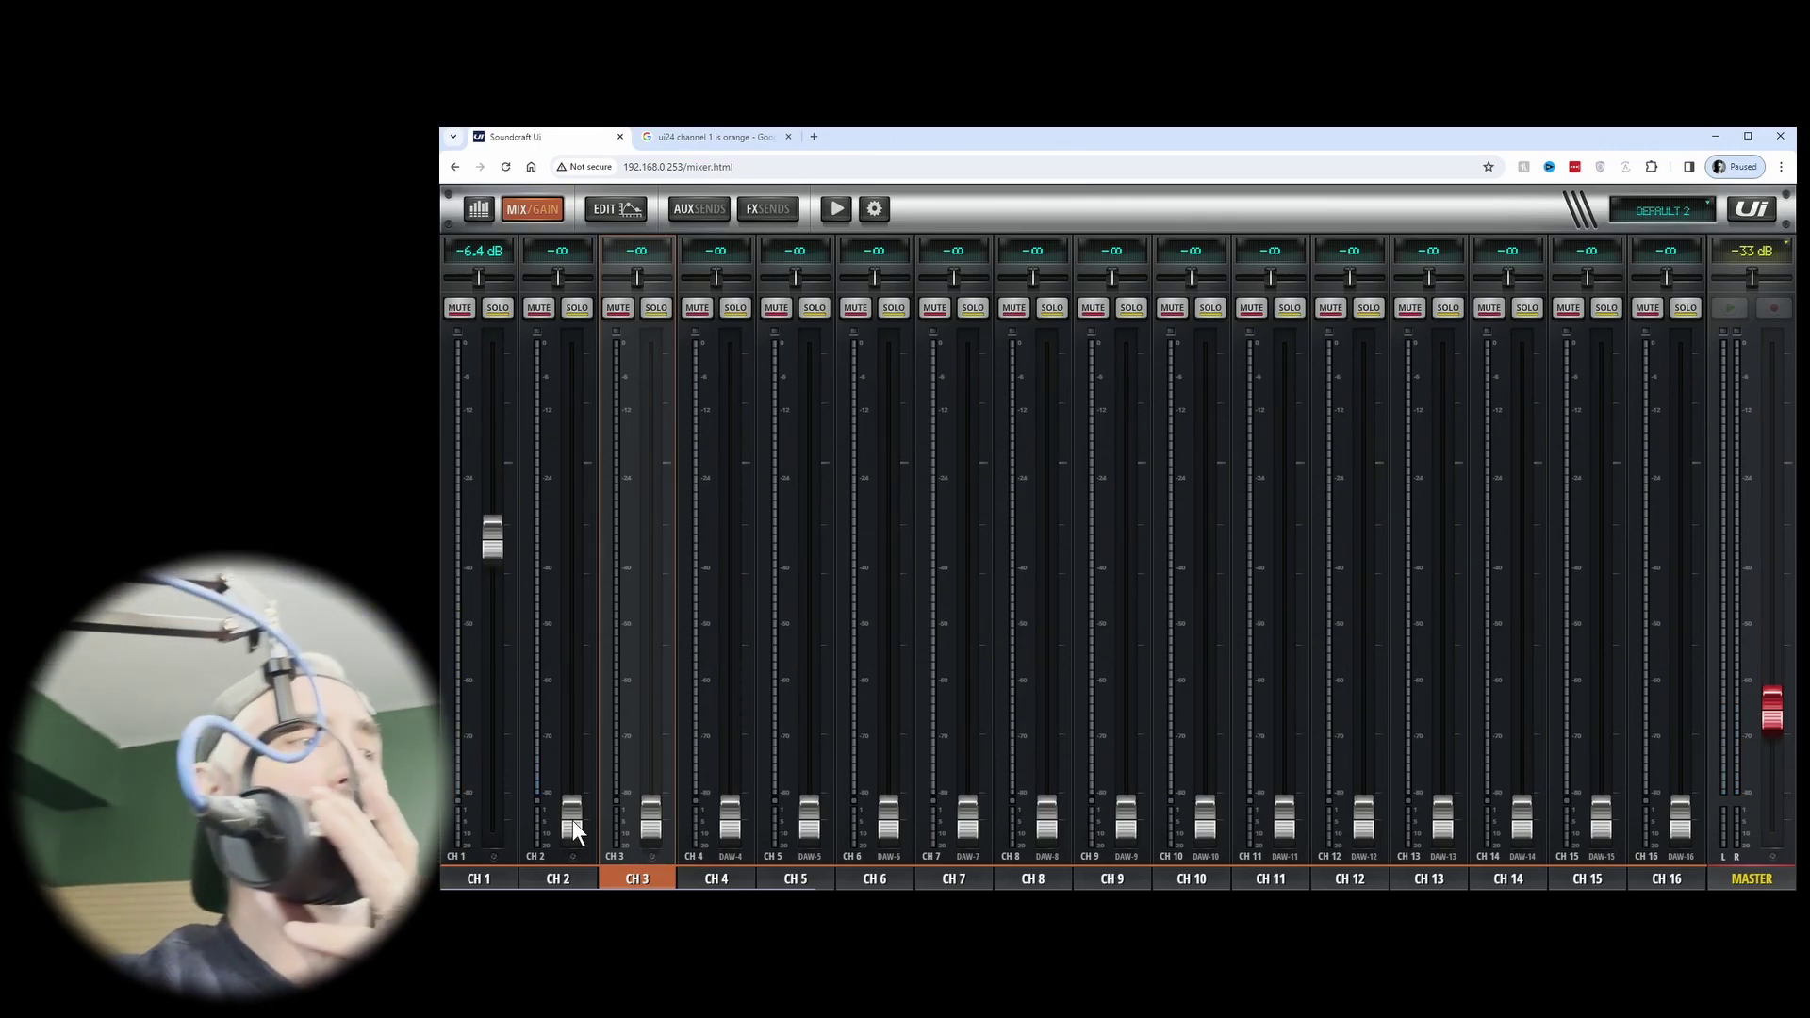
Give channel 2 +29 dB input gain and bring its fader to -5.4 dB
drag(574, 821, 610, 650)
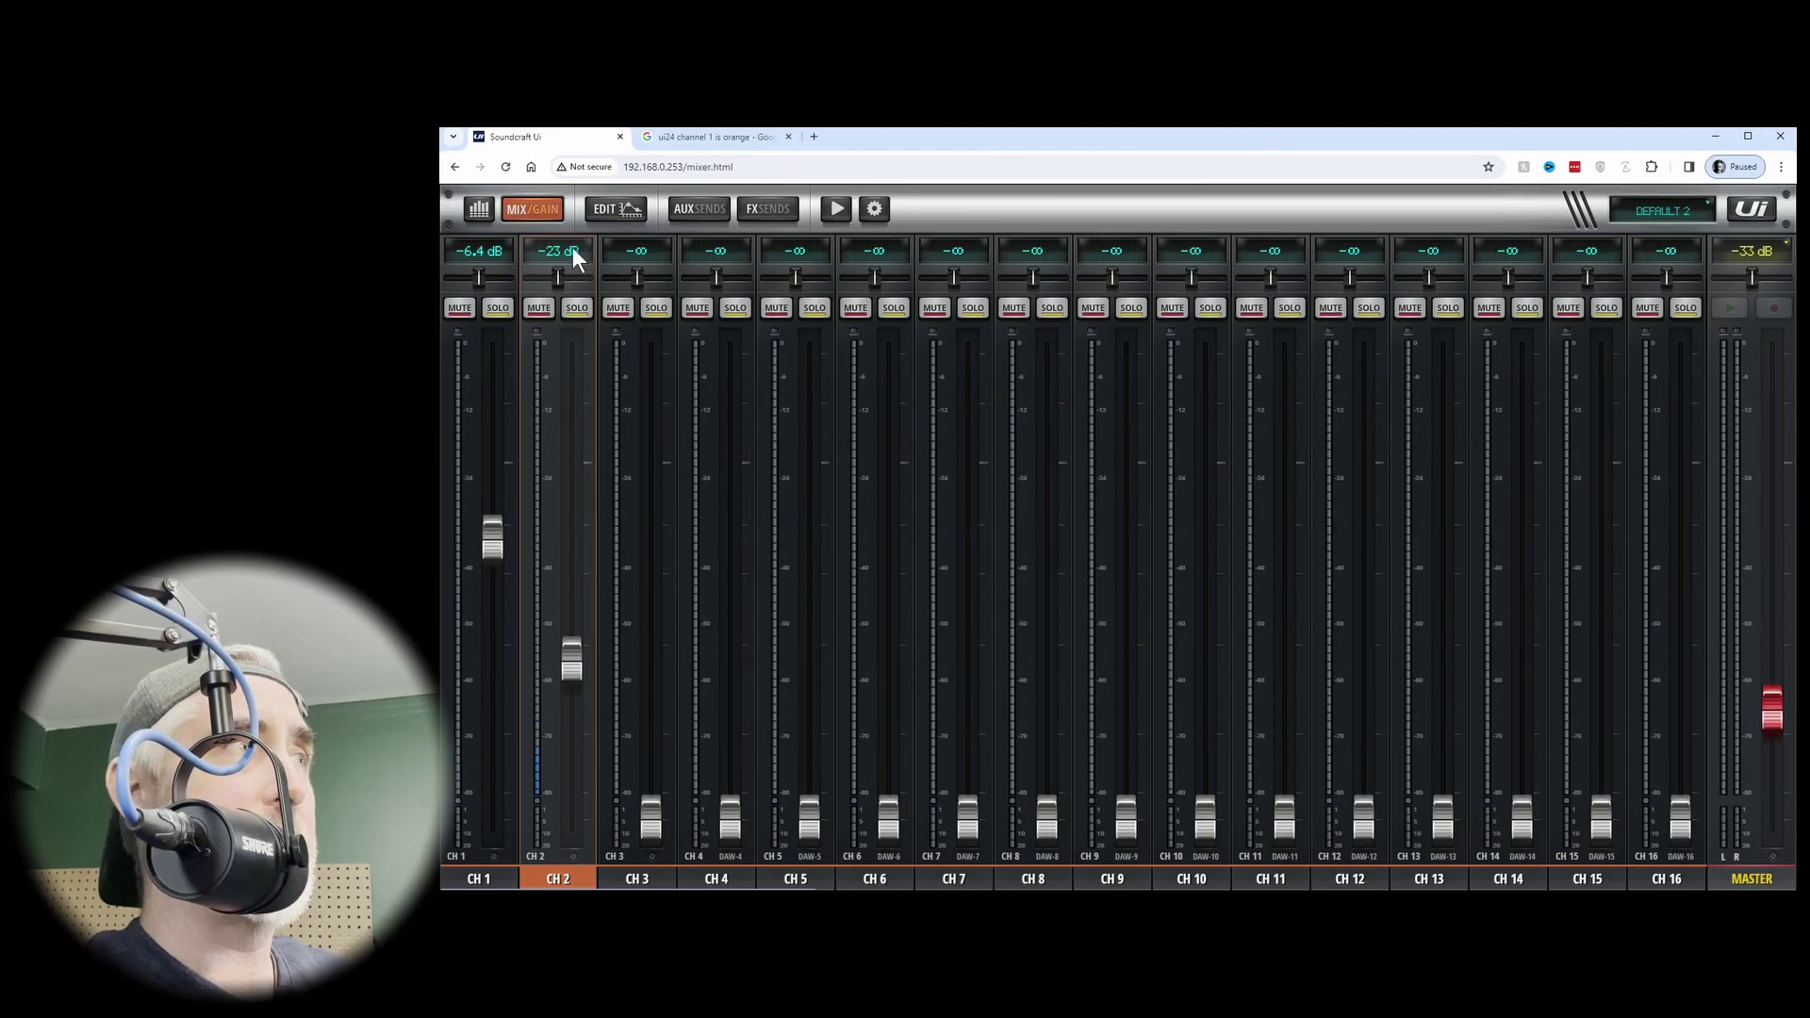
click(536, 209)
drag(547, 757, 585, 555)
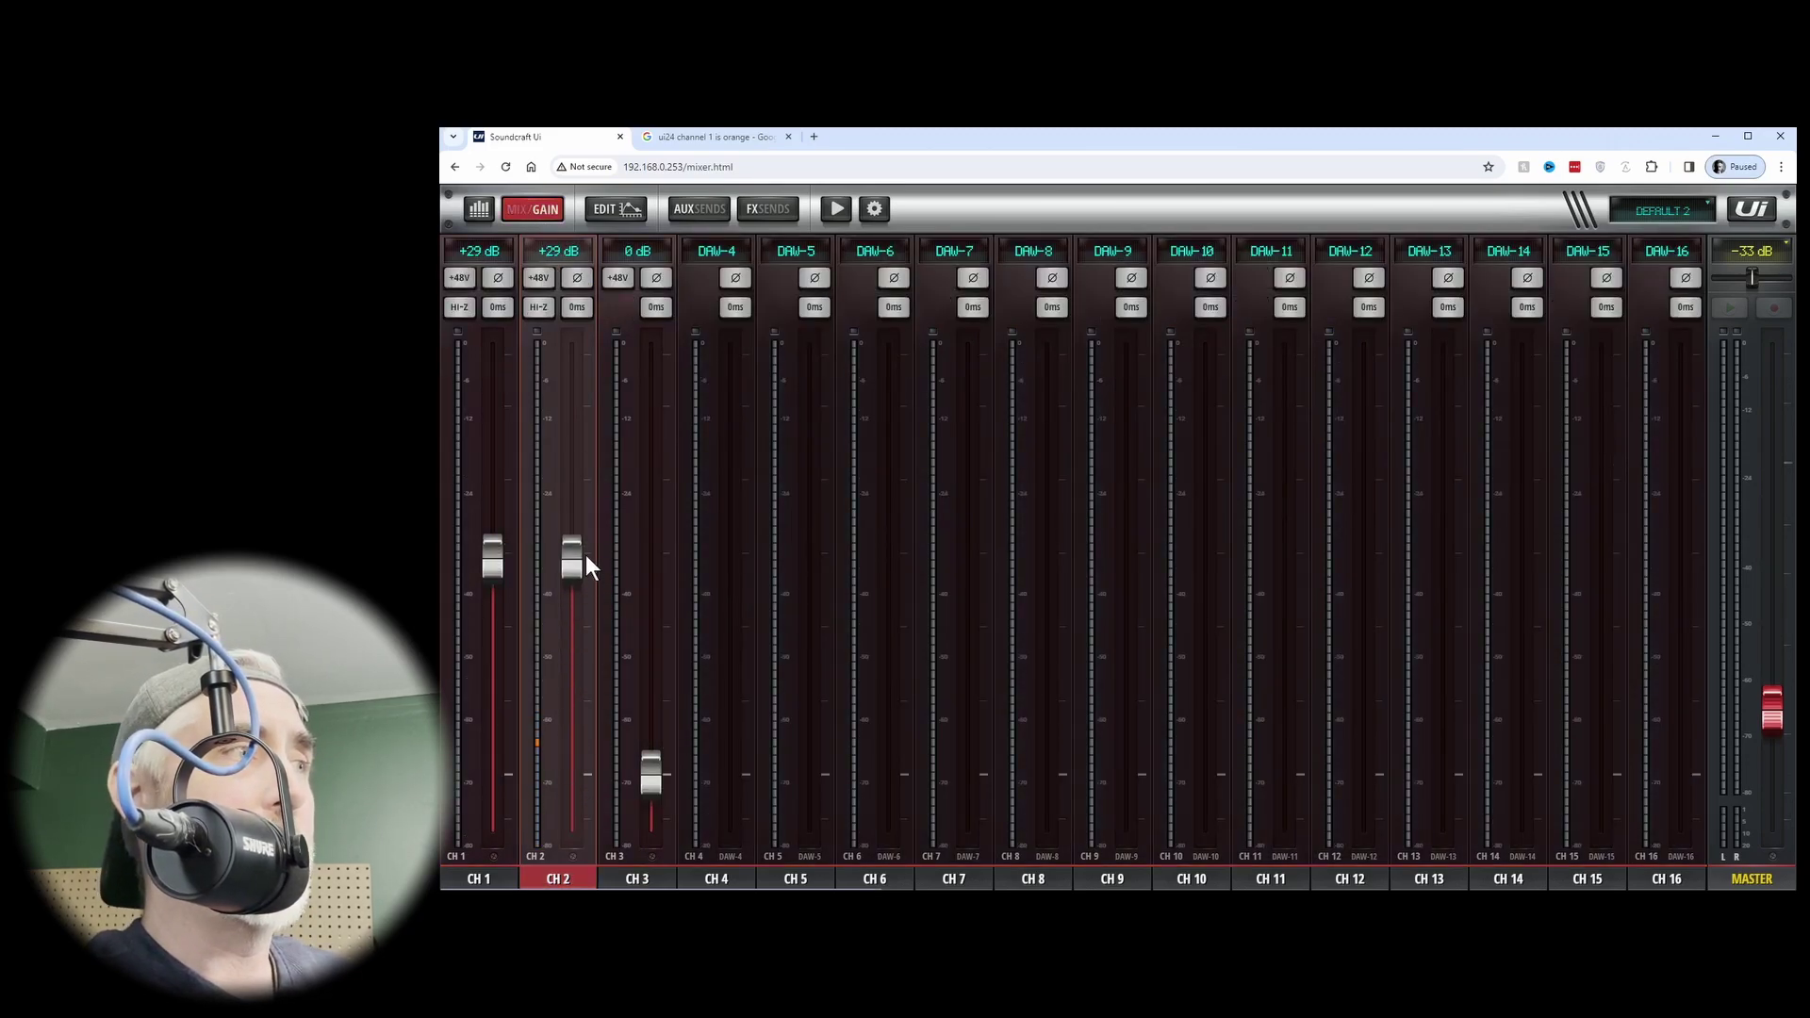
click(538, 209)
drag(580, 663, 575, 501)
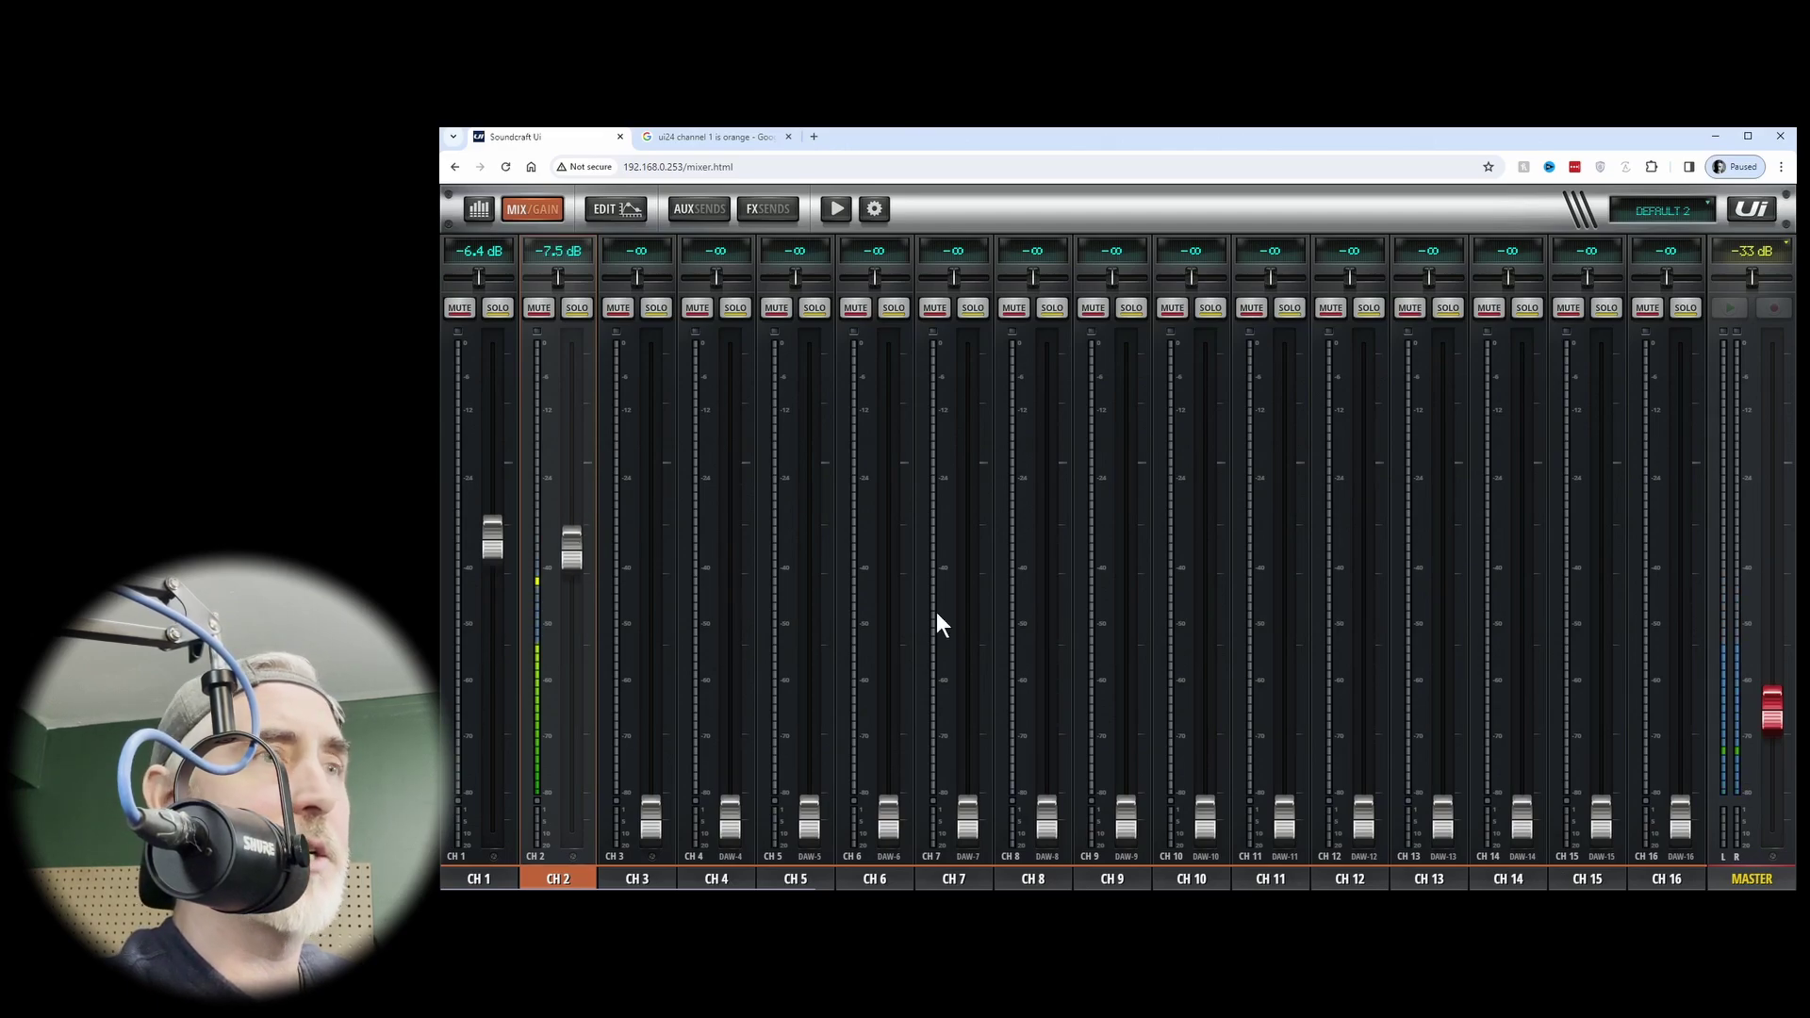
mouse_move(1772, 716)
mouse_down()
mouse_move(1756, 609)
mouse_move(1765, 356)
mouse_move(1771, 721)
mouse_up()
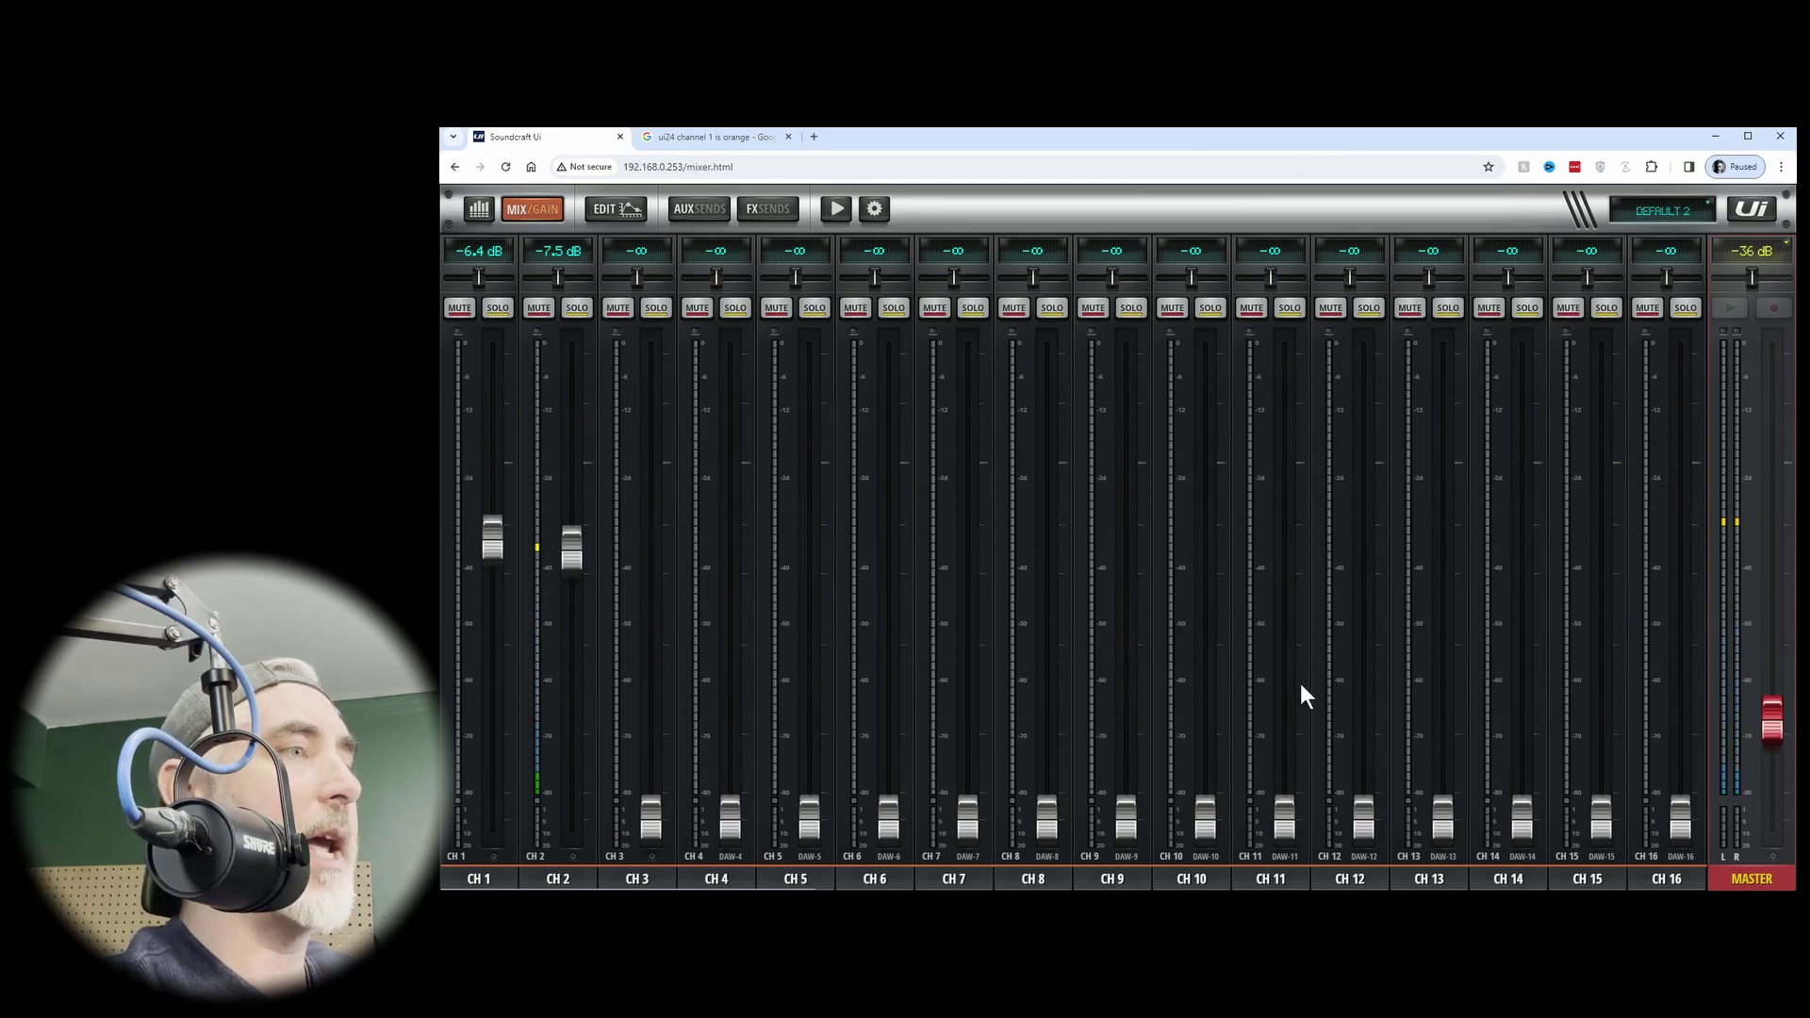
drag(573, 546, 575, 524)
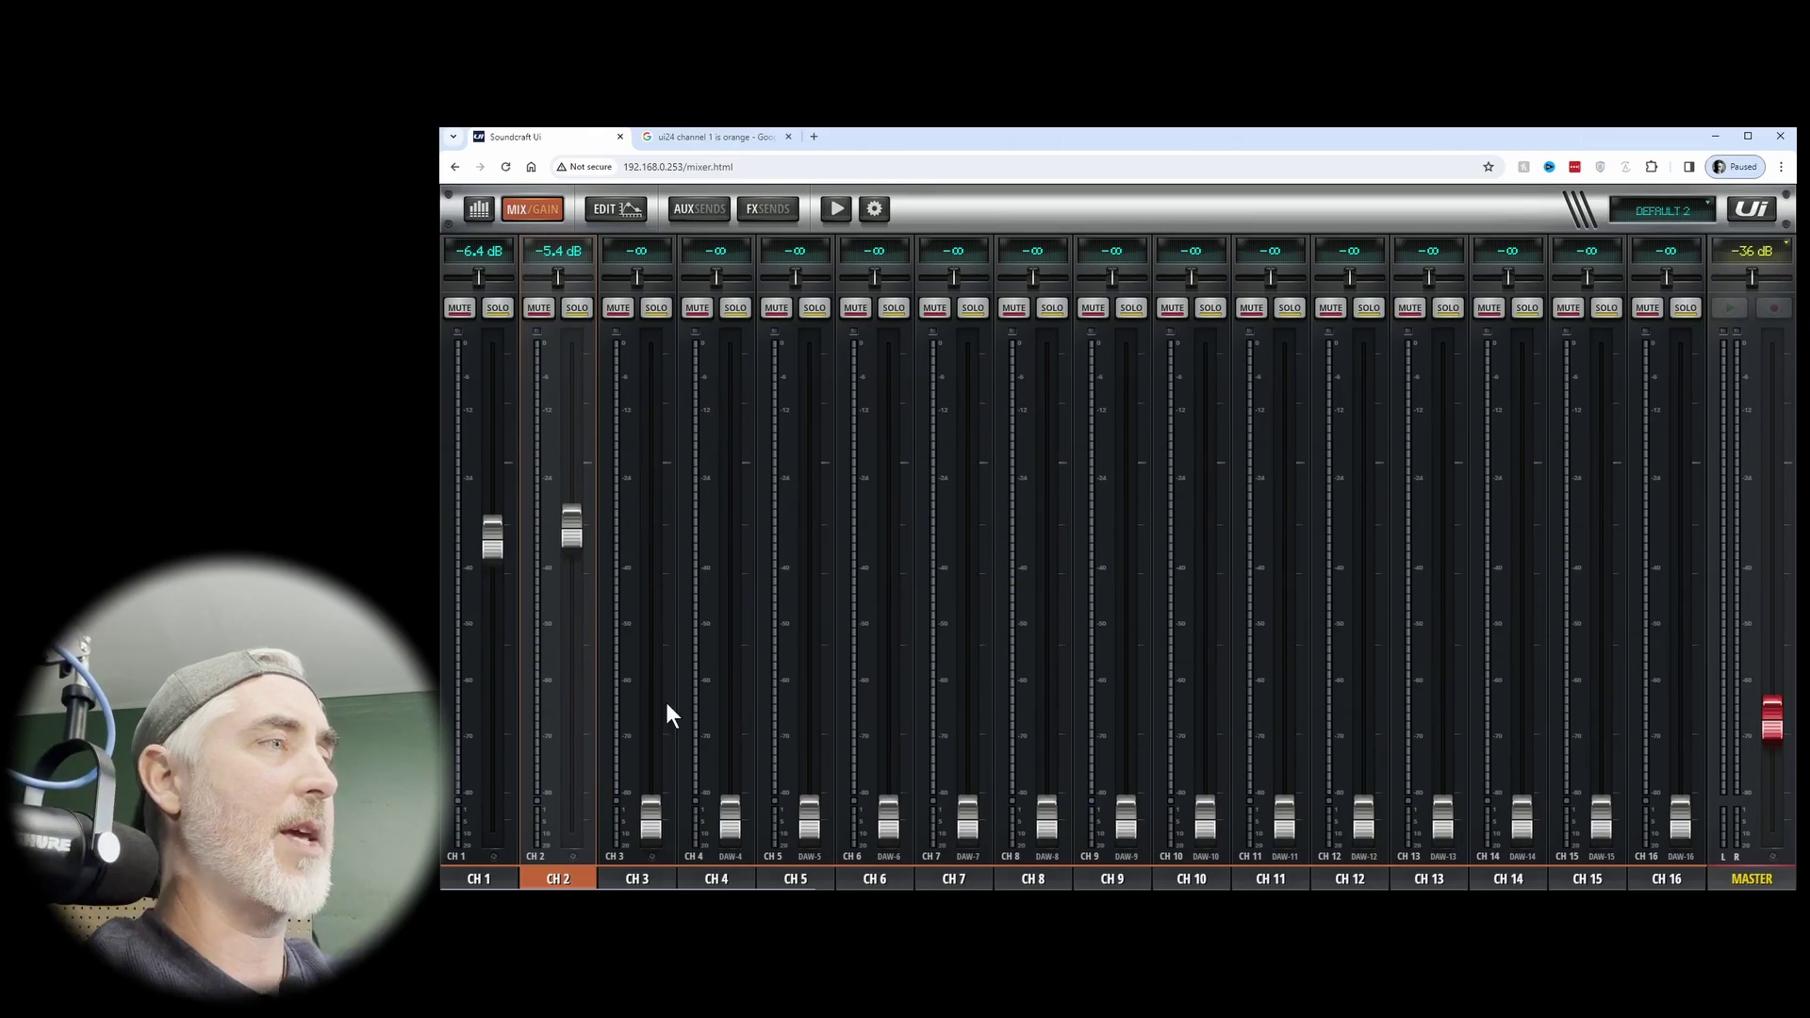
Give channel 3 +31 dB input gain, fader about -7 dB, and set the master near -24 dB
click(654, 813)
click(533, 207)
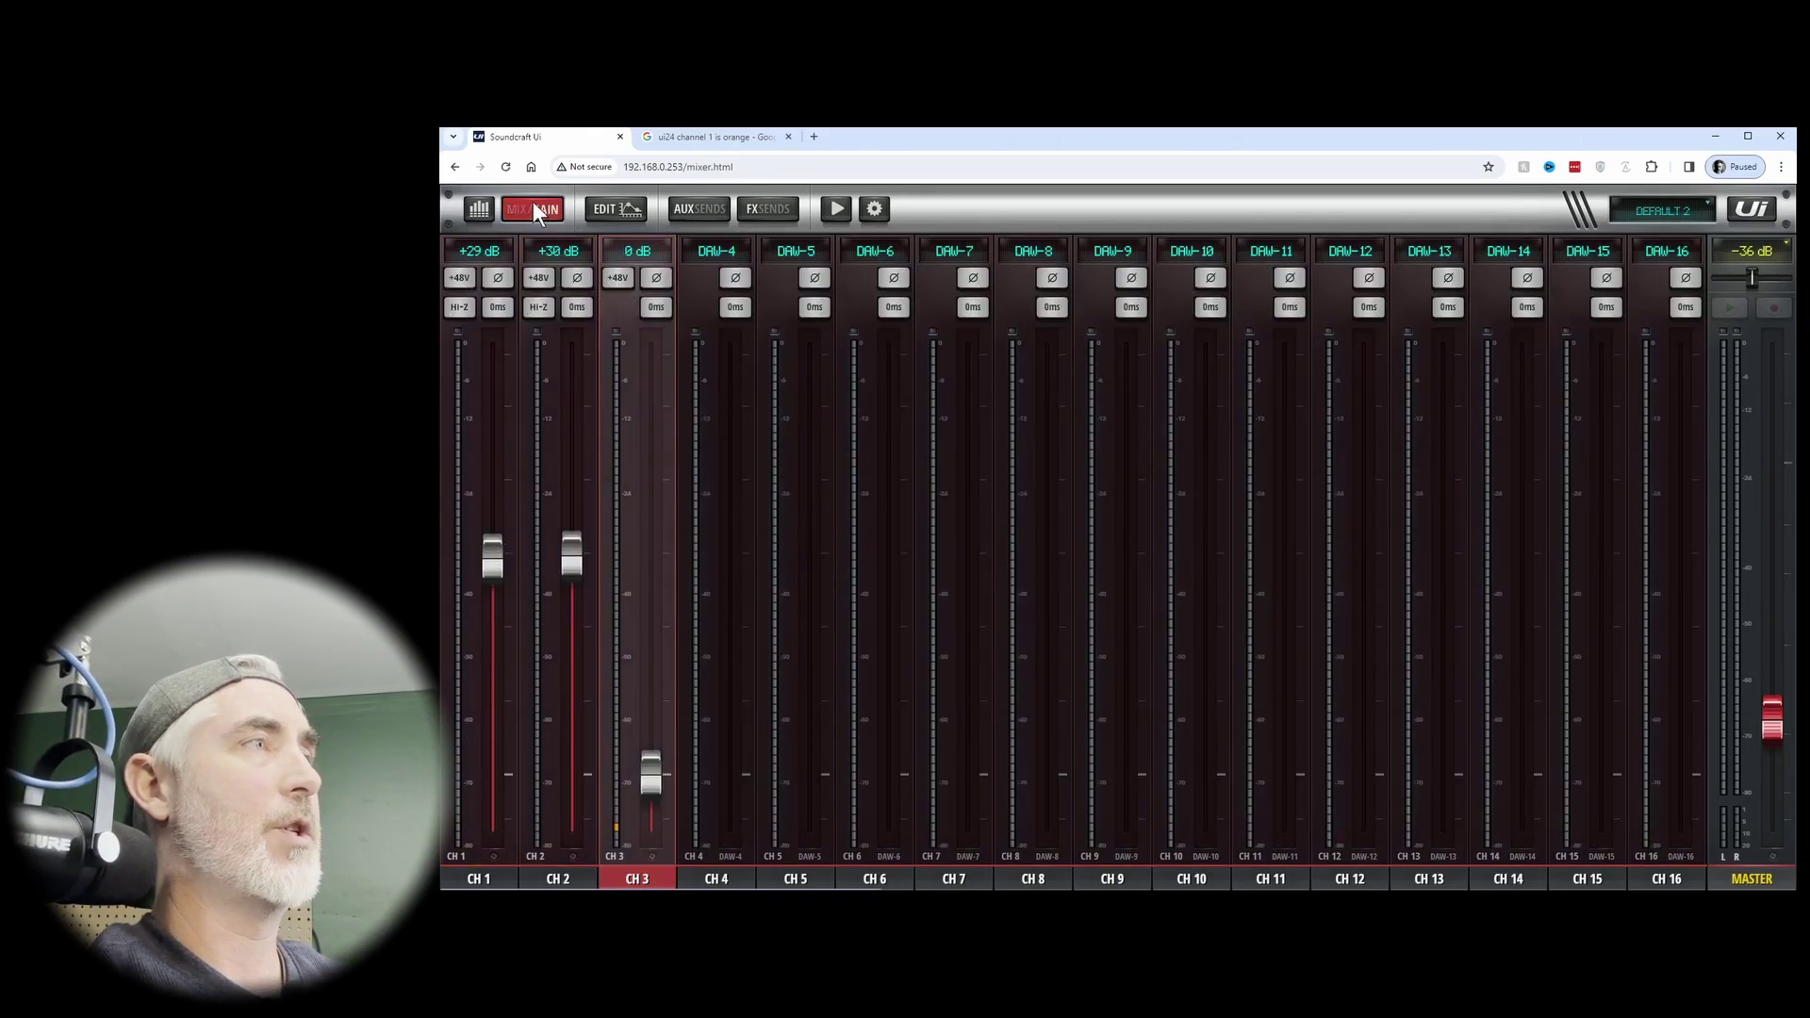
drag(654, 751, 648, 537)
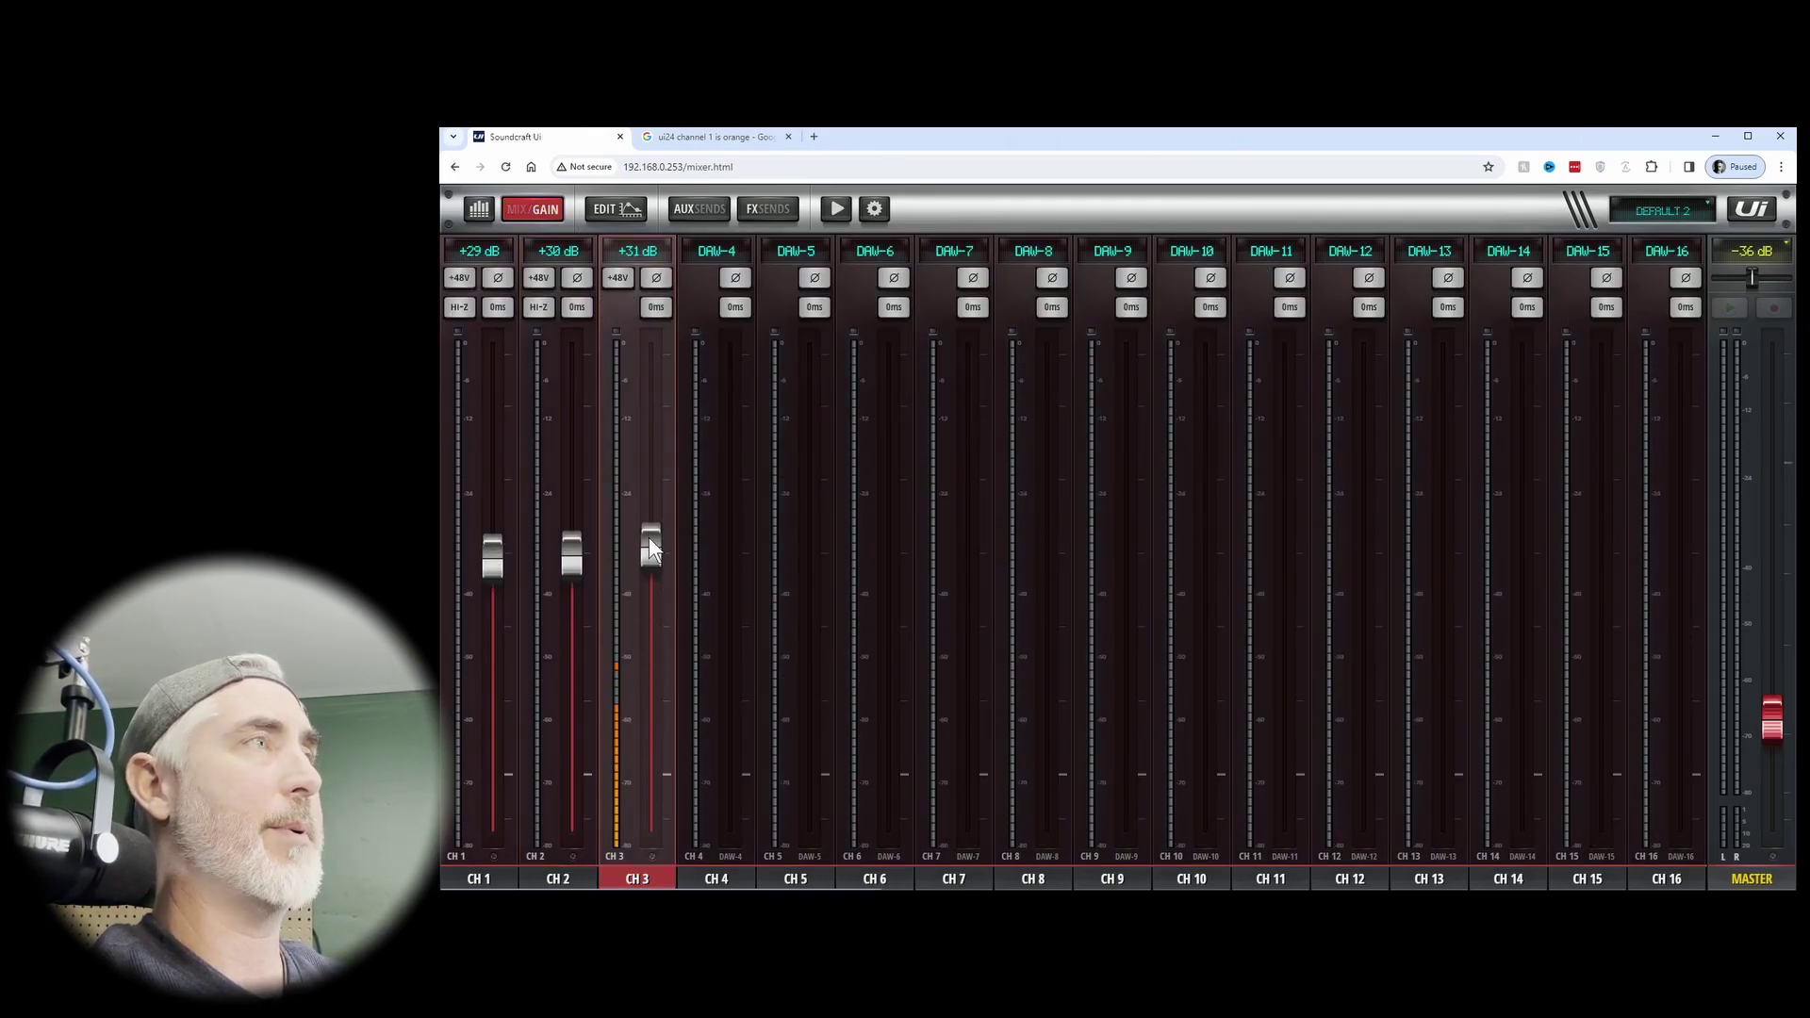
click(528, 207)
drag(651, 818, 664, 542)
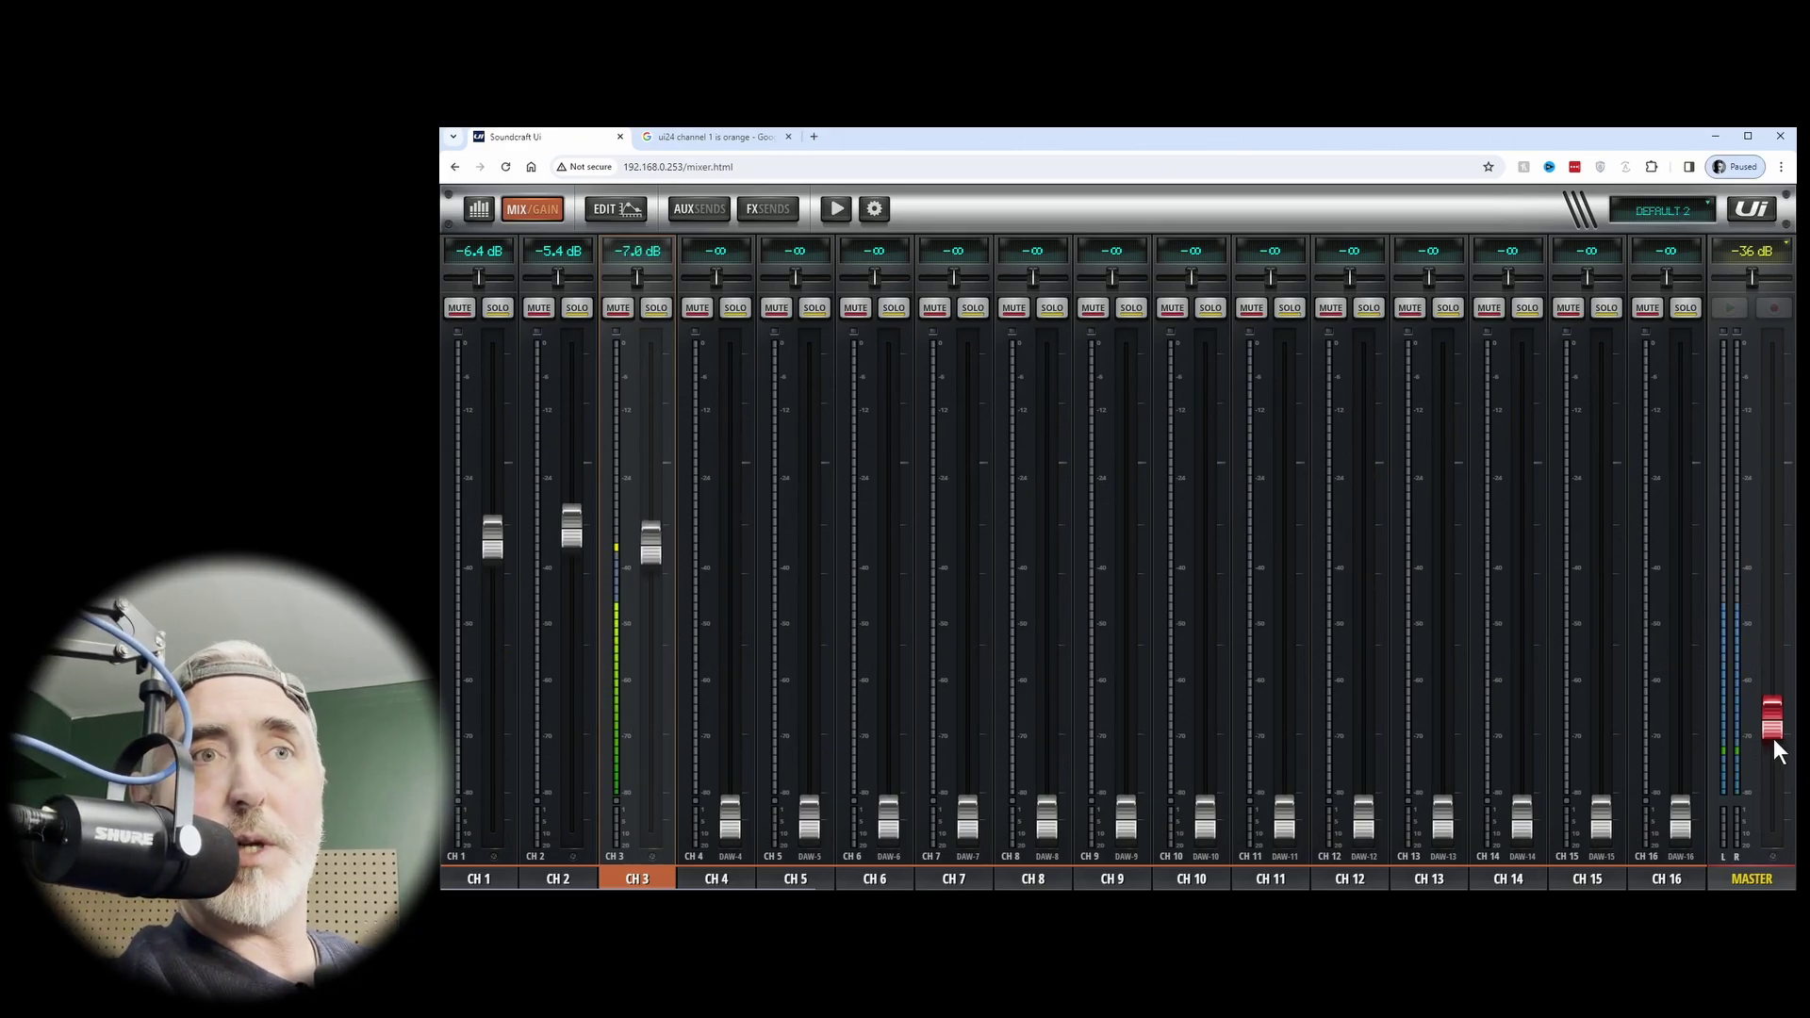
drag(1773, 739, 1757, 405)
drag(1769, 350, 1788, 669)
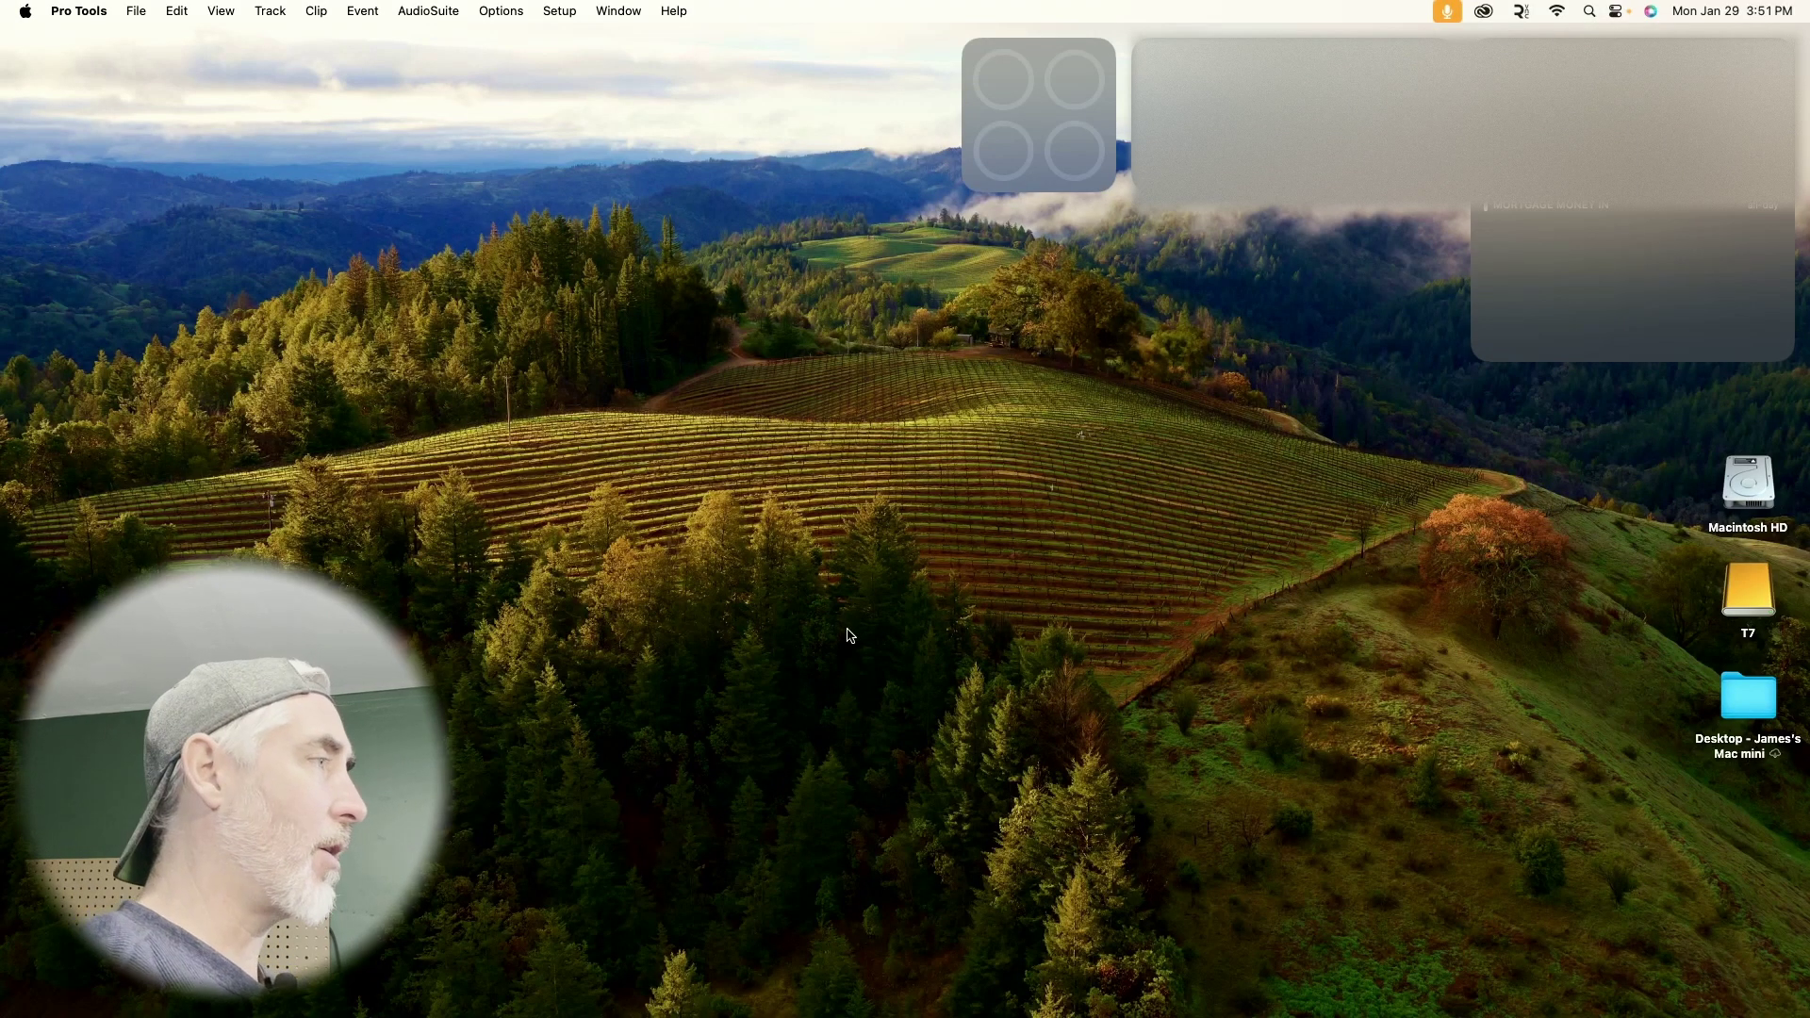
key(super+space)
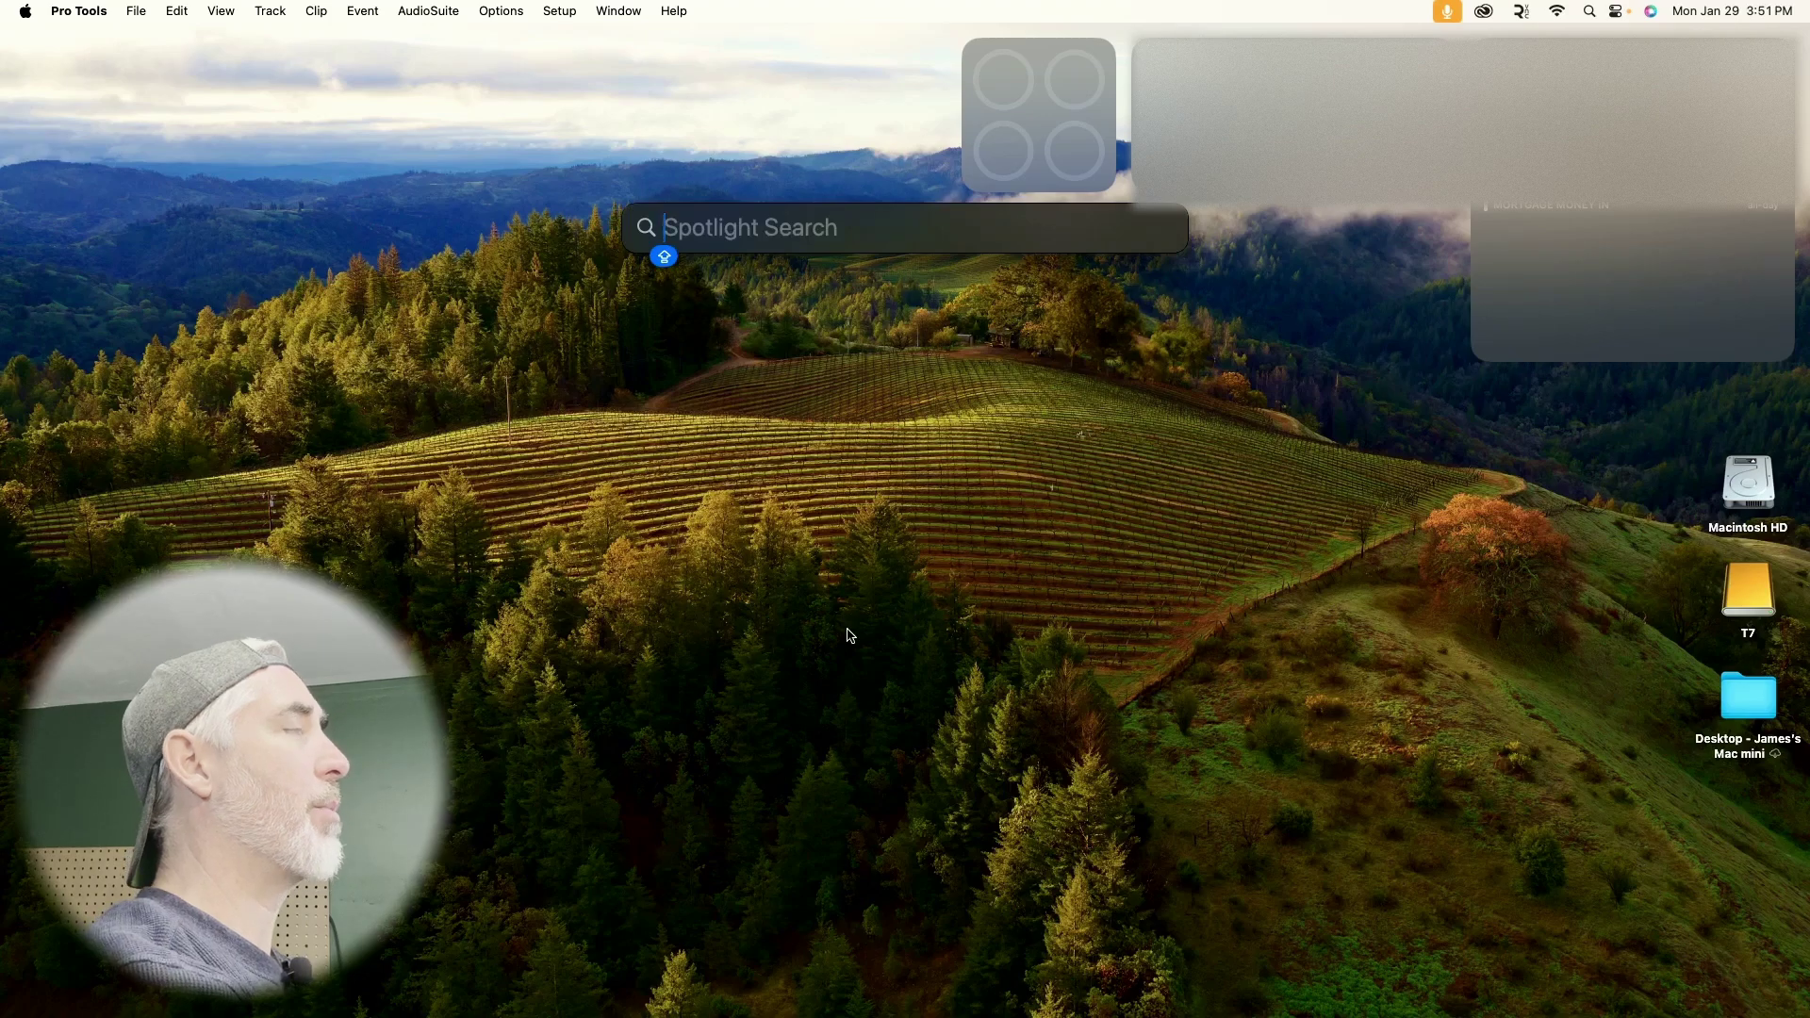
text(AUDIO)
key(Return)
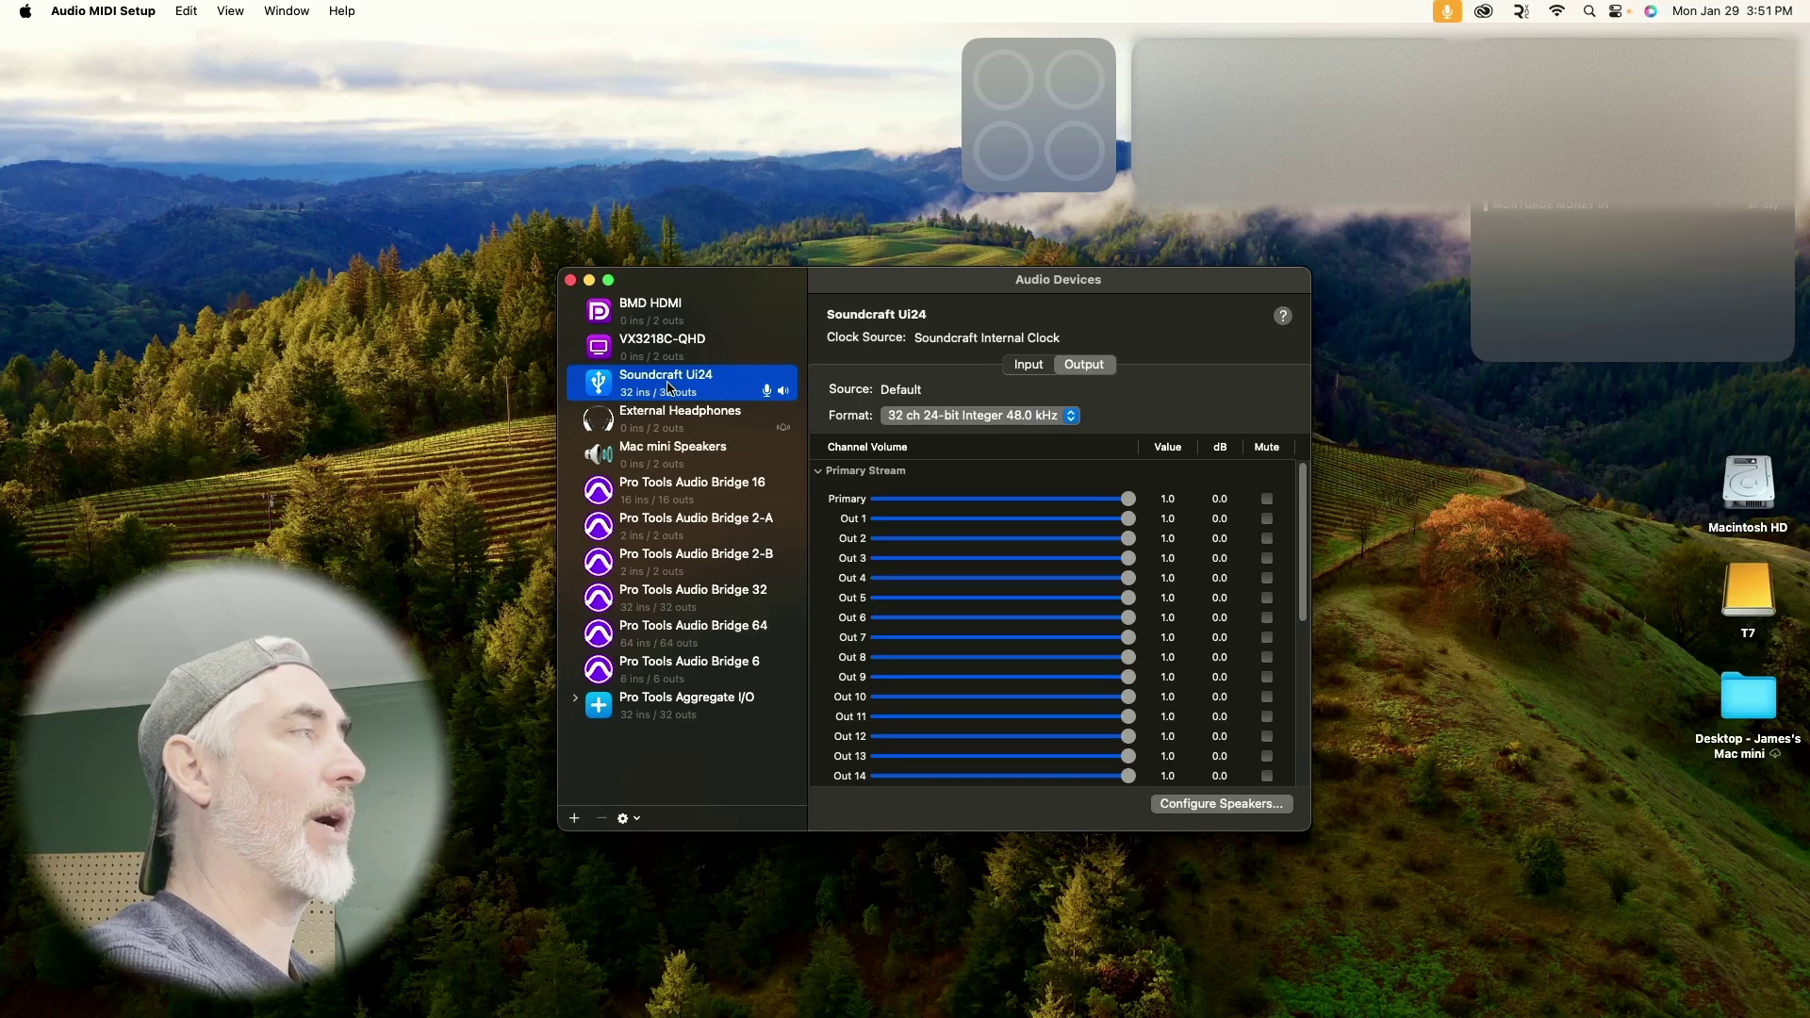
click(693, 717)
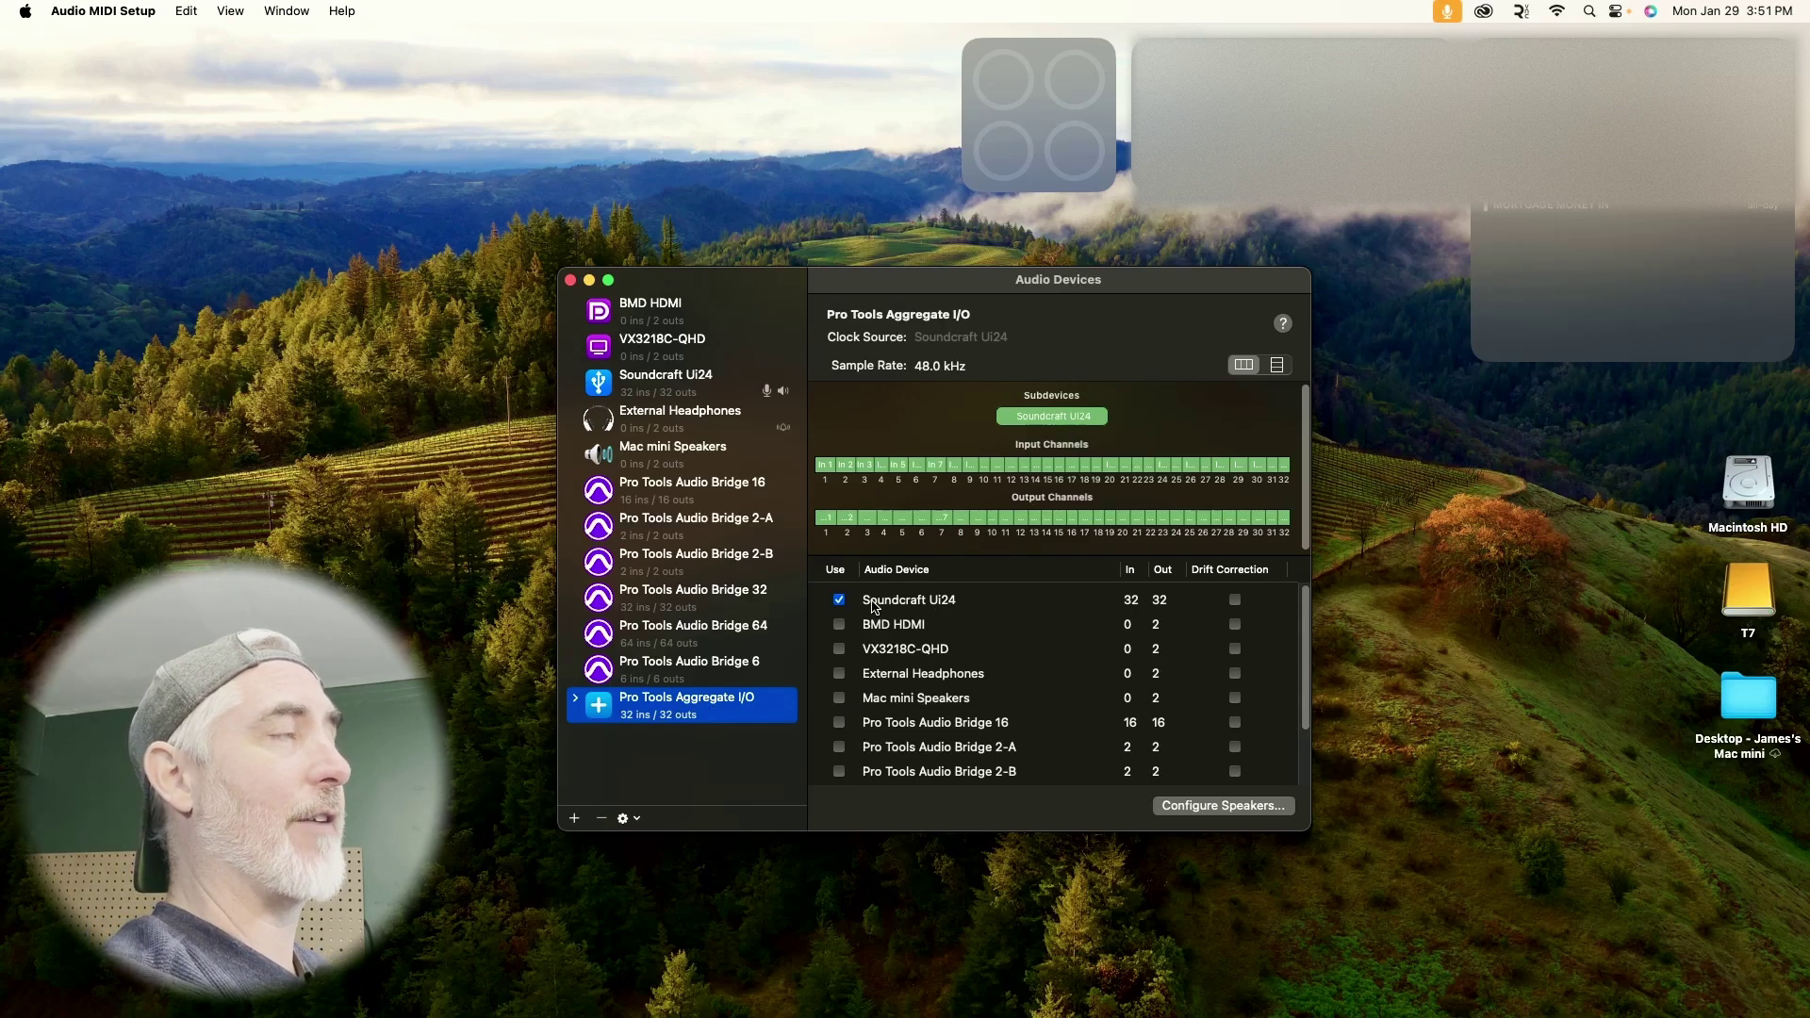
click(691, 394)
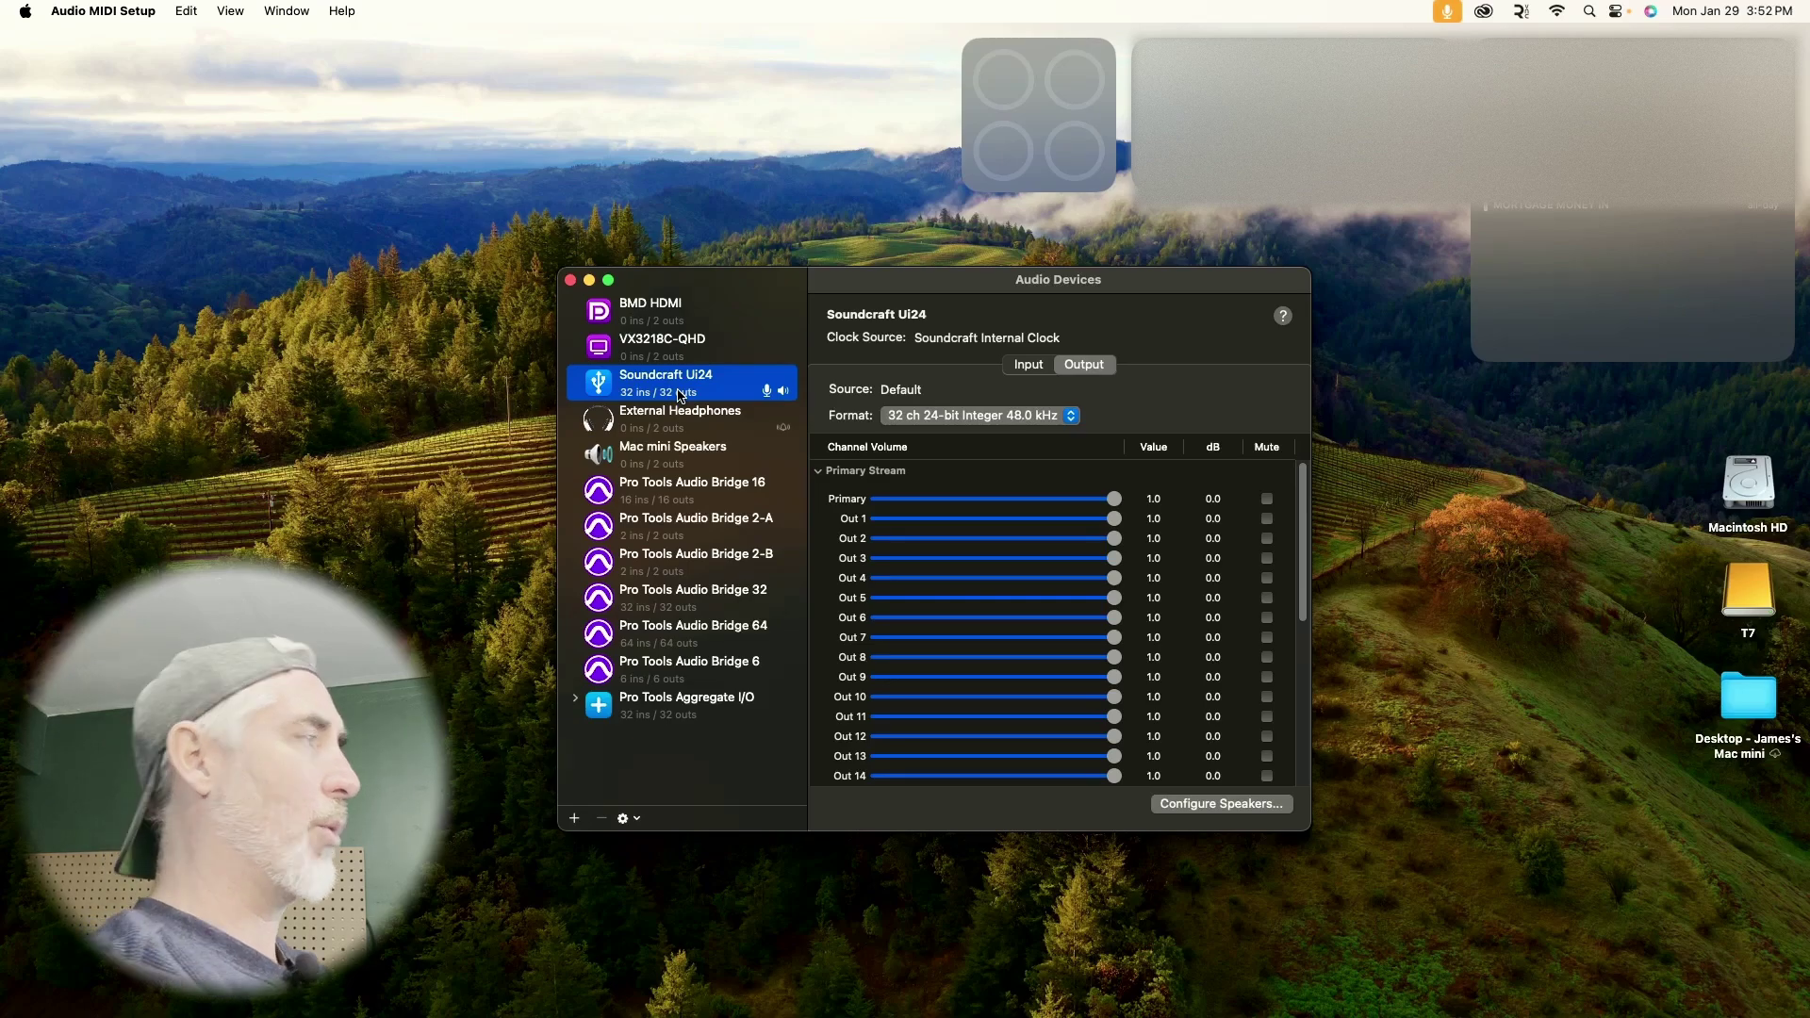
key(super+w)
key(super+Tab)
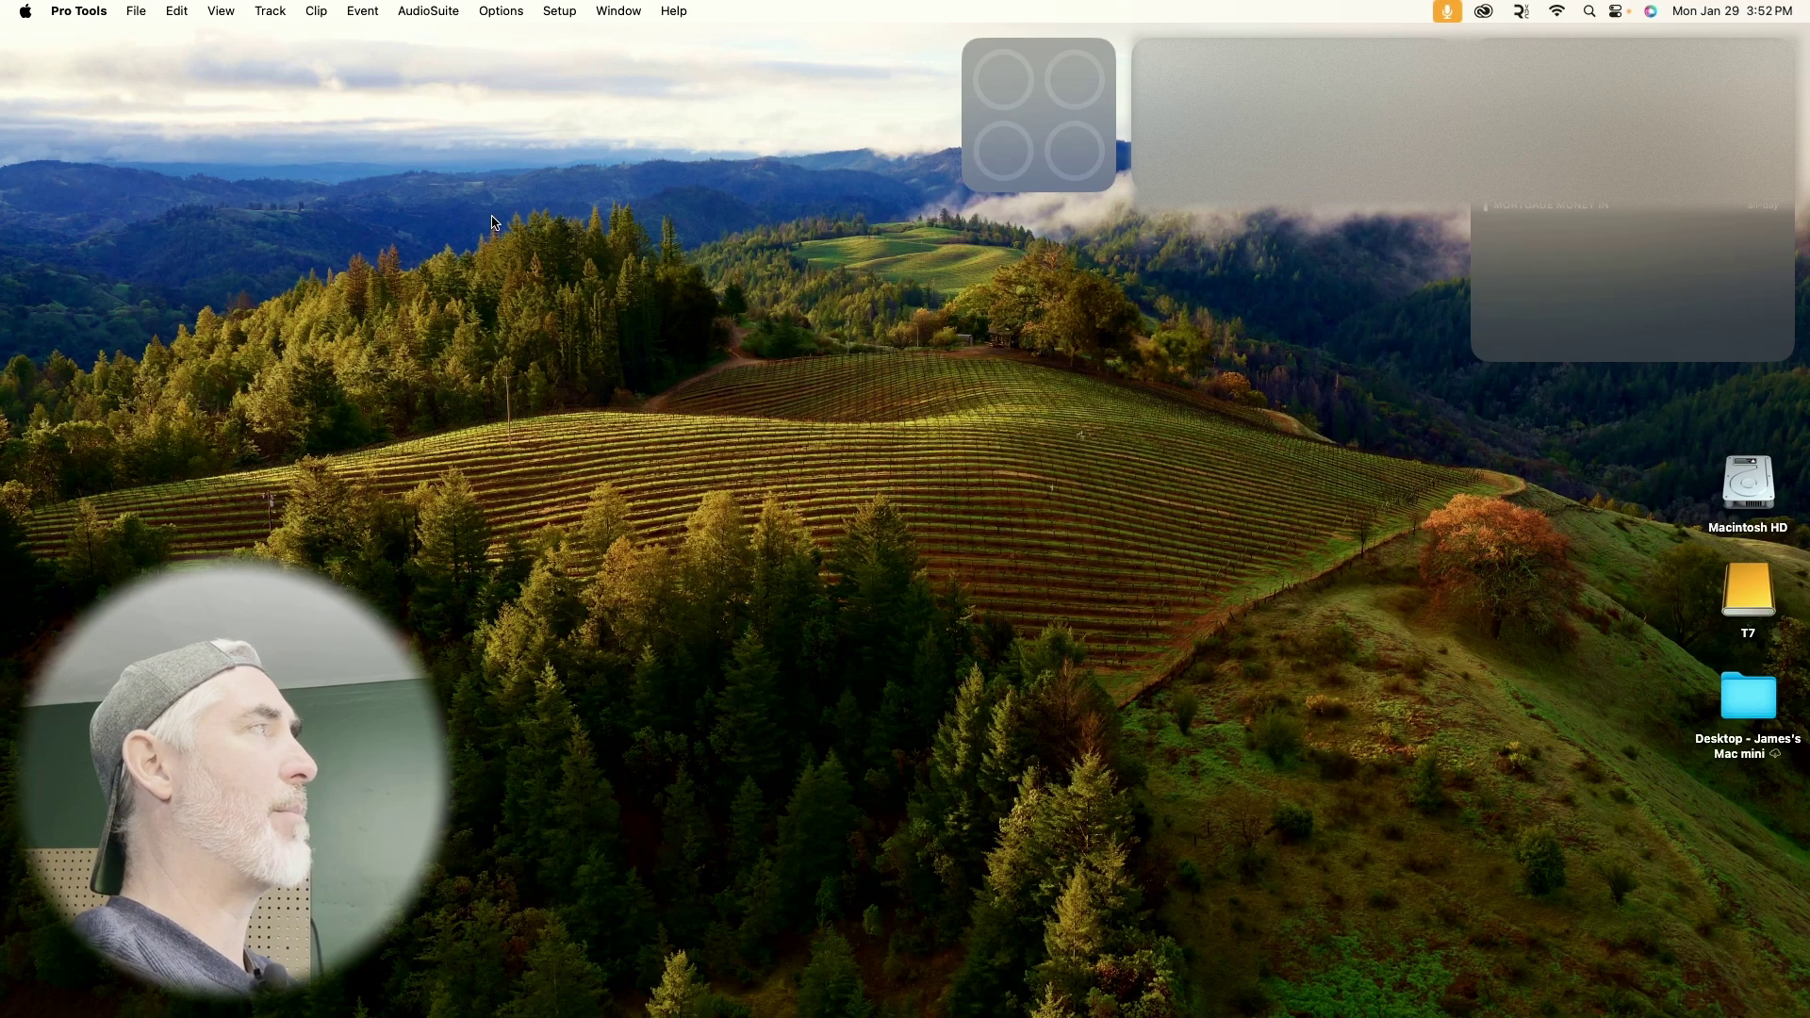
click(557, 11)
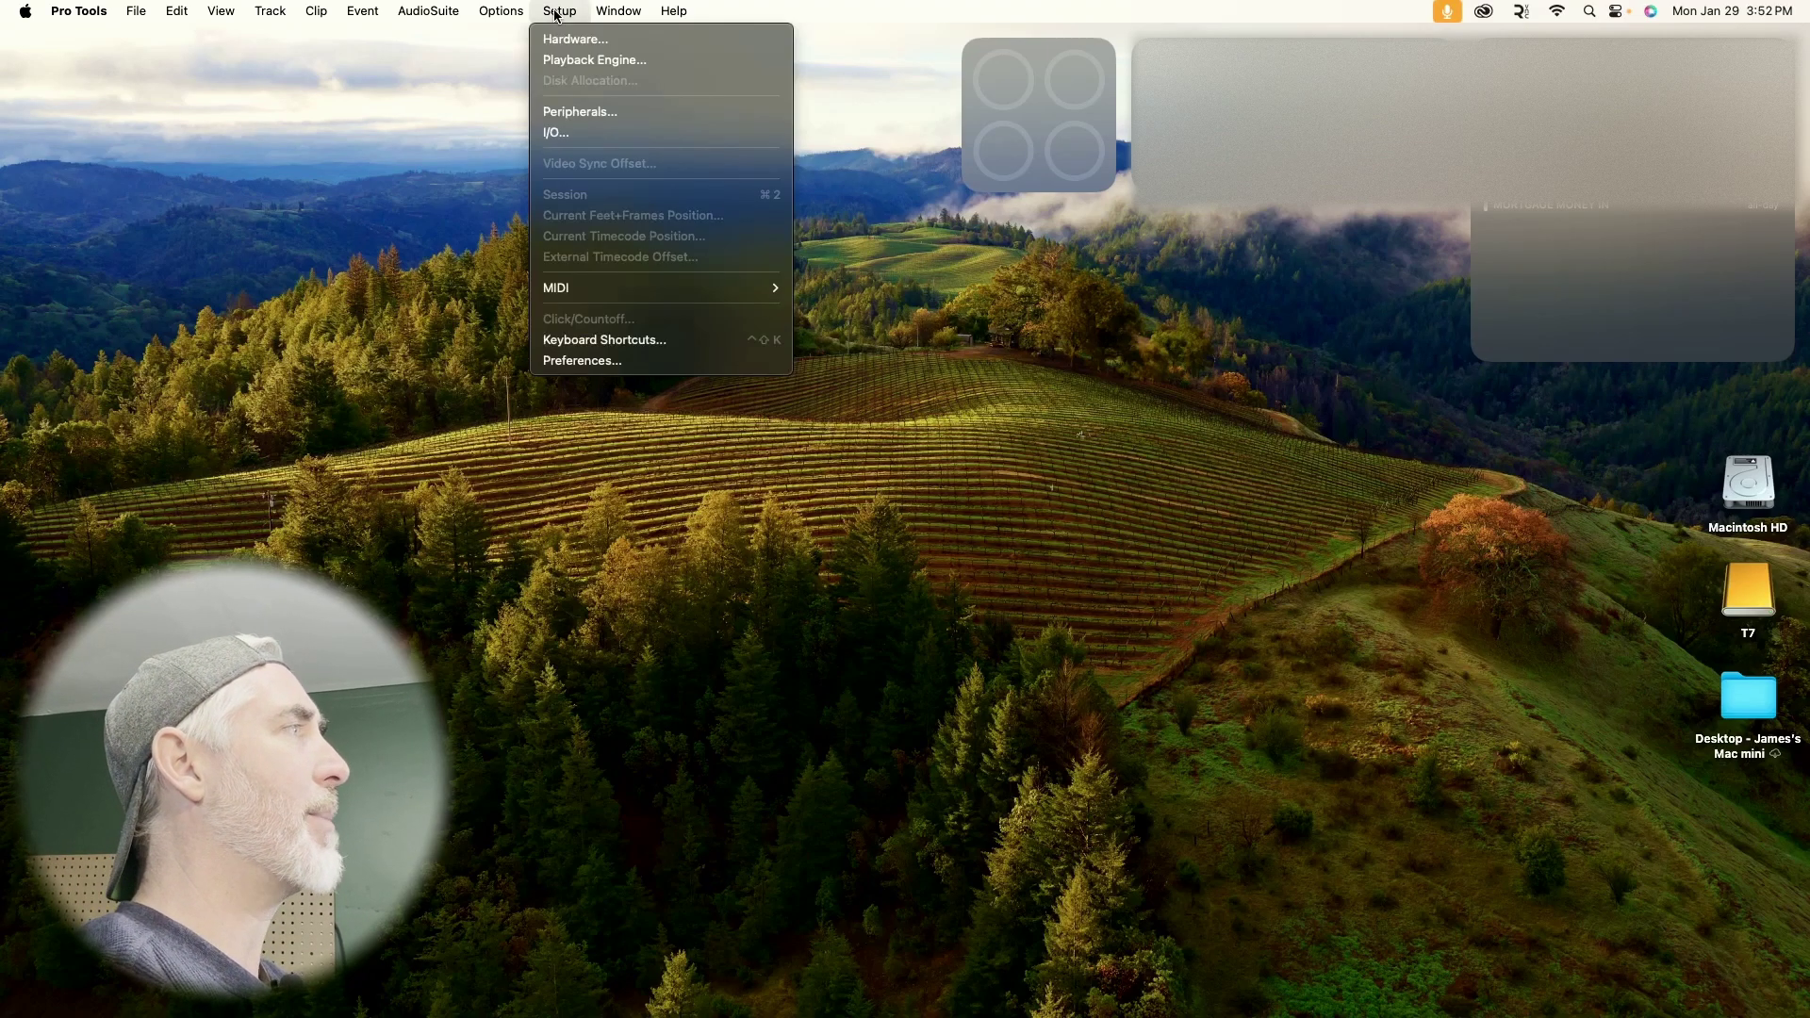
click(572, 64)
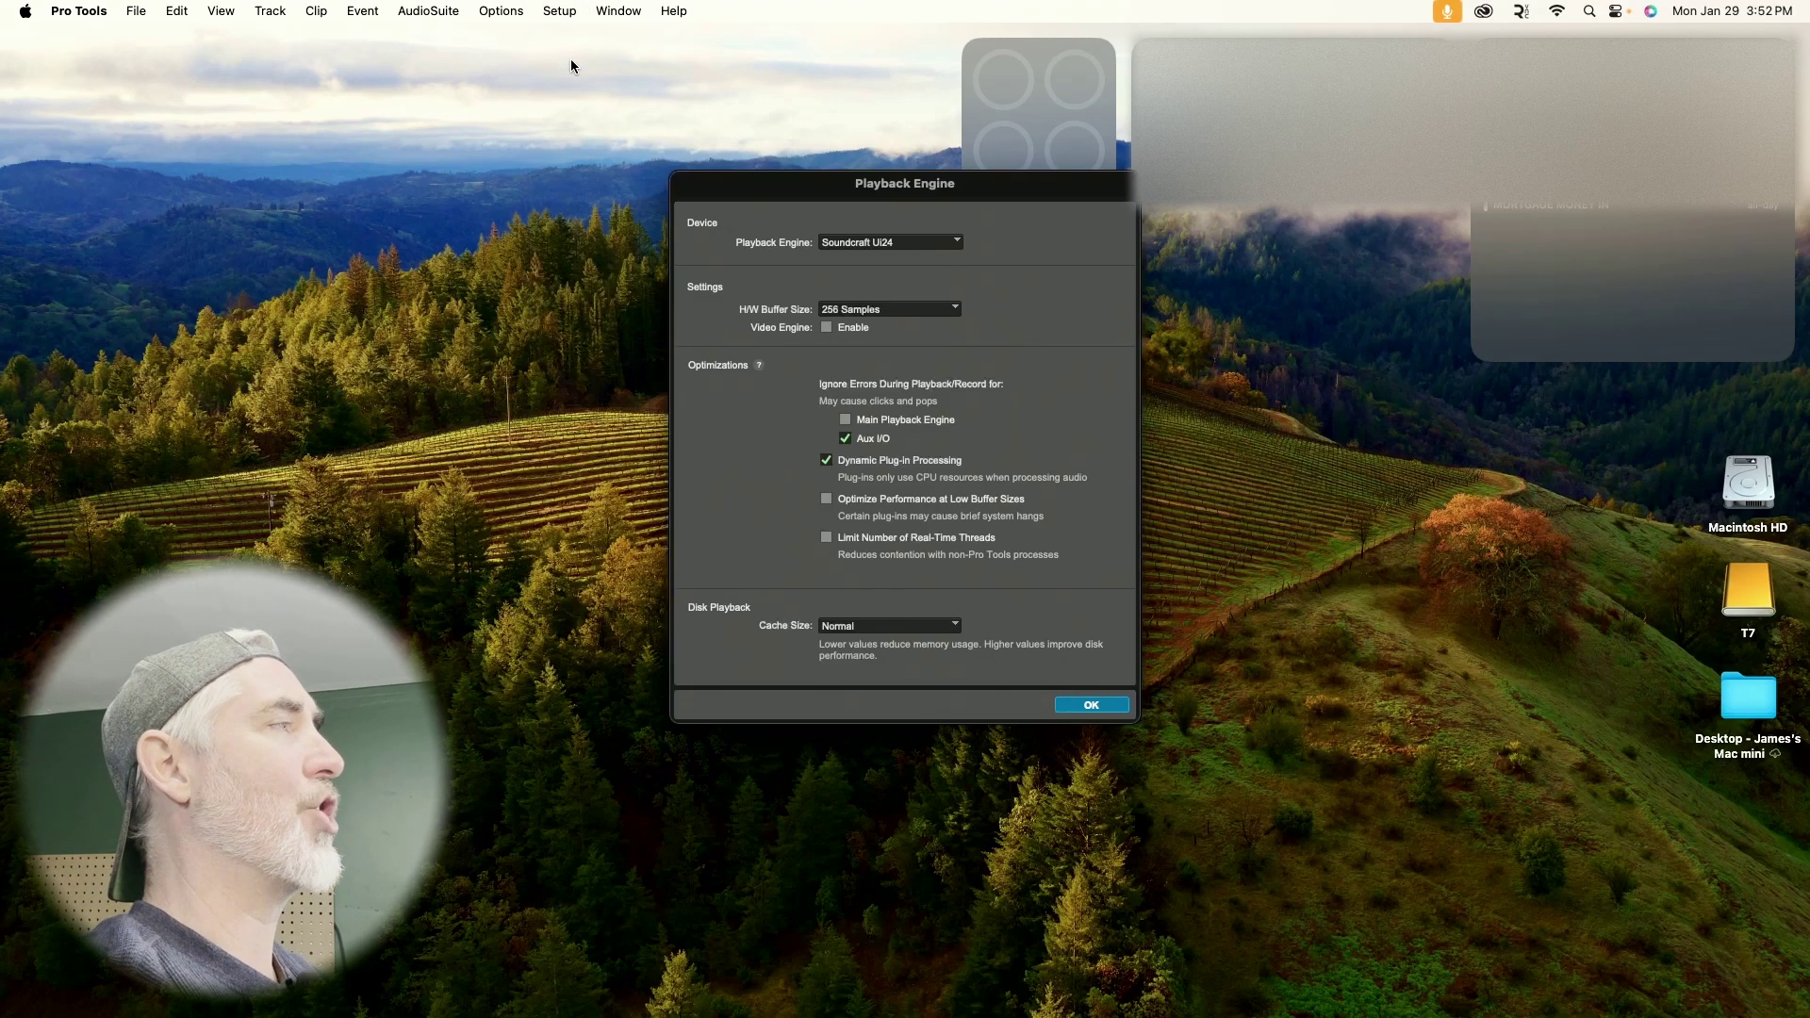
click(852, 244)
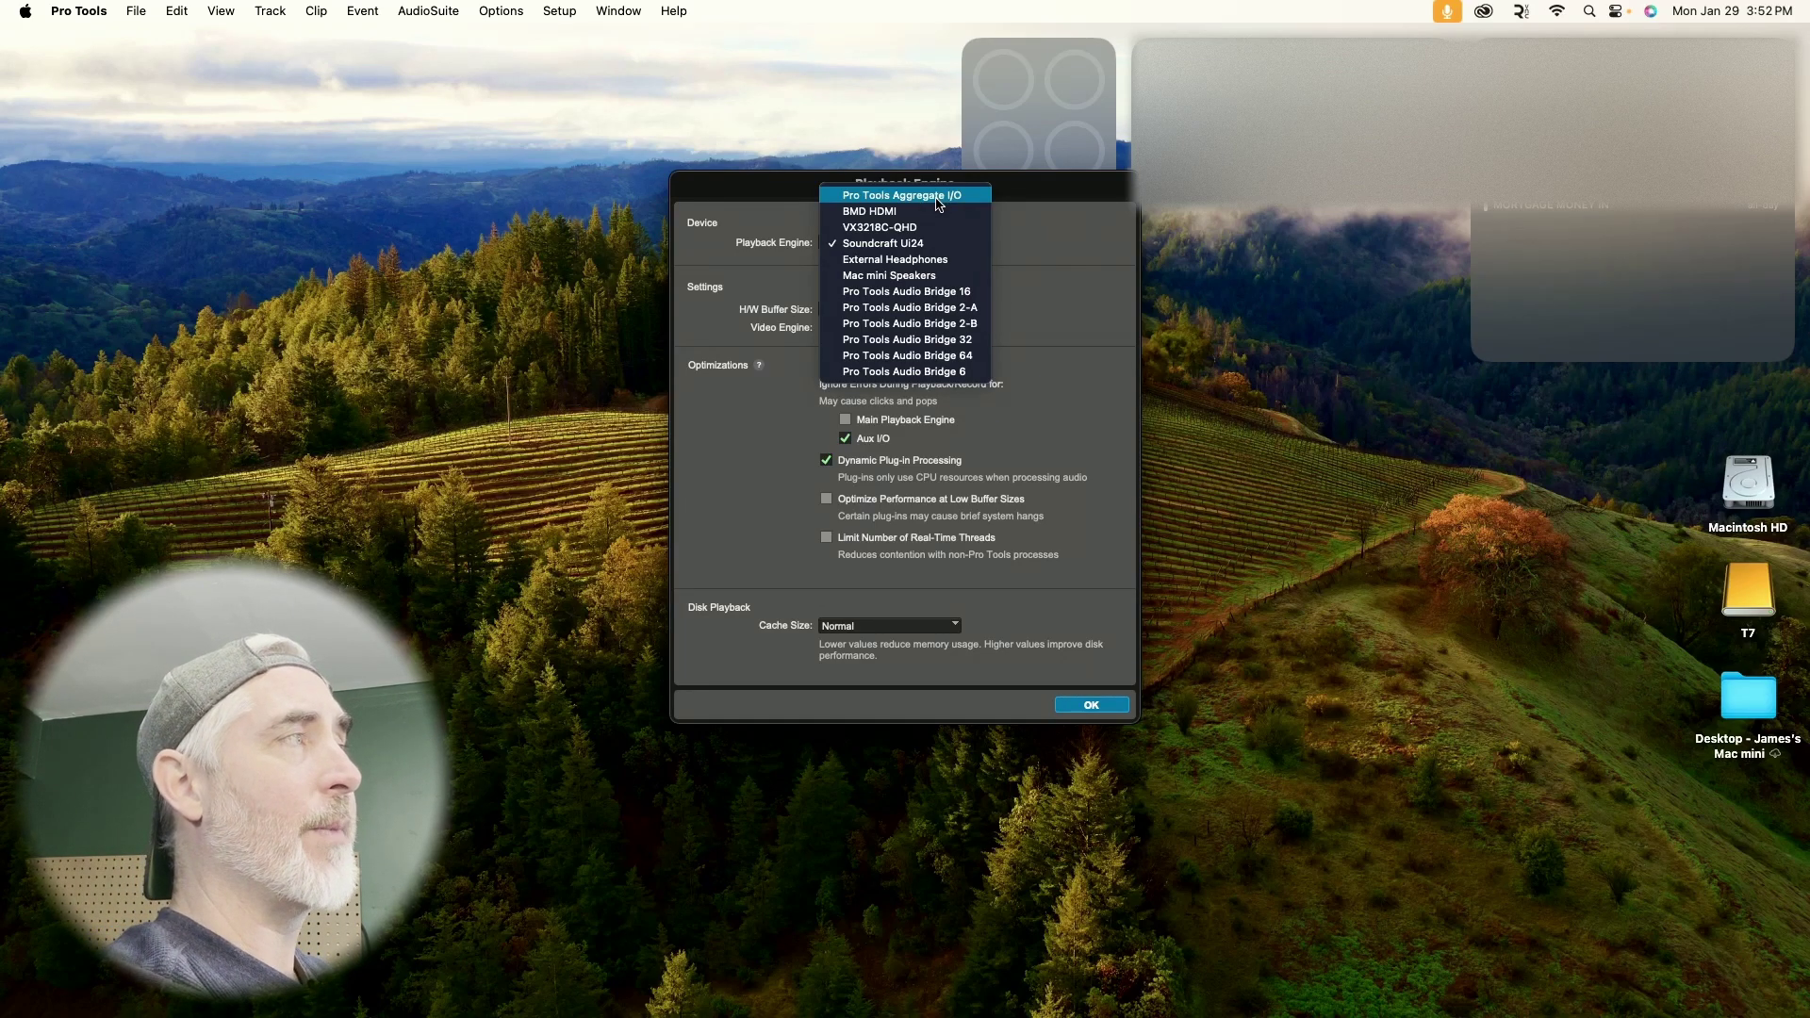
click(884, 245)
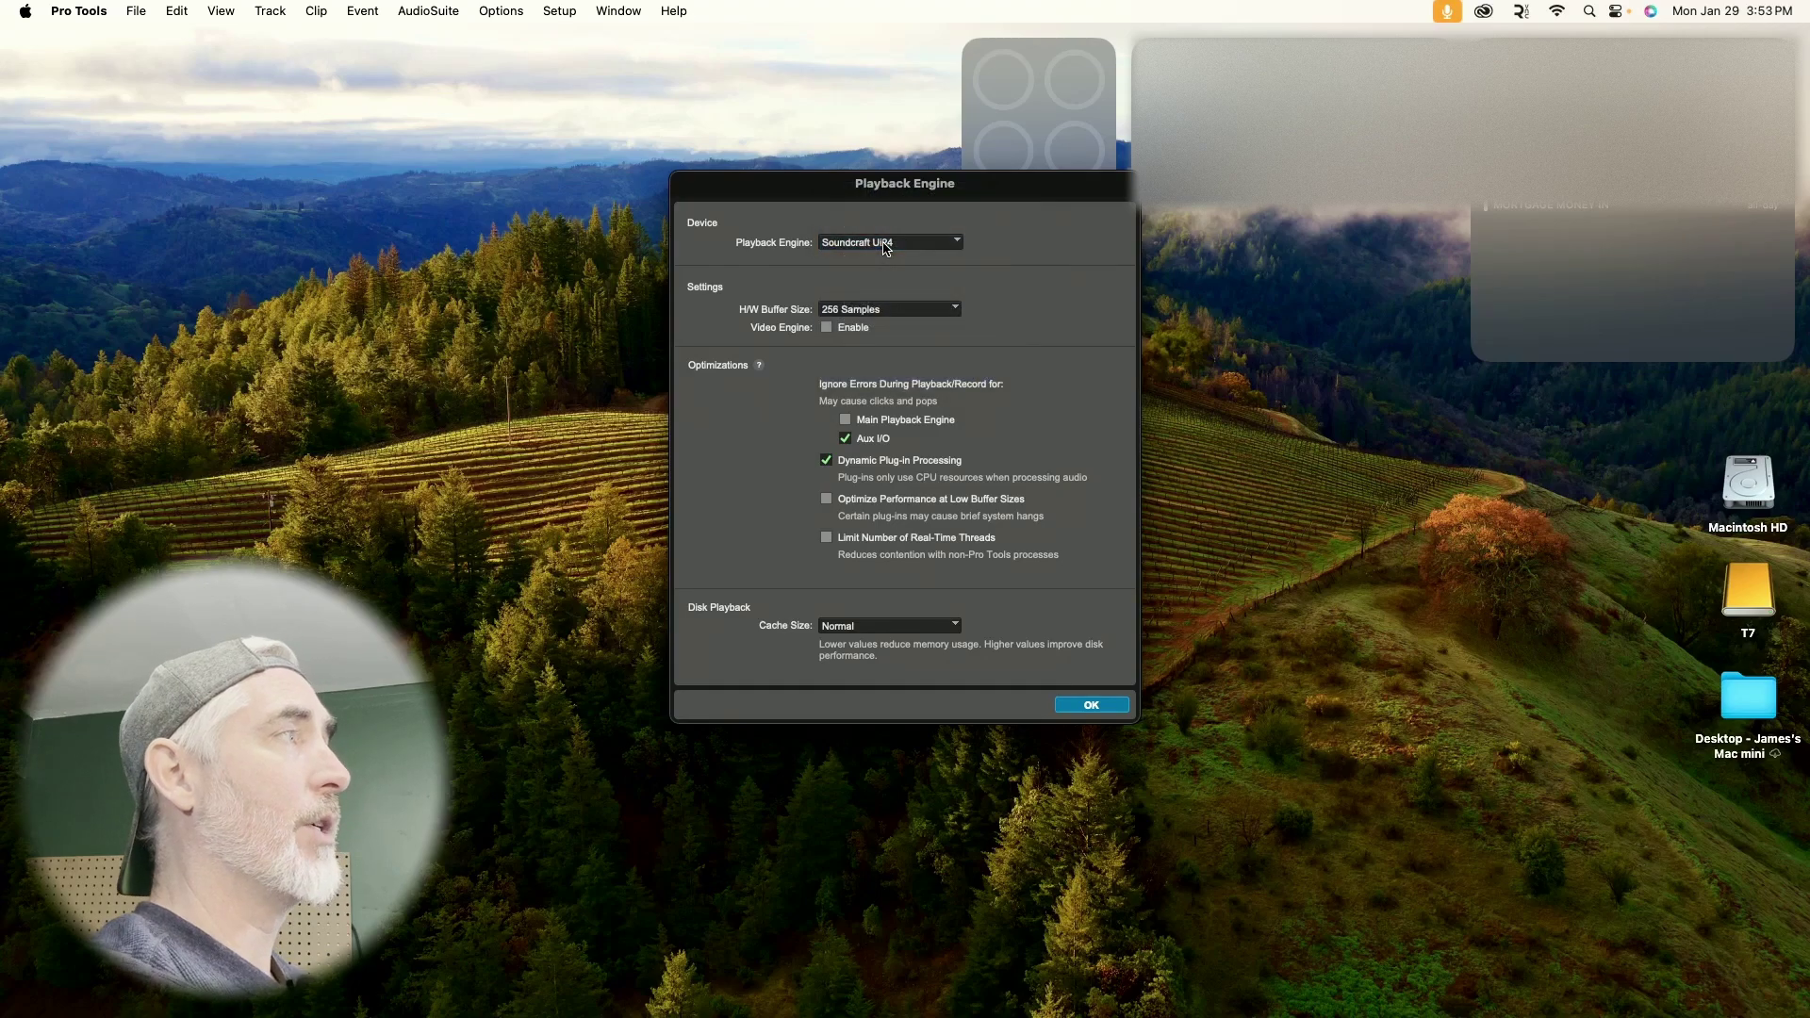
click(1092, 706)
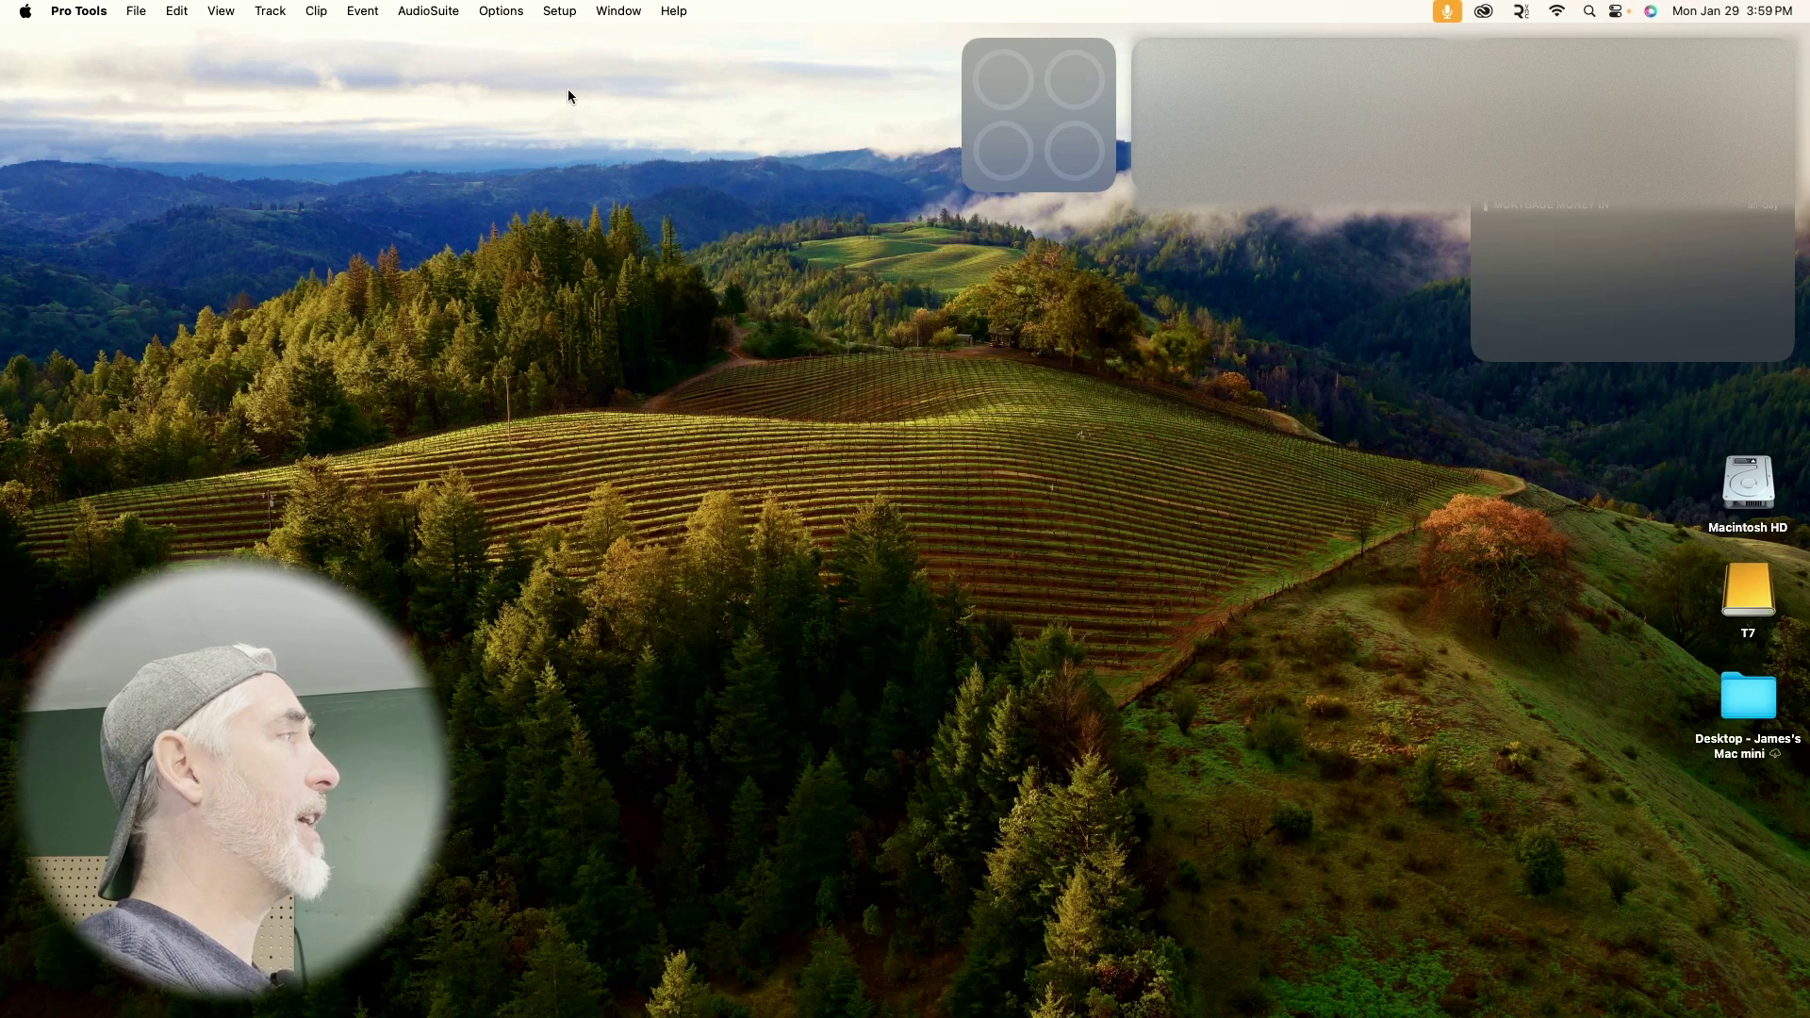
Open Setup > I/O, review the Output paths, then select a path on the Input page
click(556, 19)
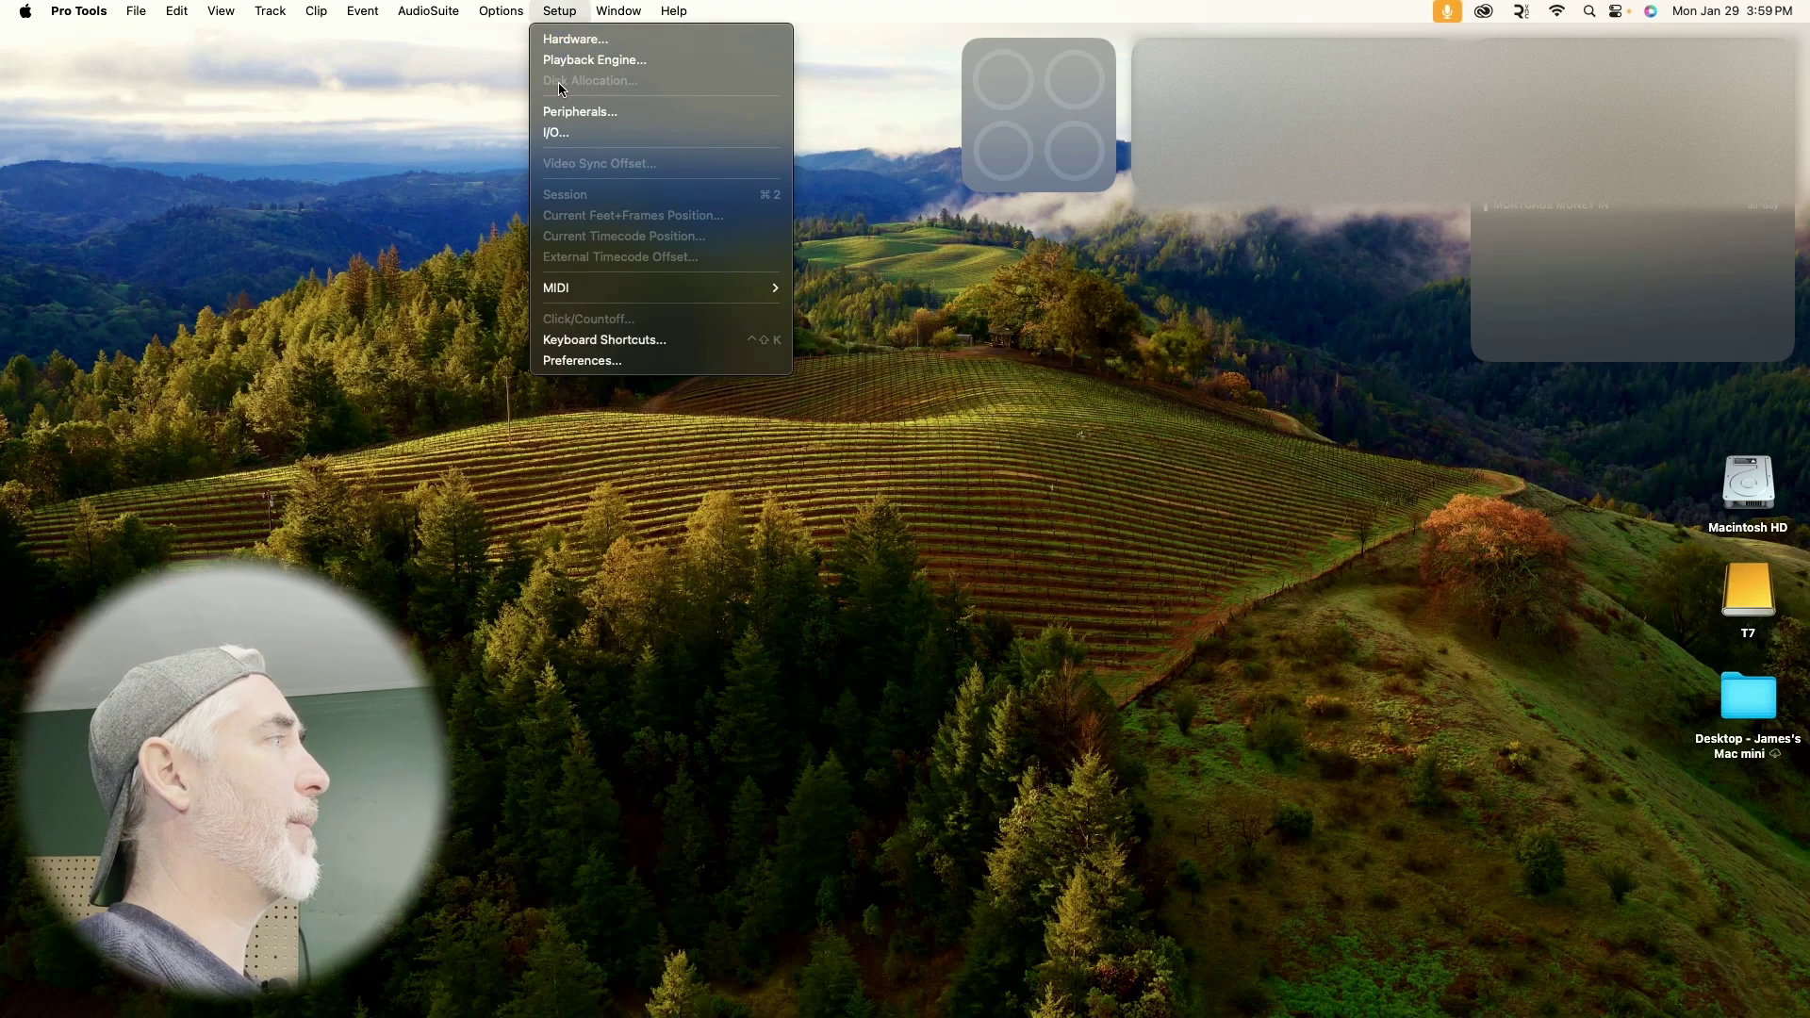
click(564, 132)
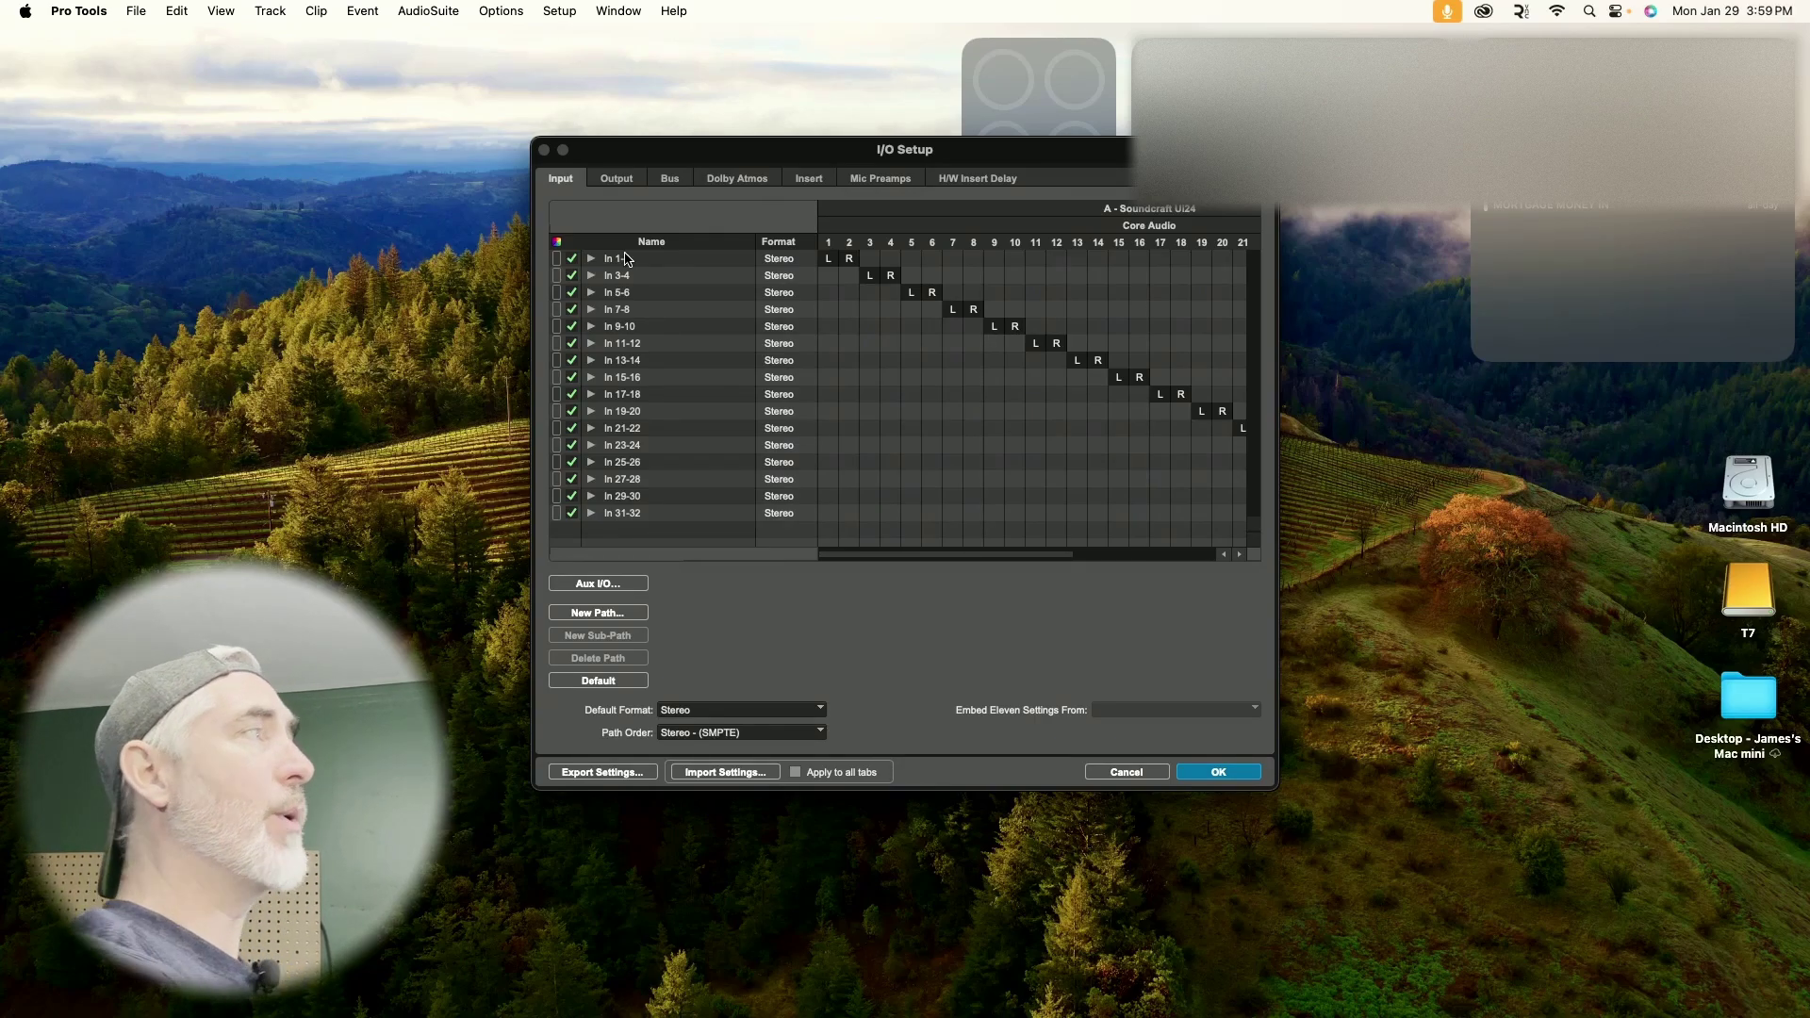
click(617, 181)
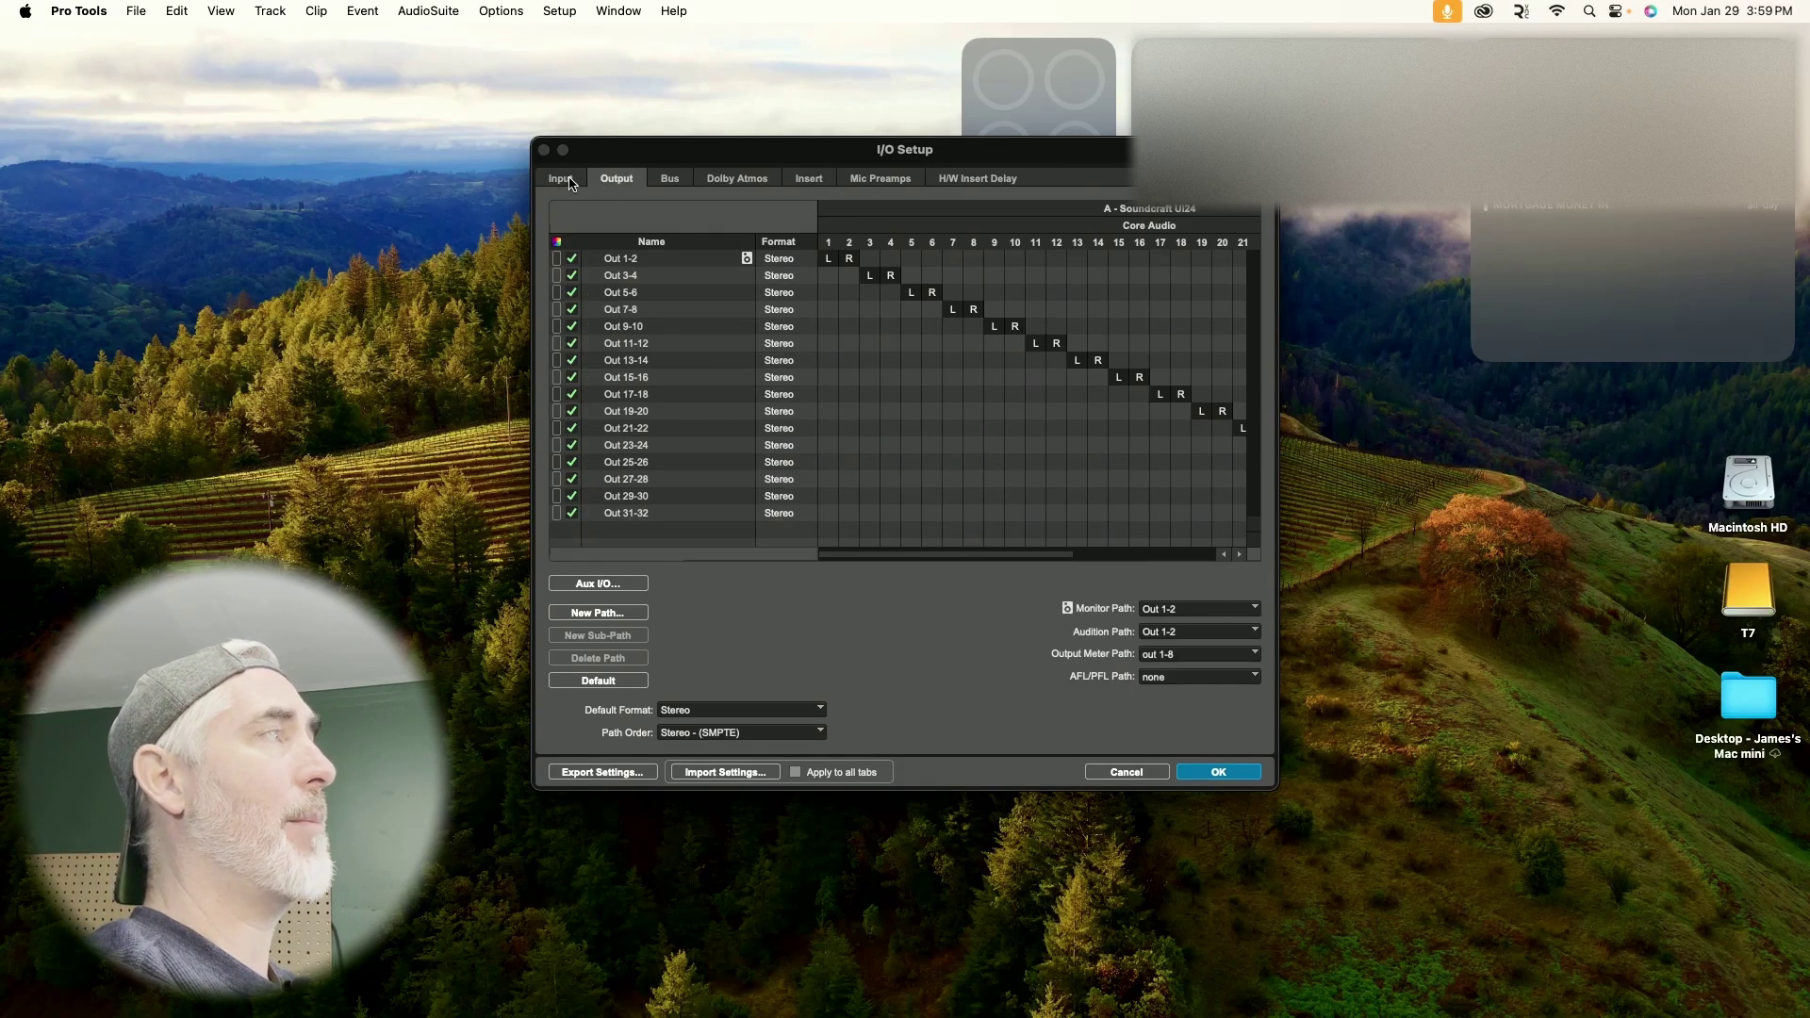
click(565, 179)
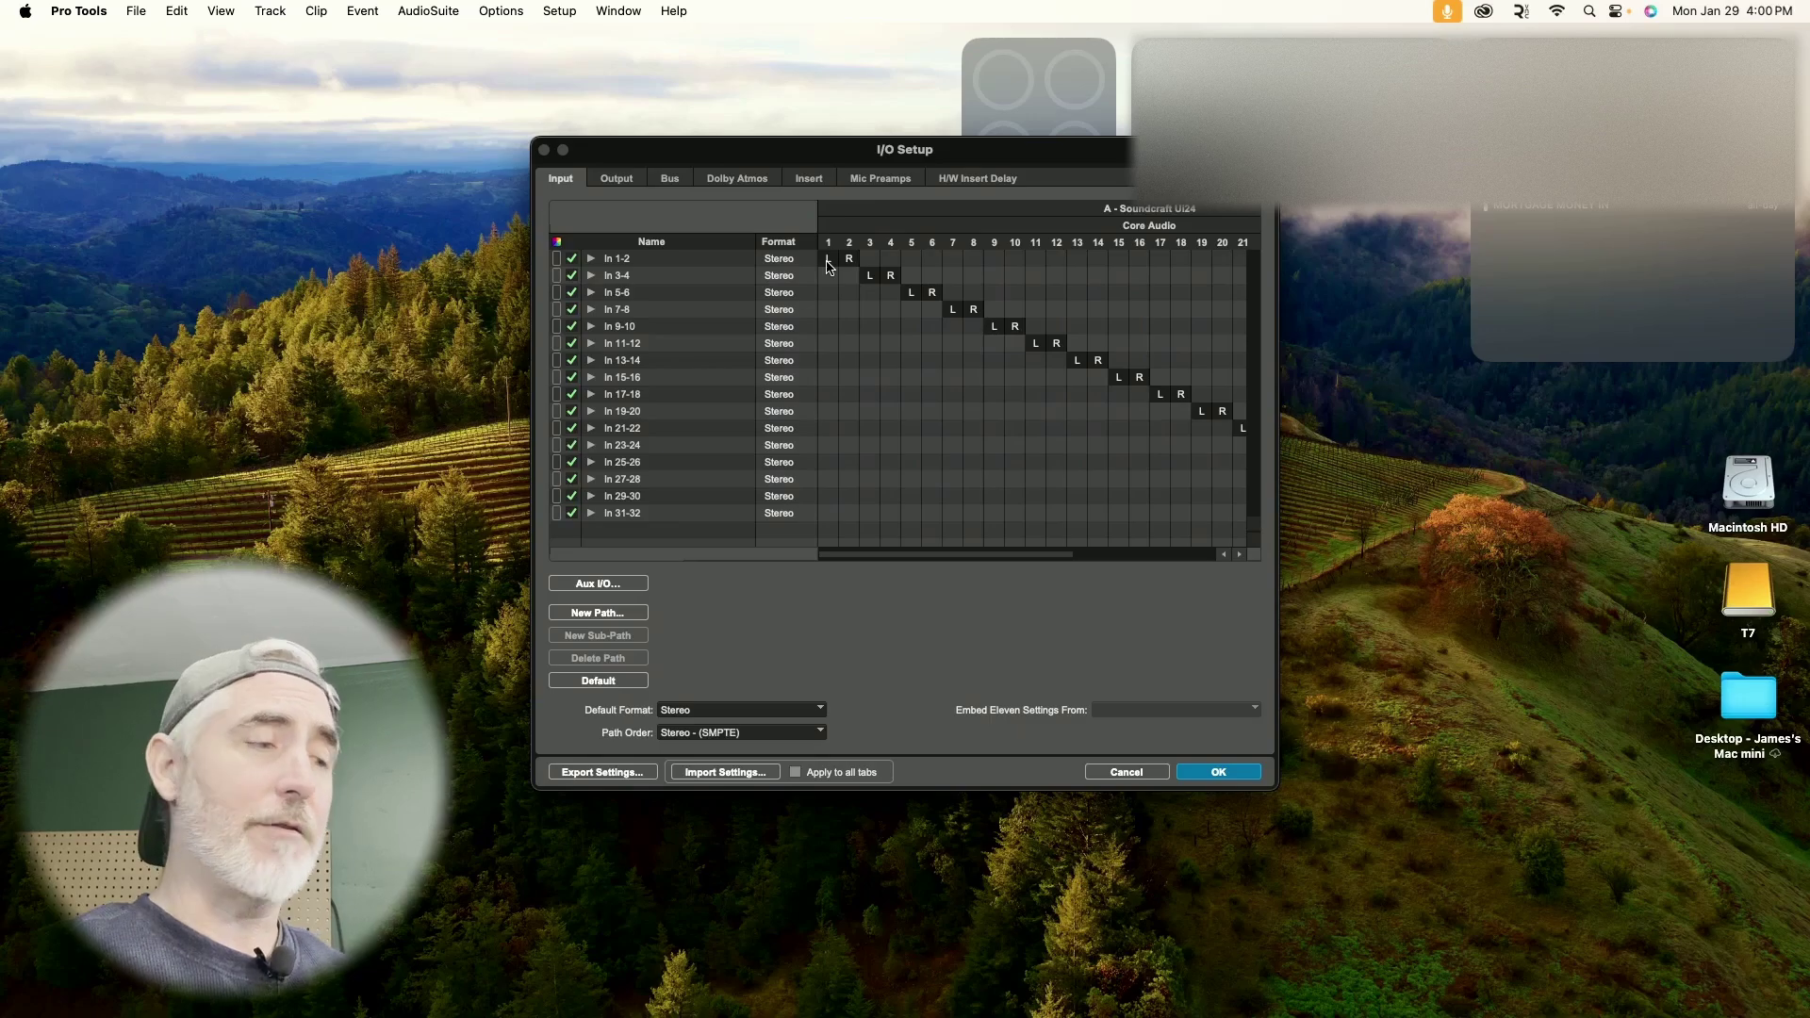
click(671, 344)
Delete all input paths and create 22 mono input paths without default channel assignments
key(super+a)
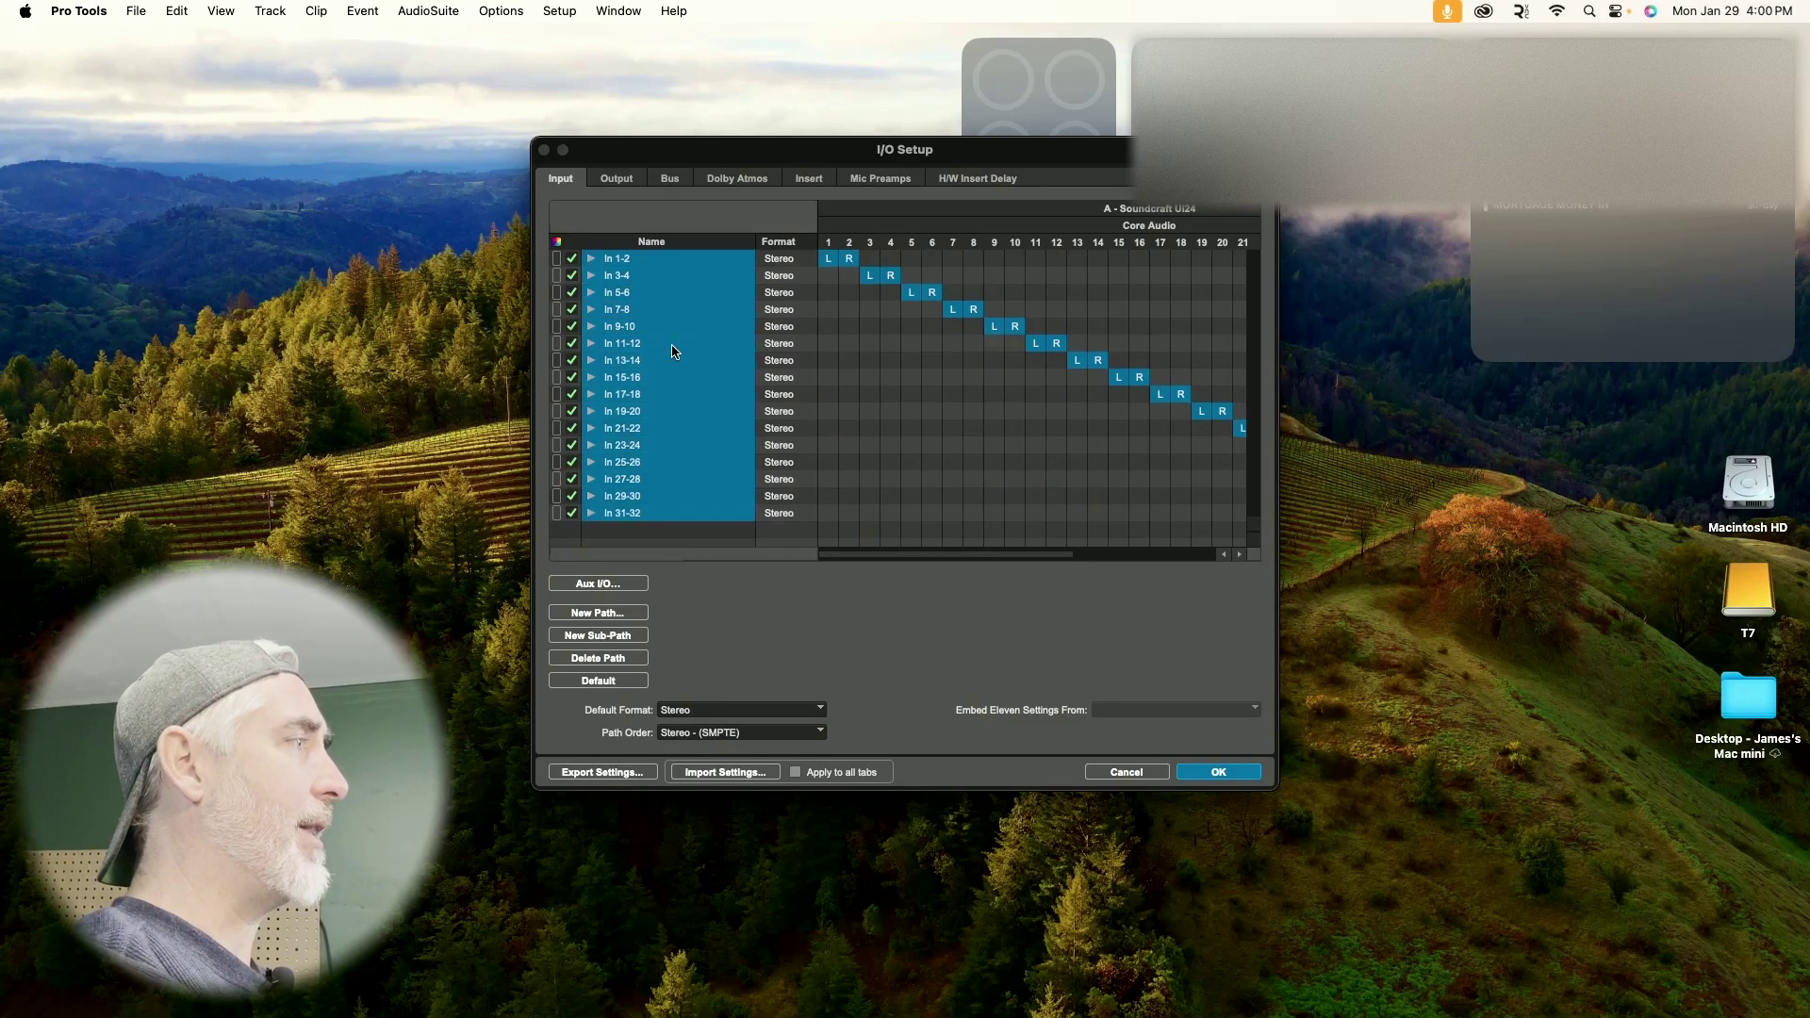
click(615, 658)
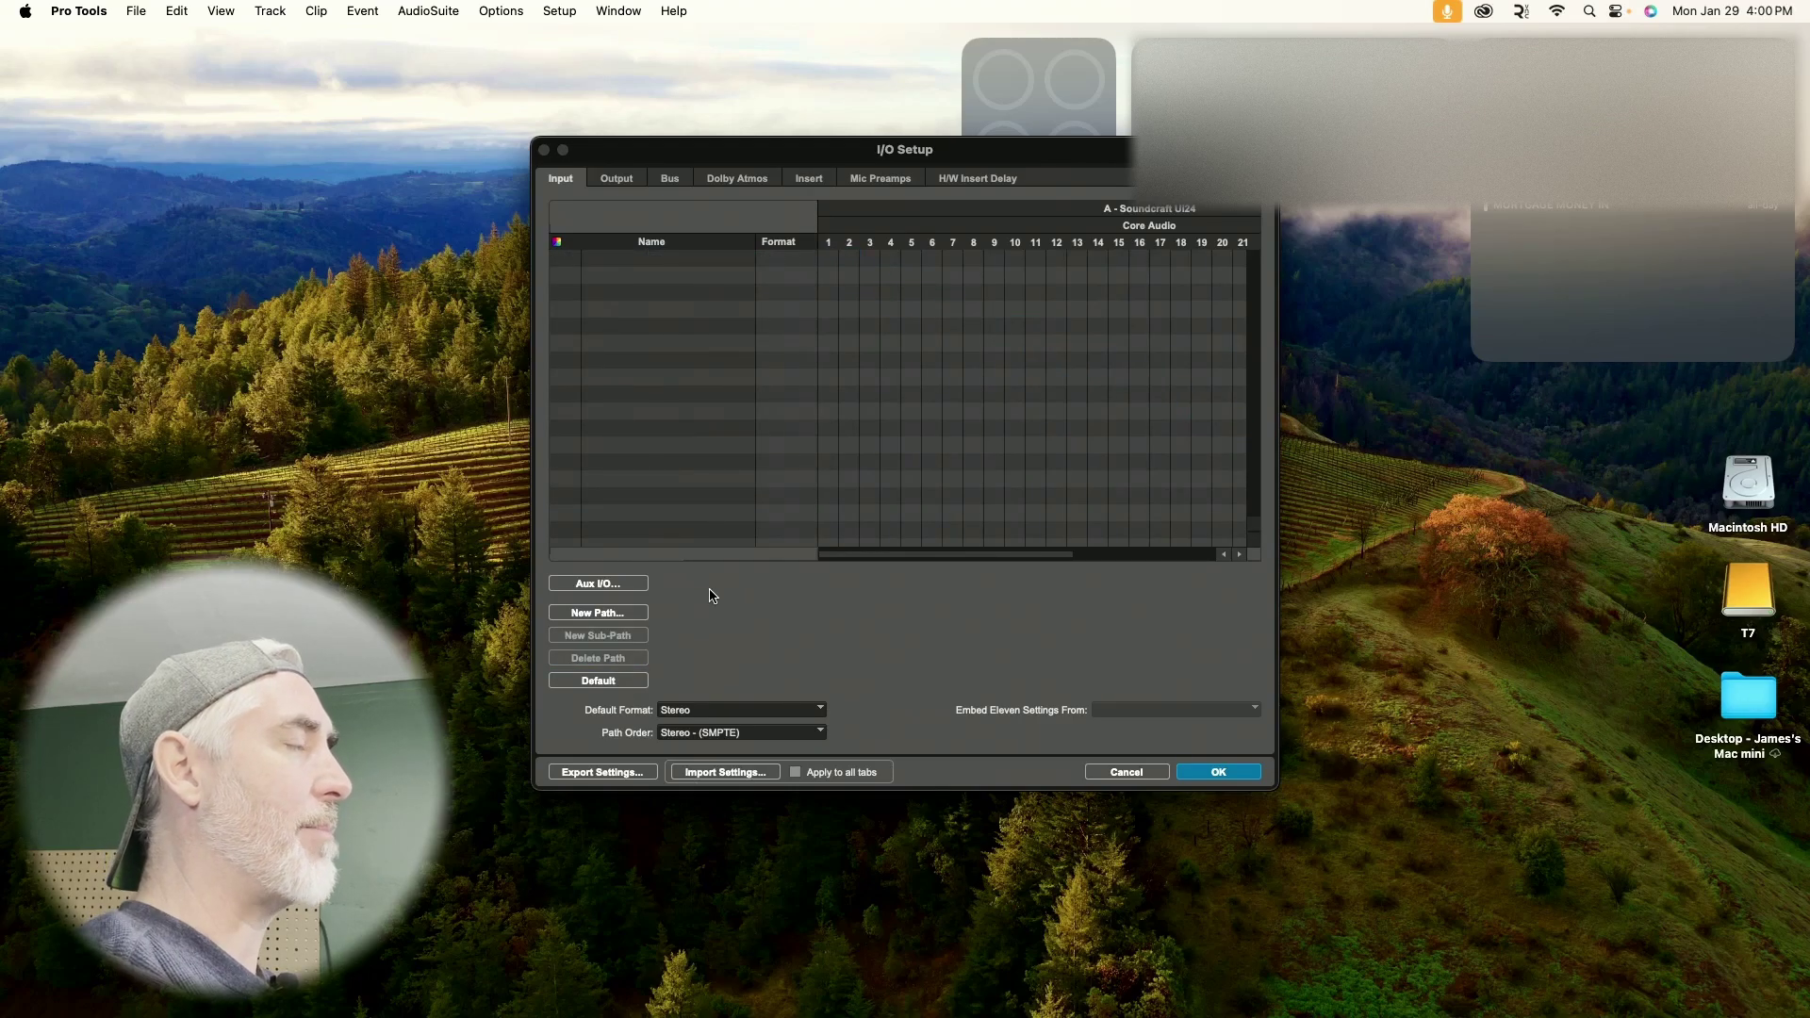
click(594, 613)
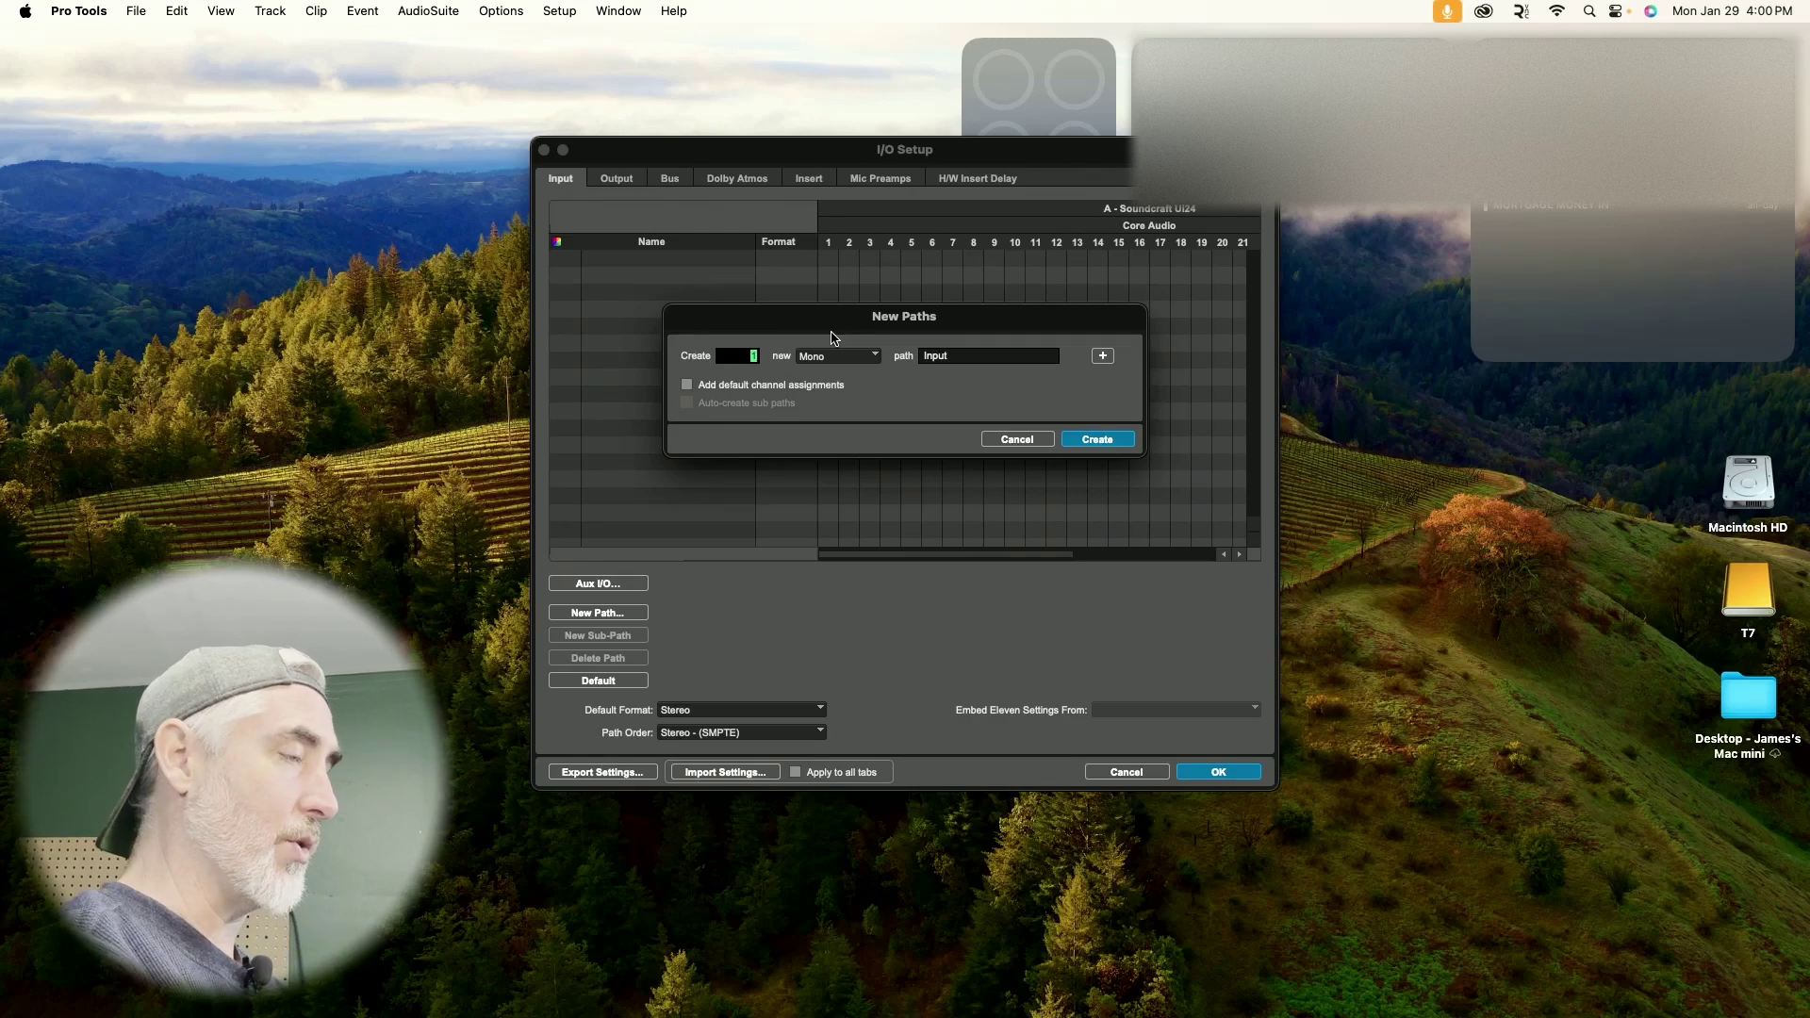
text(22)
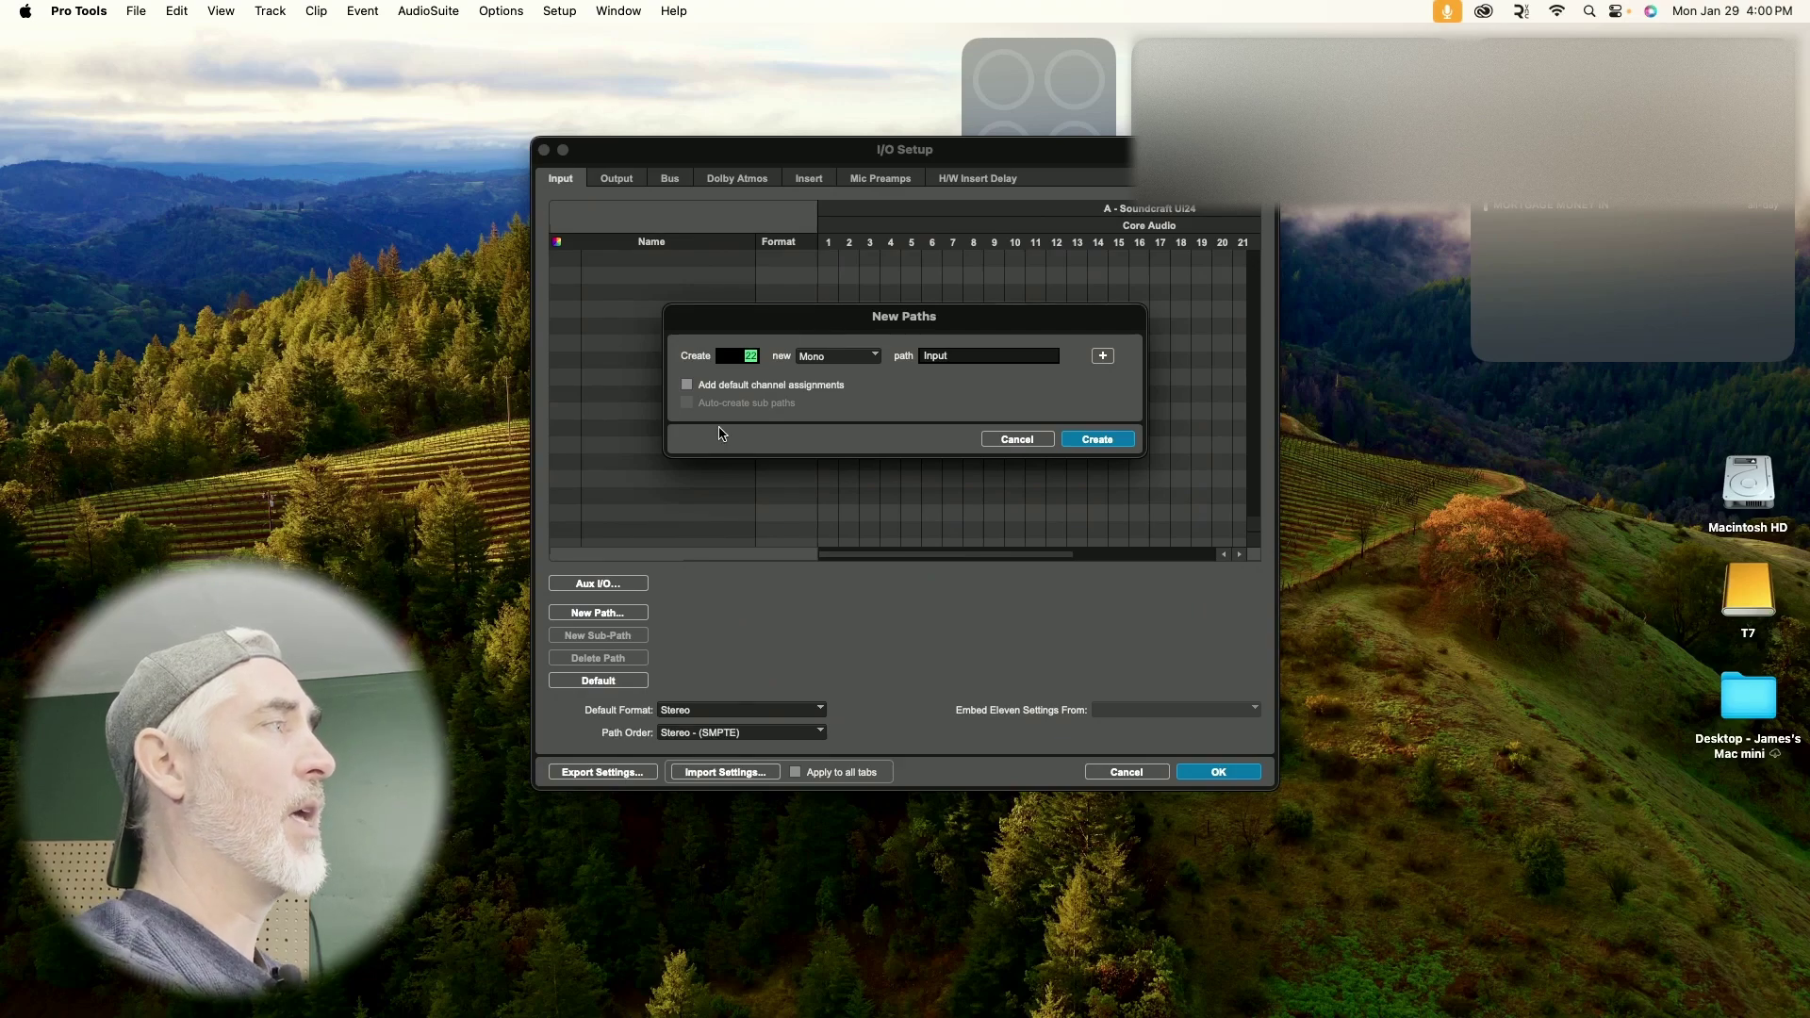
click(686, 387)
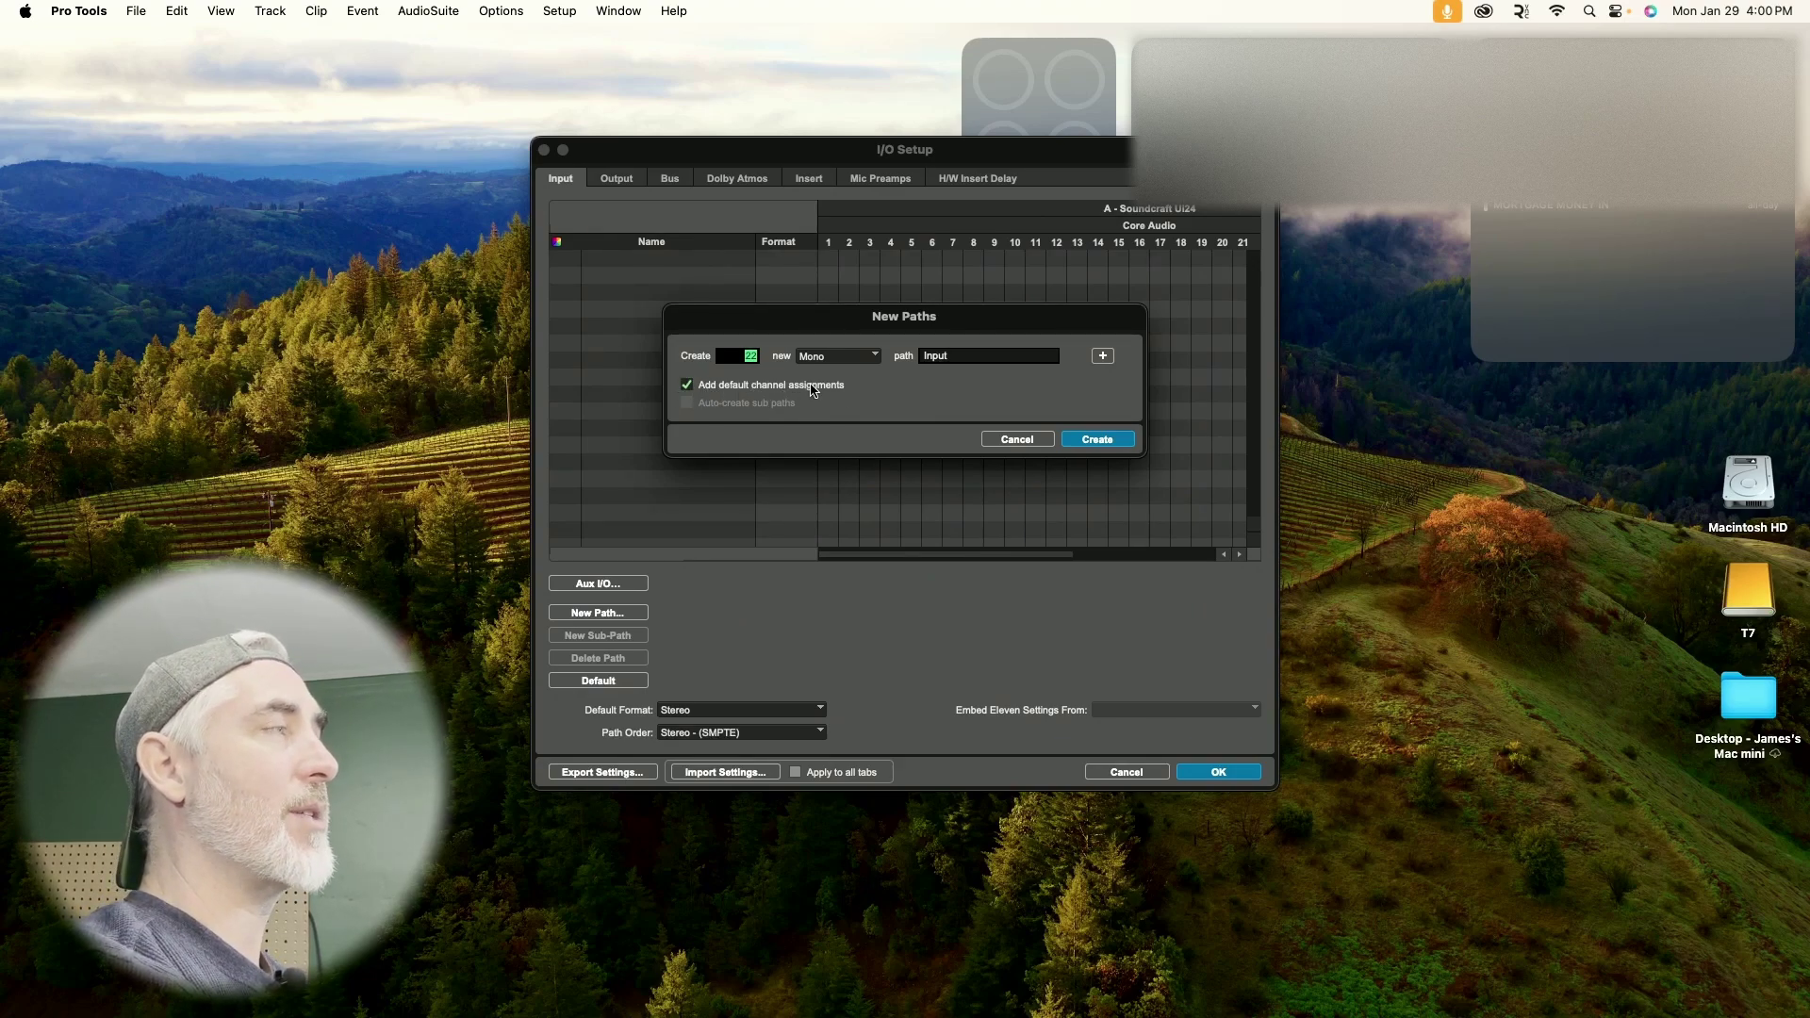
click(715, 392)
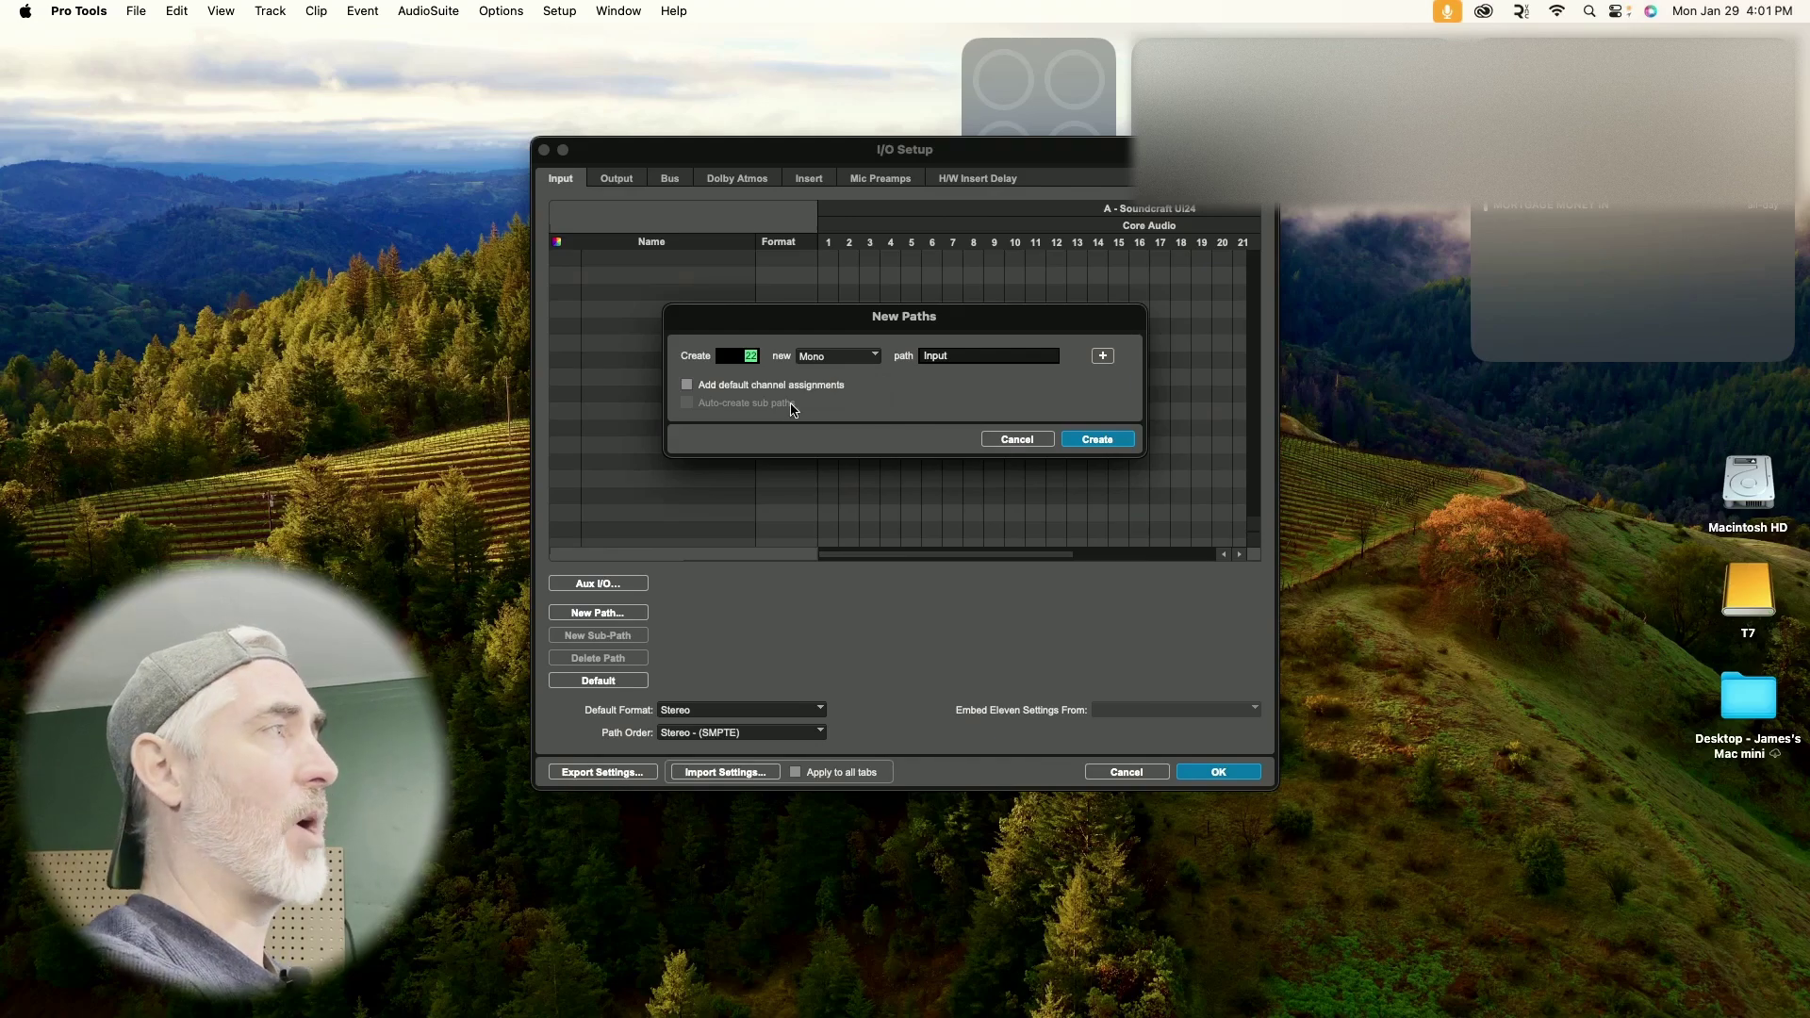
click(1103, 440)
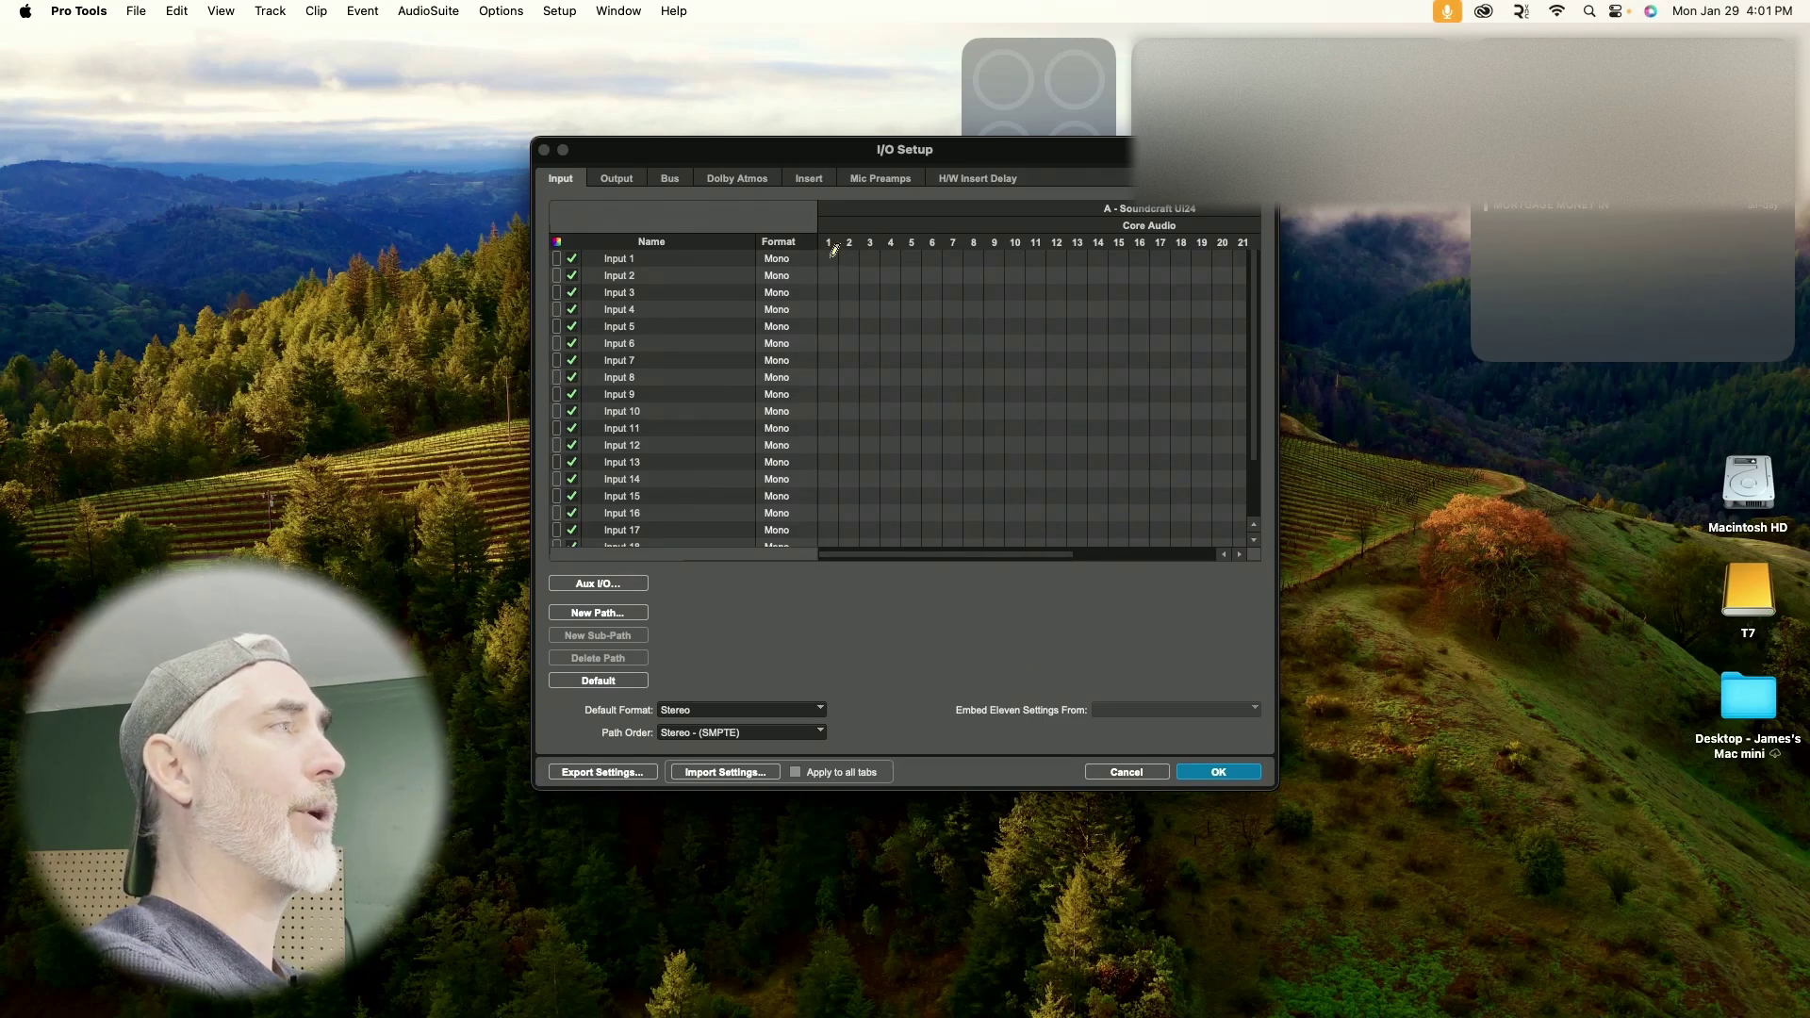
Assign Input 1–22 to Ui24 channels 11–32 across the input routing grid, then view the Output page
drag(1041, 264, 1248, 436)
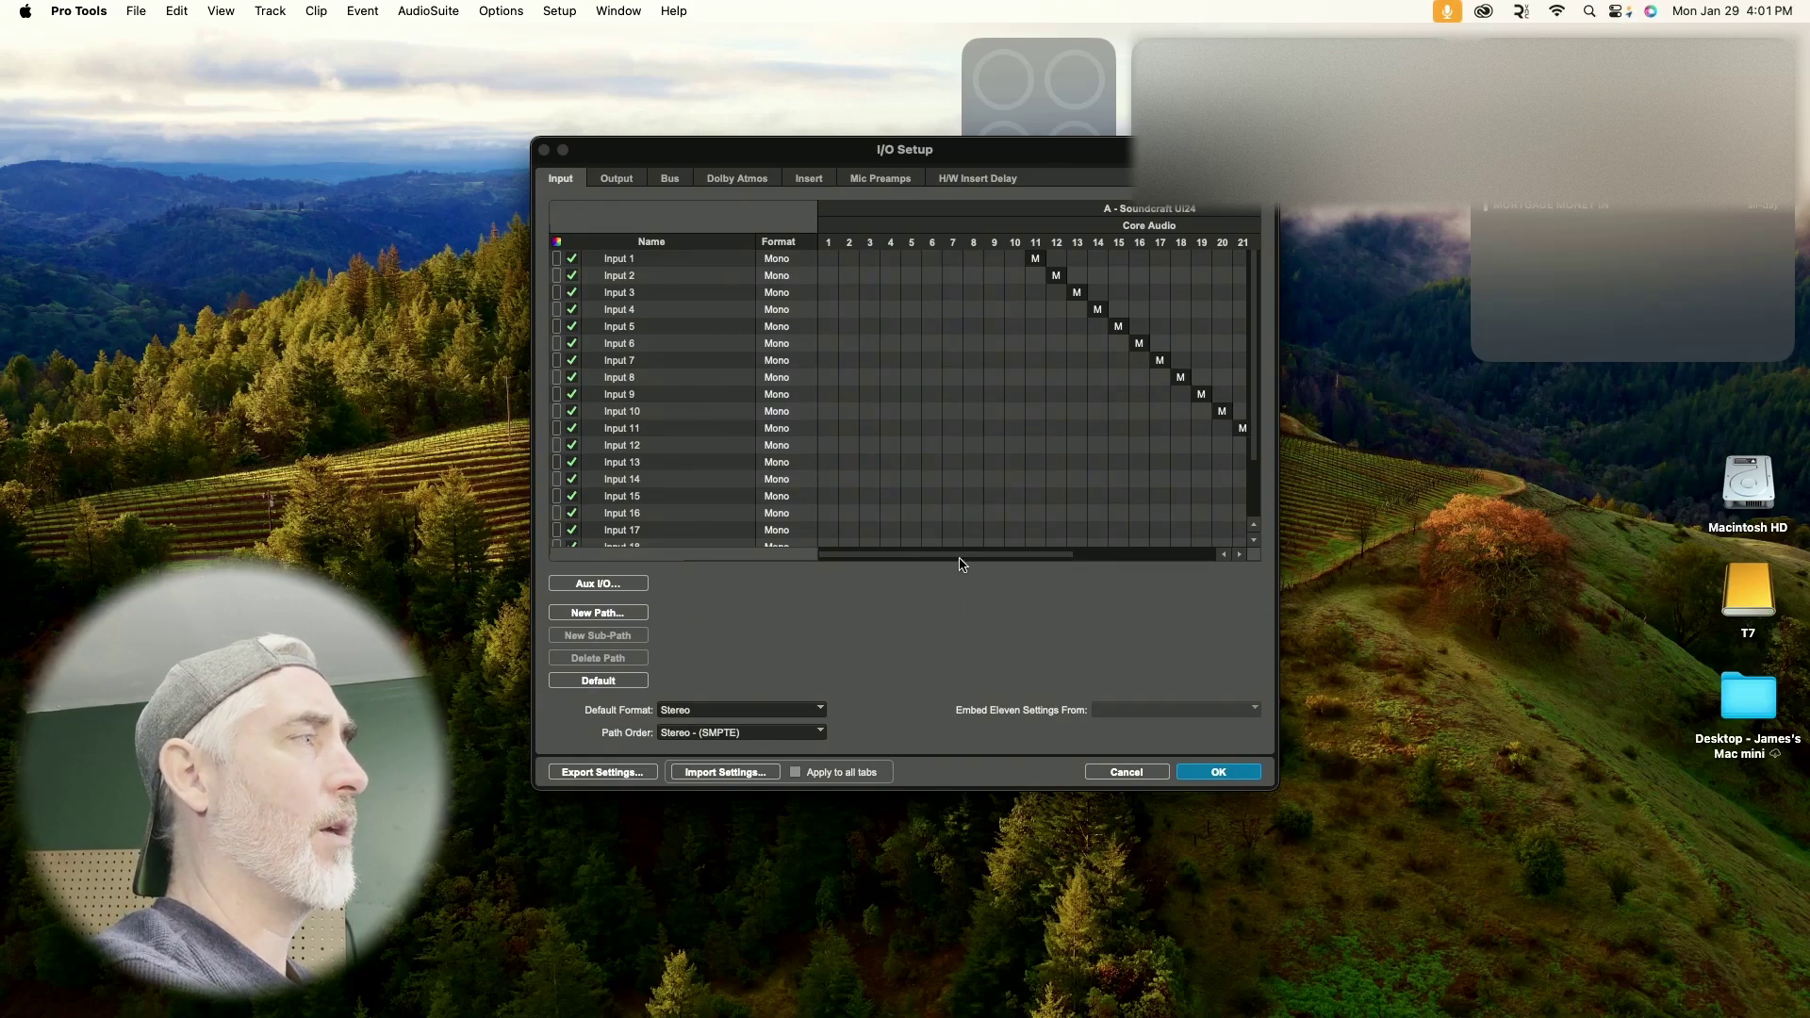
drag(966, 554, 1191, 600)
drag(1011, 430, 1170, 534)
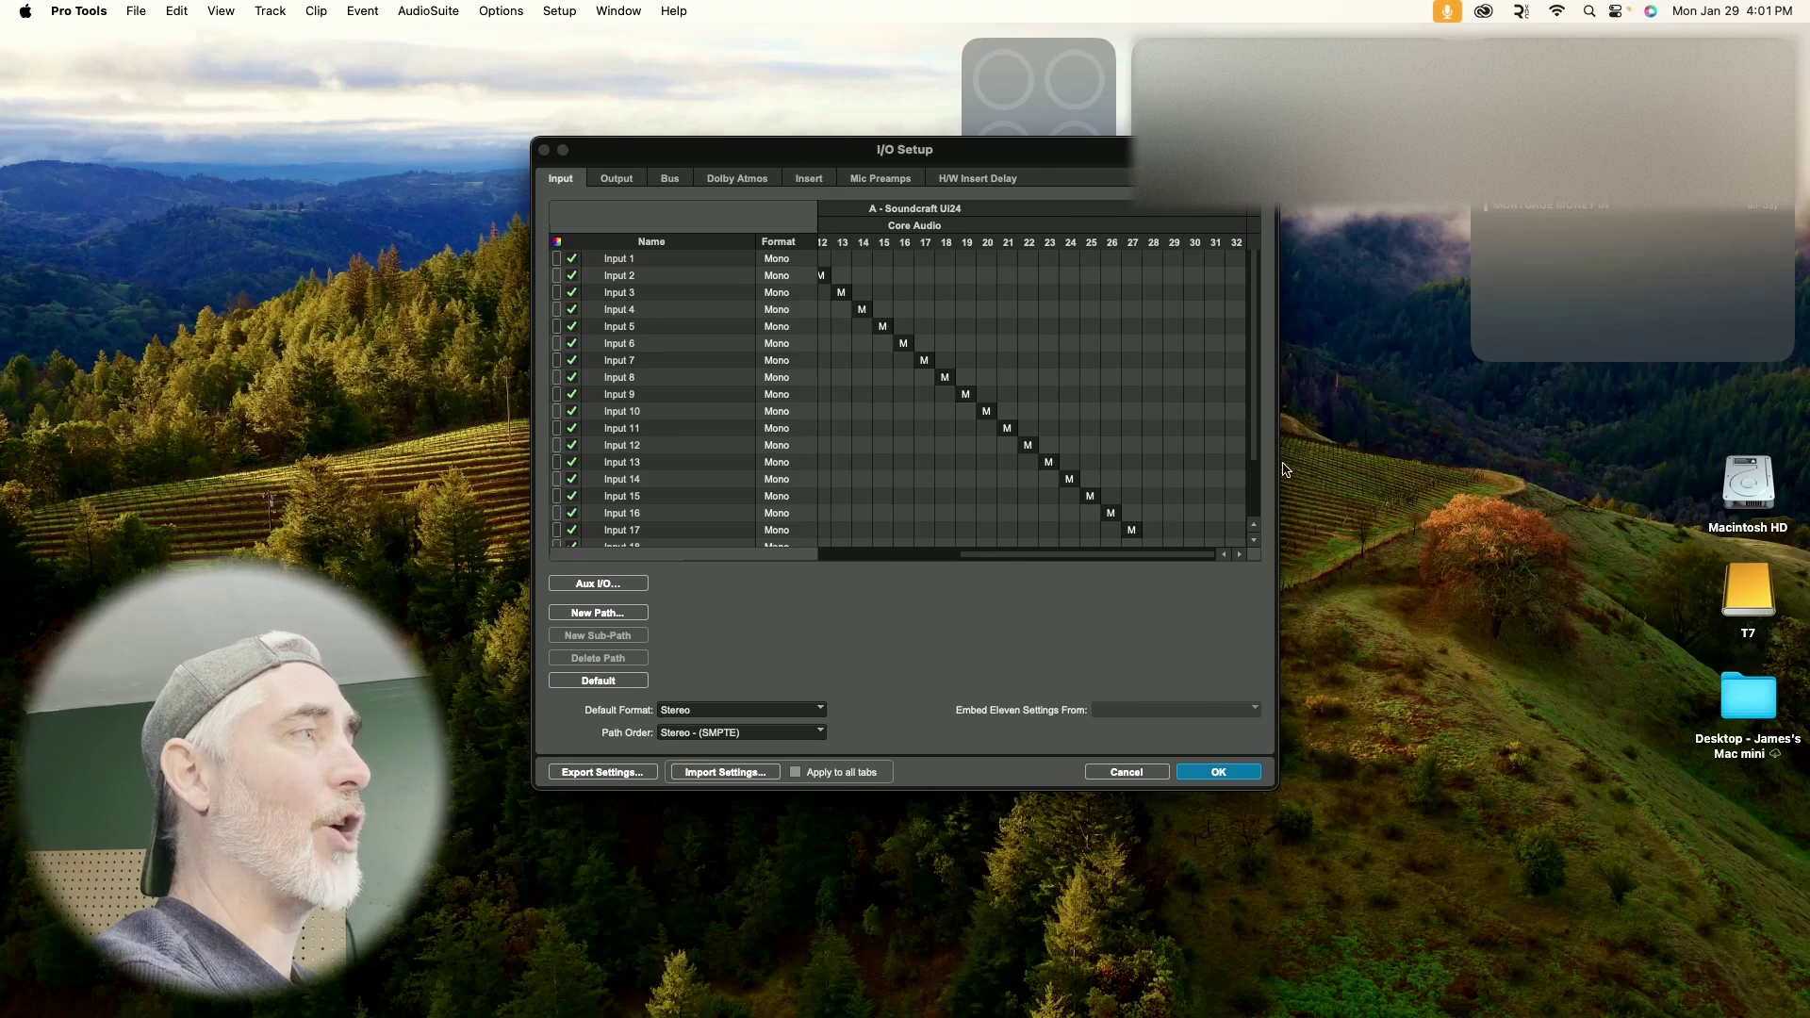
drag(1260, 455, 1262, 504)
drag(1164, 470, 1238, 536)
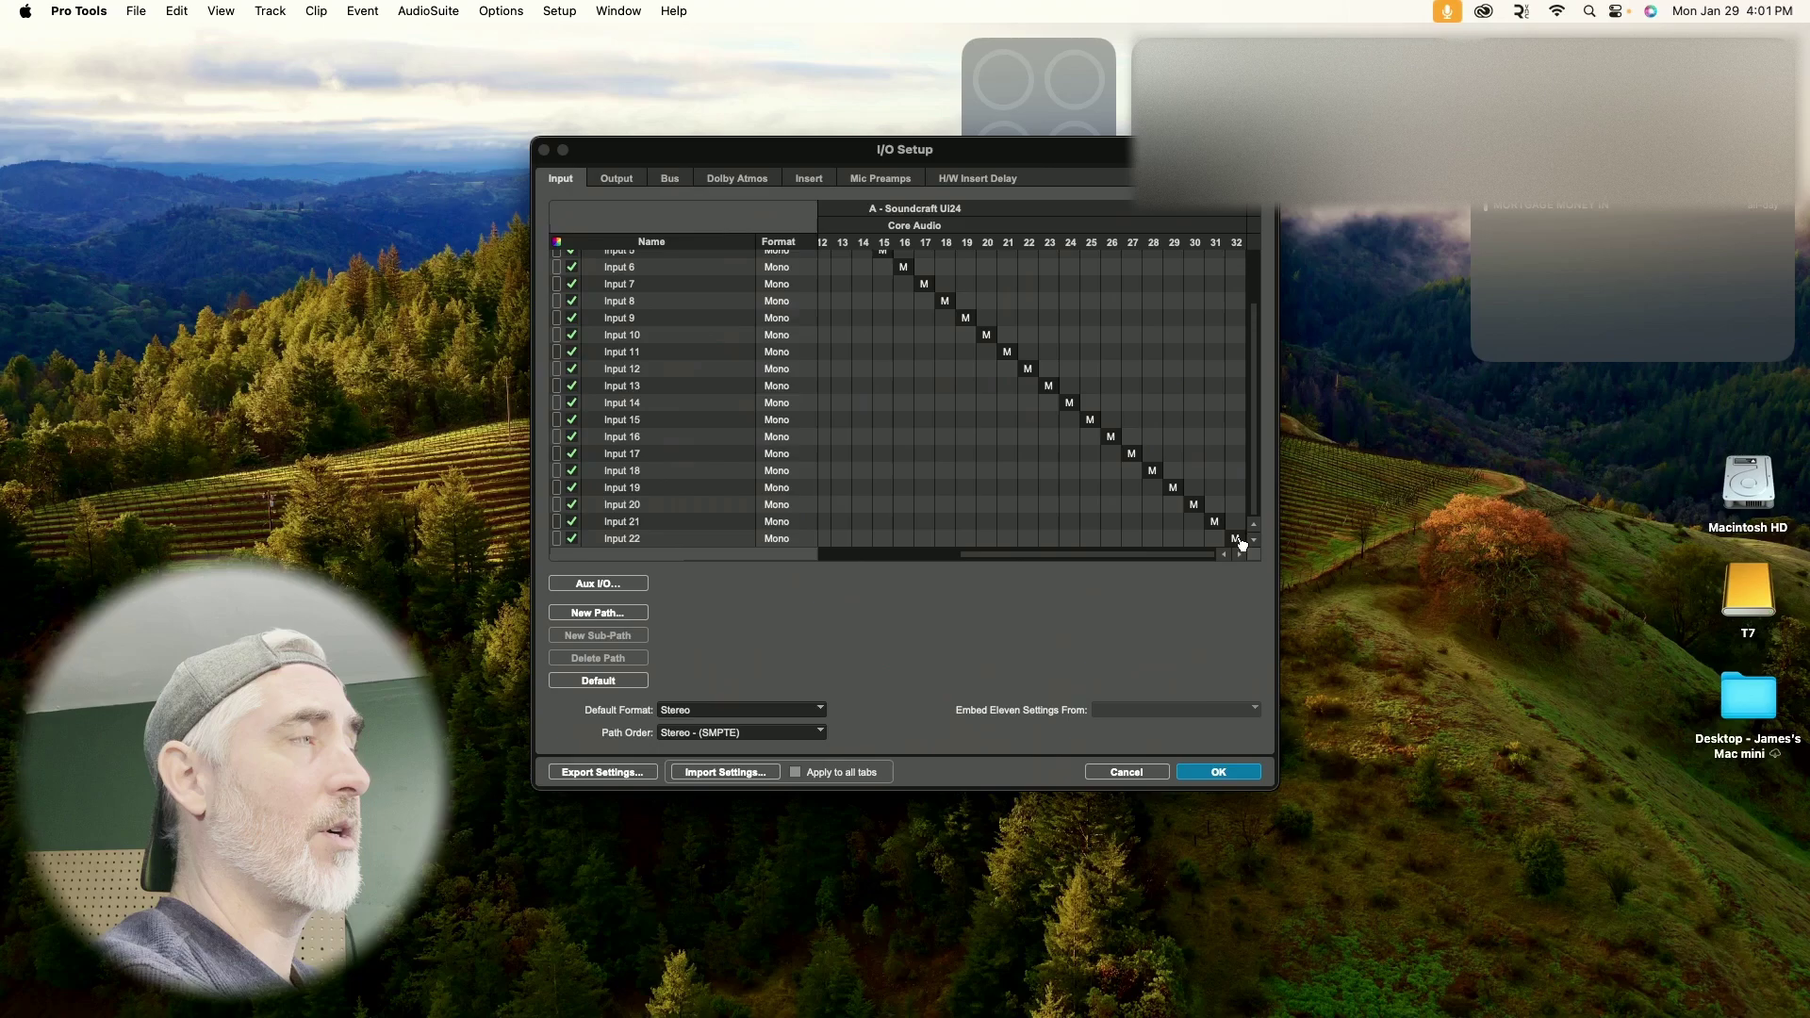
click(617, 179)
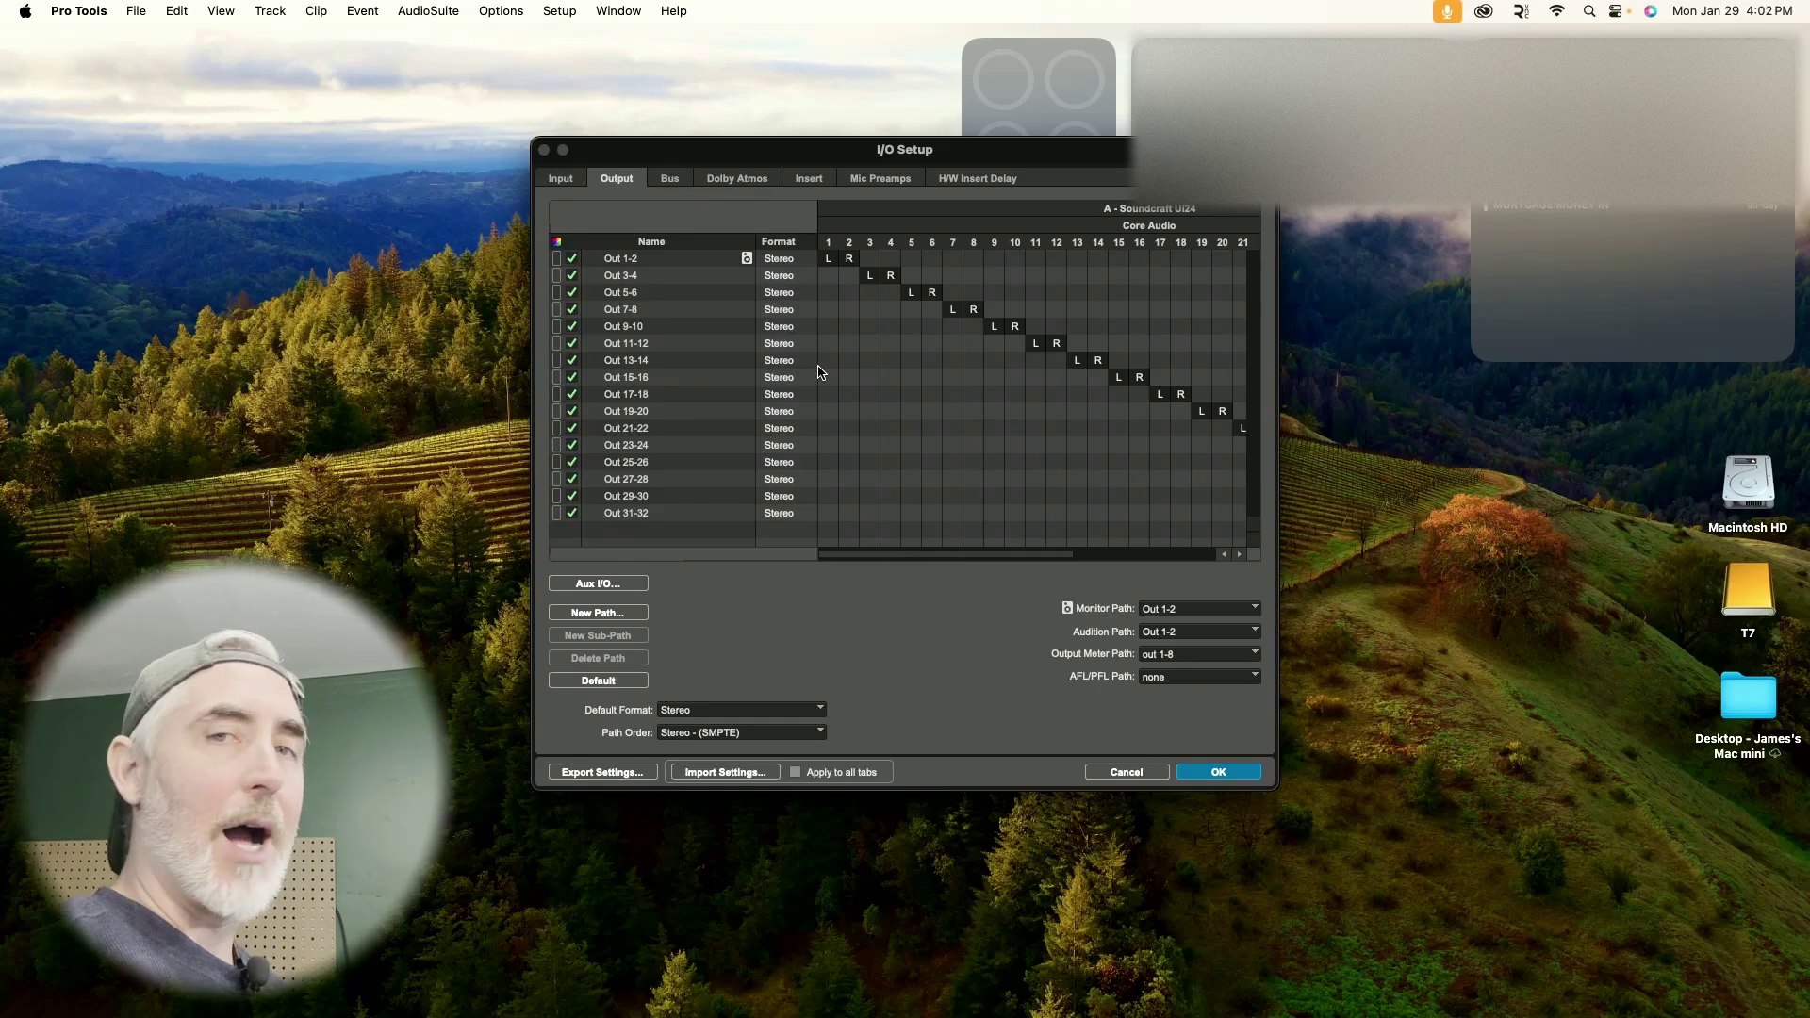
Delete all stereo output paths and create 20 mono outputs with default channel assignments
click(716, 378)
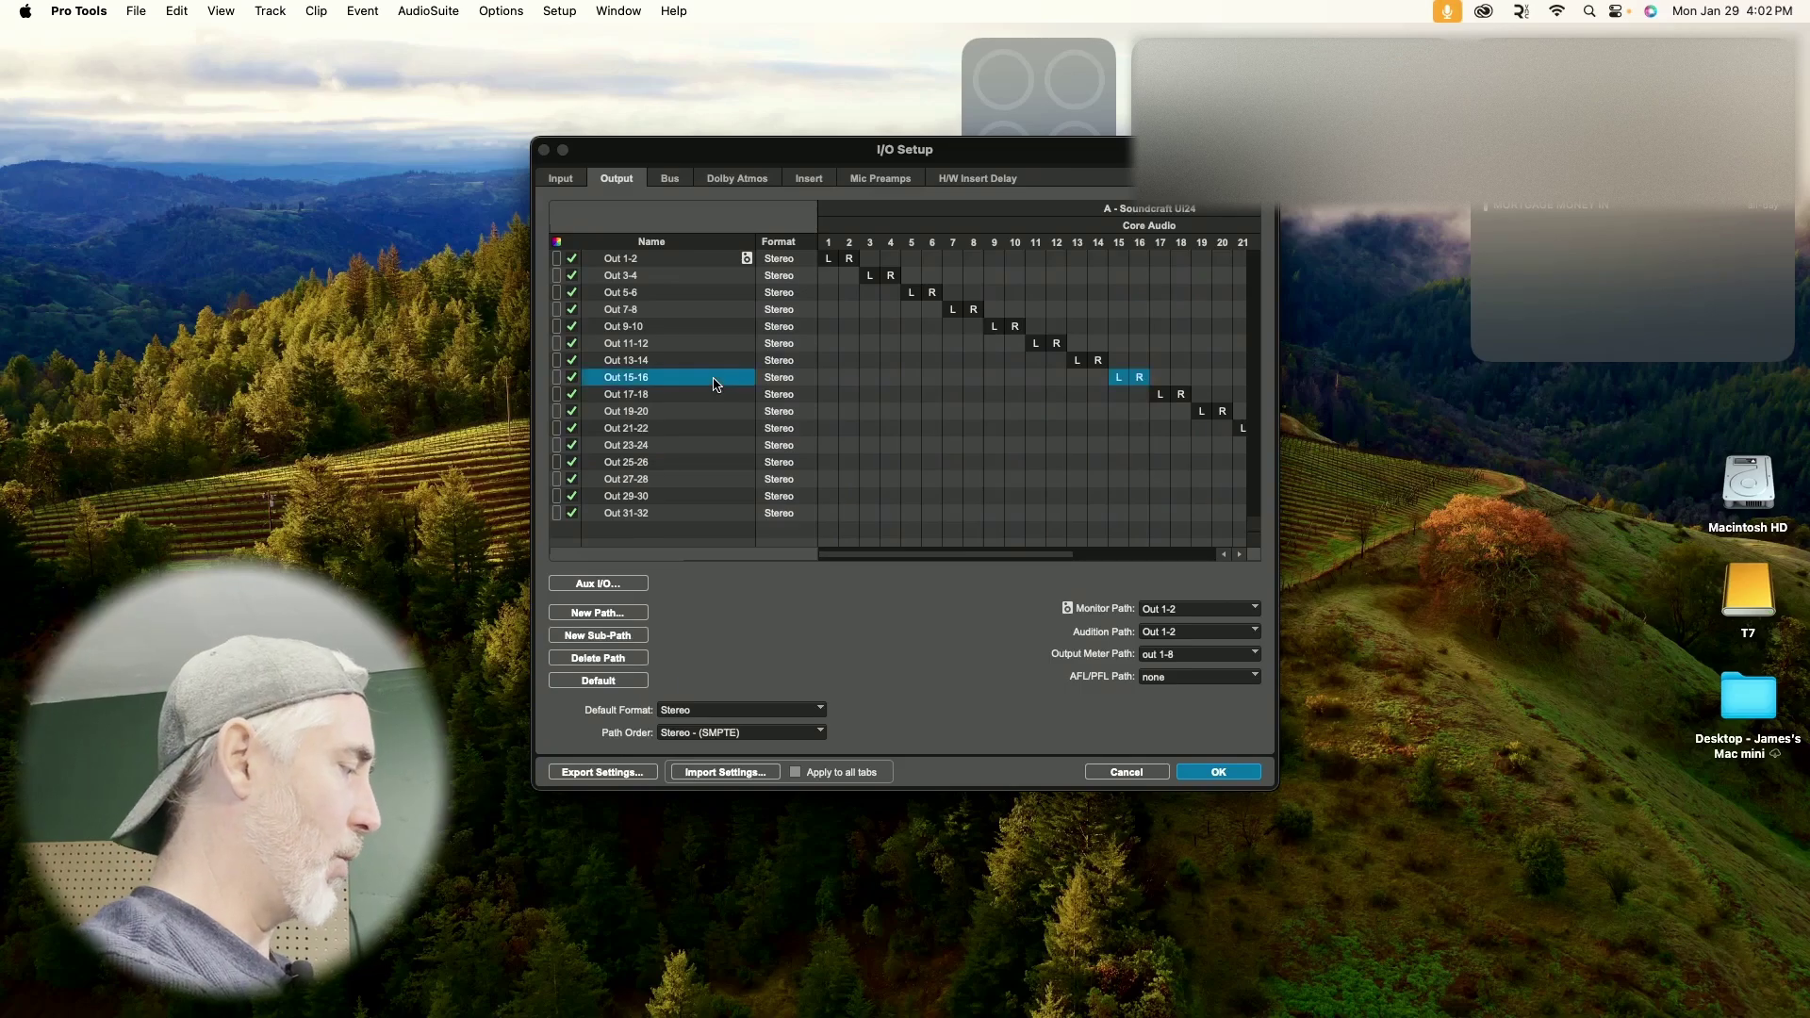
key(super+a)
click(639, 658)
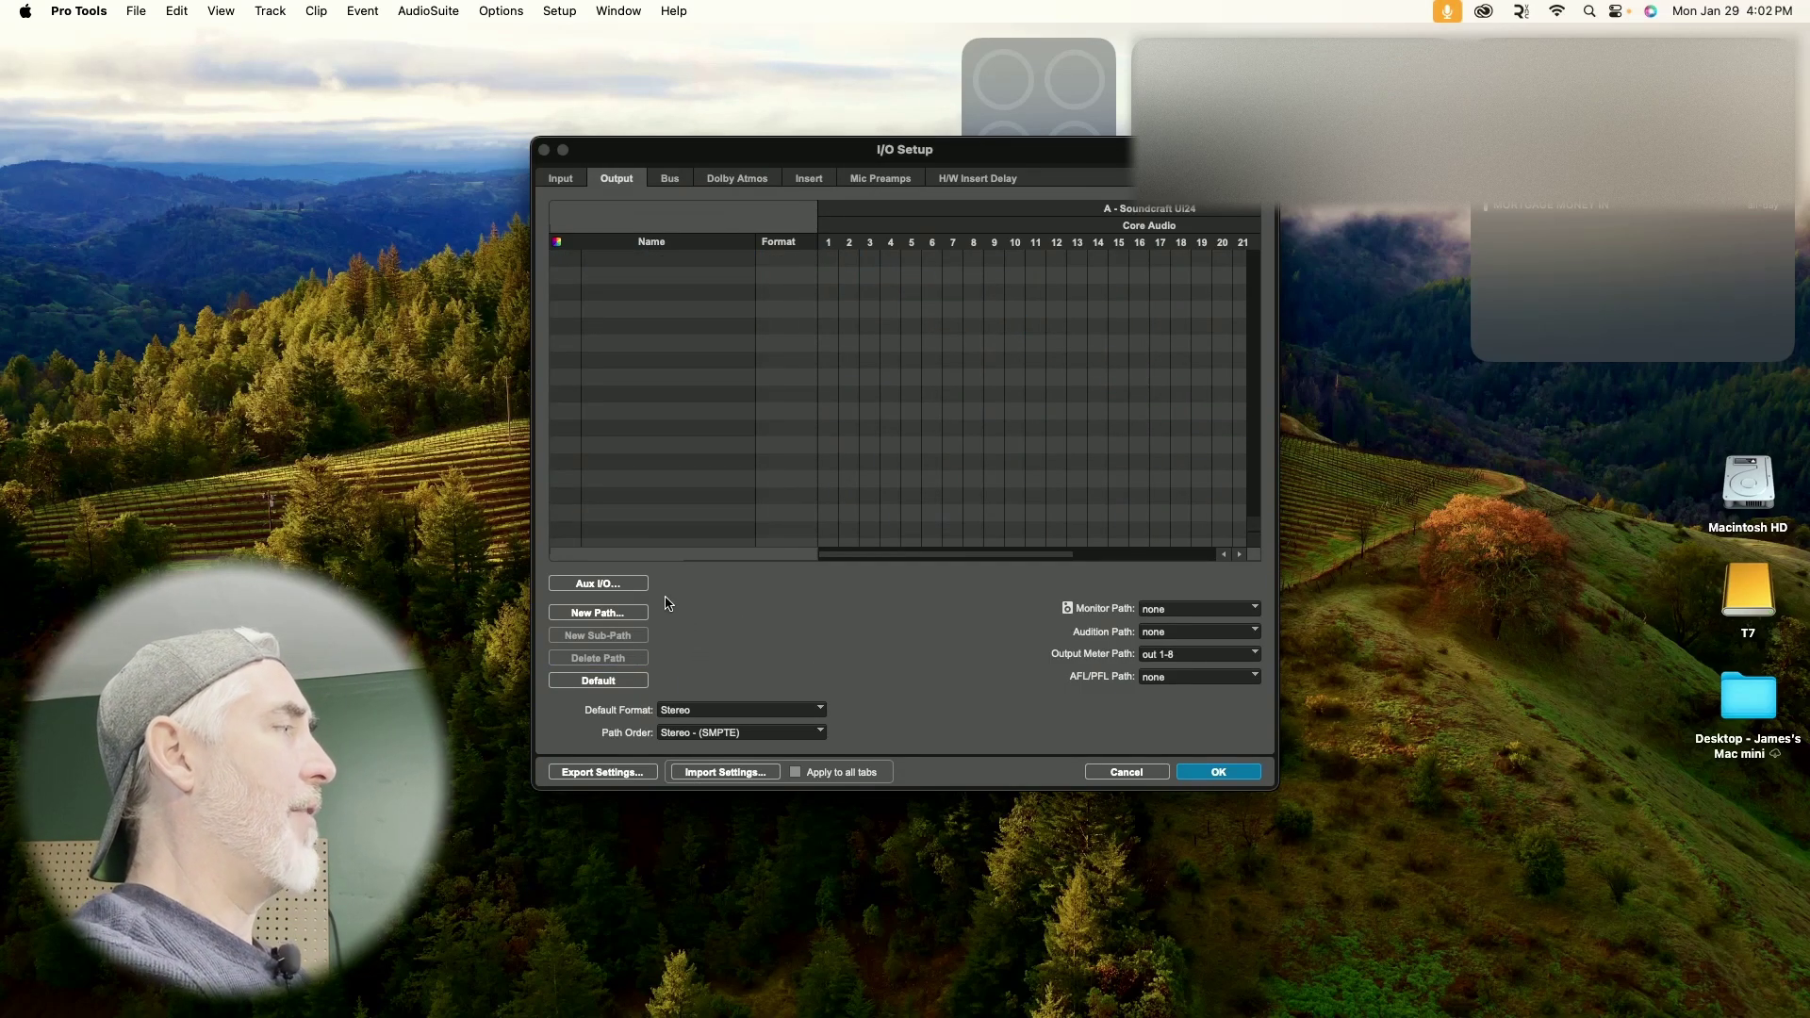
click(608, 618)
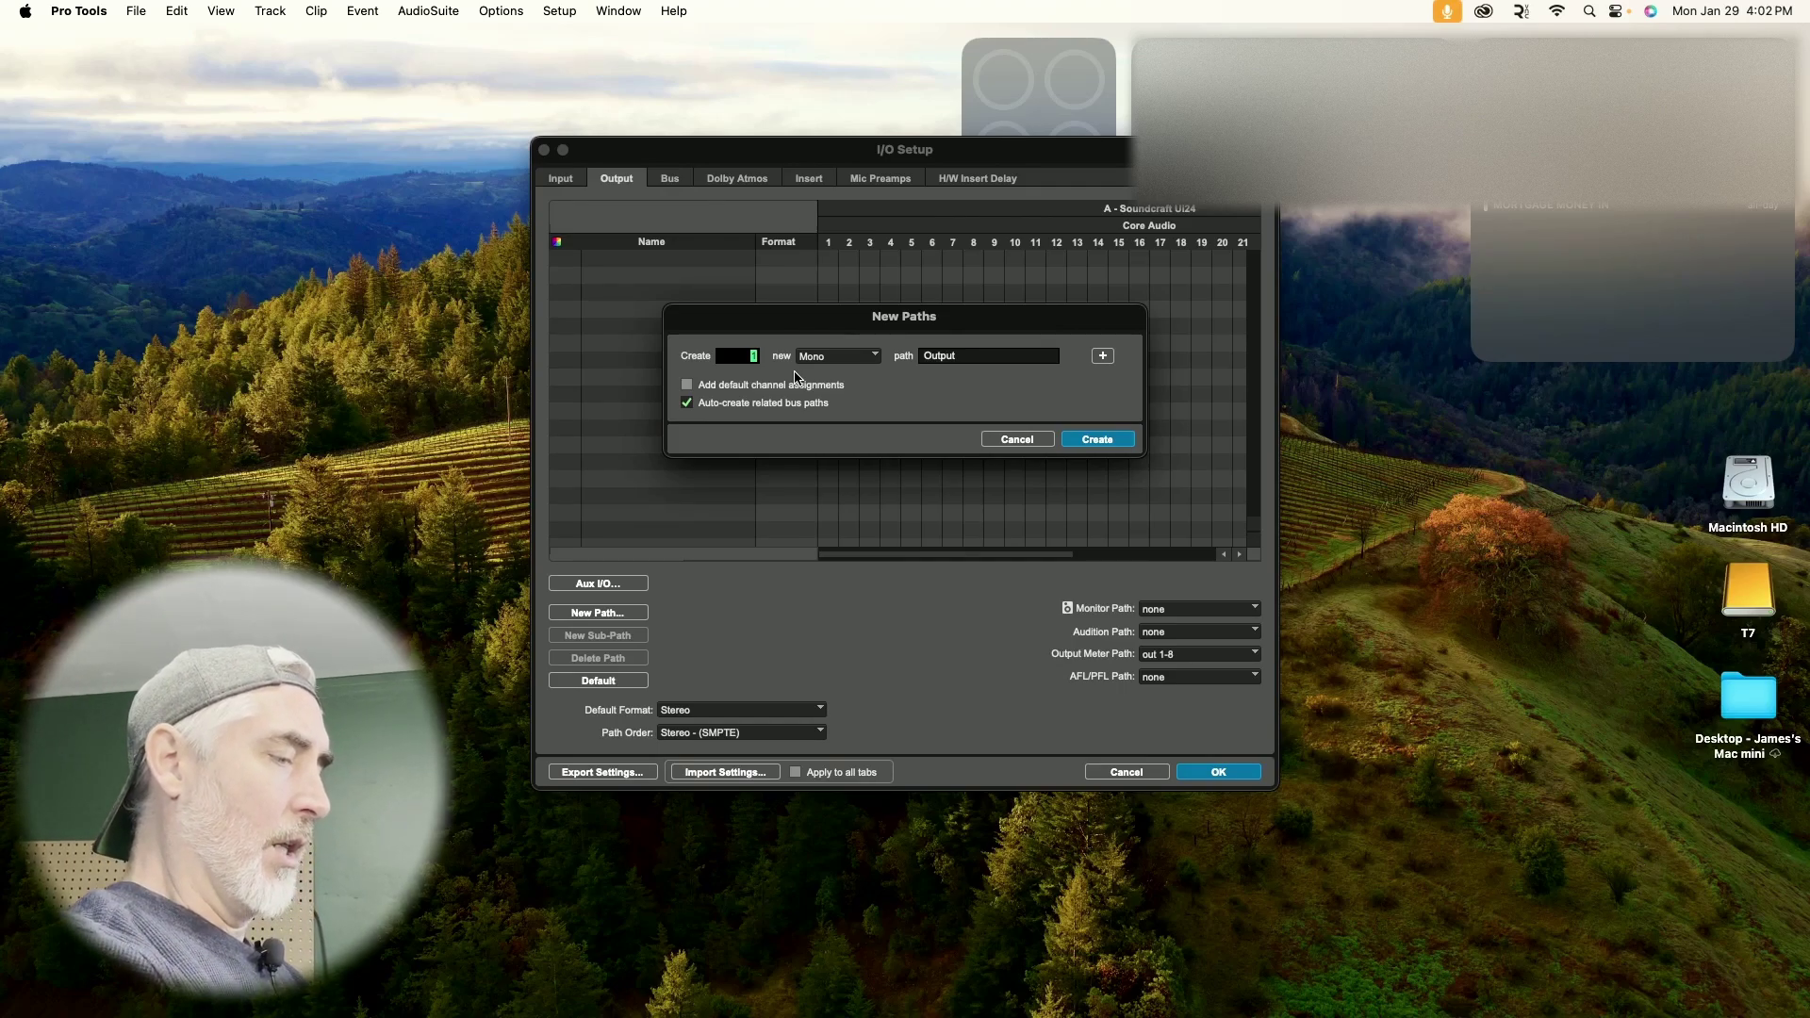
text(20)
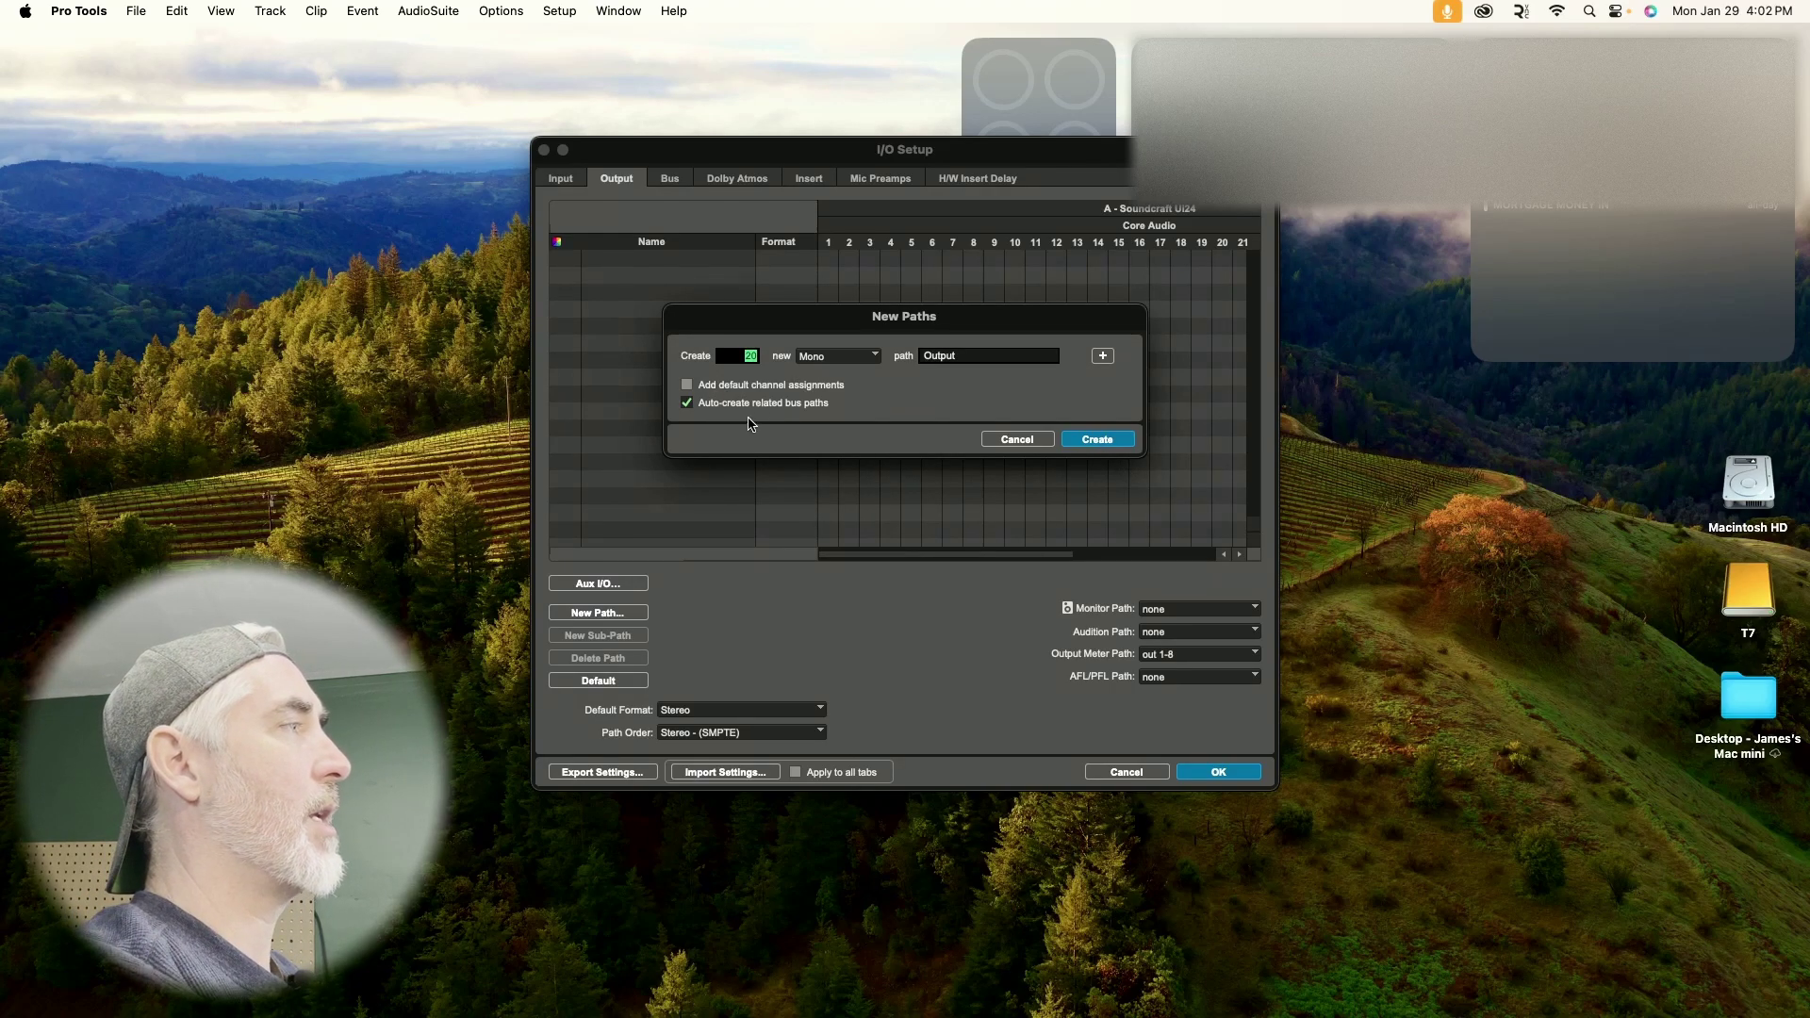
click(688, 387)
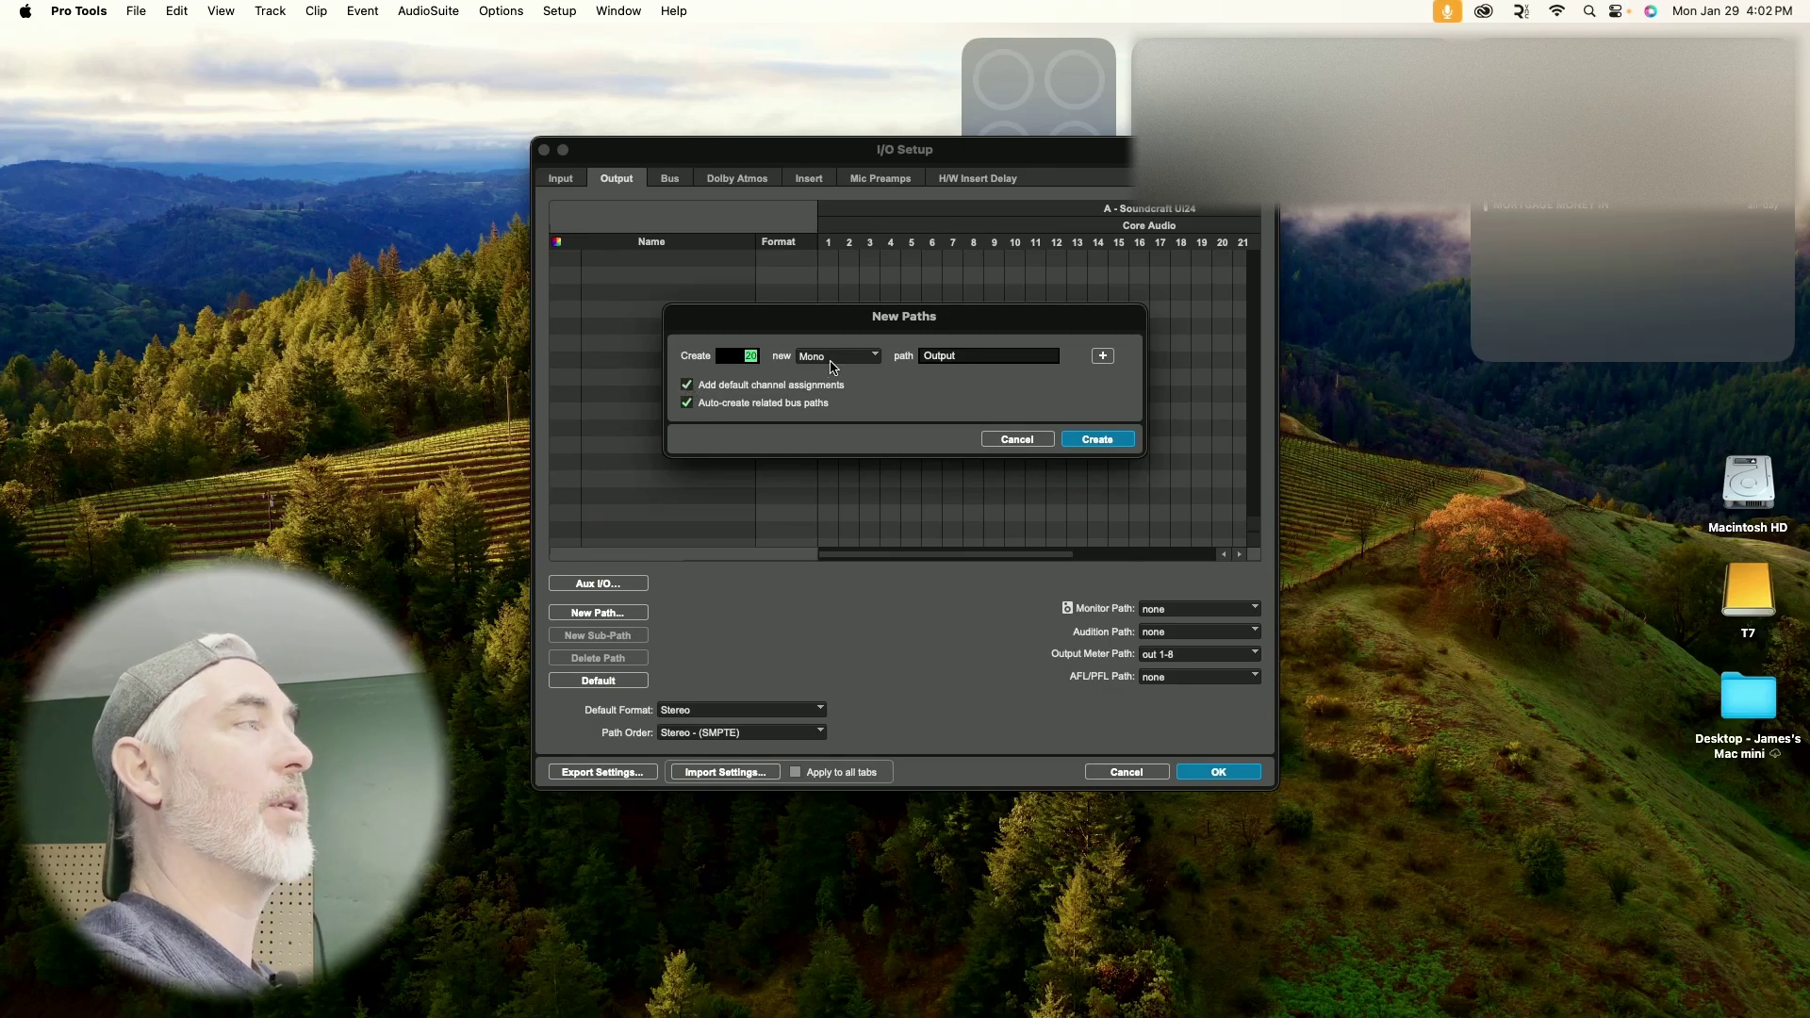
click(1096, 443)
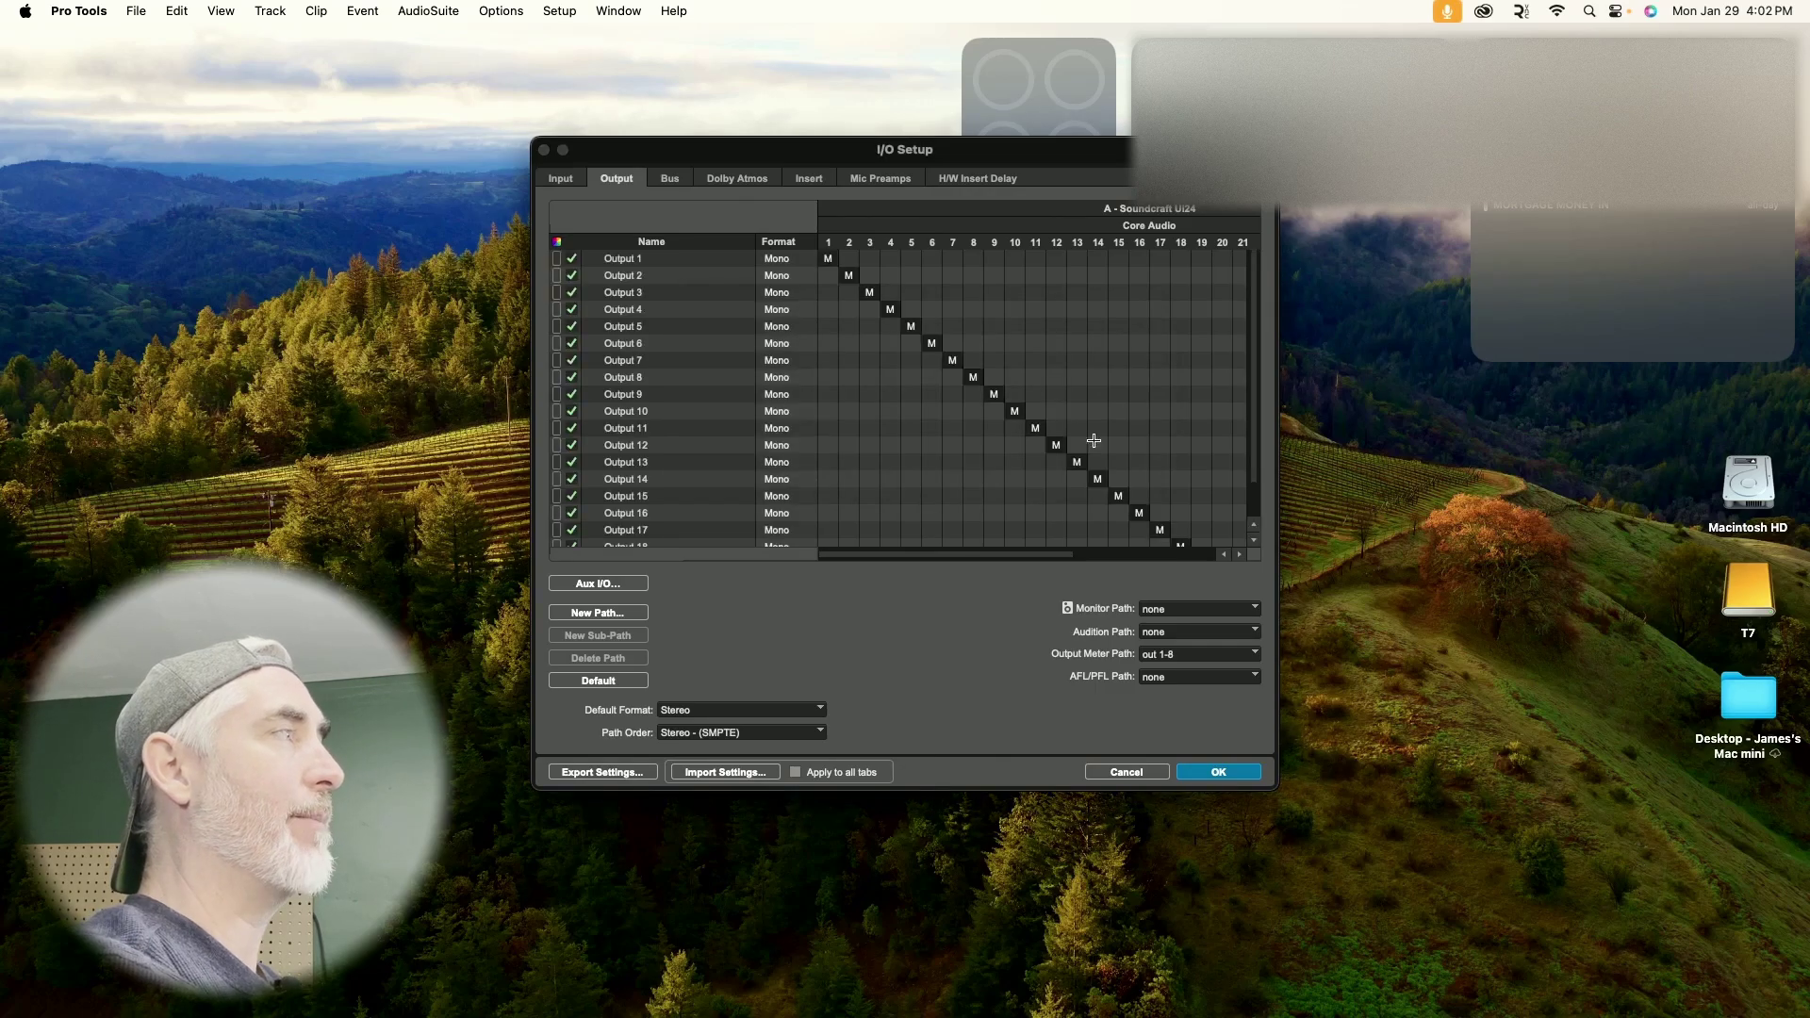
scroll(642, 340, down, 2)
scroll(657, 367, up, 2)
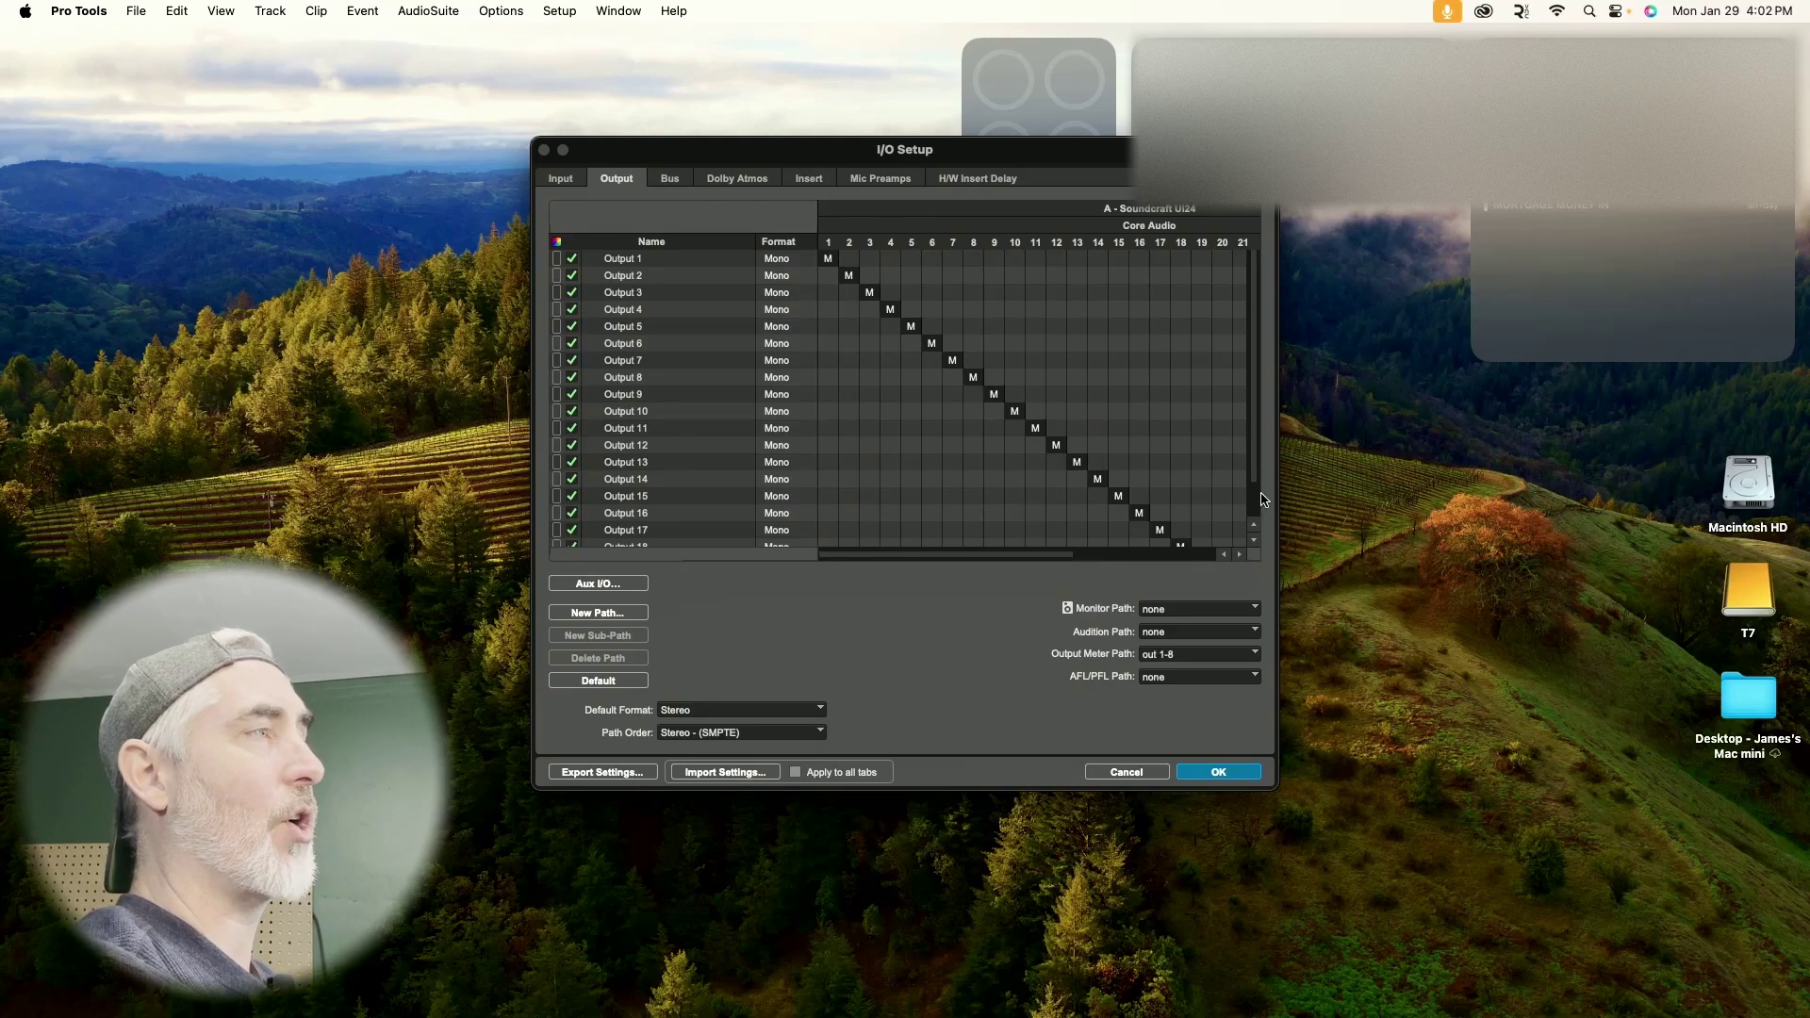
scroll(1256, 474, down, 2)
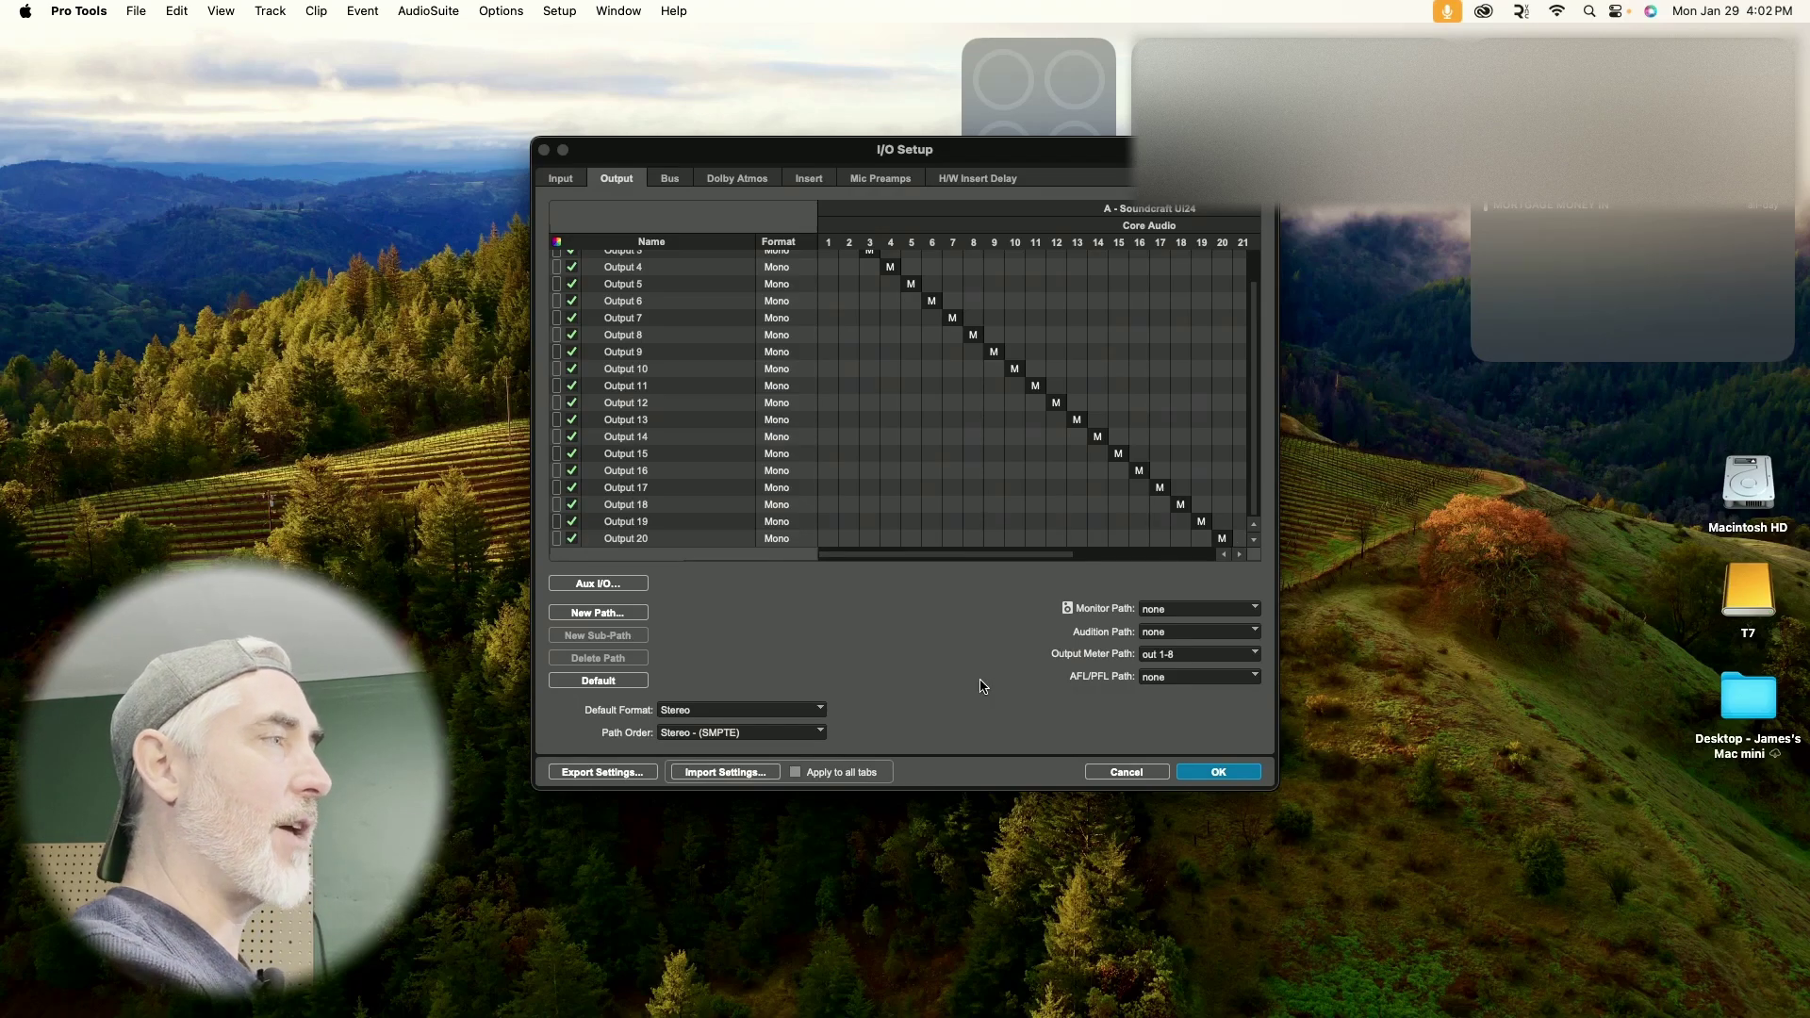
Apply the I/O settings and create a new session named 'test session soundcraft'
click(1187, 784)
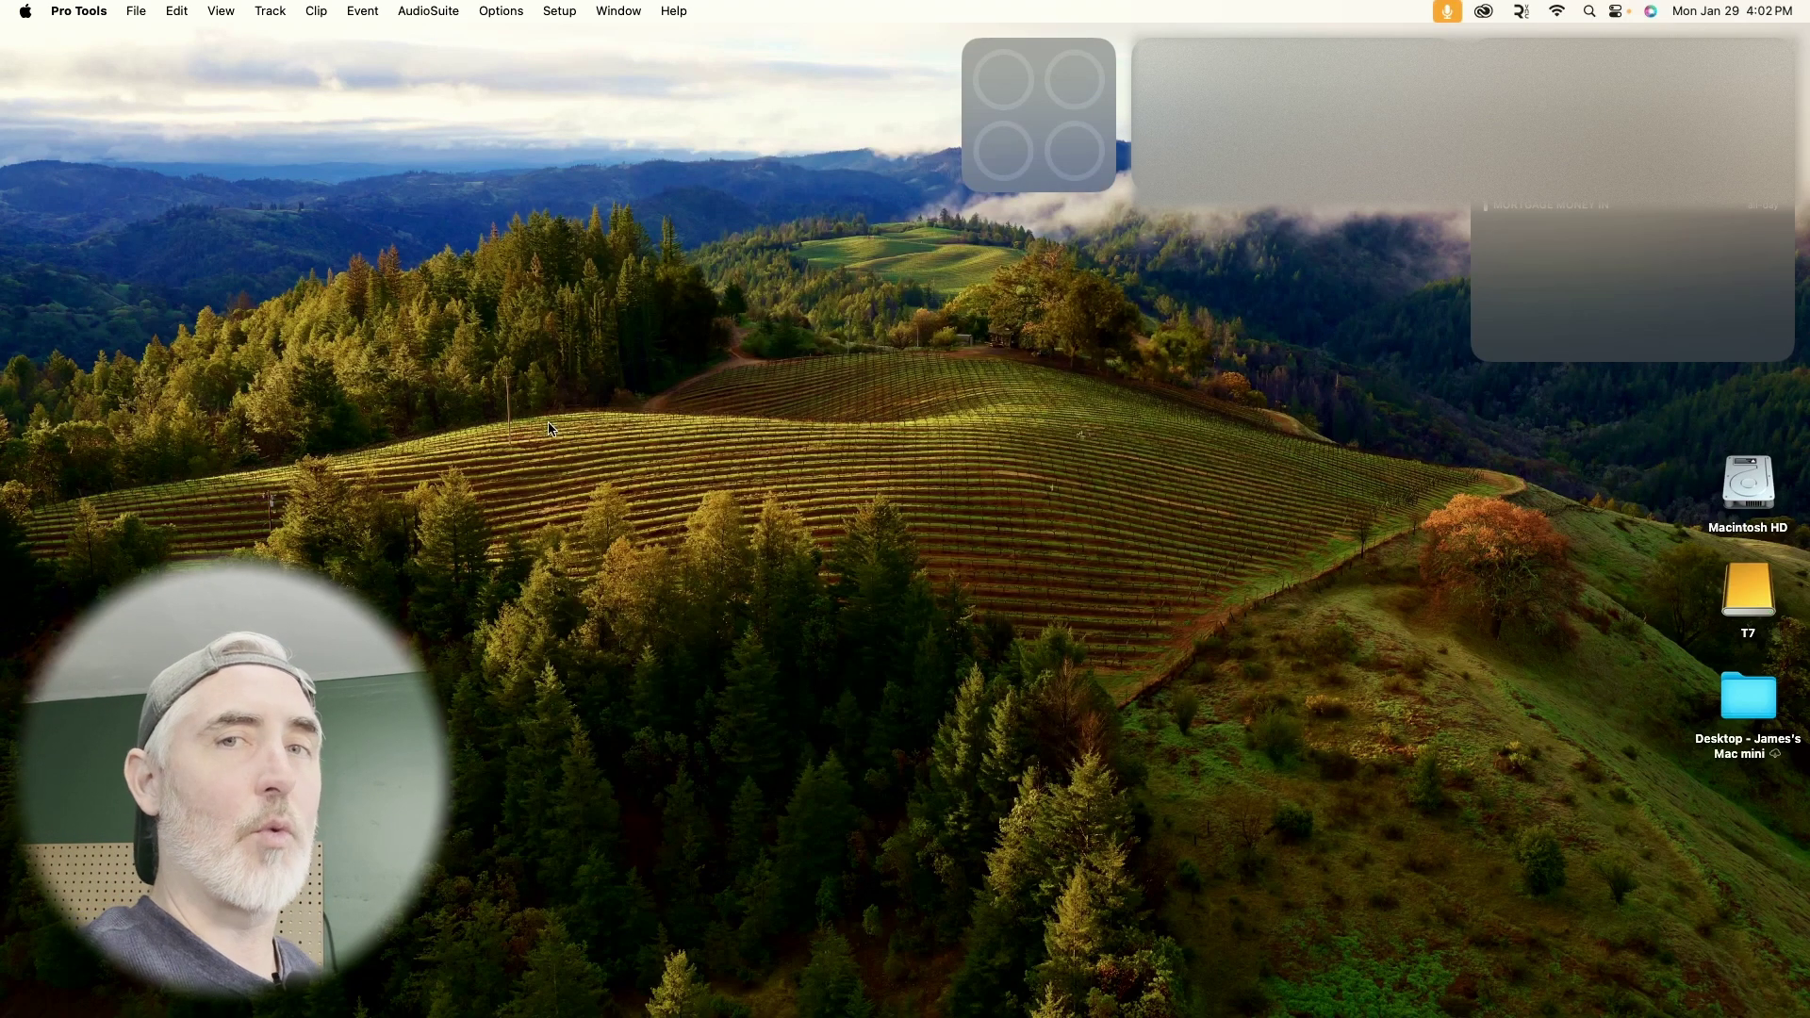
key(super+n)
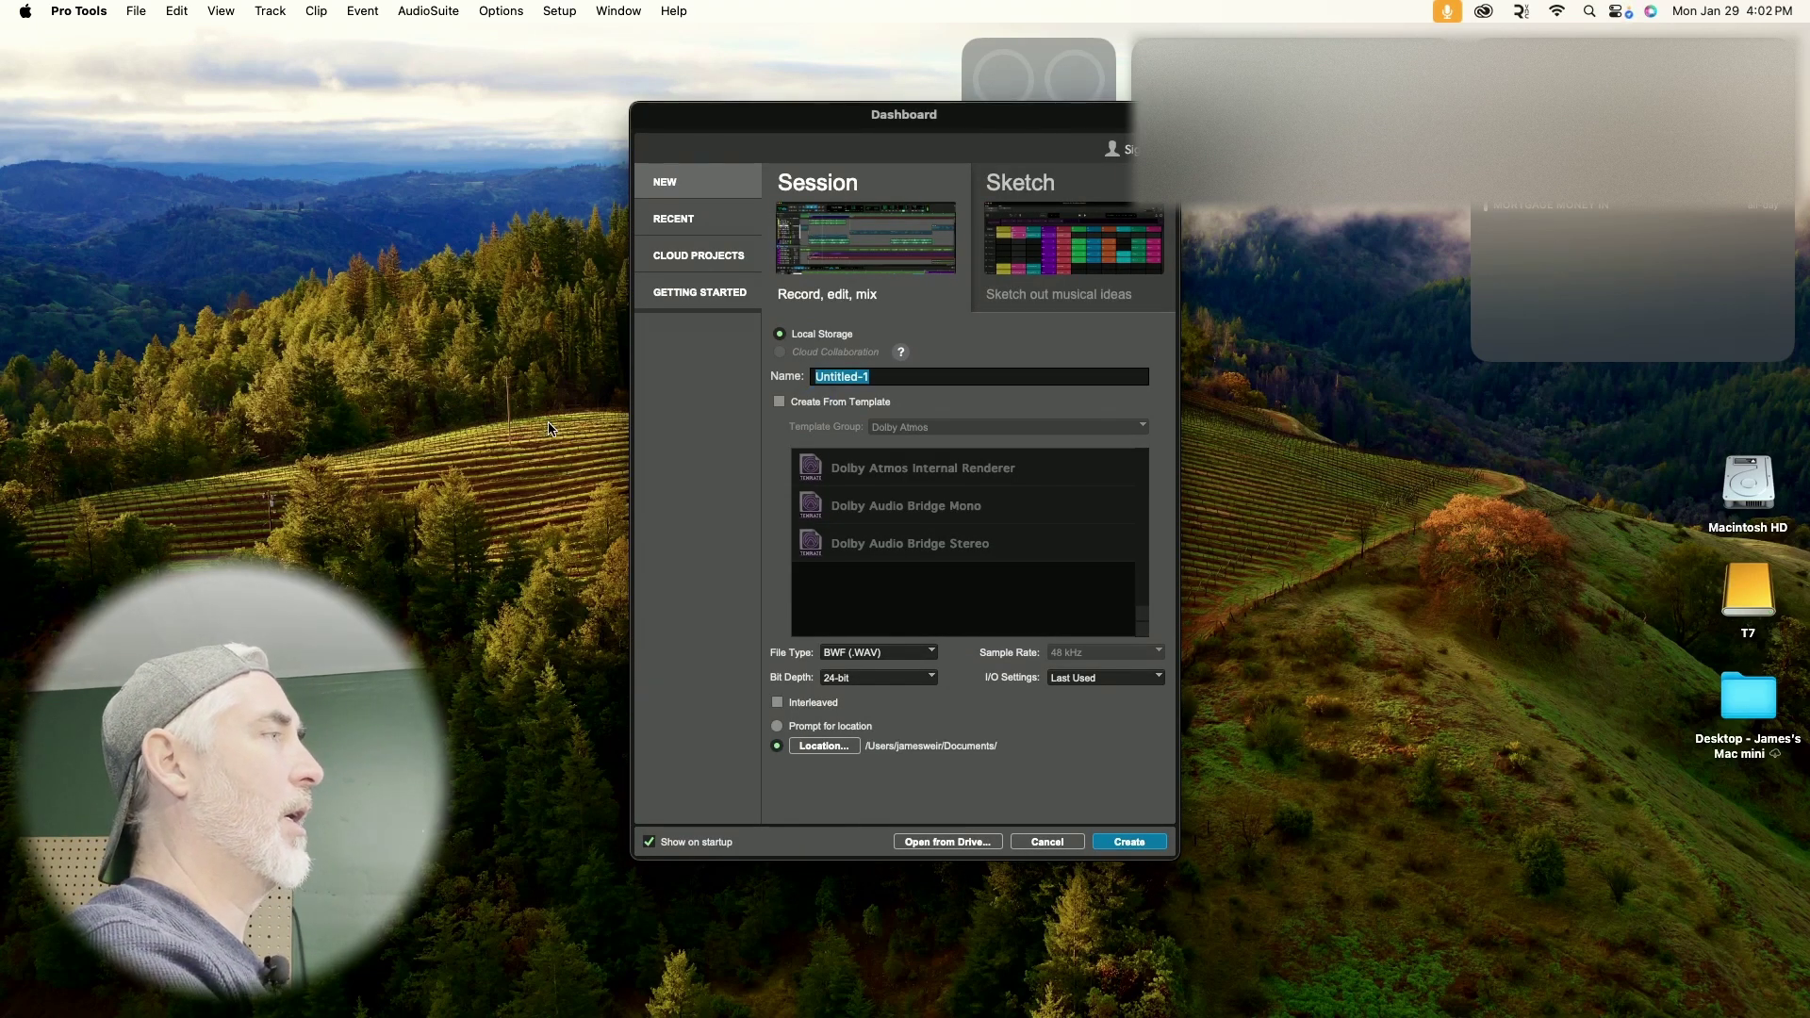
text(te)
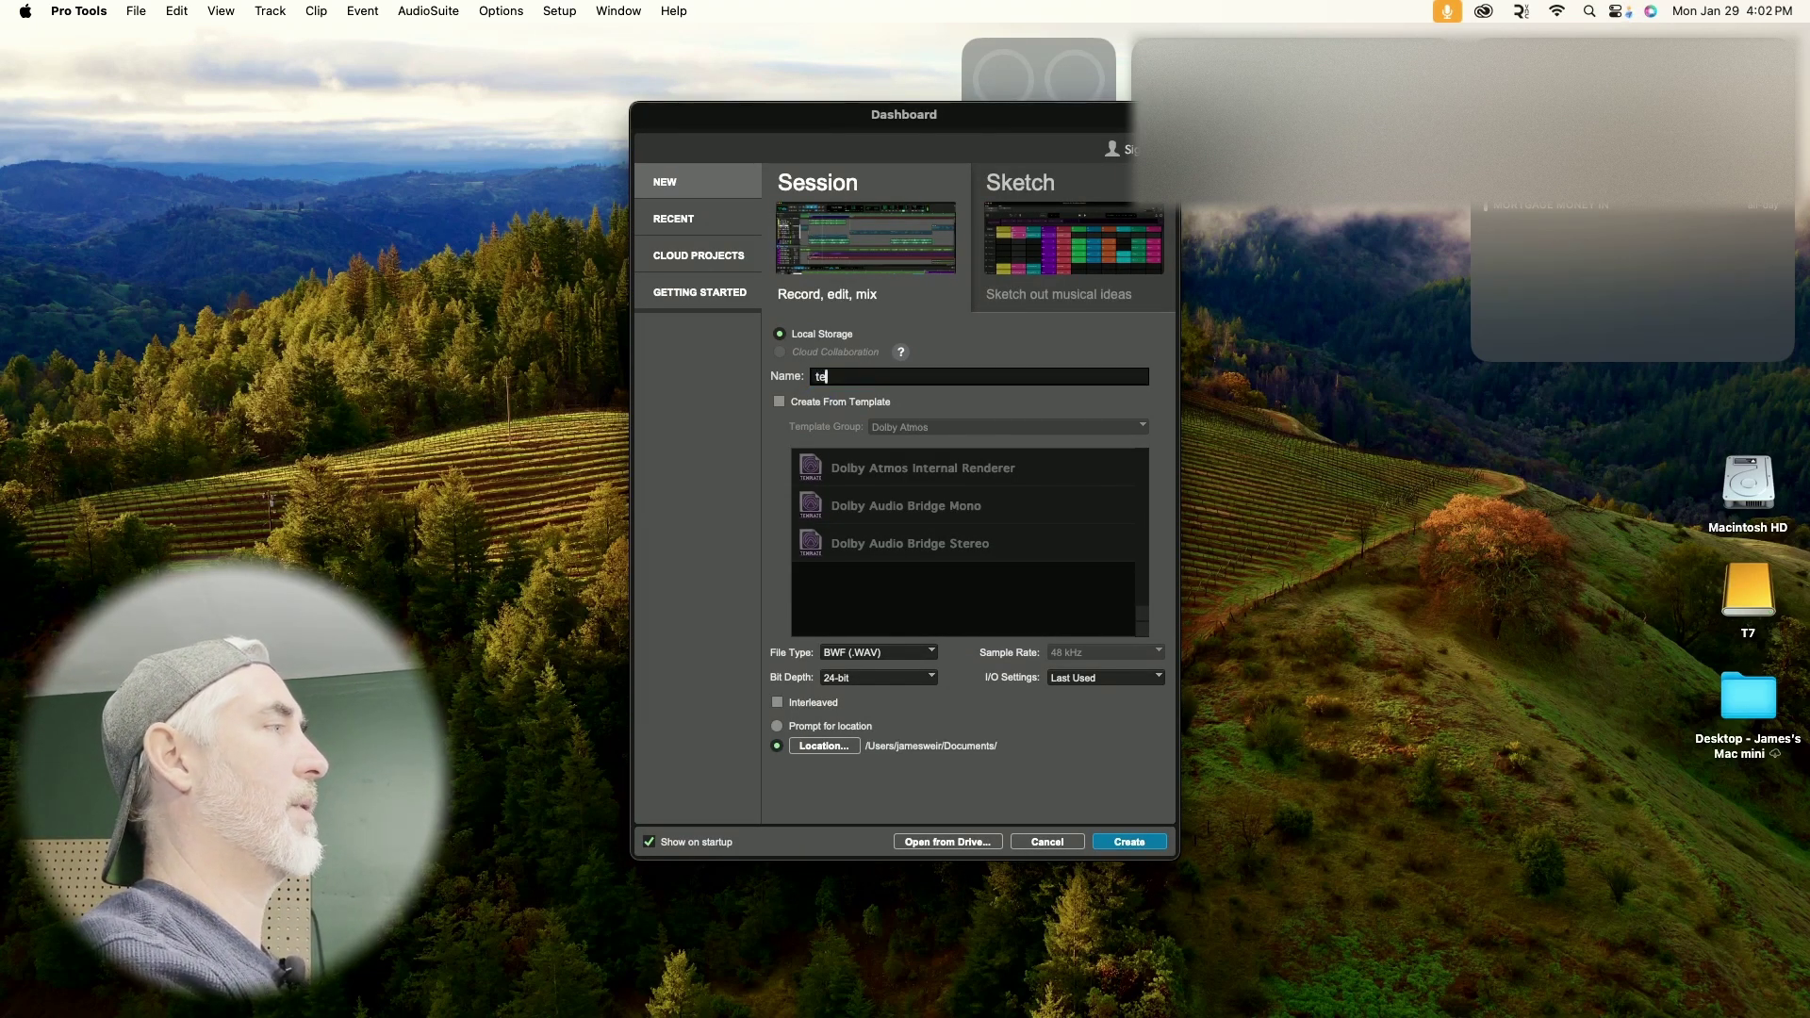
text(st session)
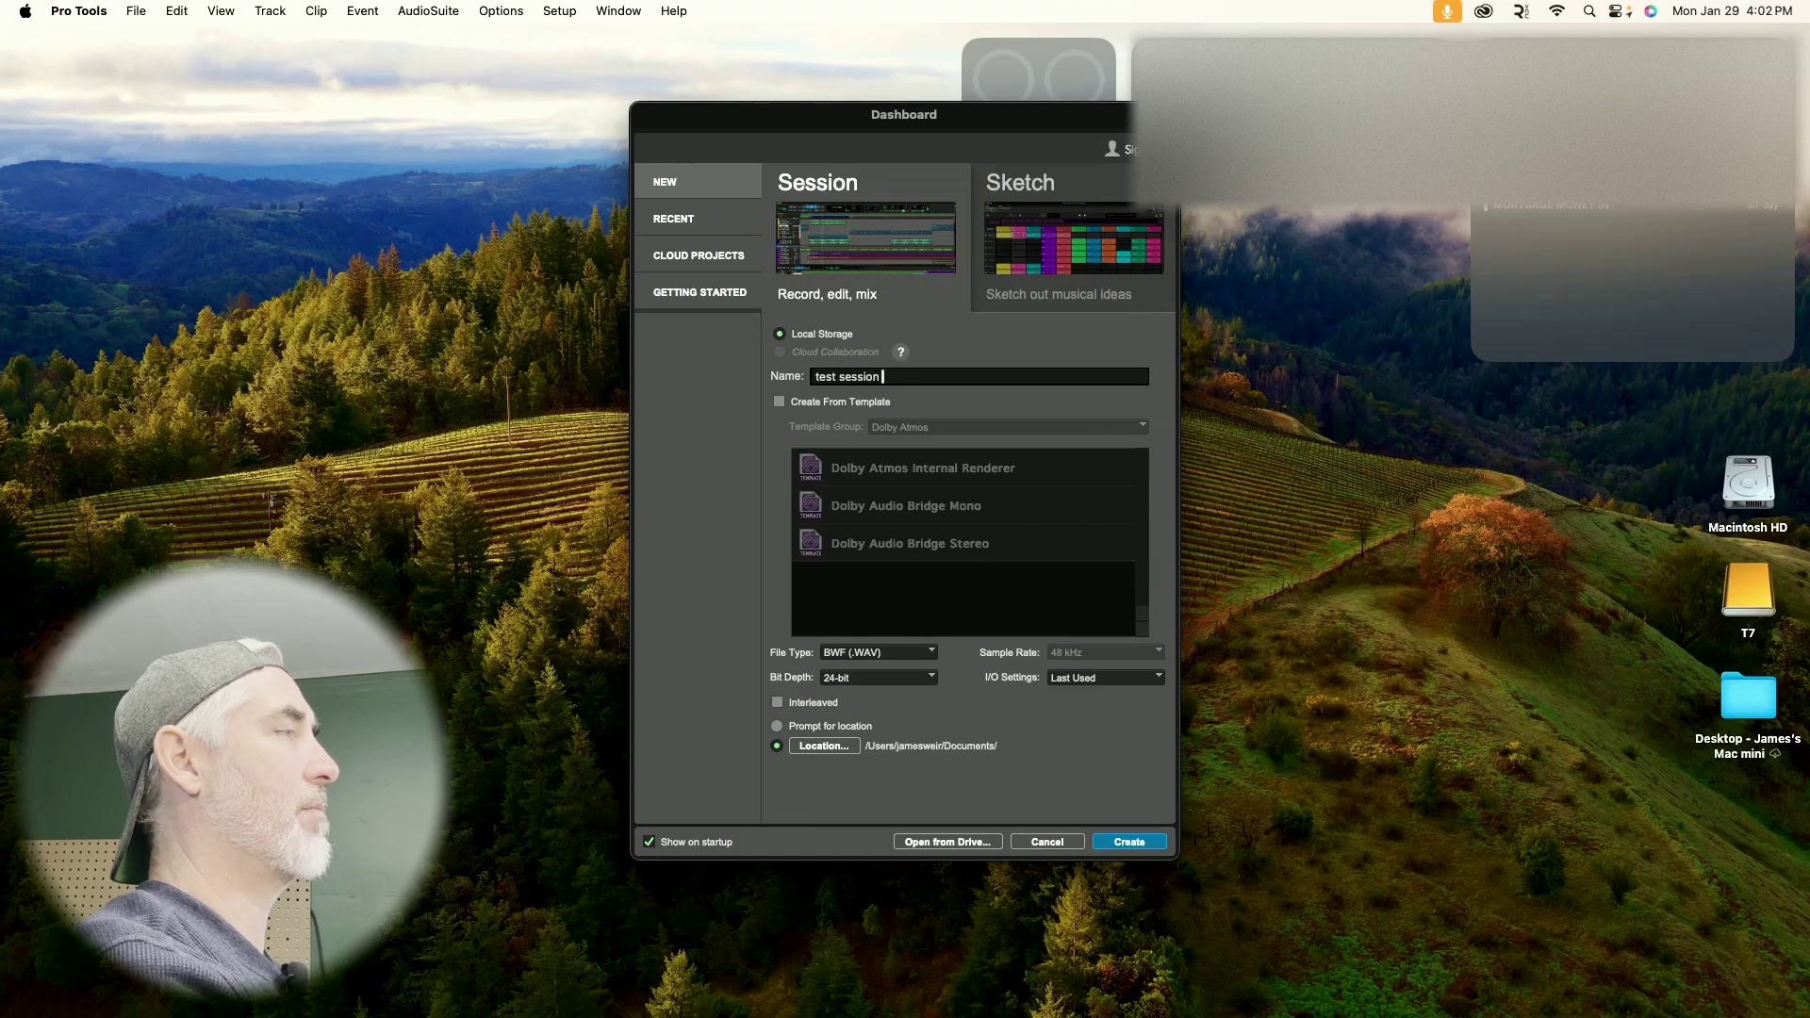
text( soundcraft)
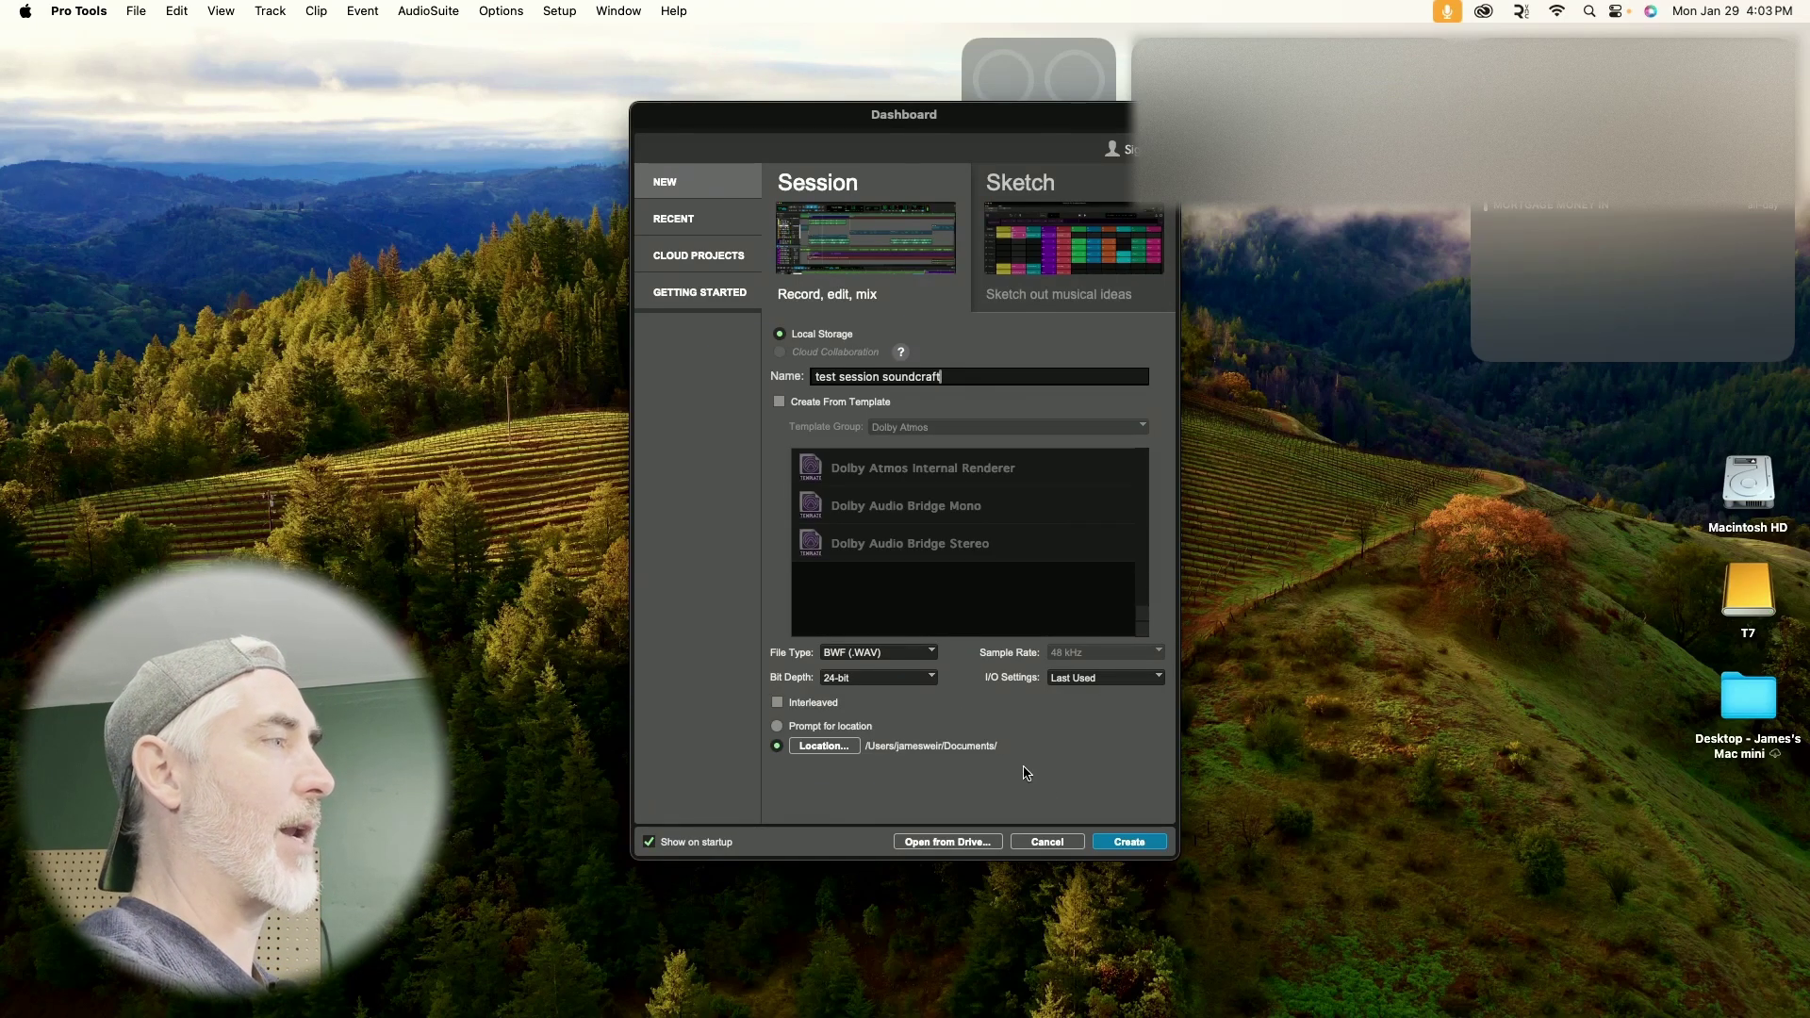
click(1136, 844)
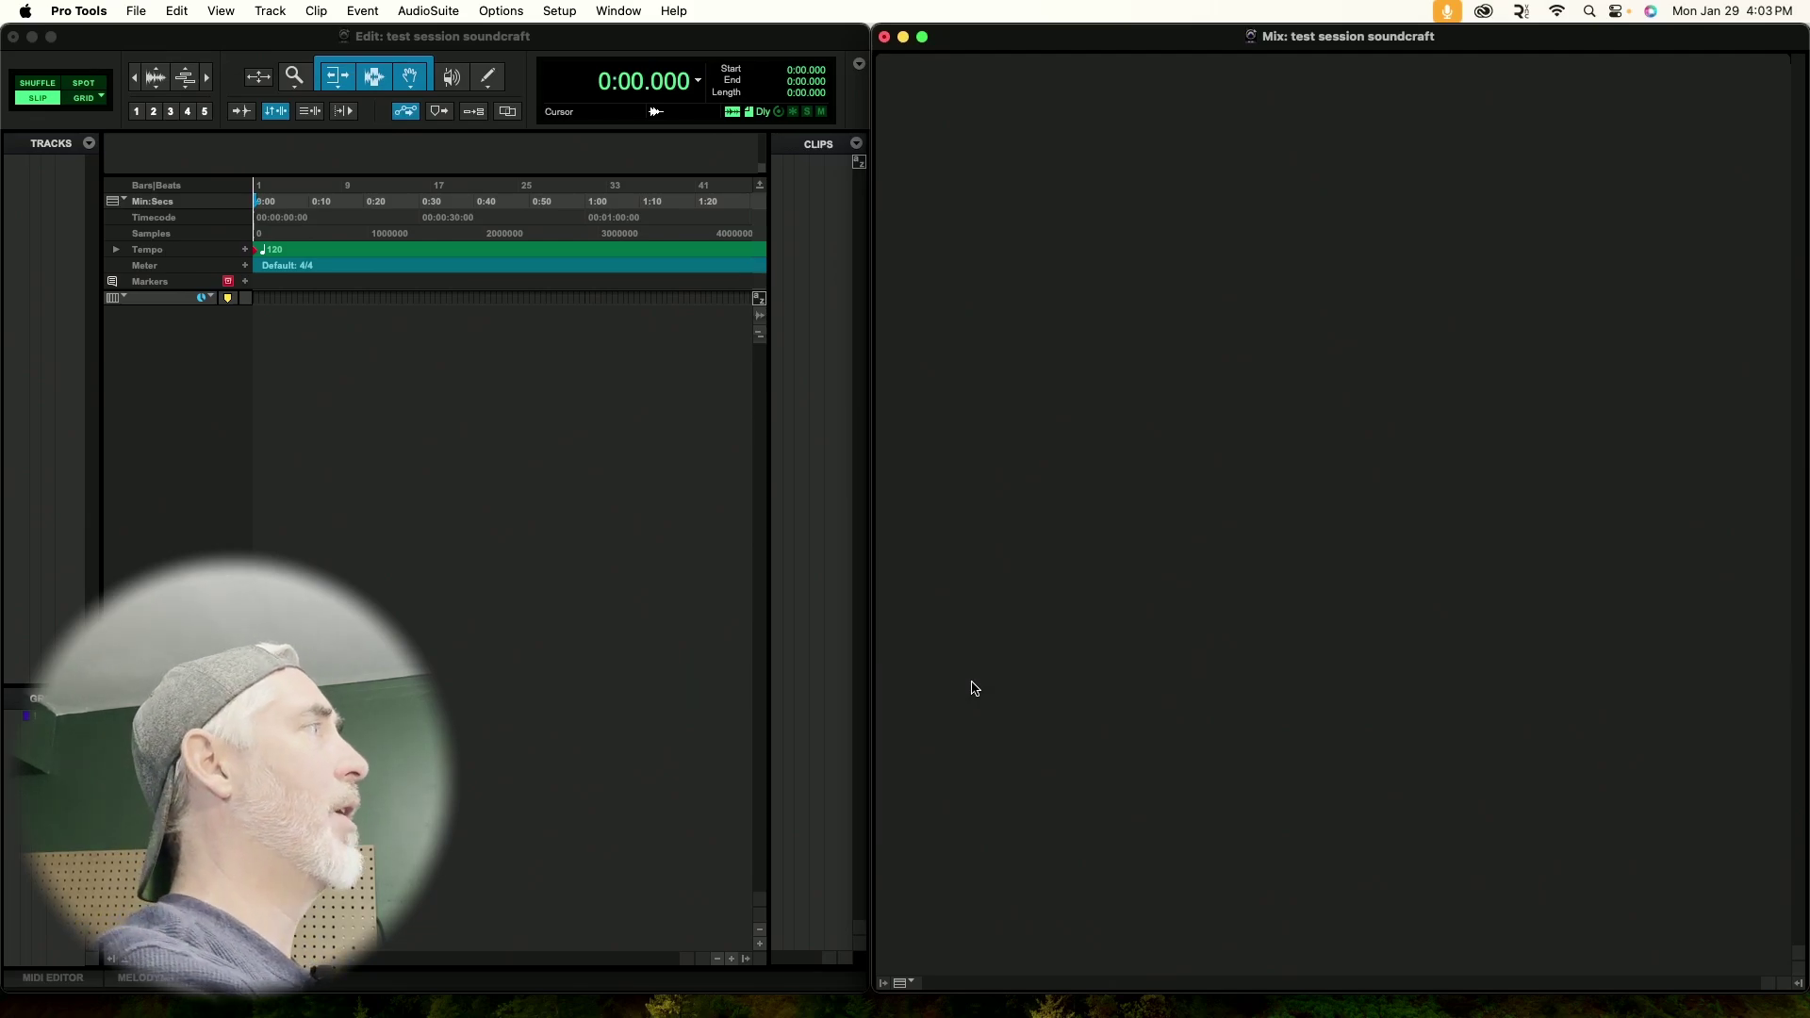
Create three new mono audio tracks in the session from the Track > New dialog
click(269, 10)
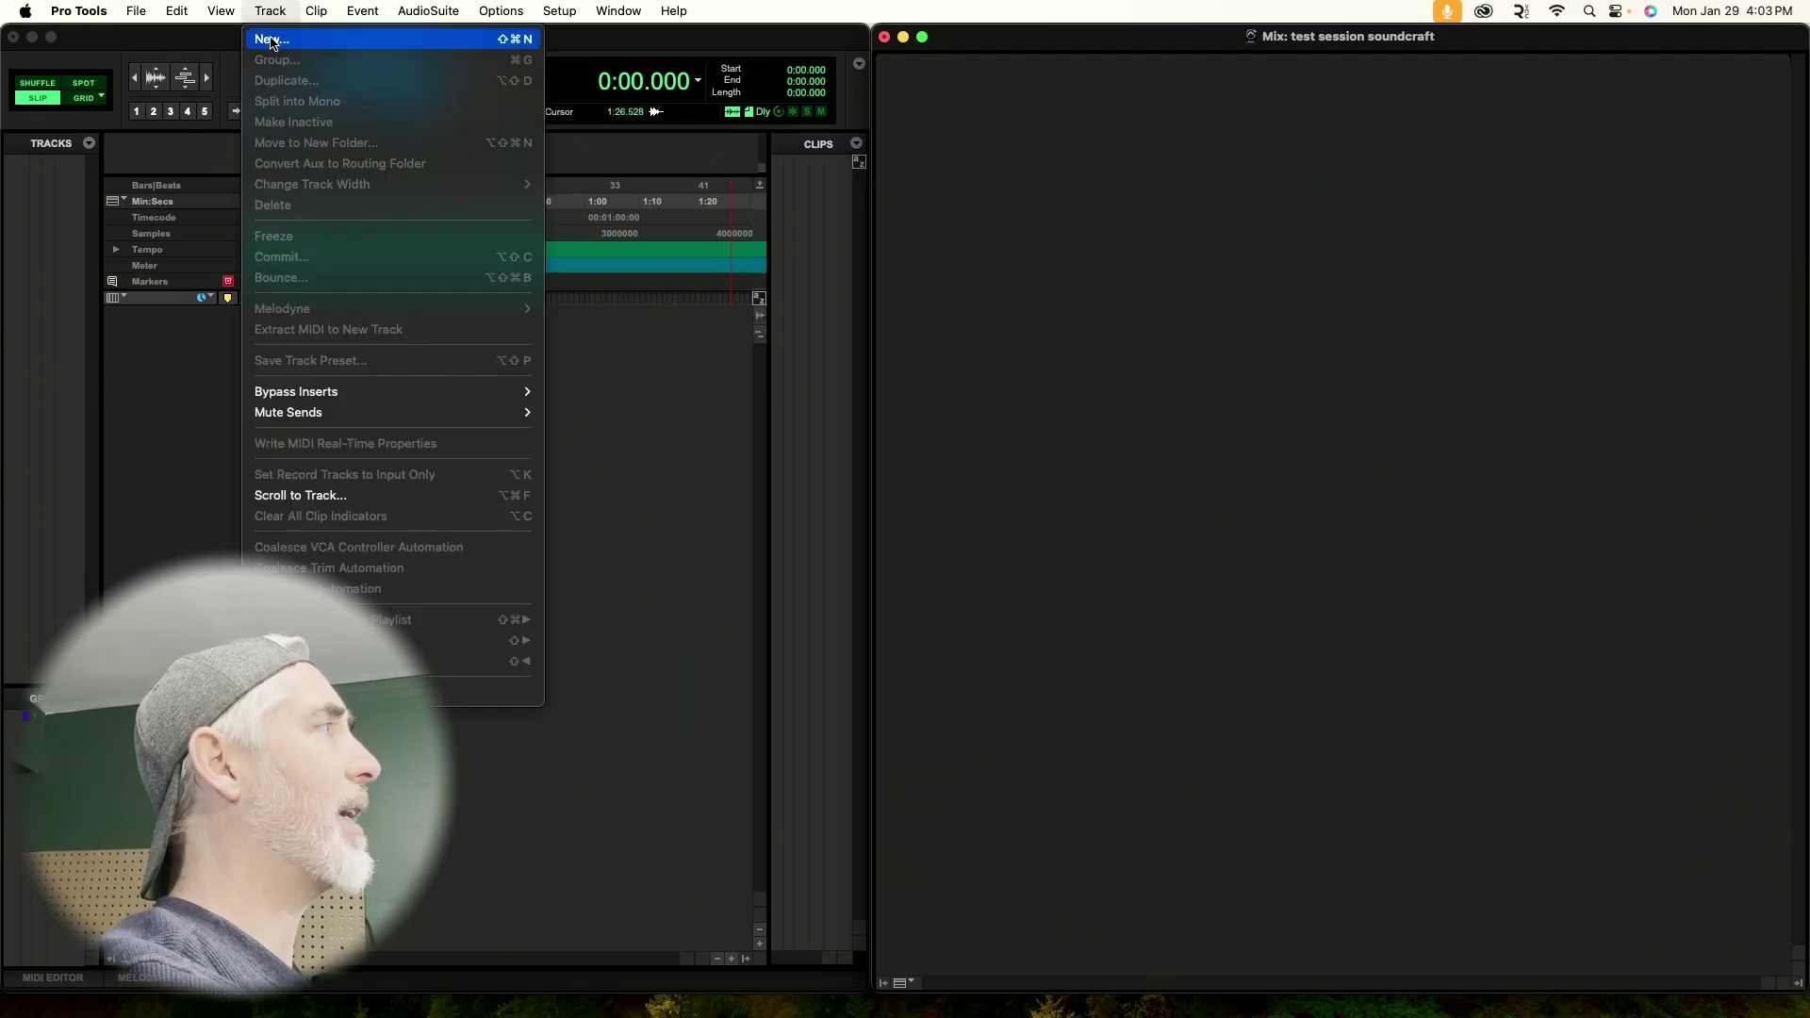
click(271, 39)
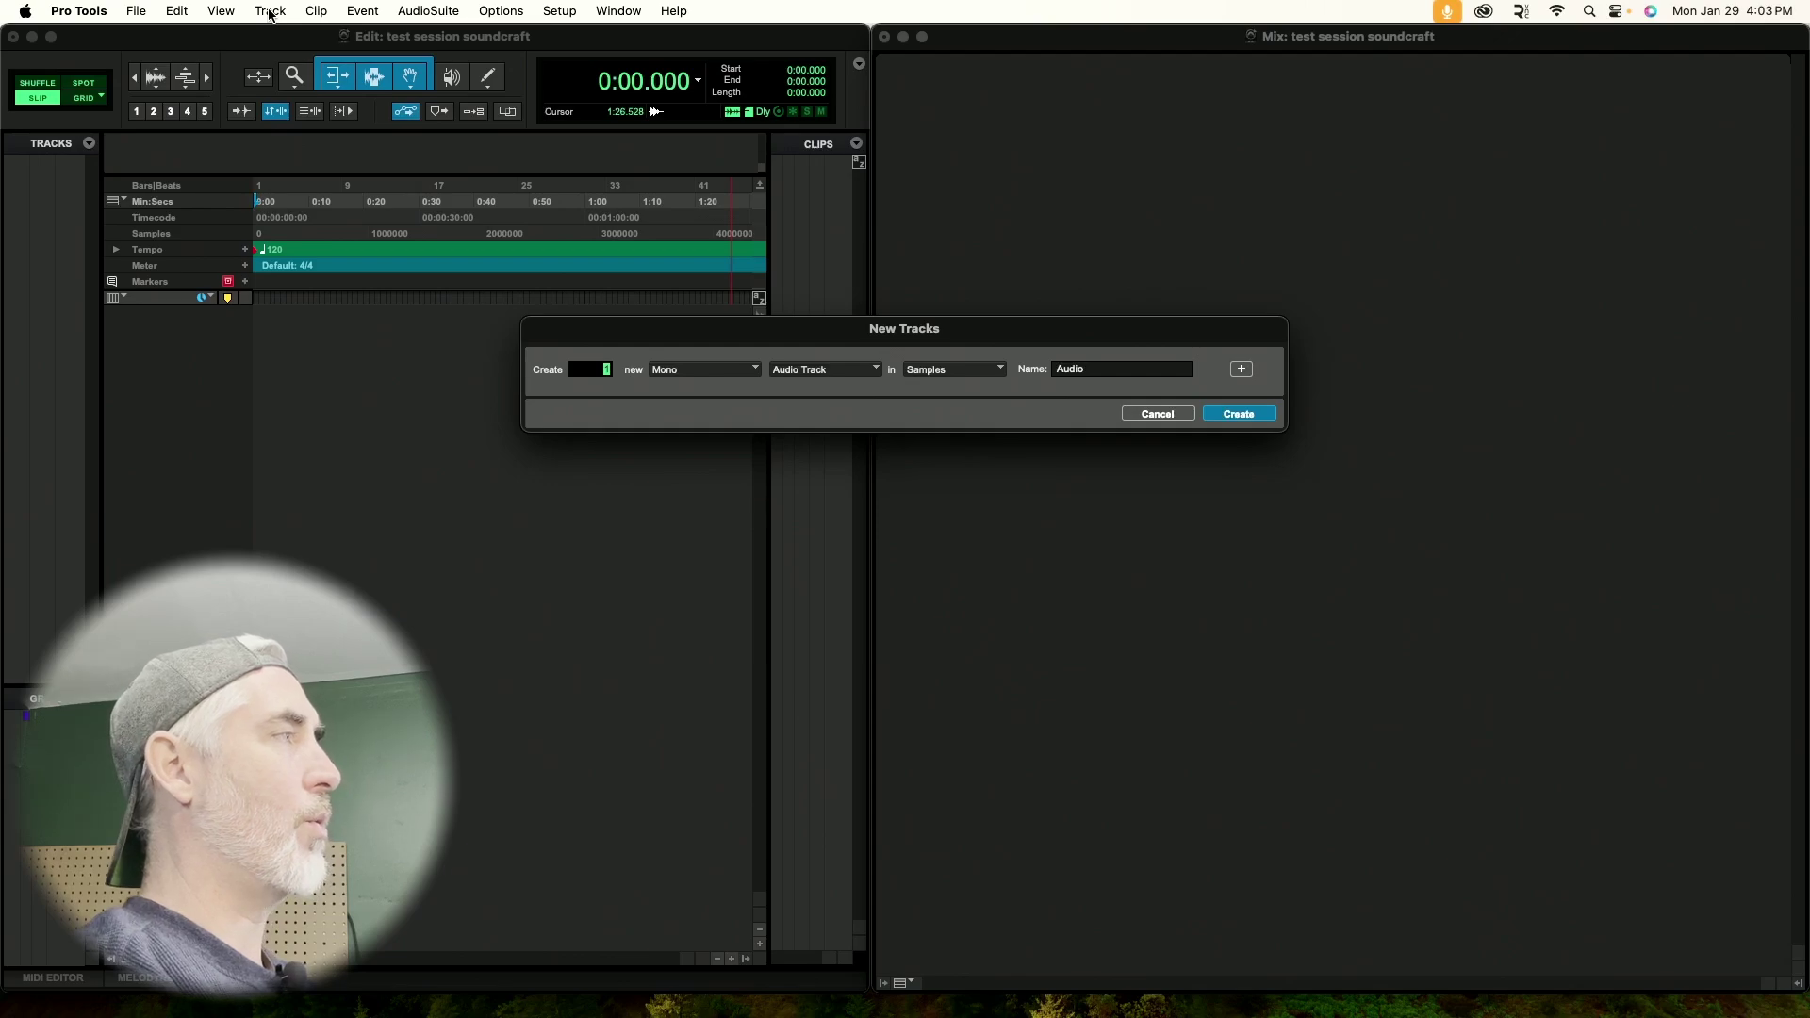
text(10)
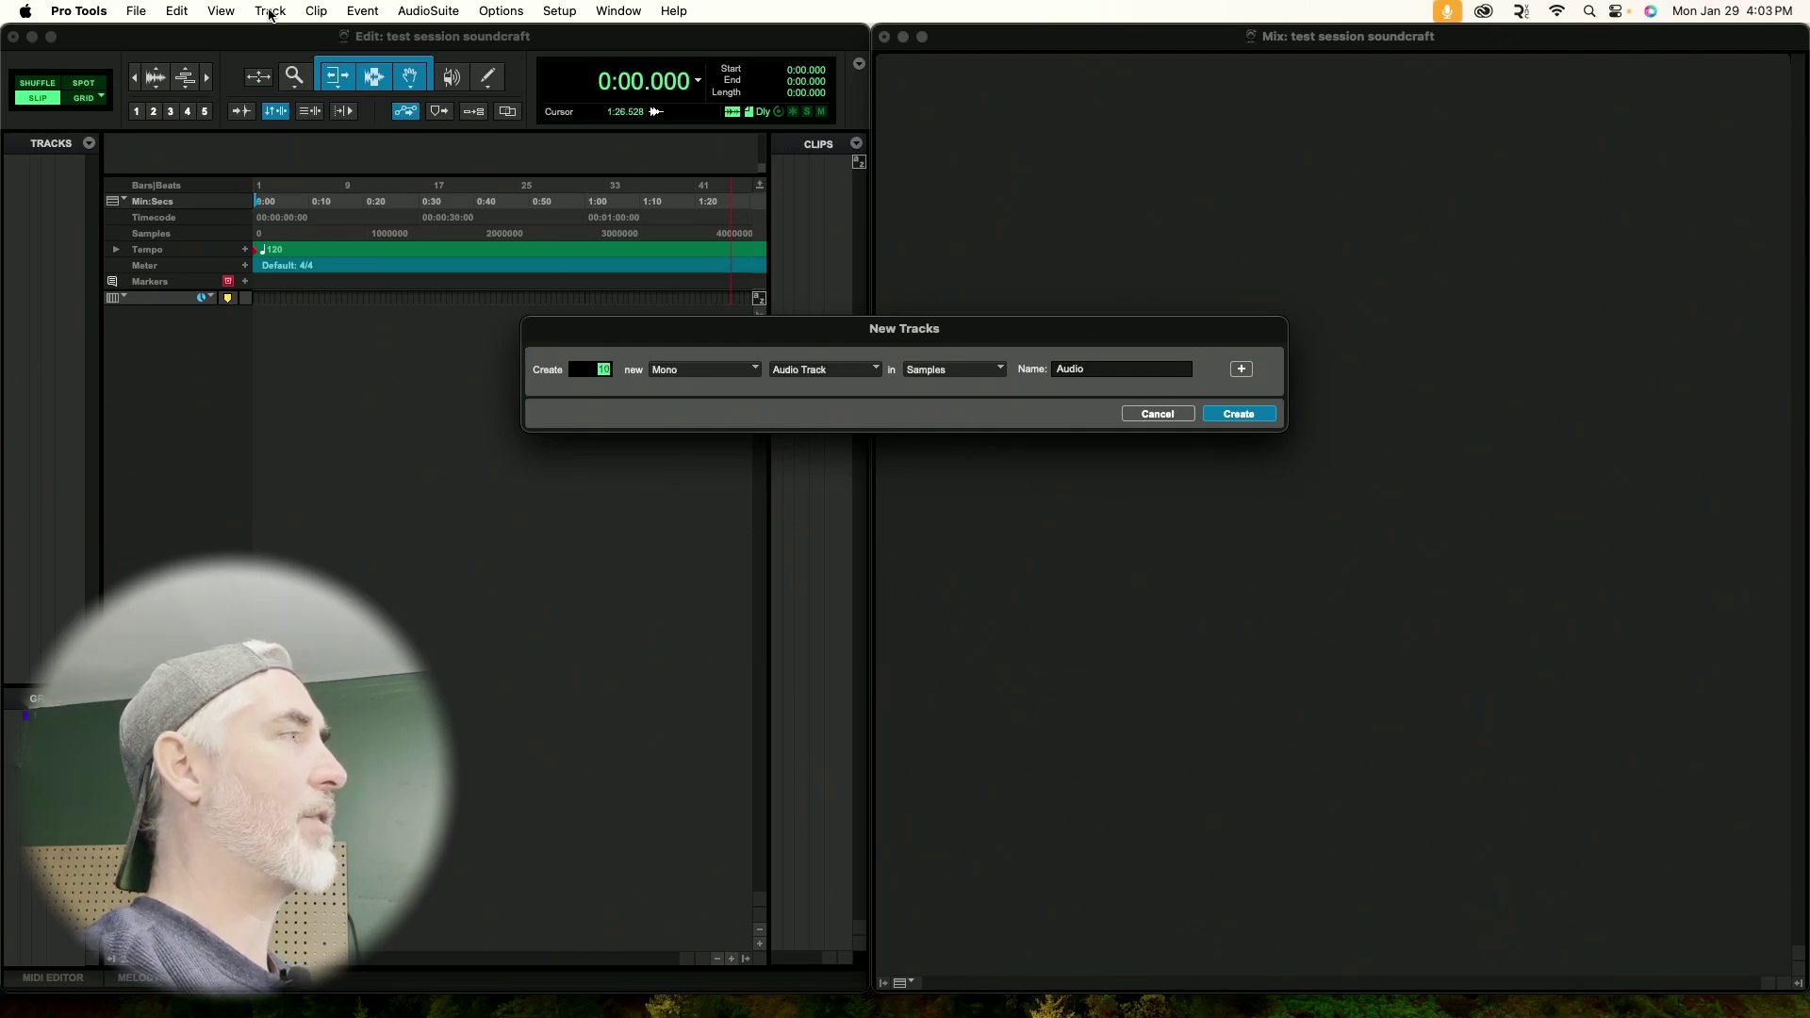
key(BackSpace)
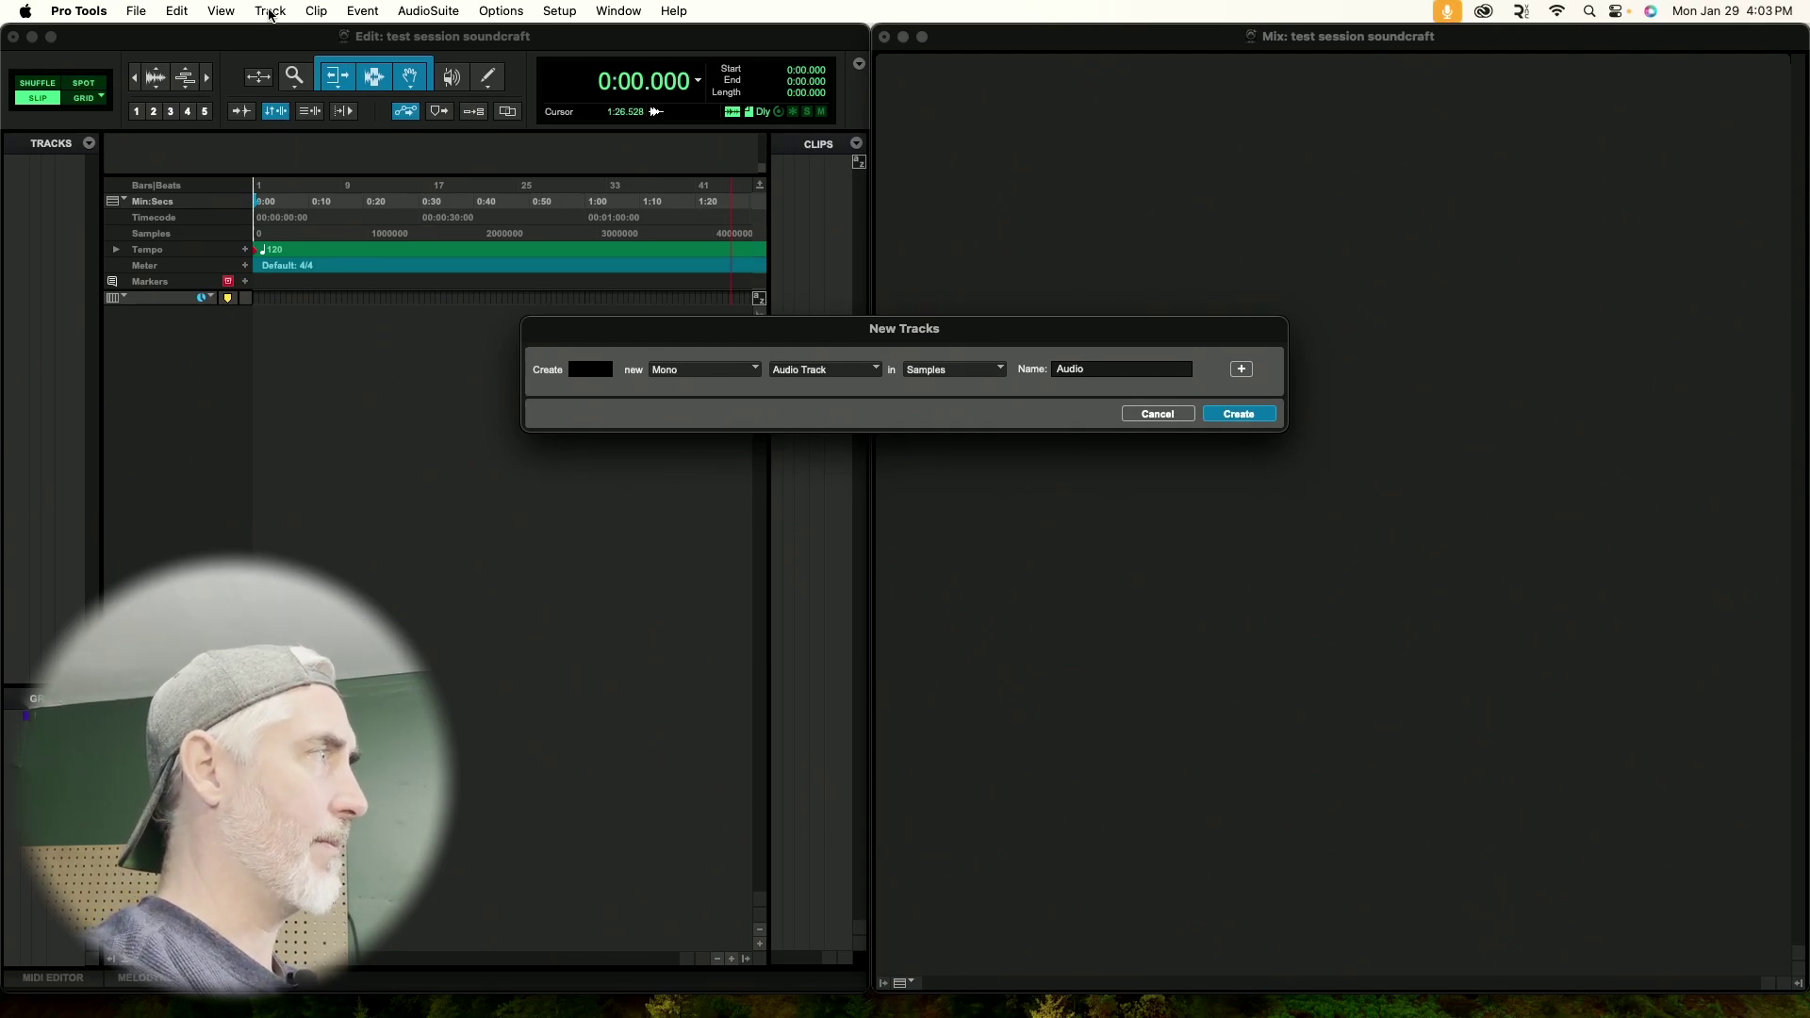
text(3)
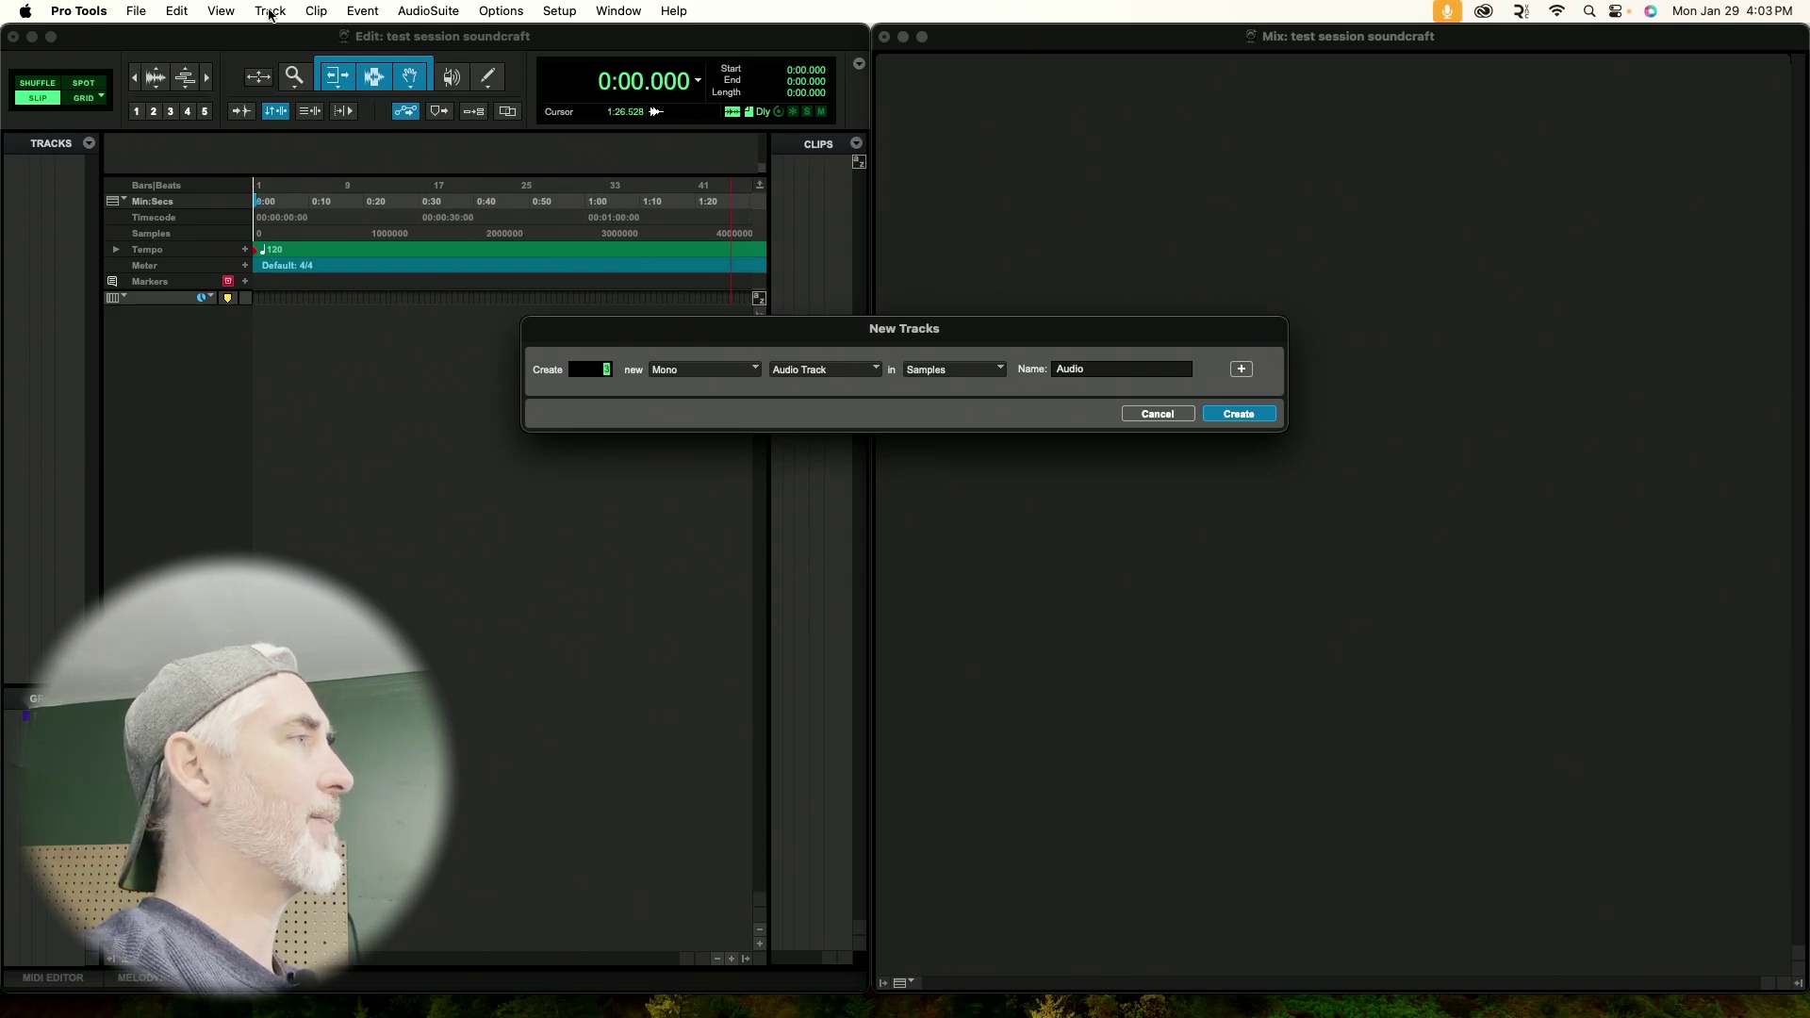
key(Return)
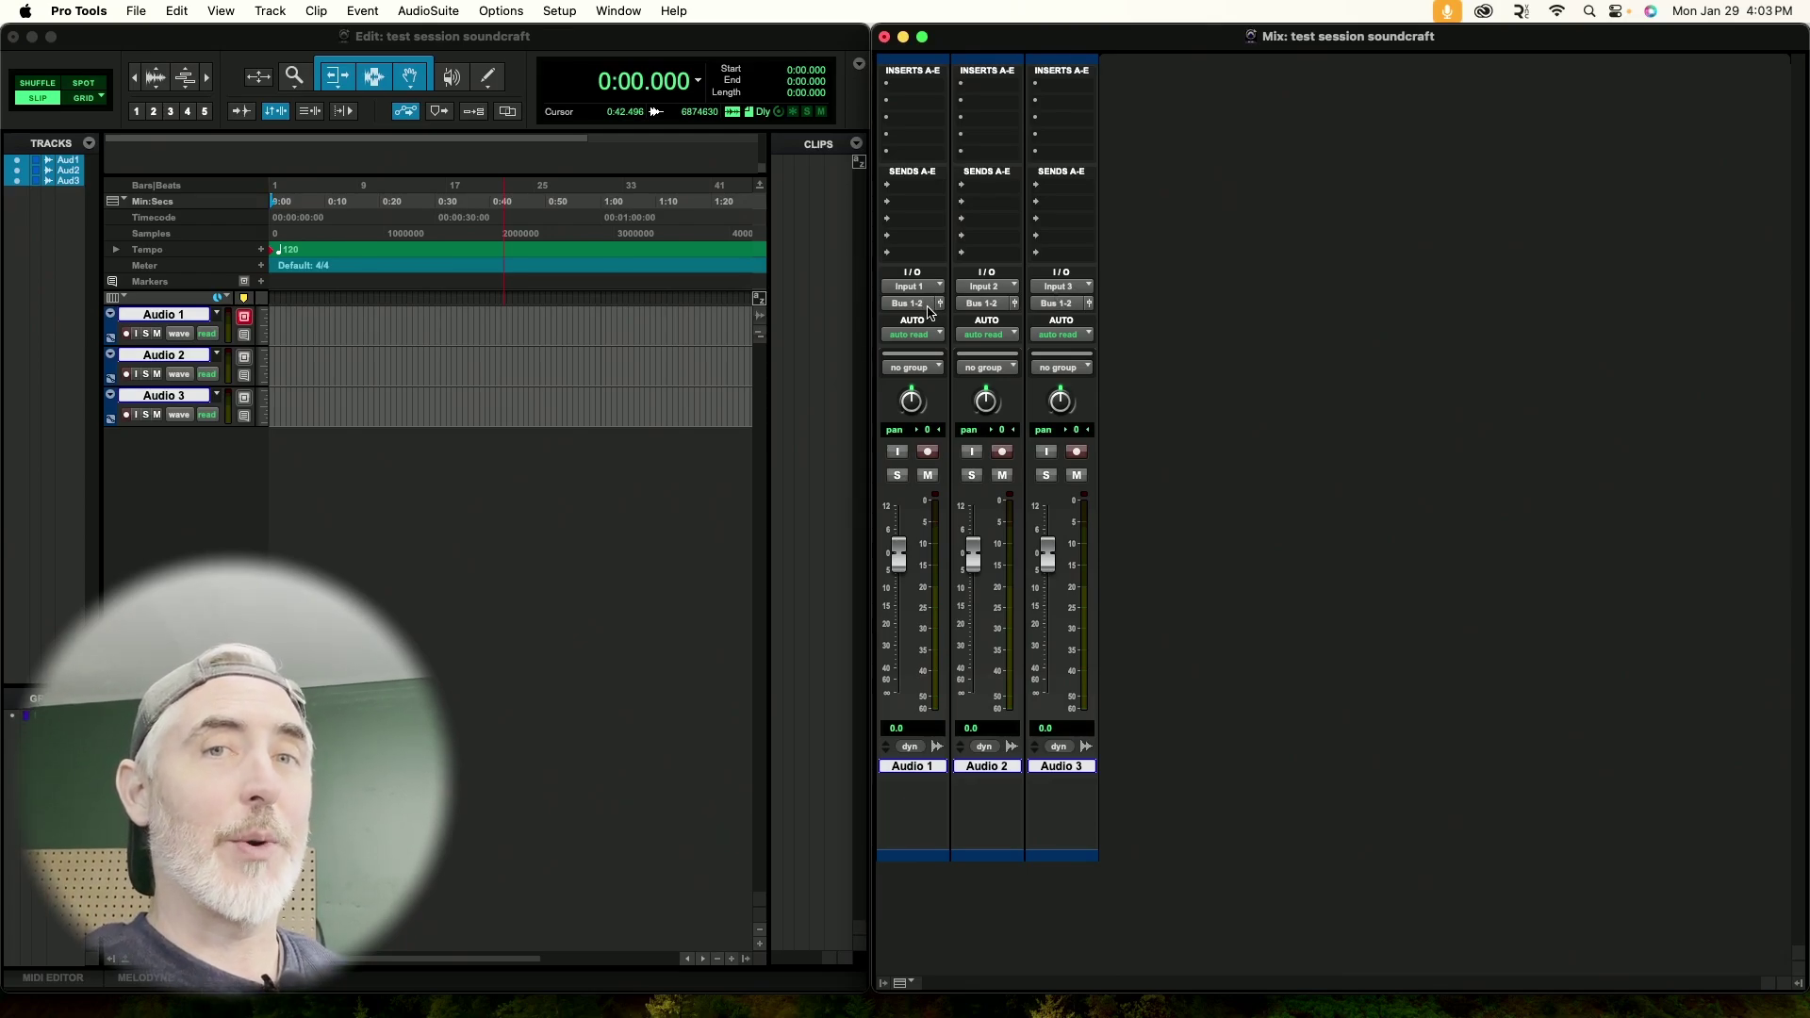
In I/O Setup's Input tab, rename input paths 1–3 to Input 11, Input 12 and Input 13
click(559, 10)
click(574, 139)
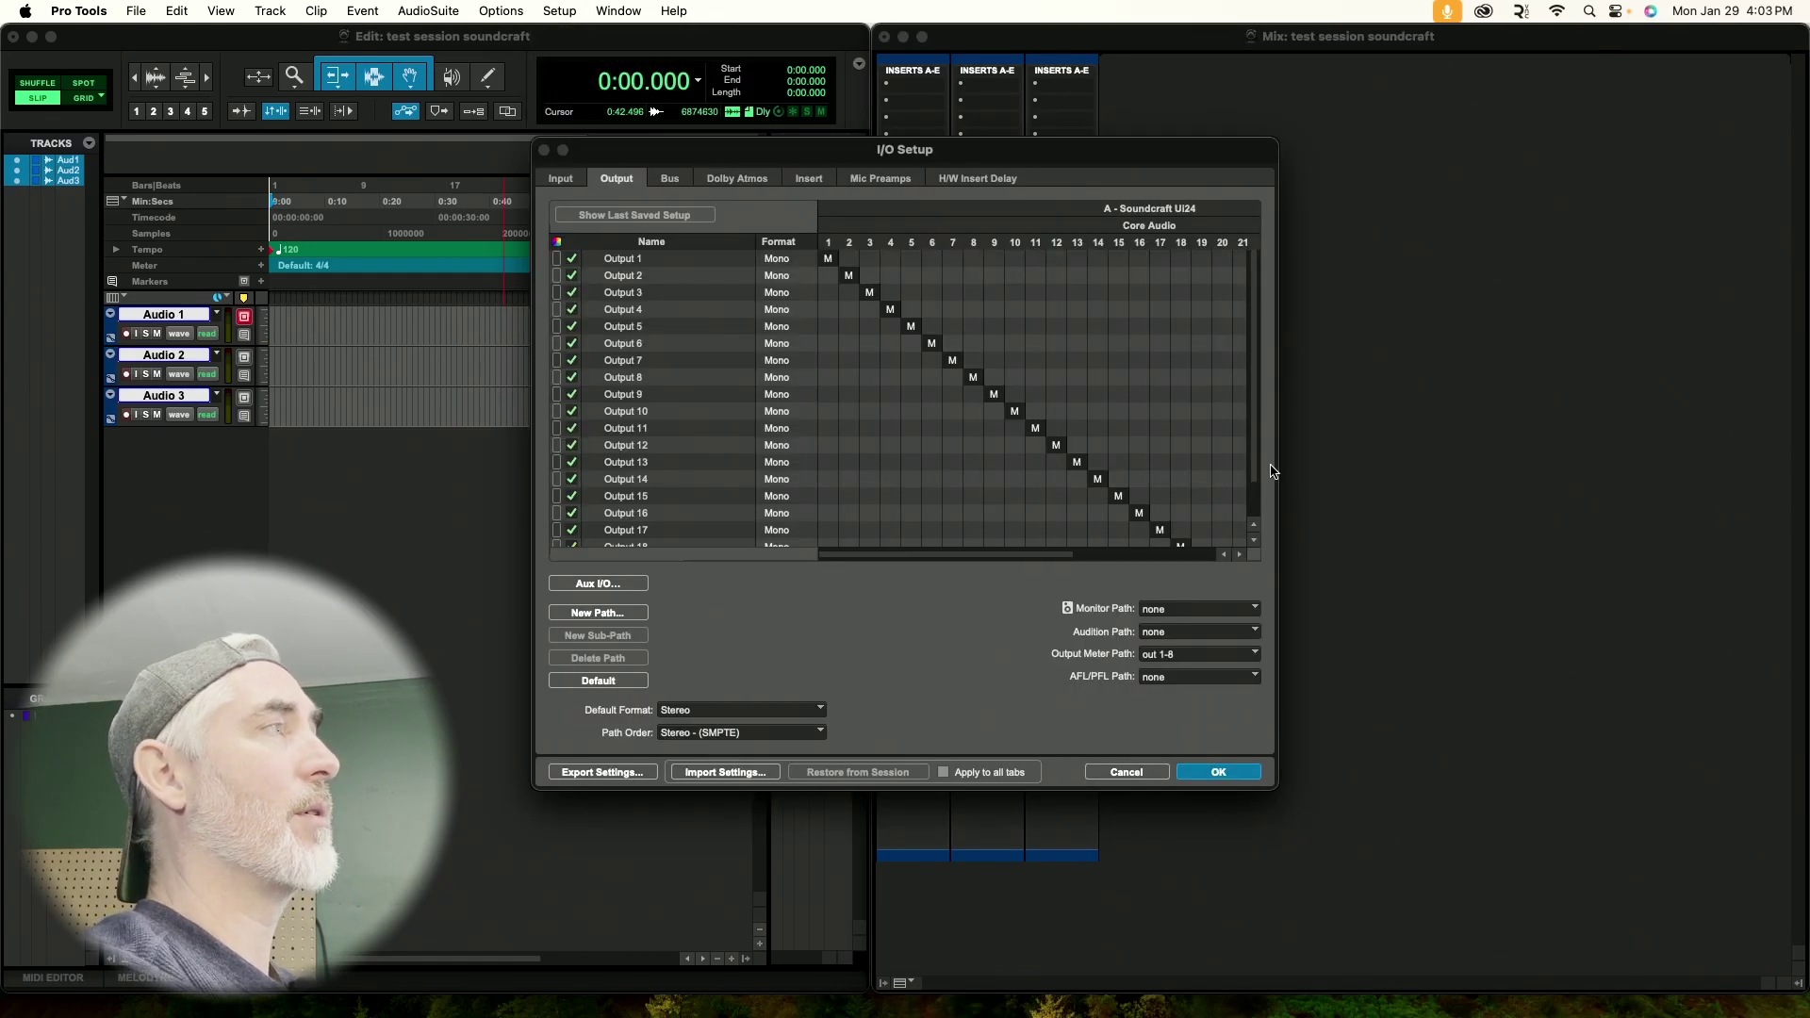
click(565, 178)
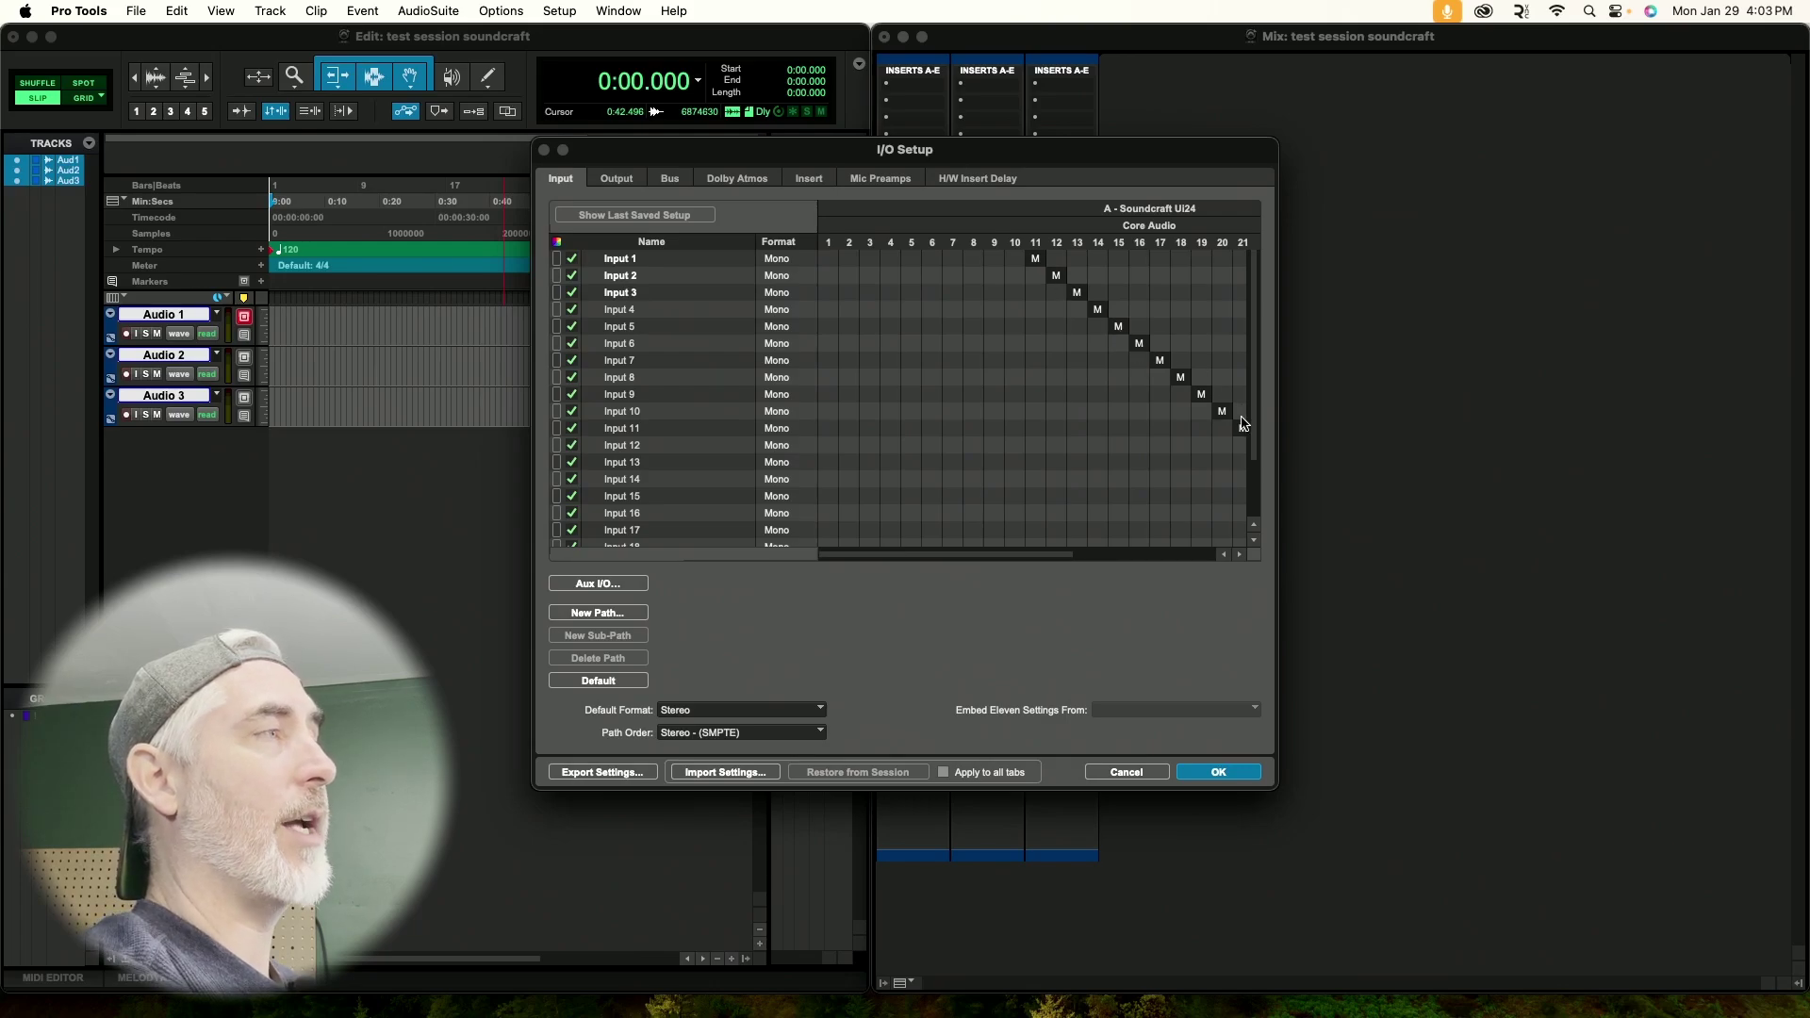
double_click(655, 262)
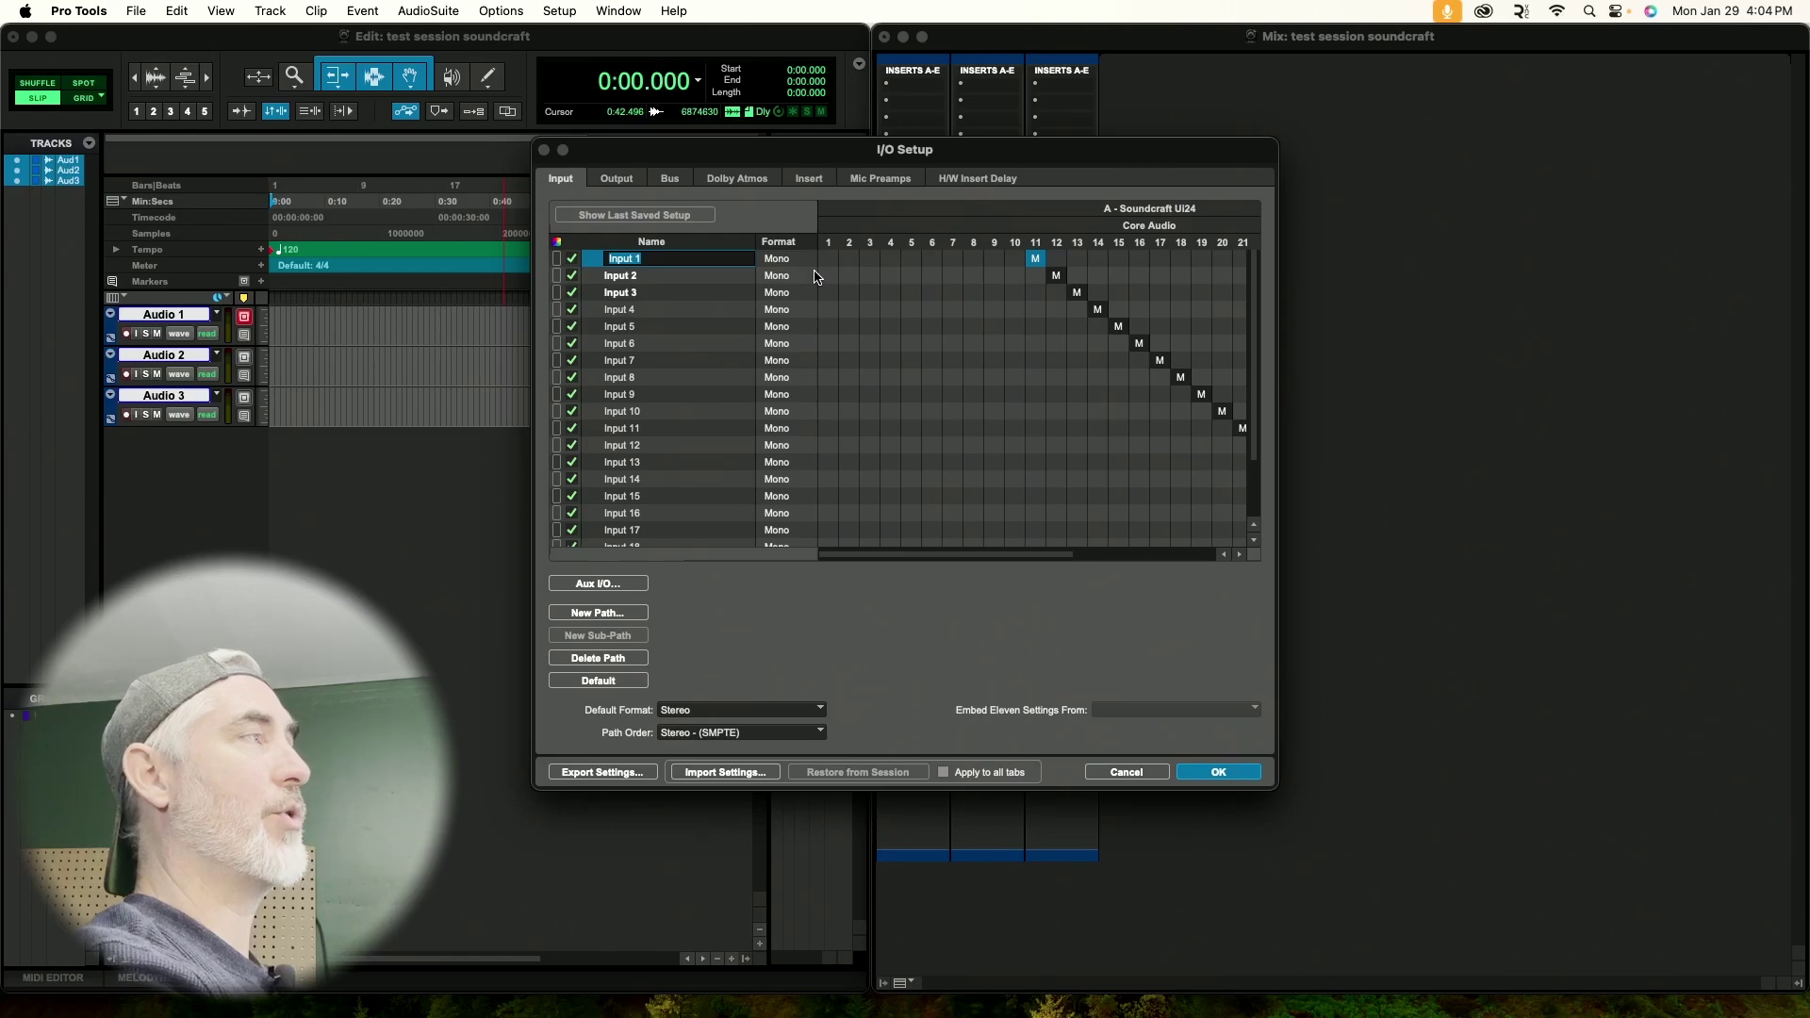
text(input 11)
key(Tab)
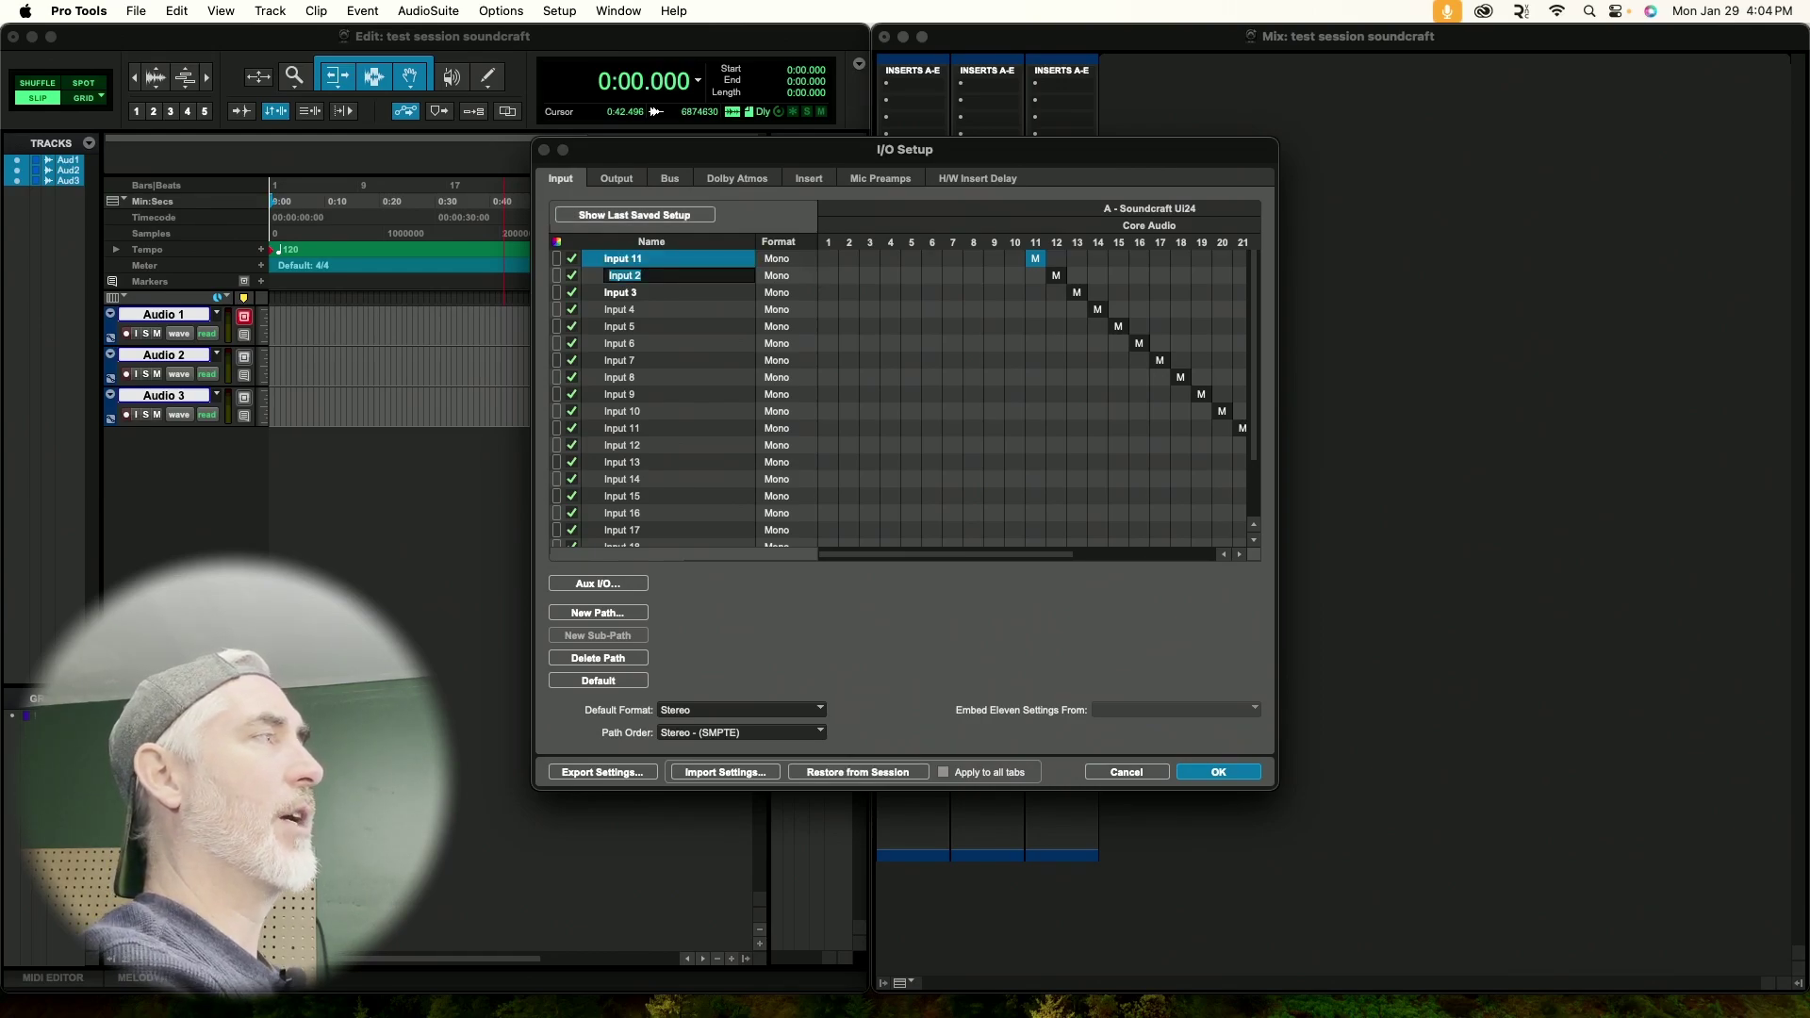
text(input 12)
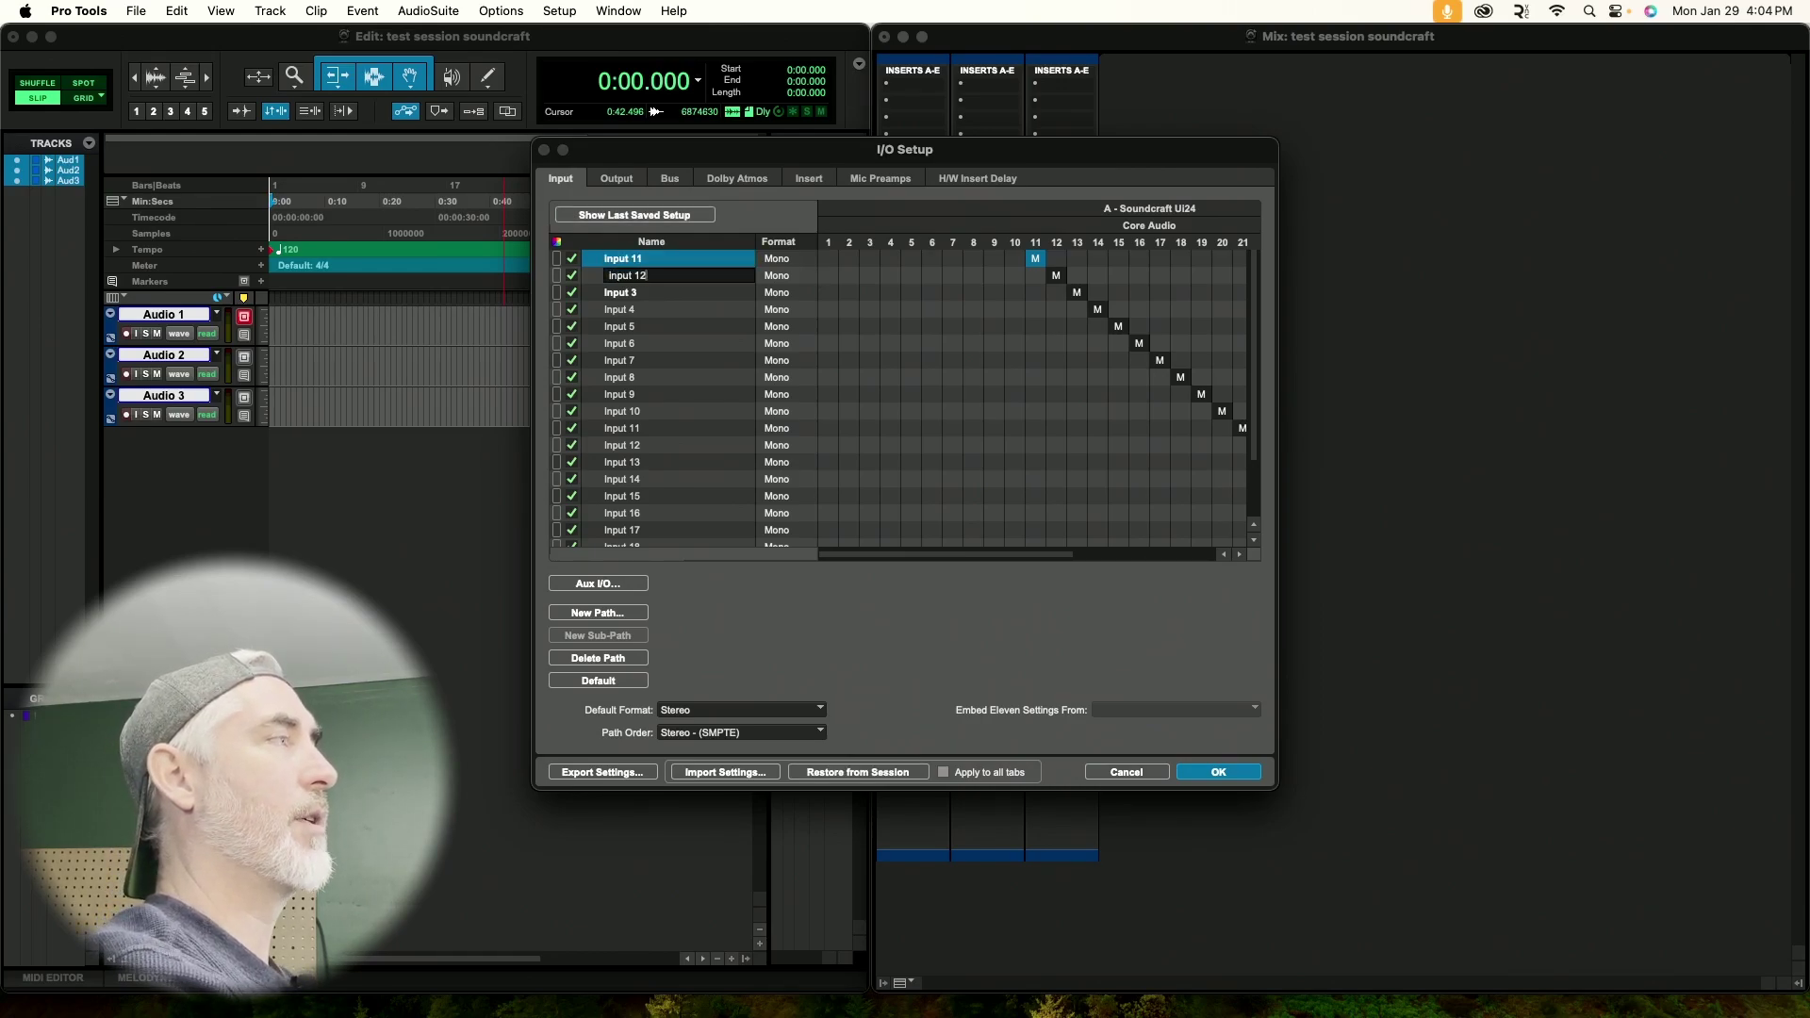
key(Tab)
text(input)
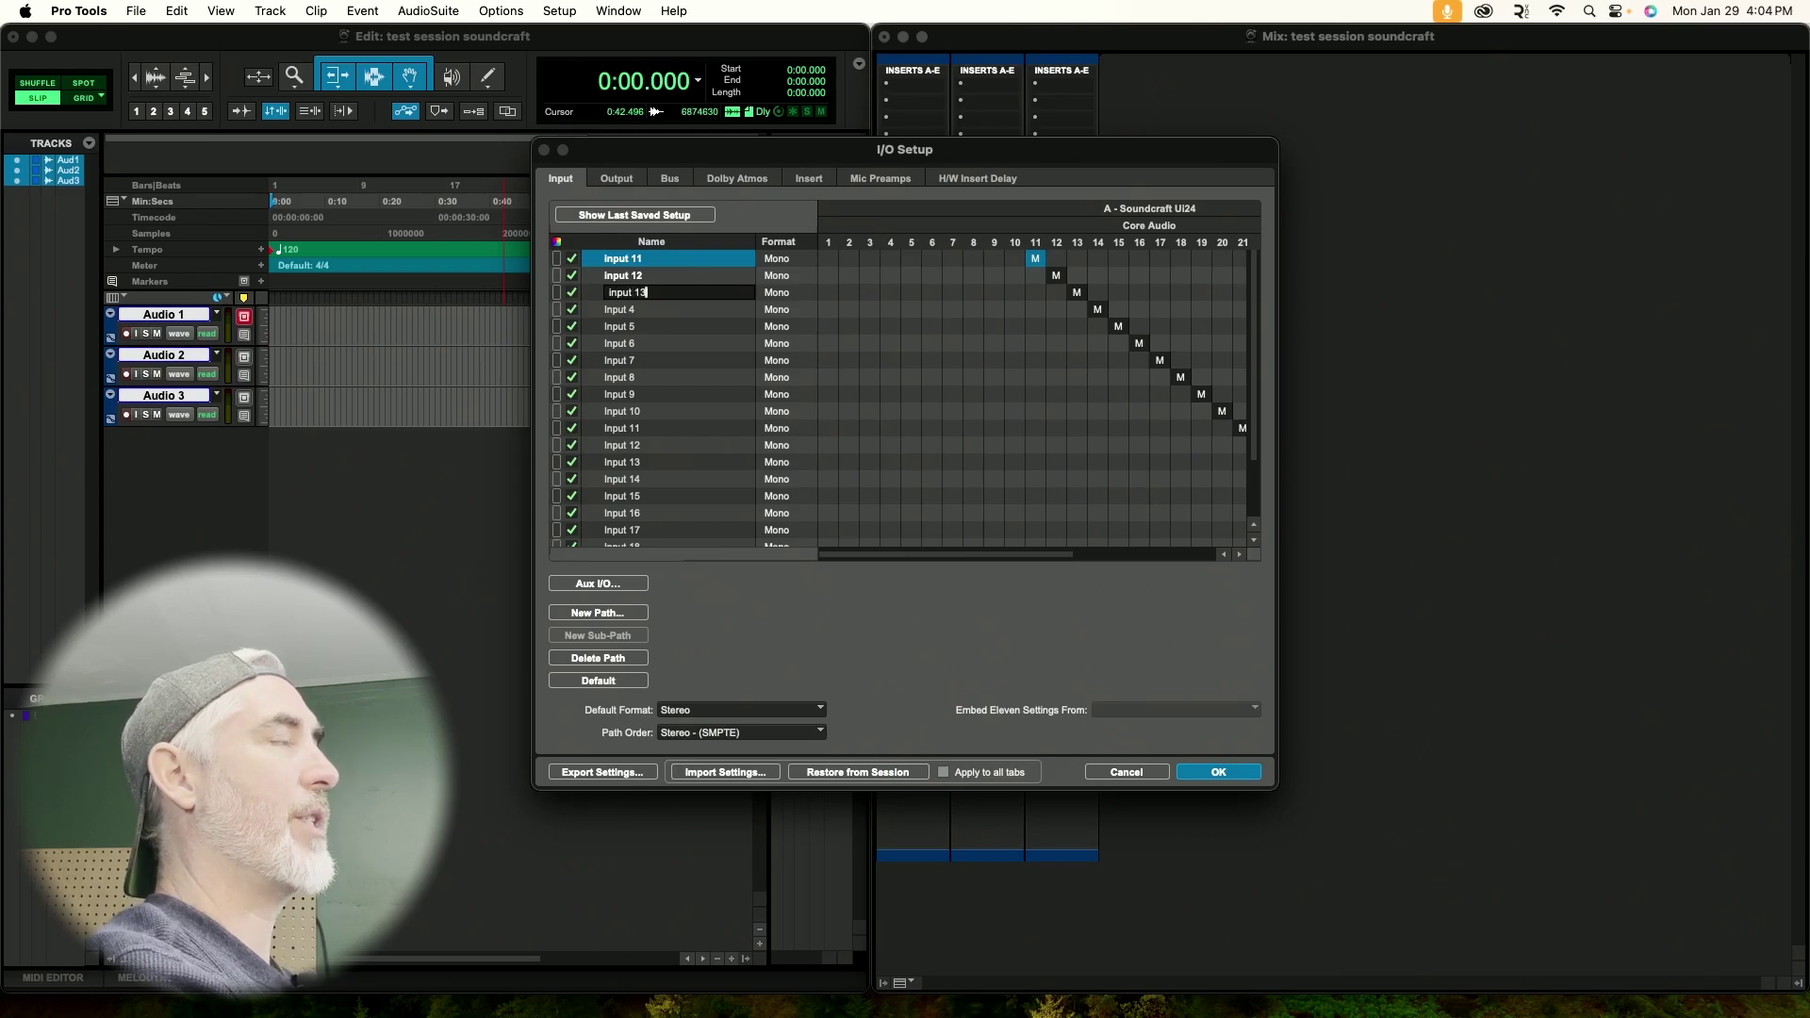
text( 13)
key(Return)
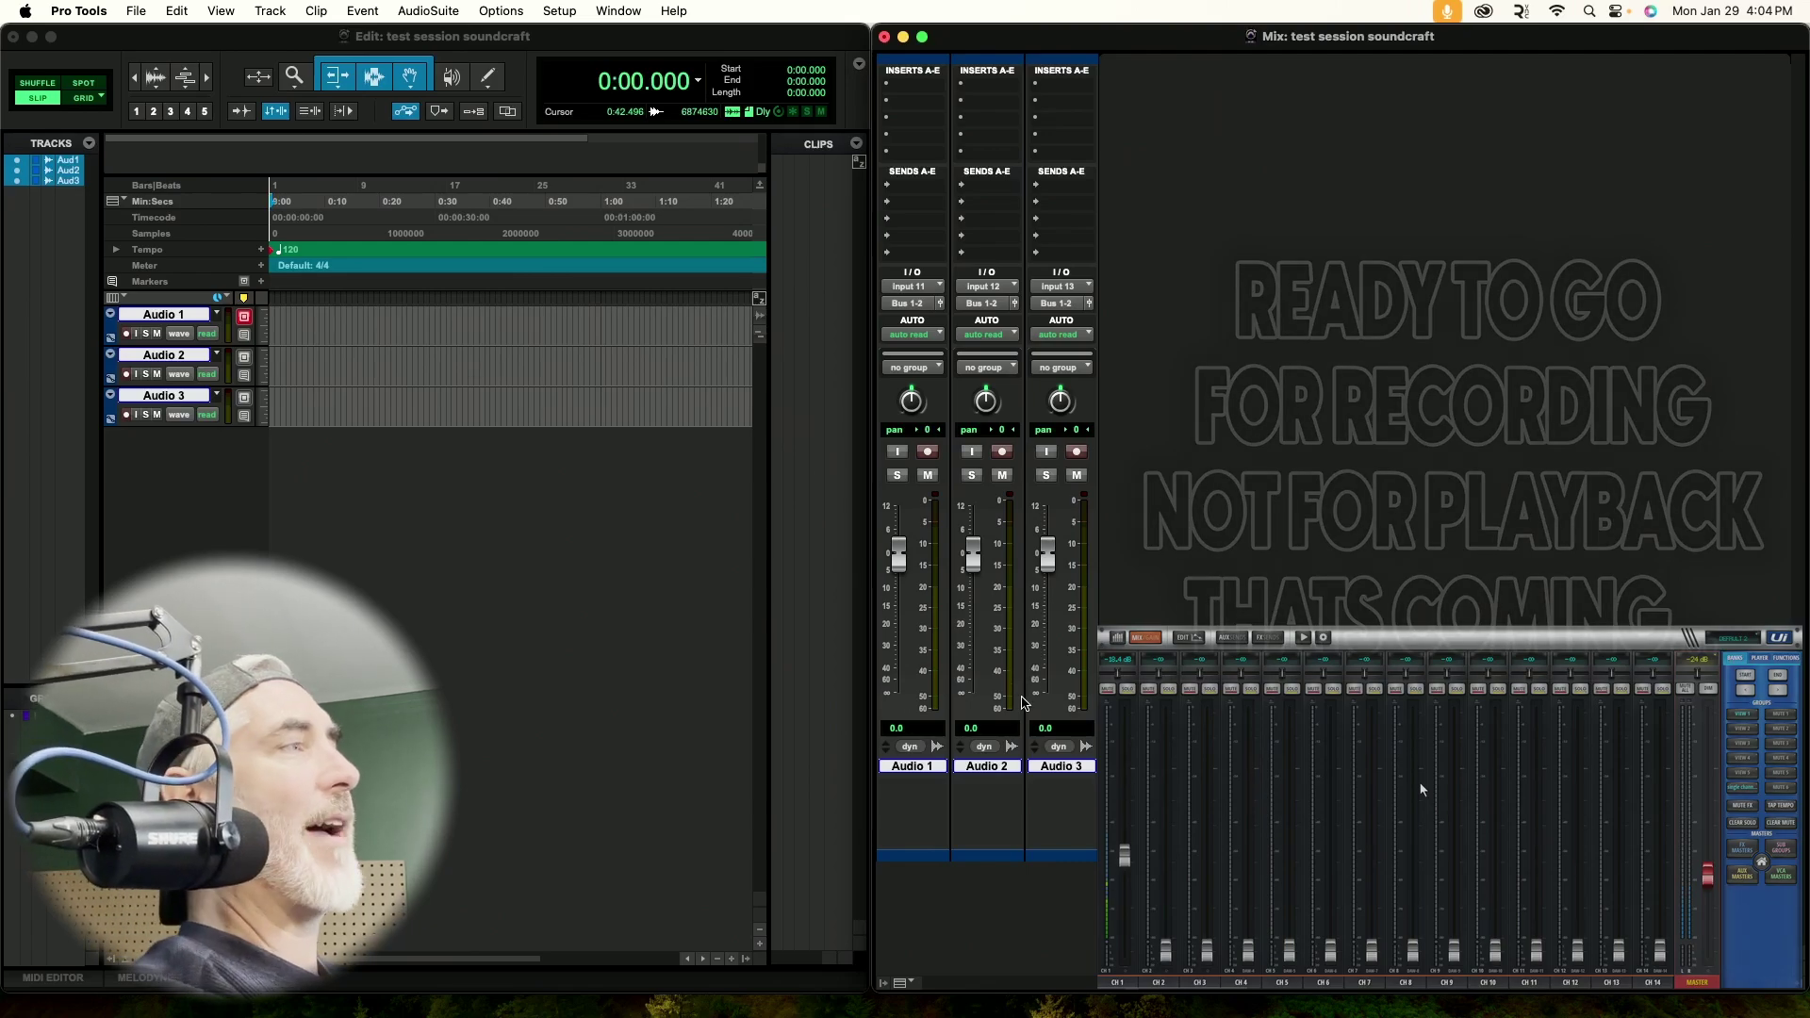
Arm Audio 1, set Ui24 CH 1 near -10 dB, record from 0:11.264, then enlarge the track
click(928, 452)
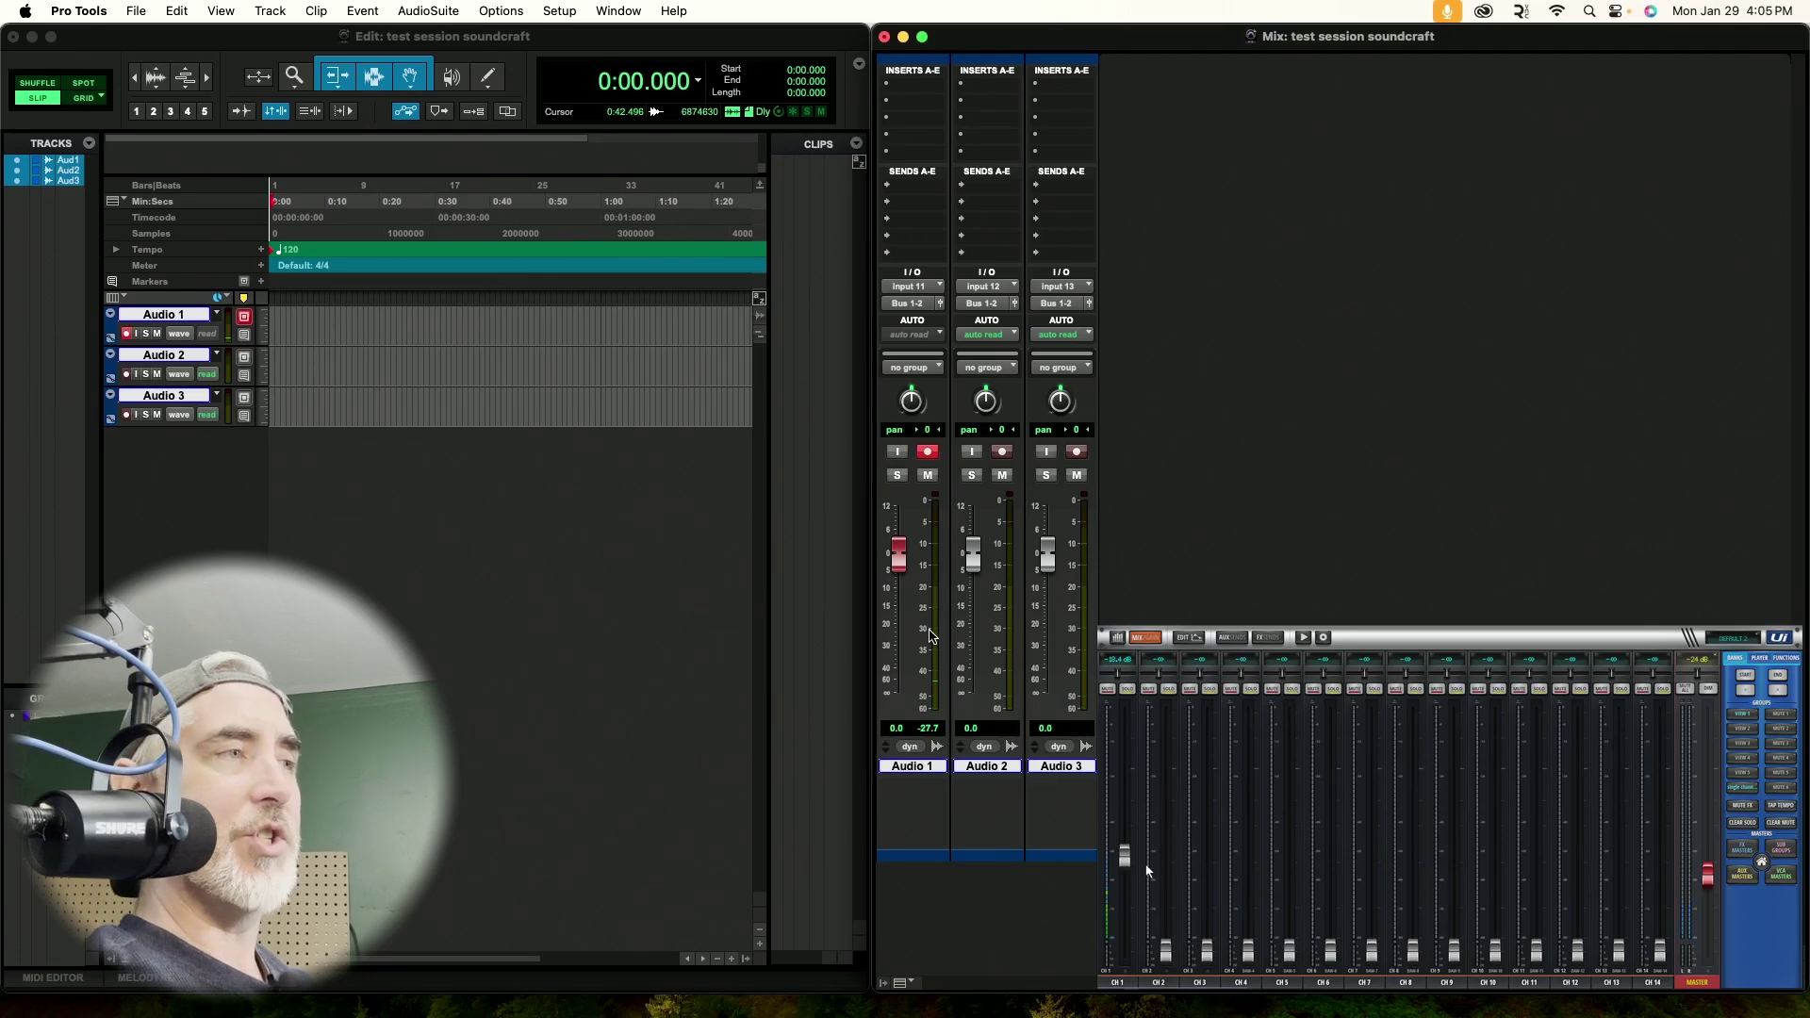
drag(1124, 856, 1126, 827)
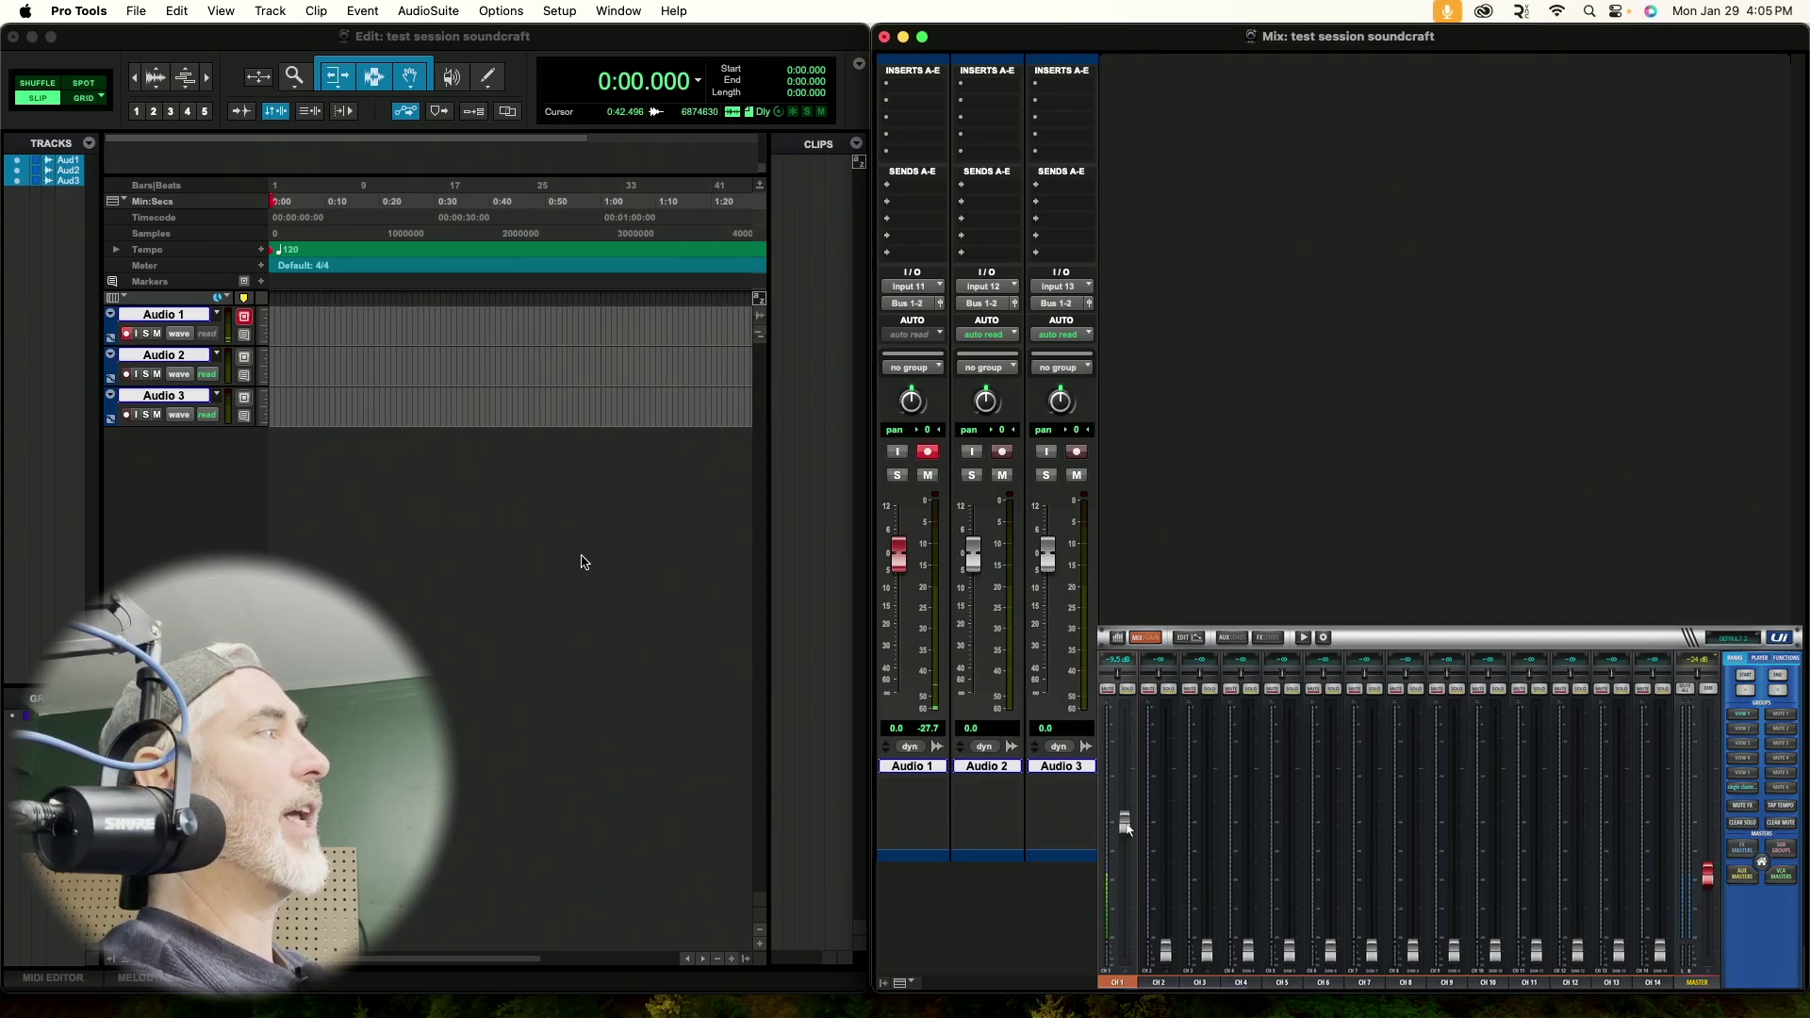
click(331, 324)
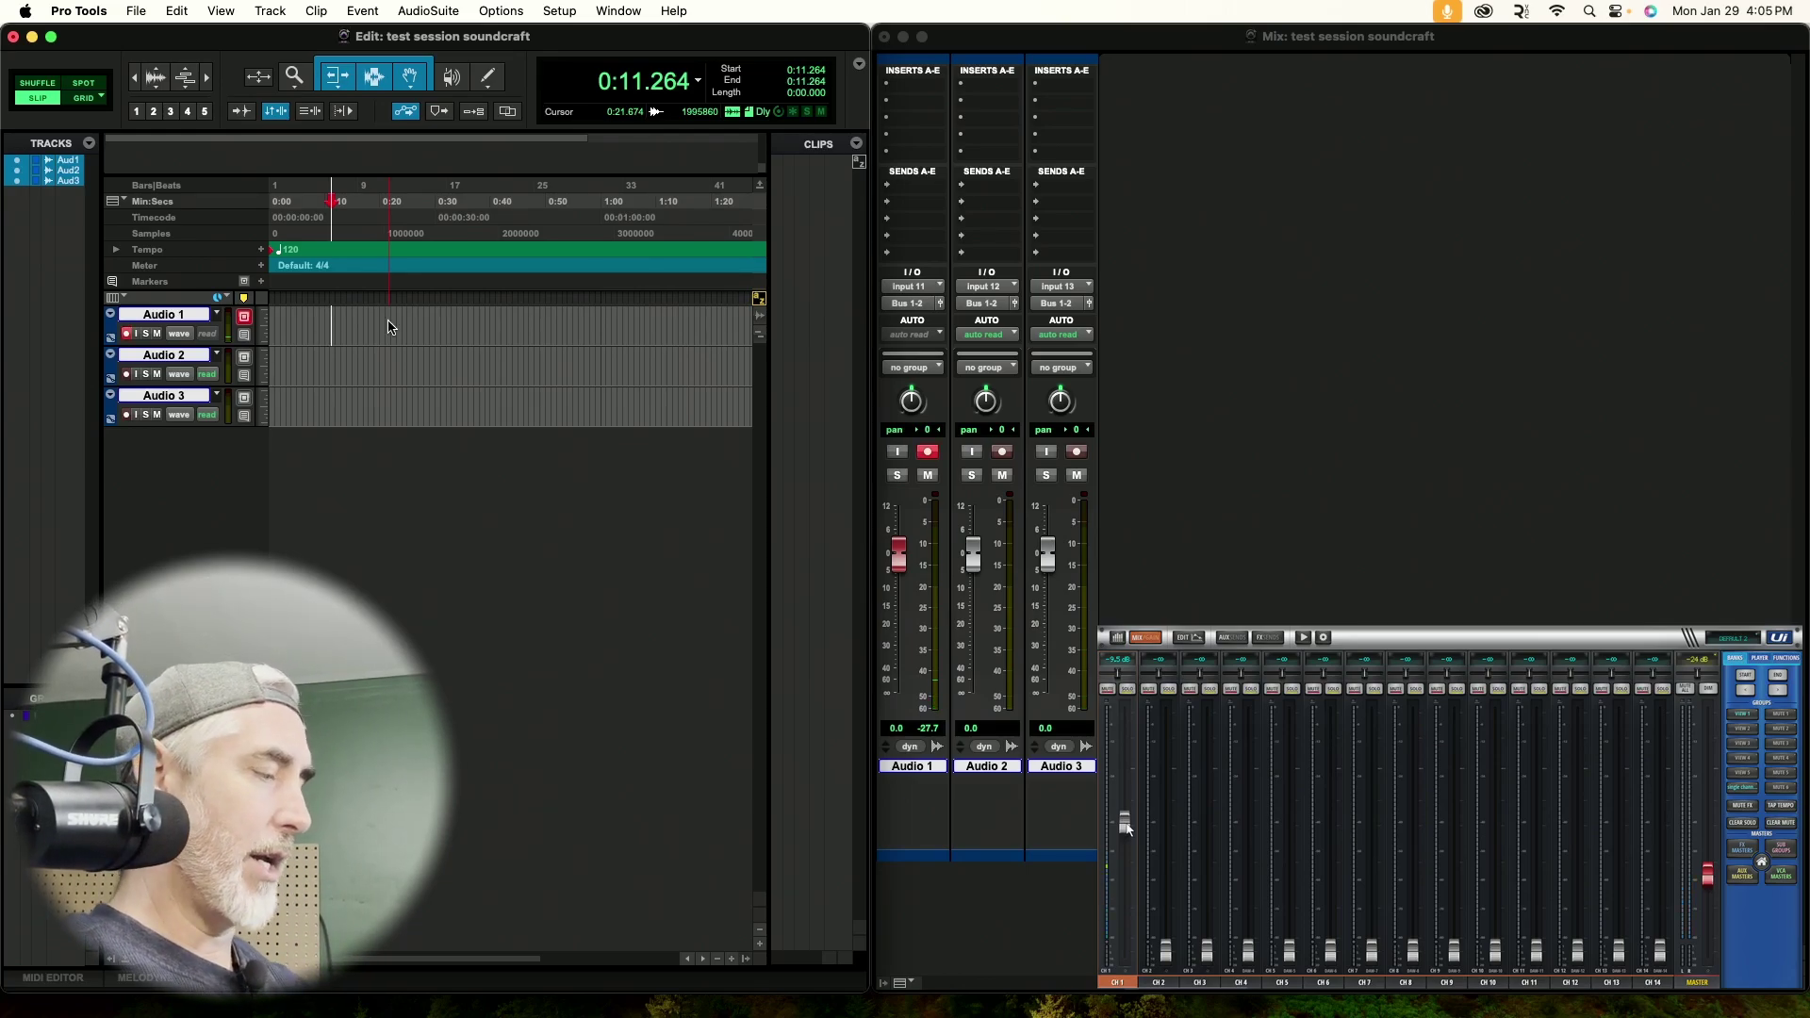
key(super+space)
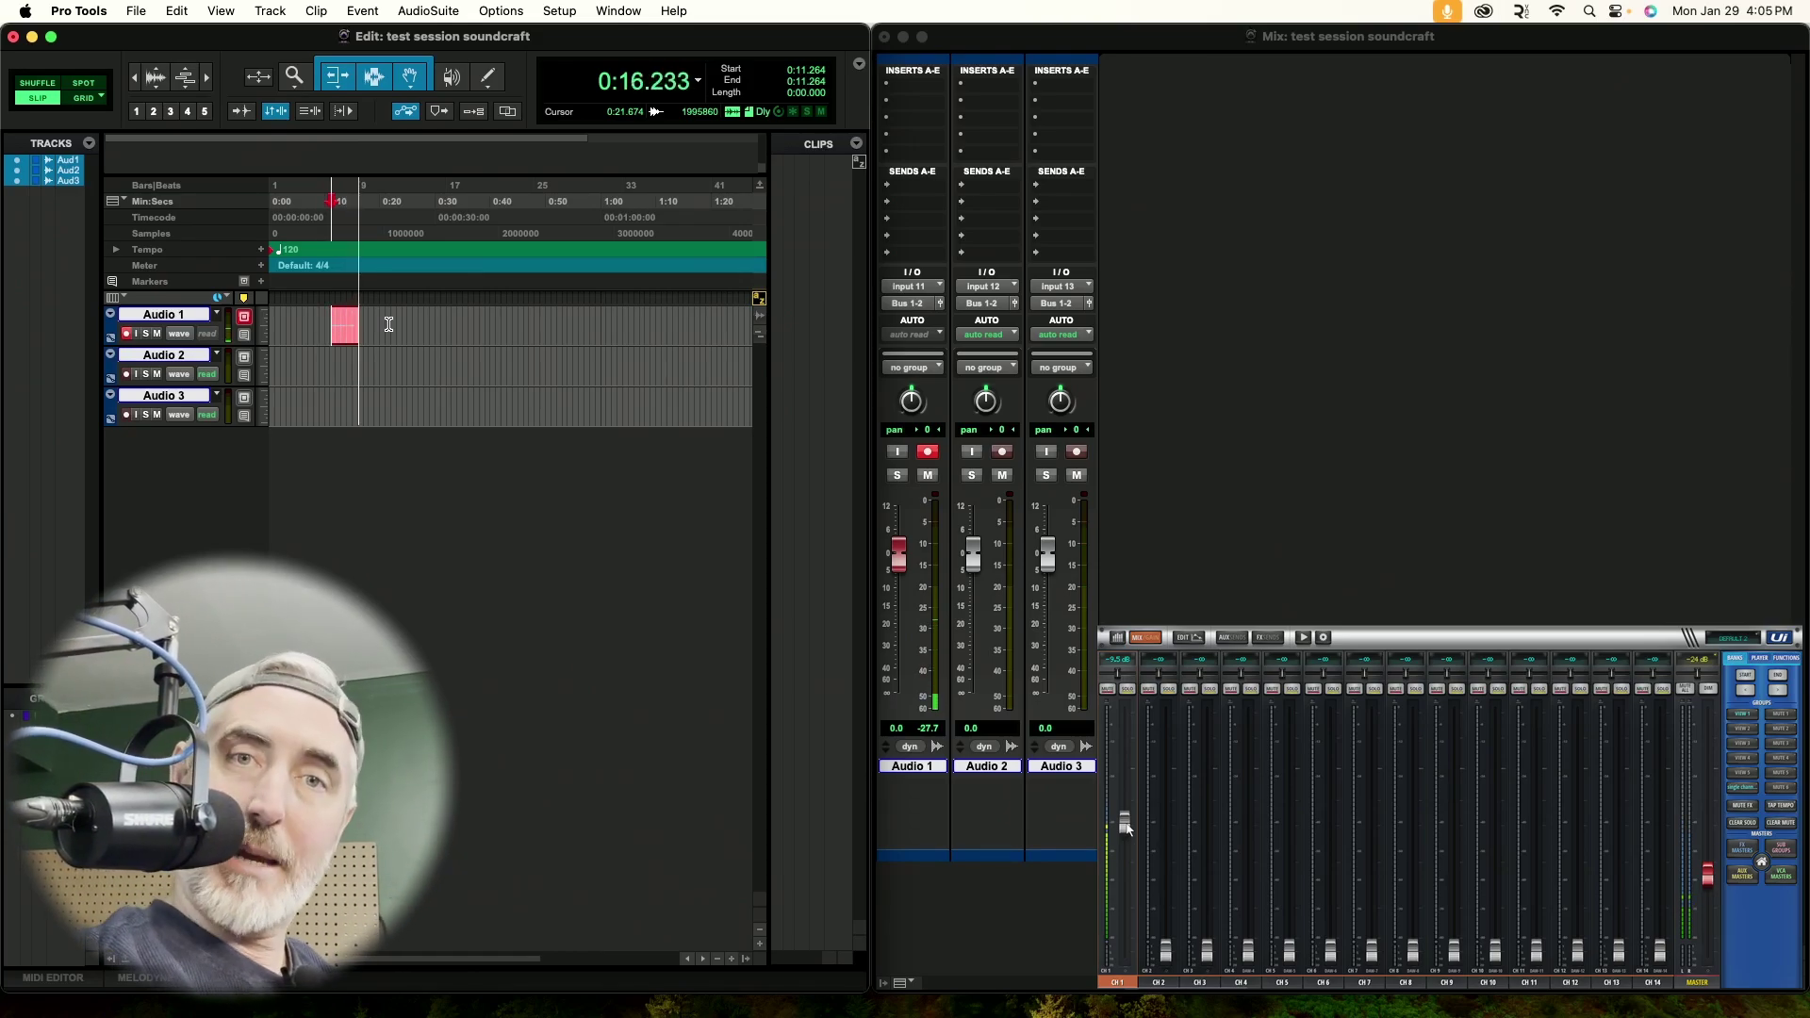
key(space)
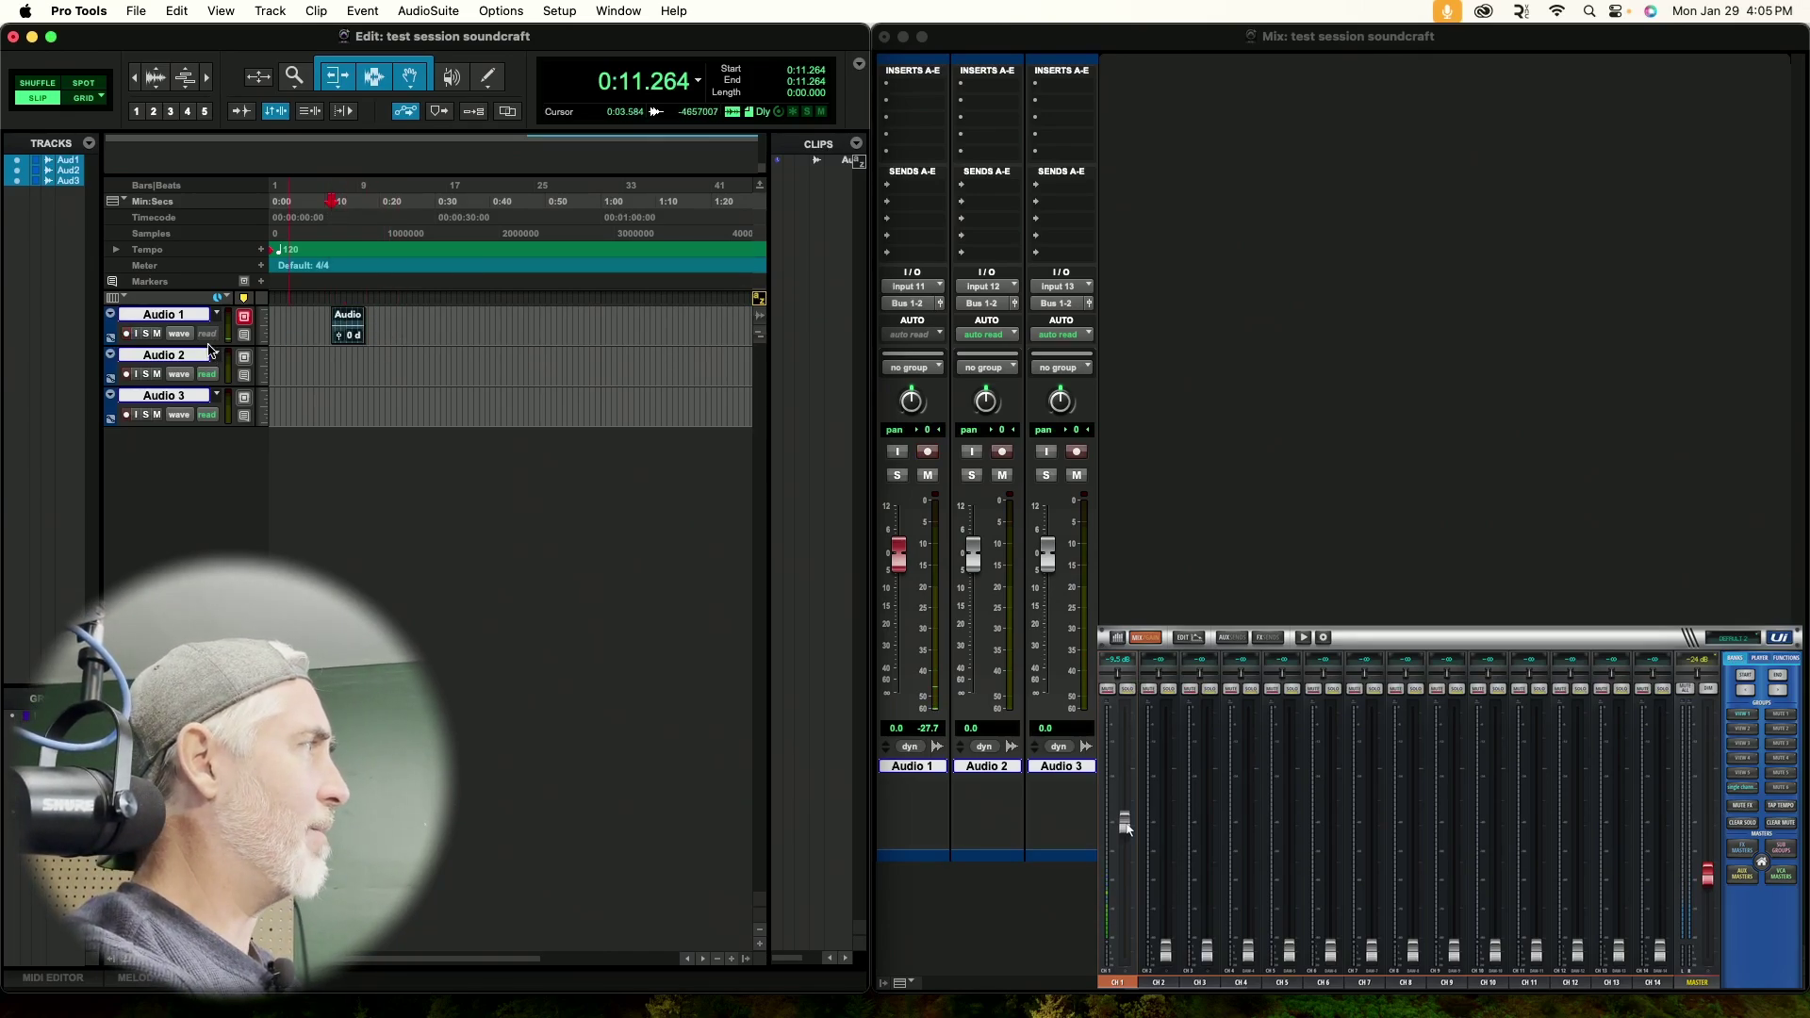
key(ctrl+Down)
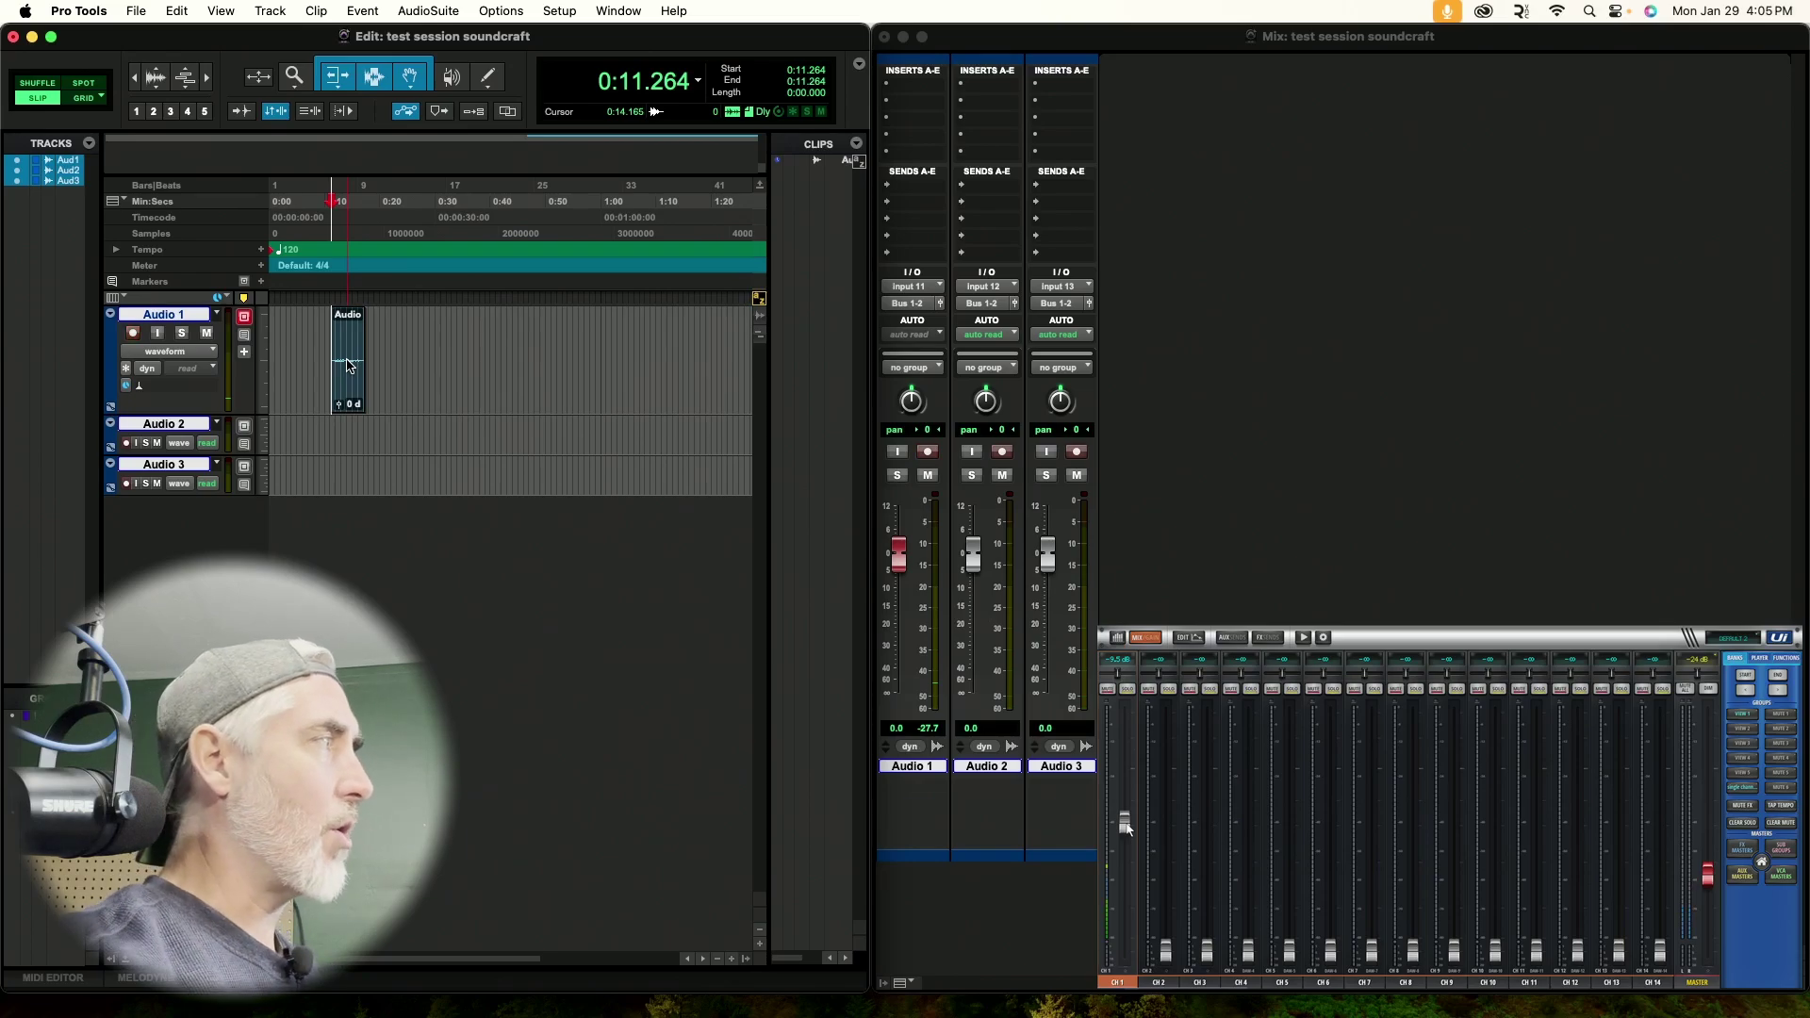
Disarm Audio 1, play back the new clip, then select channel 4 on the Ui24 mixer
click(134, 333)
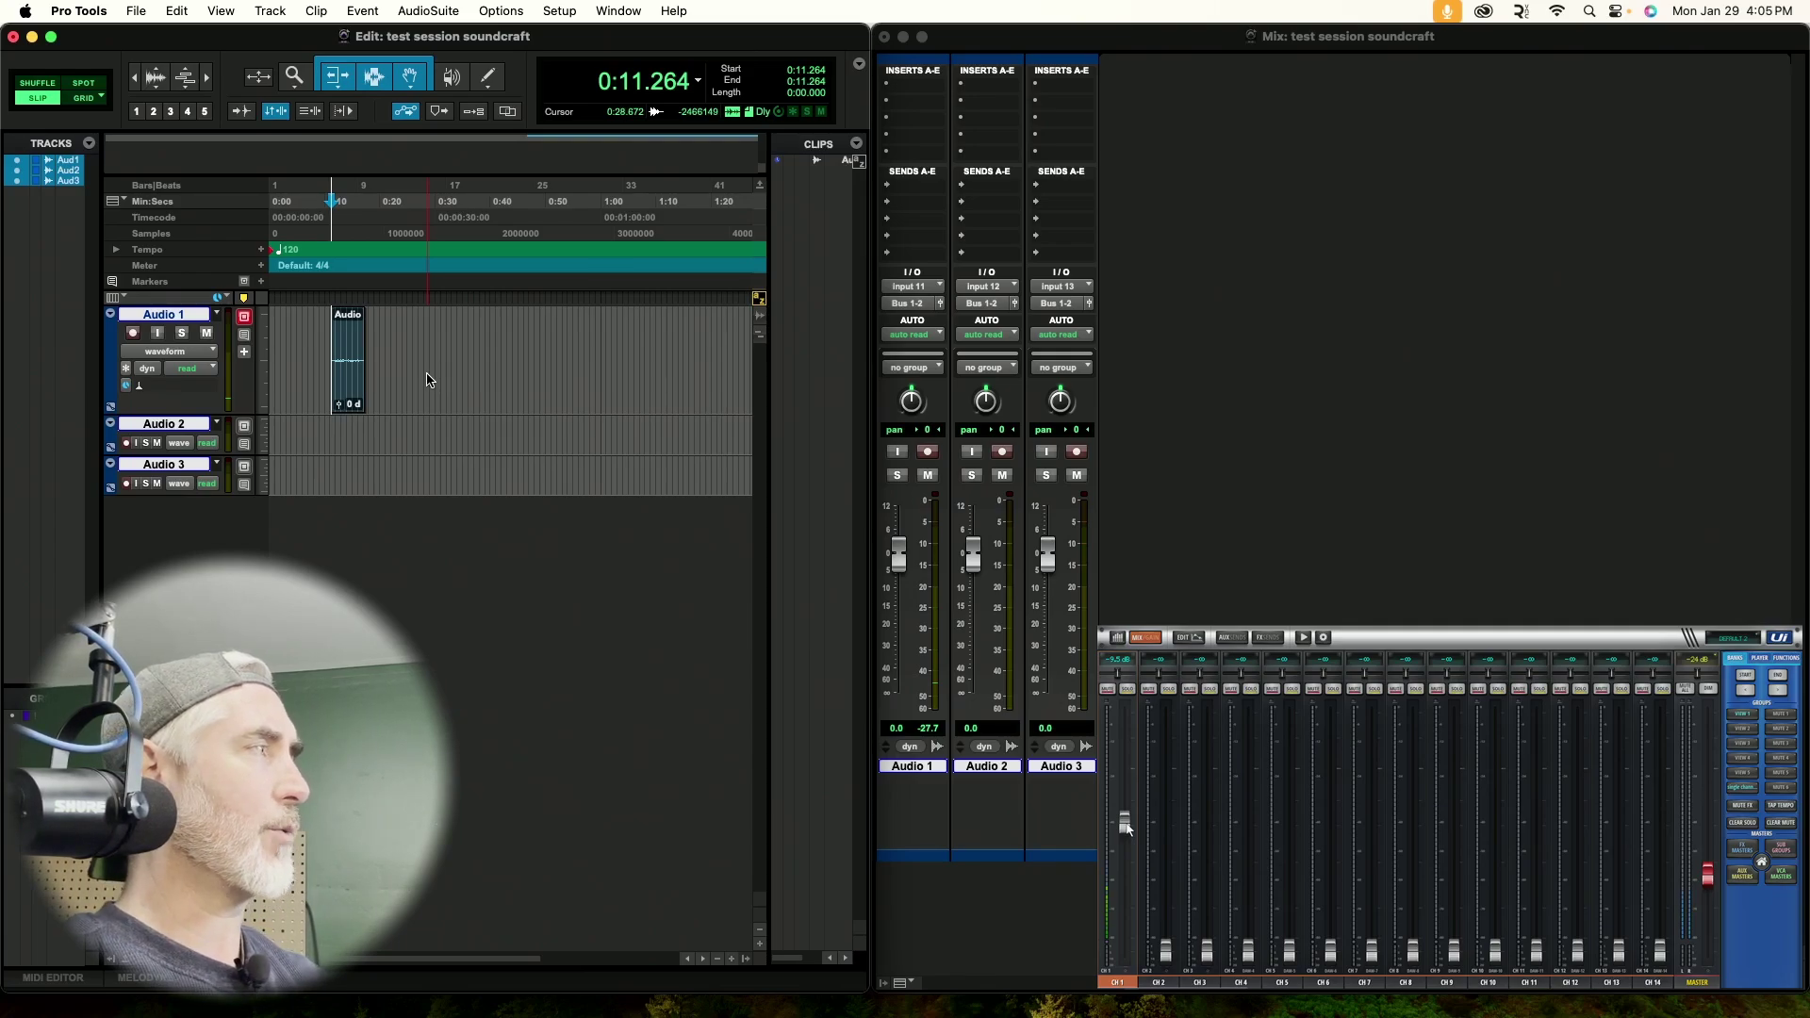
key(space)
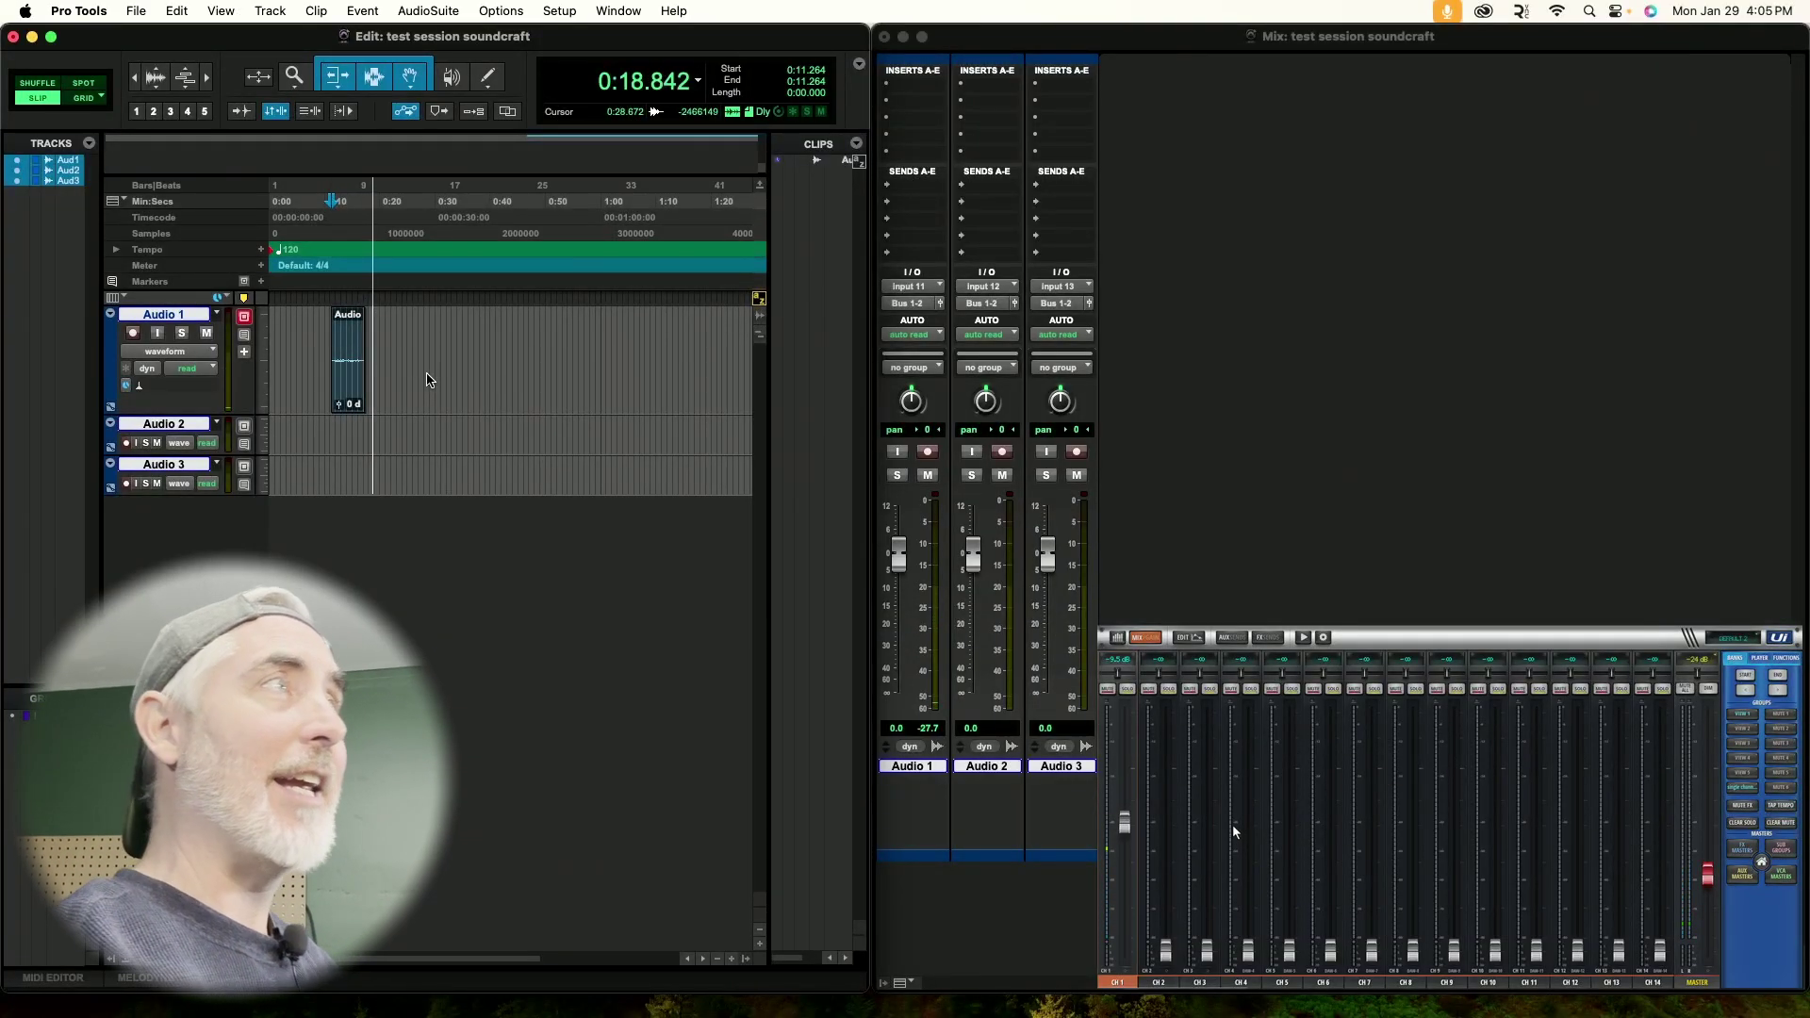
key(space)
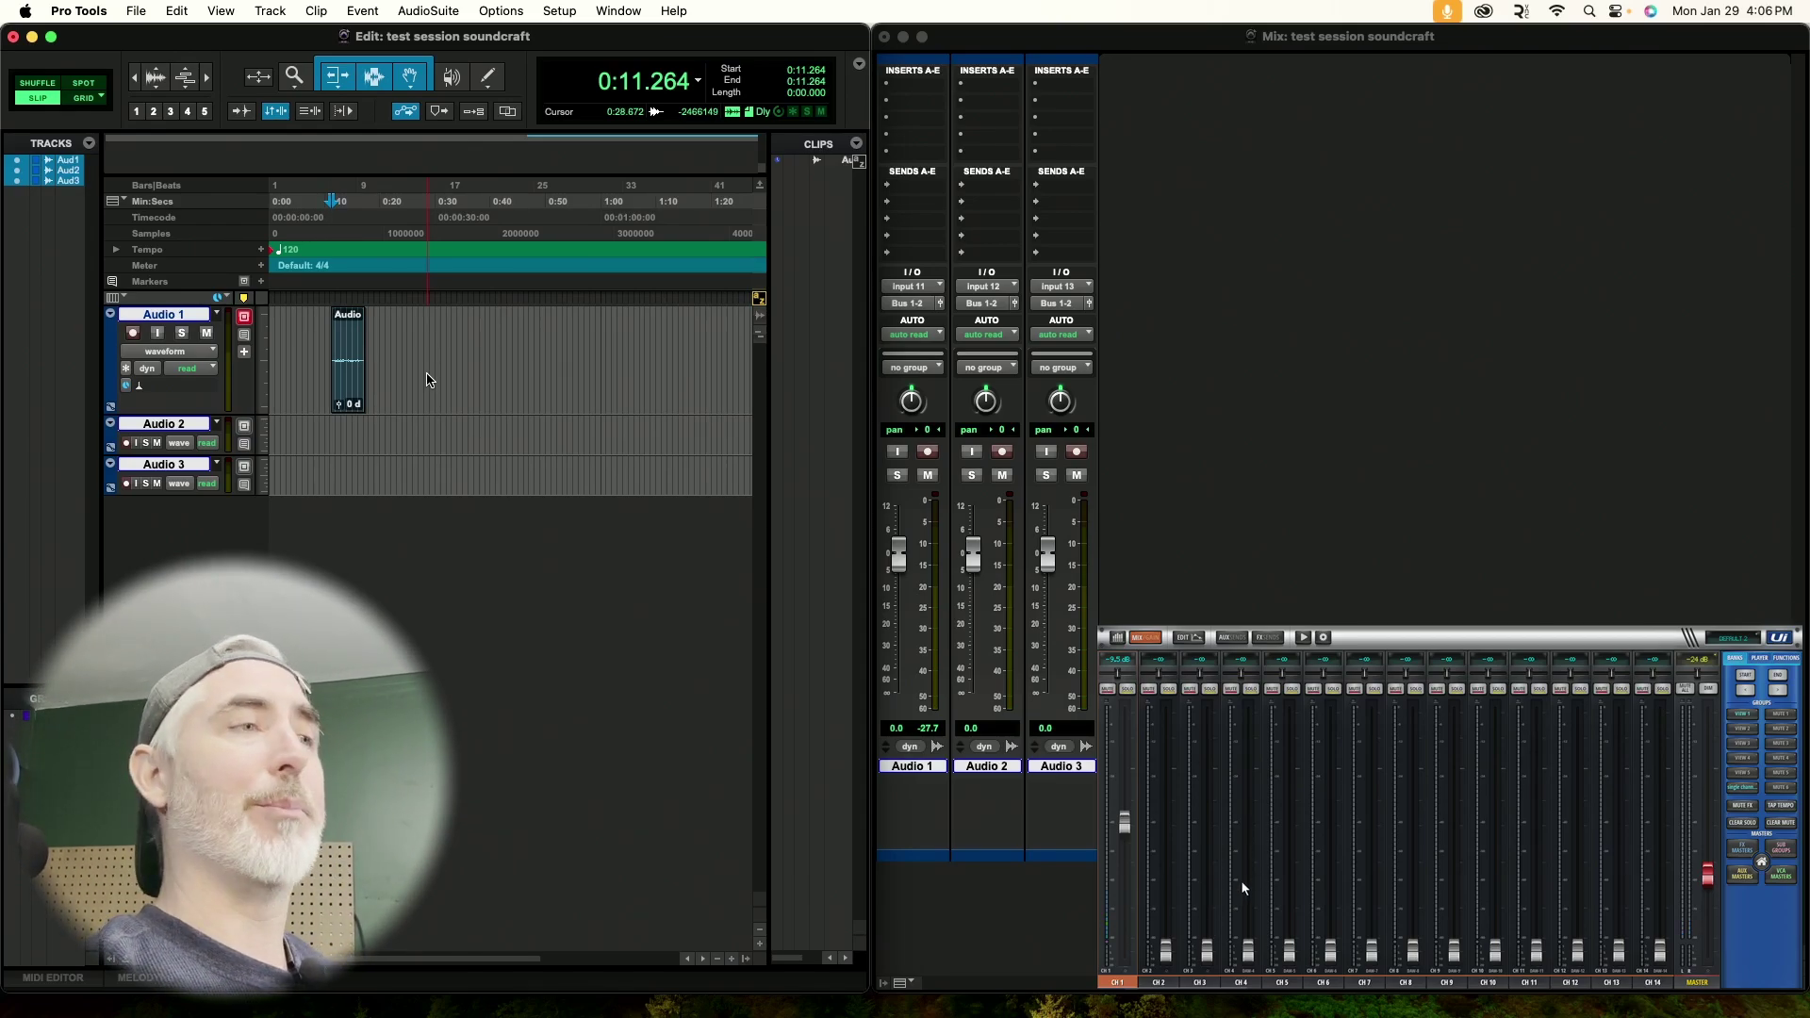
click(1242, 964)
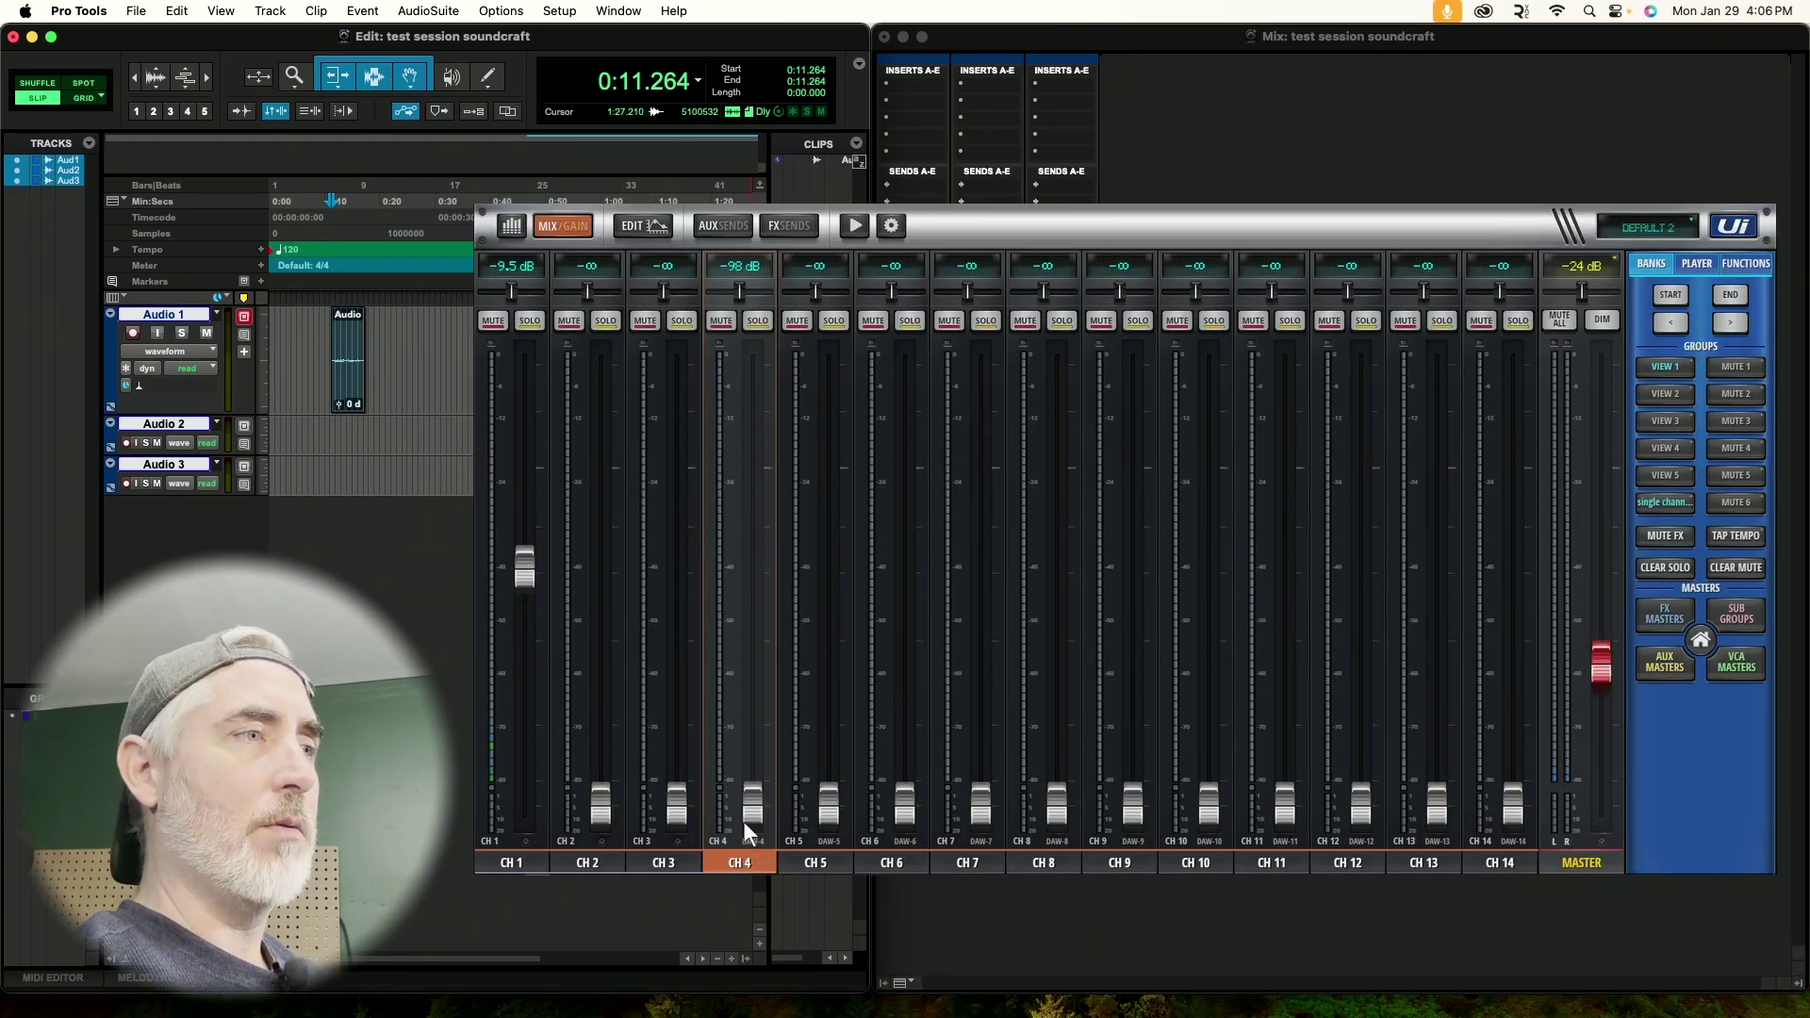
Pull Ui24 channel 4 fully down, patch it to USB-DAW slot 1, and test playback
drag(745, 812, 747, 840)
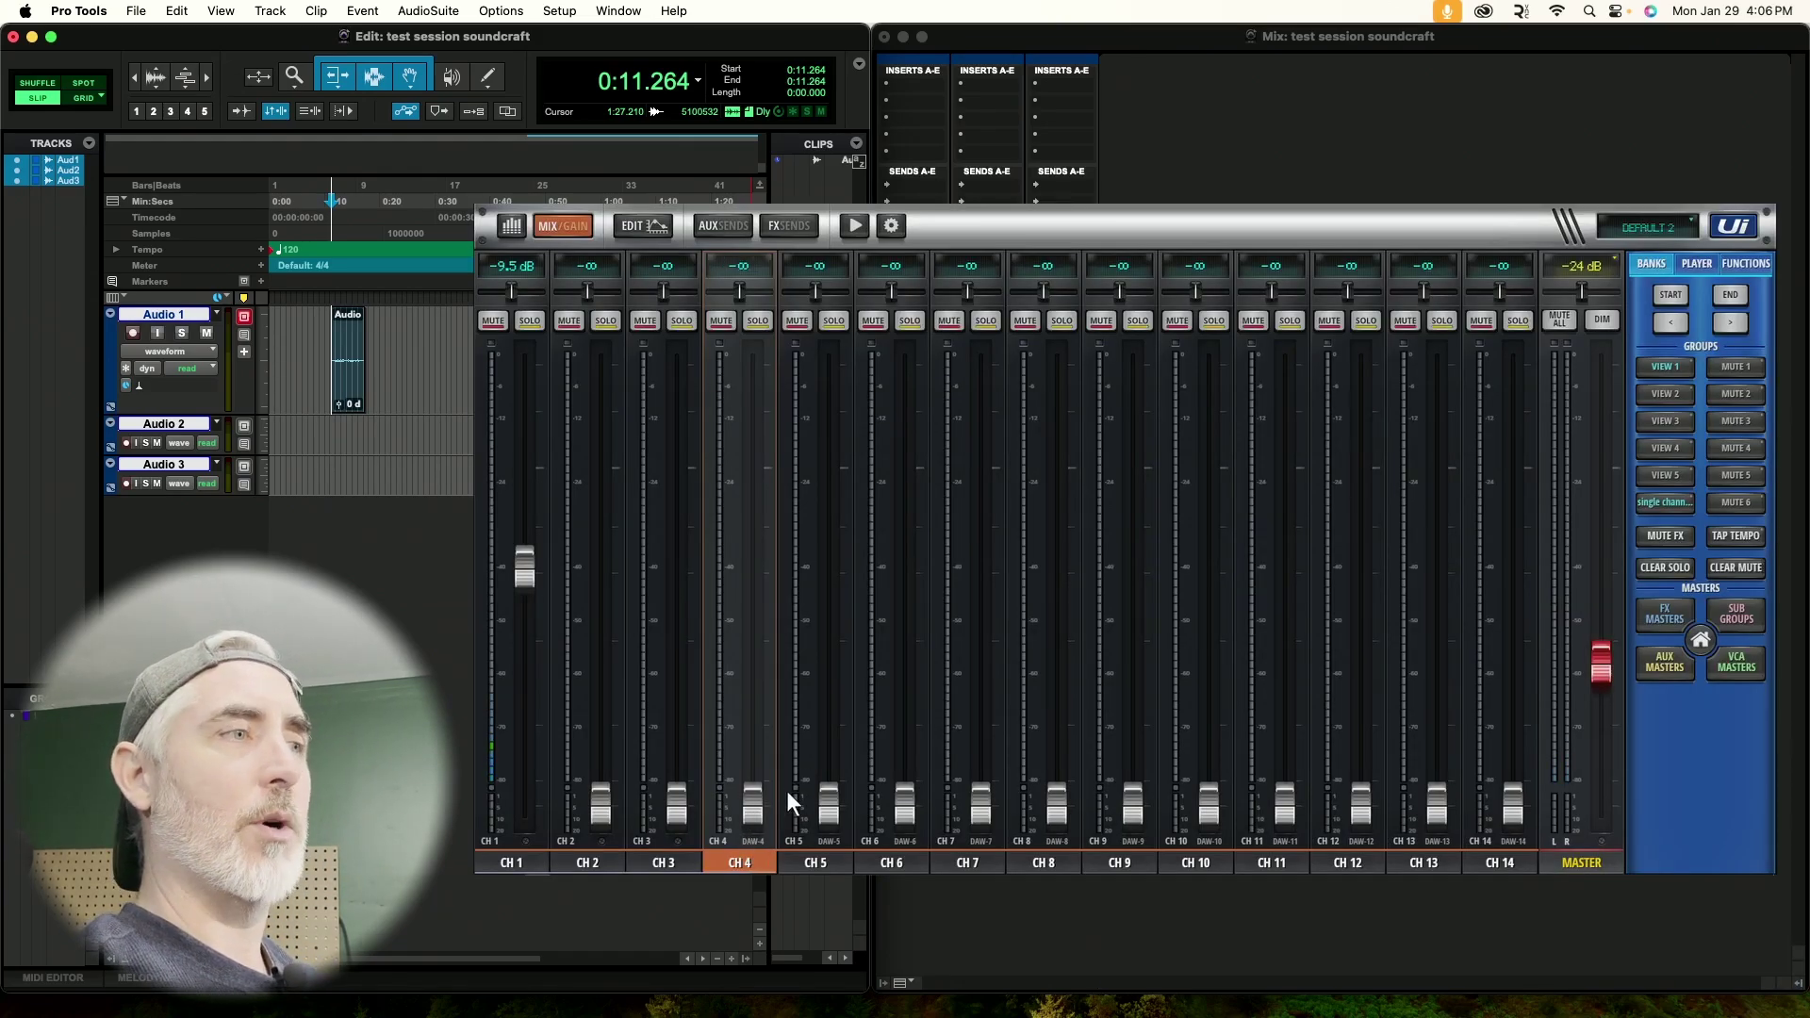
click(645, 225)
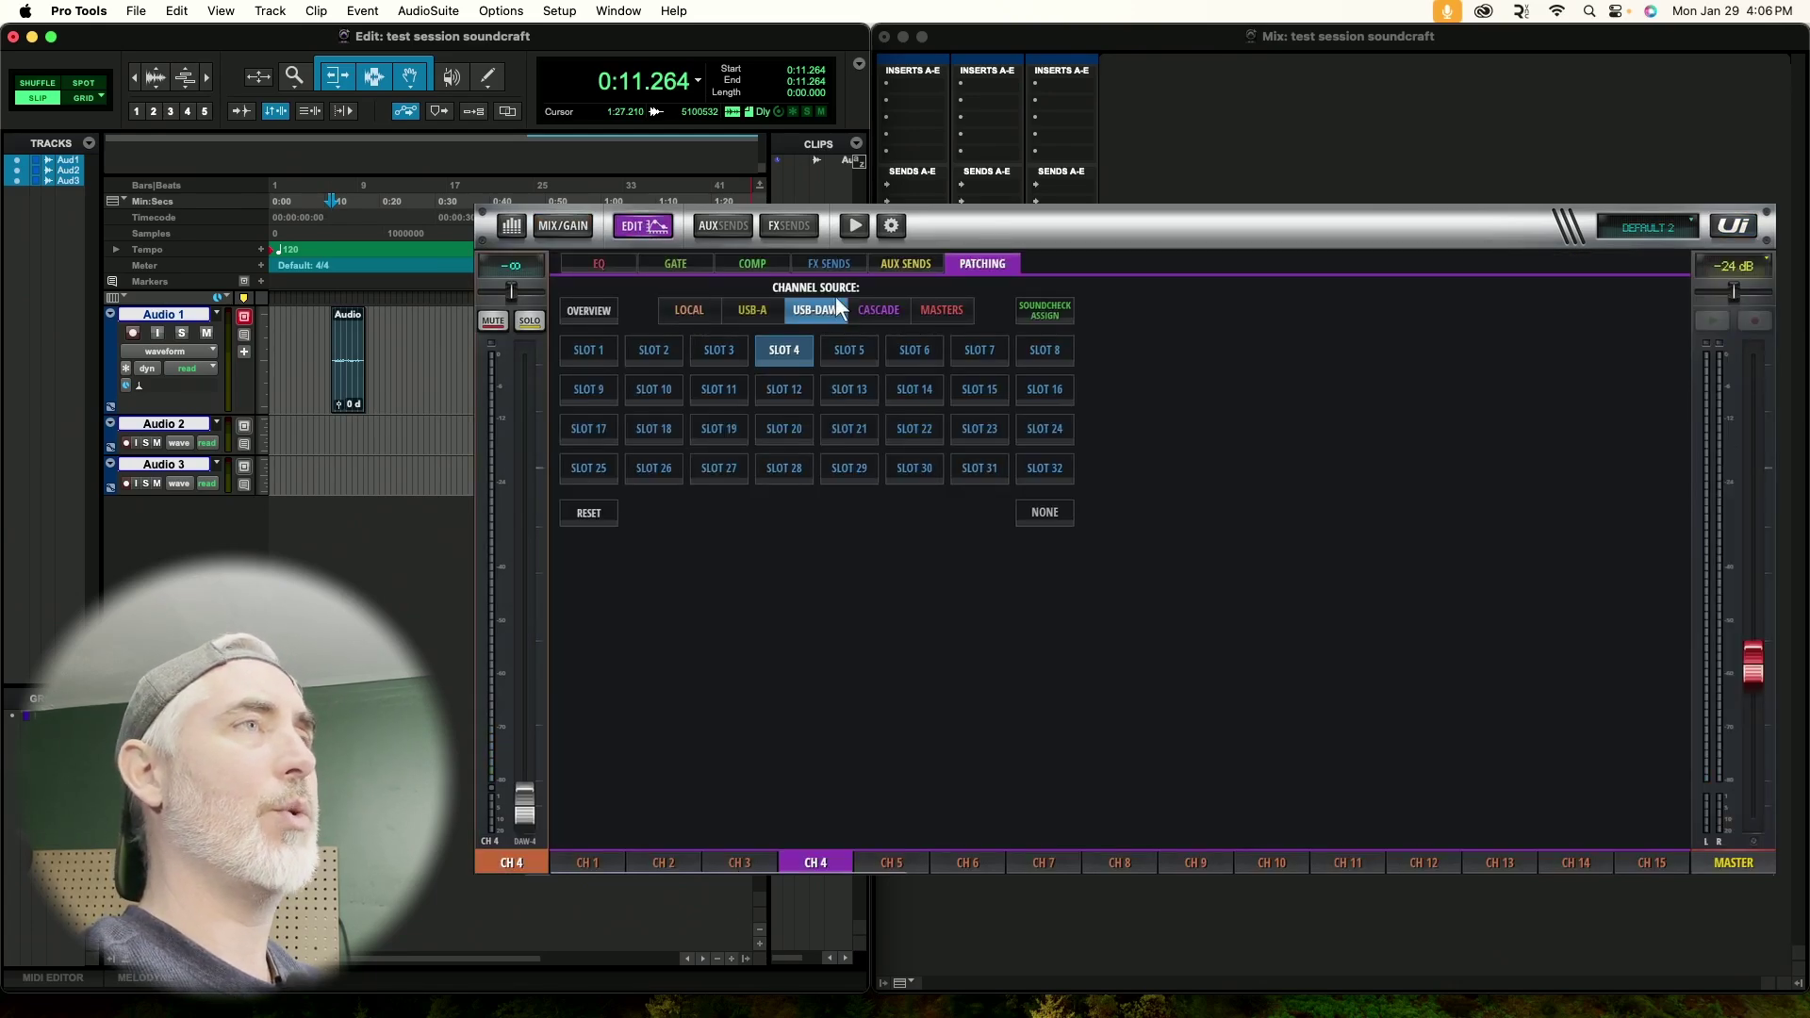
click(586, 353)
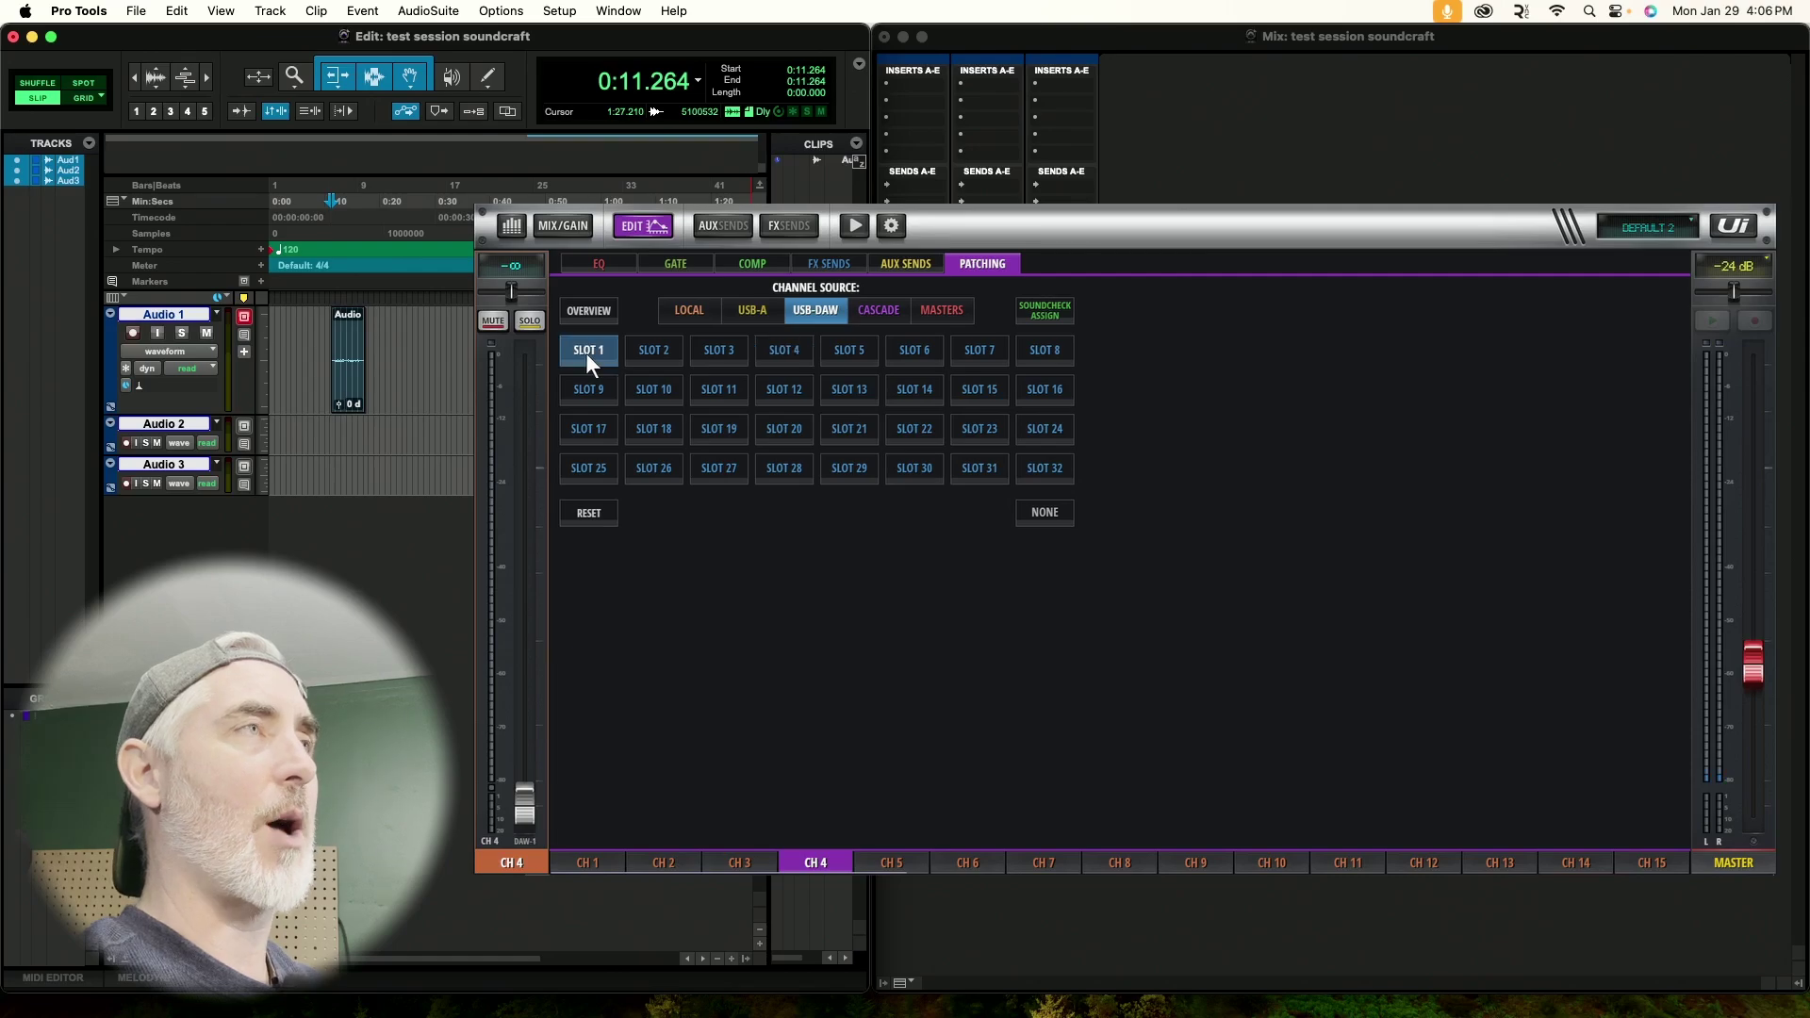
click(645, 225)
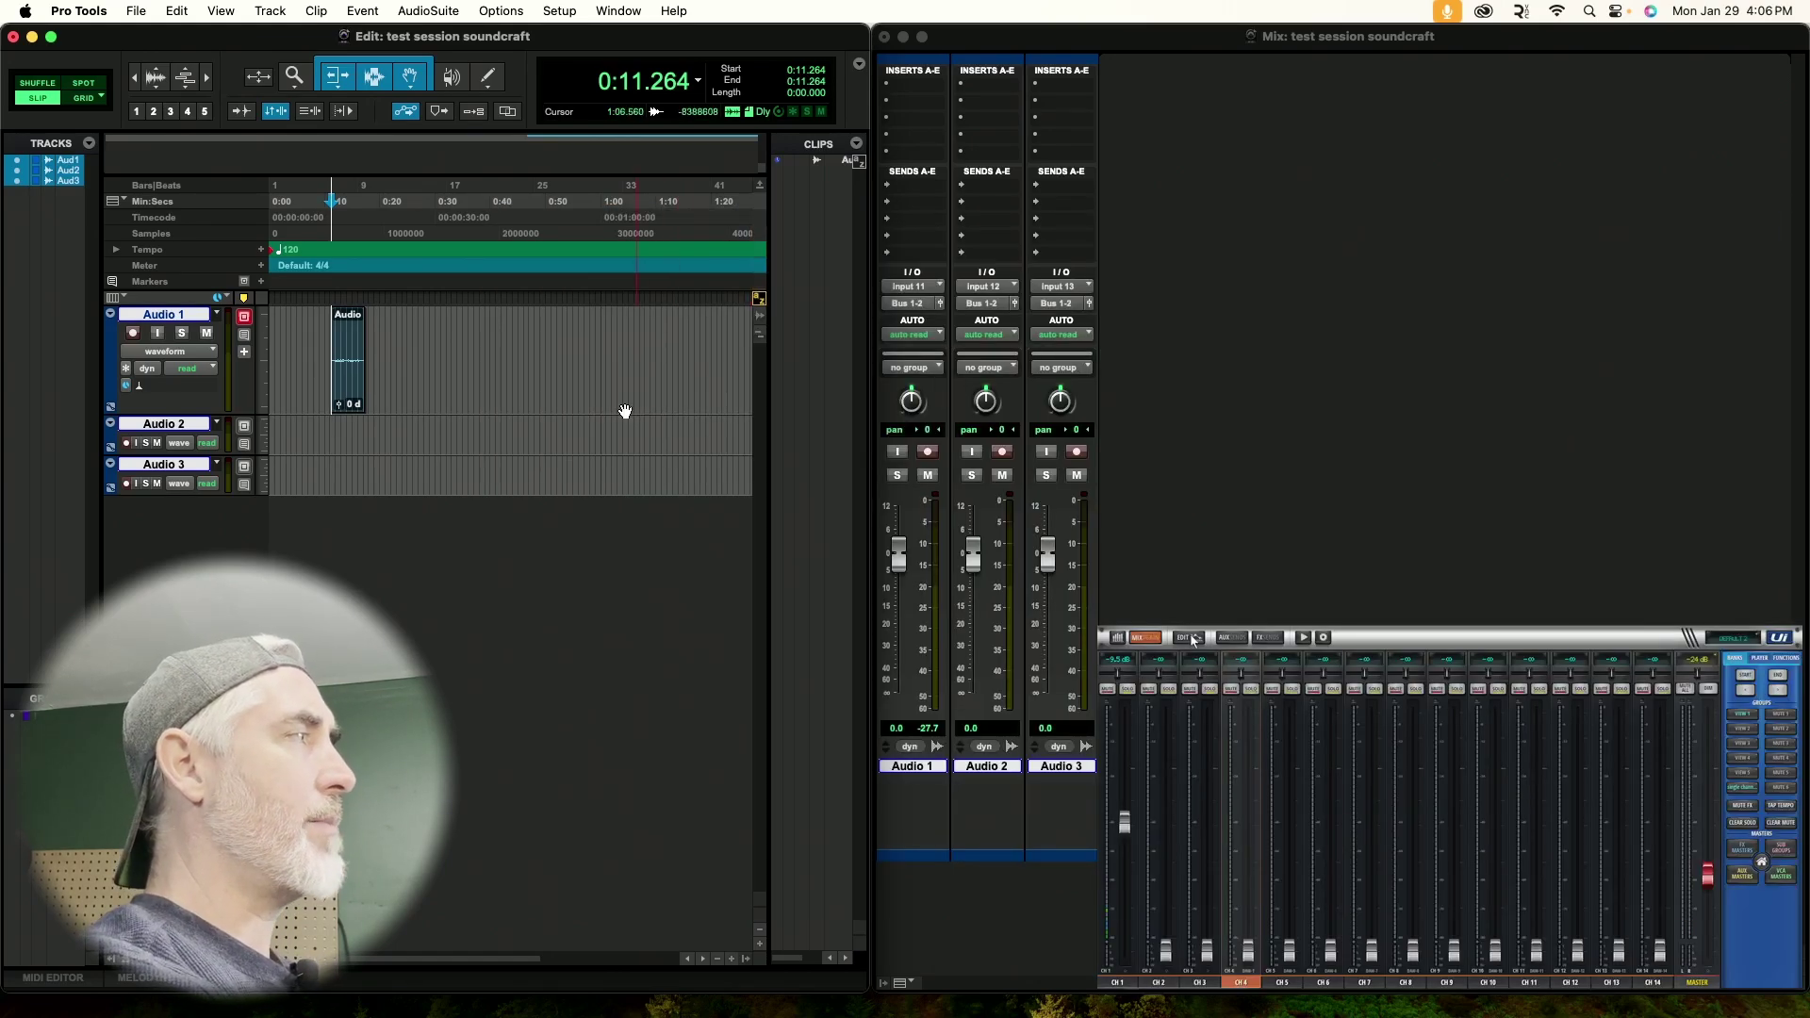
key(space)
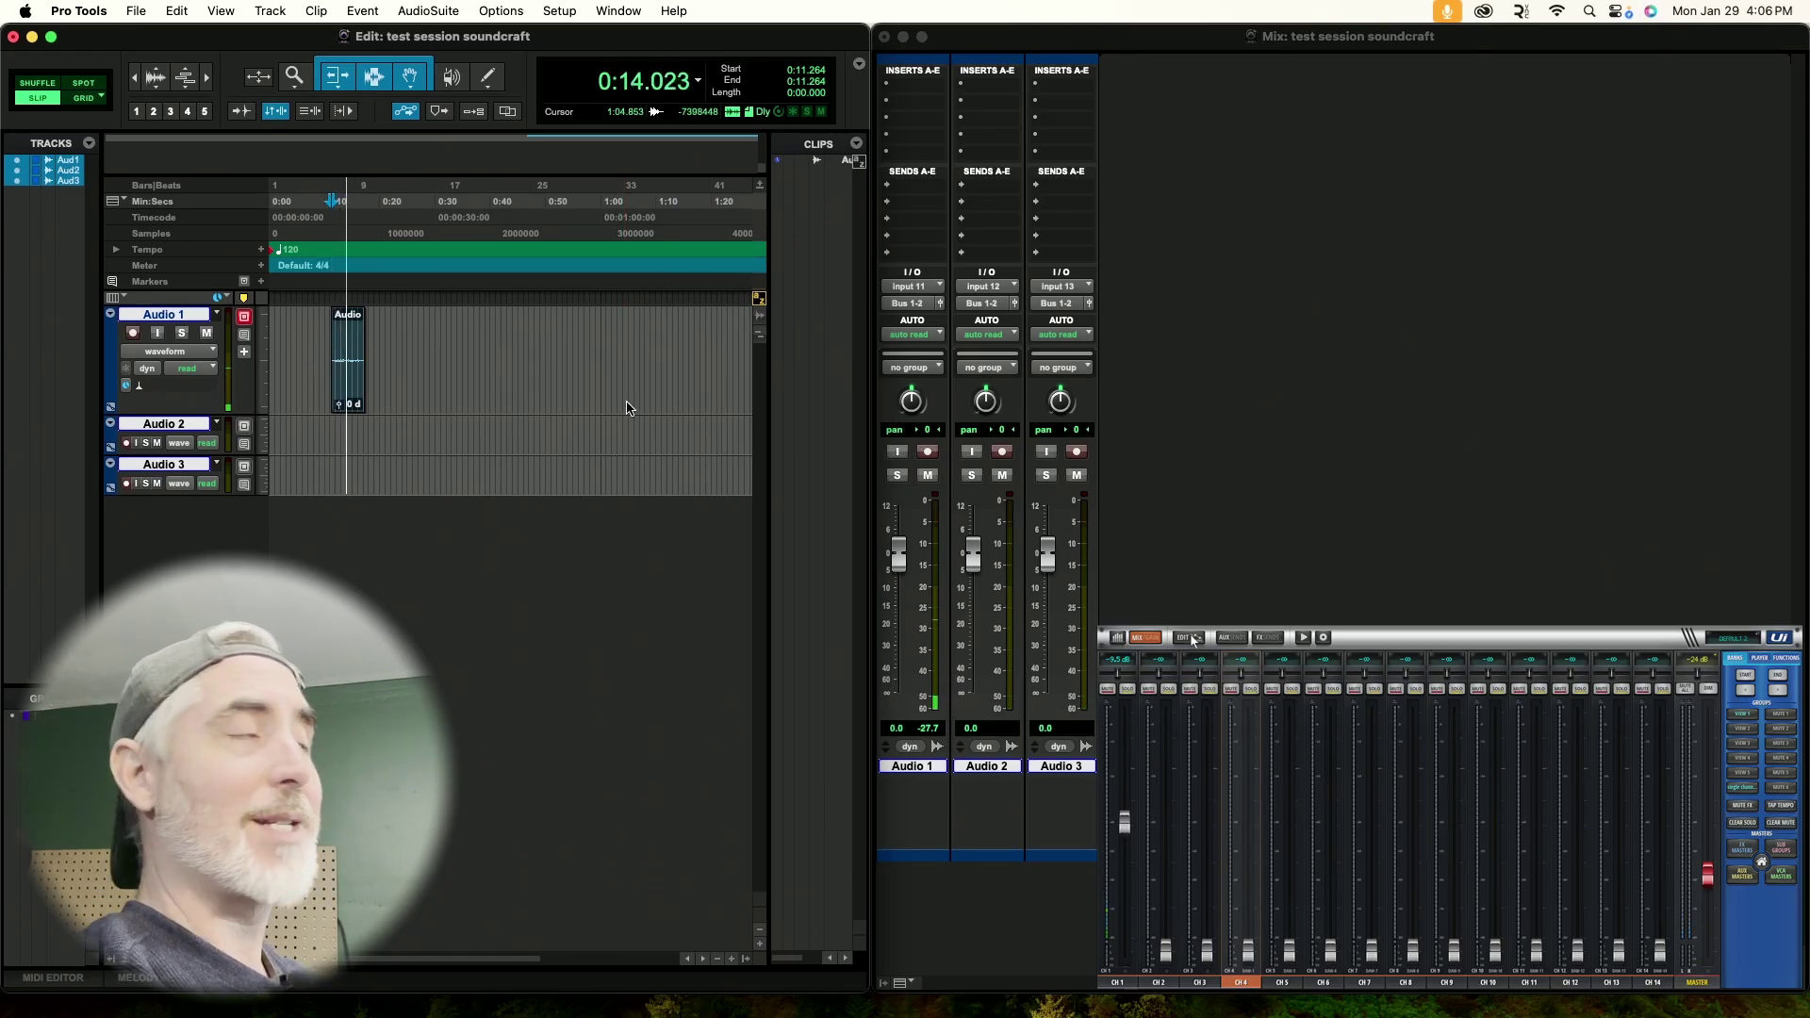
key(space)
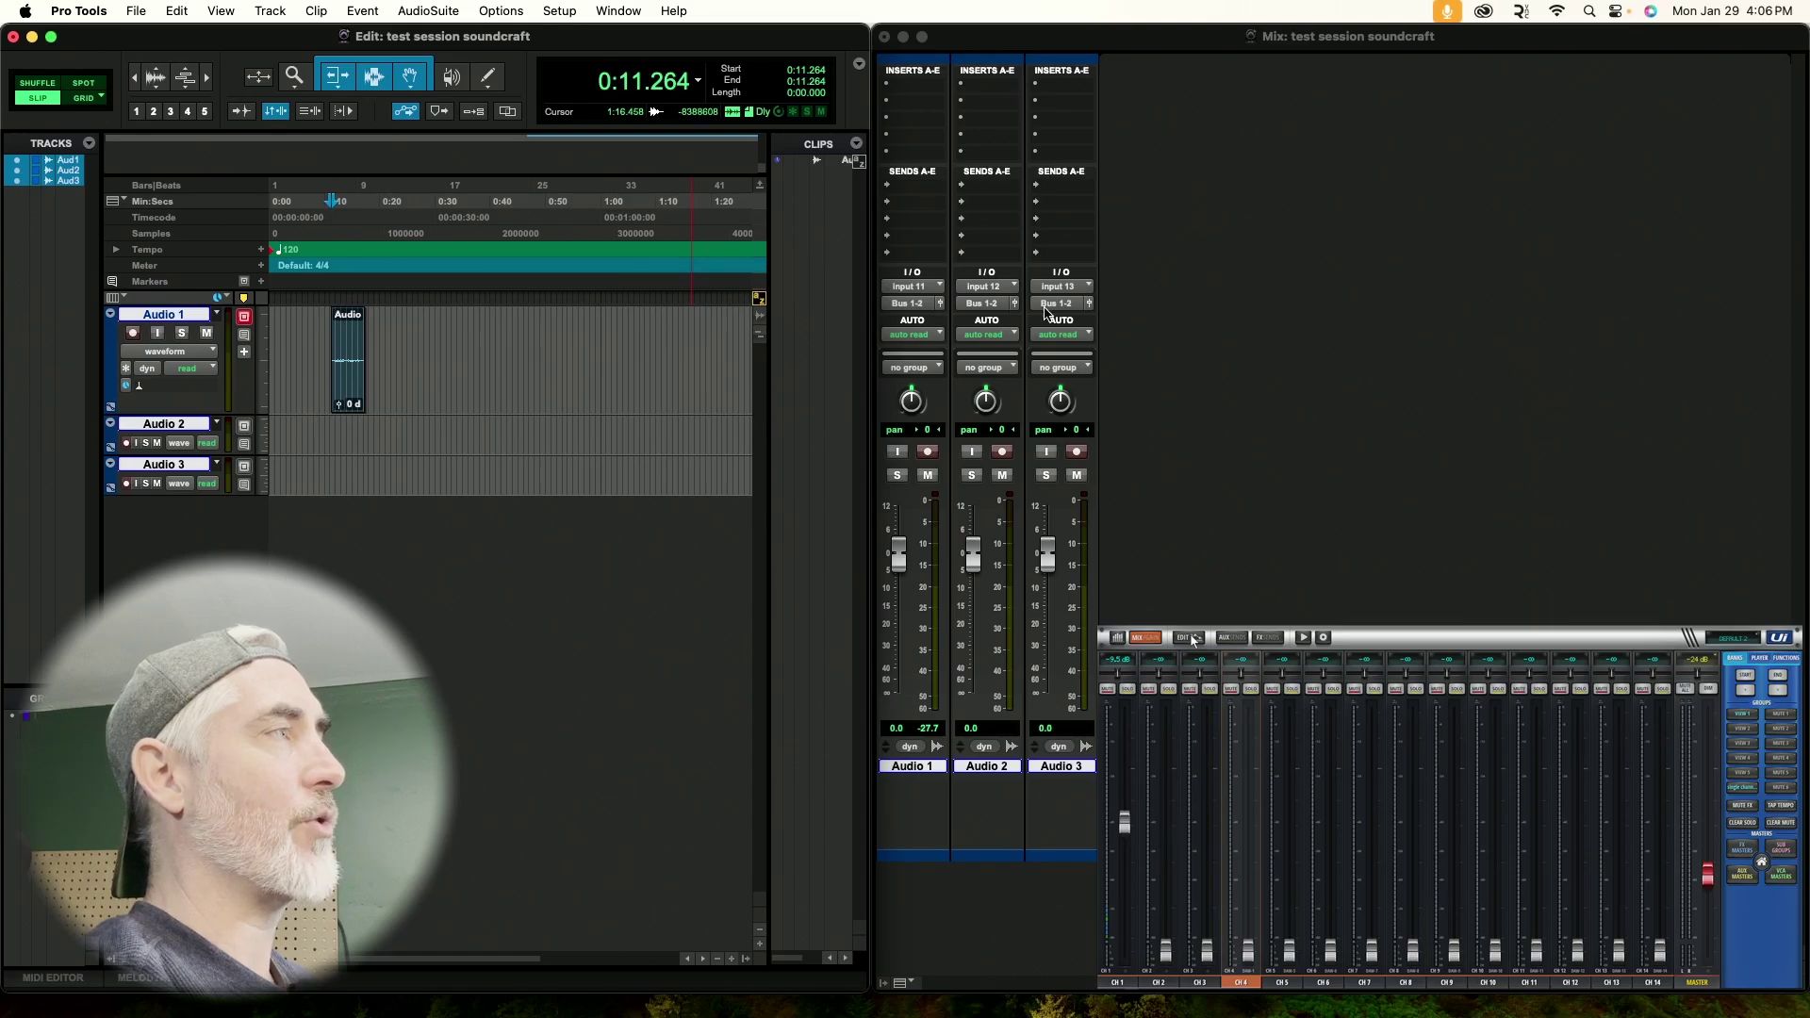
Set Audio 1's output to Output 1 in the Mix window and start playback
click(910, 303)
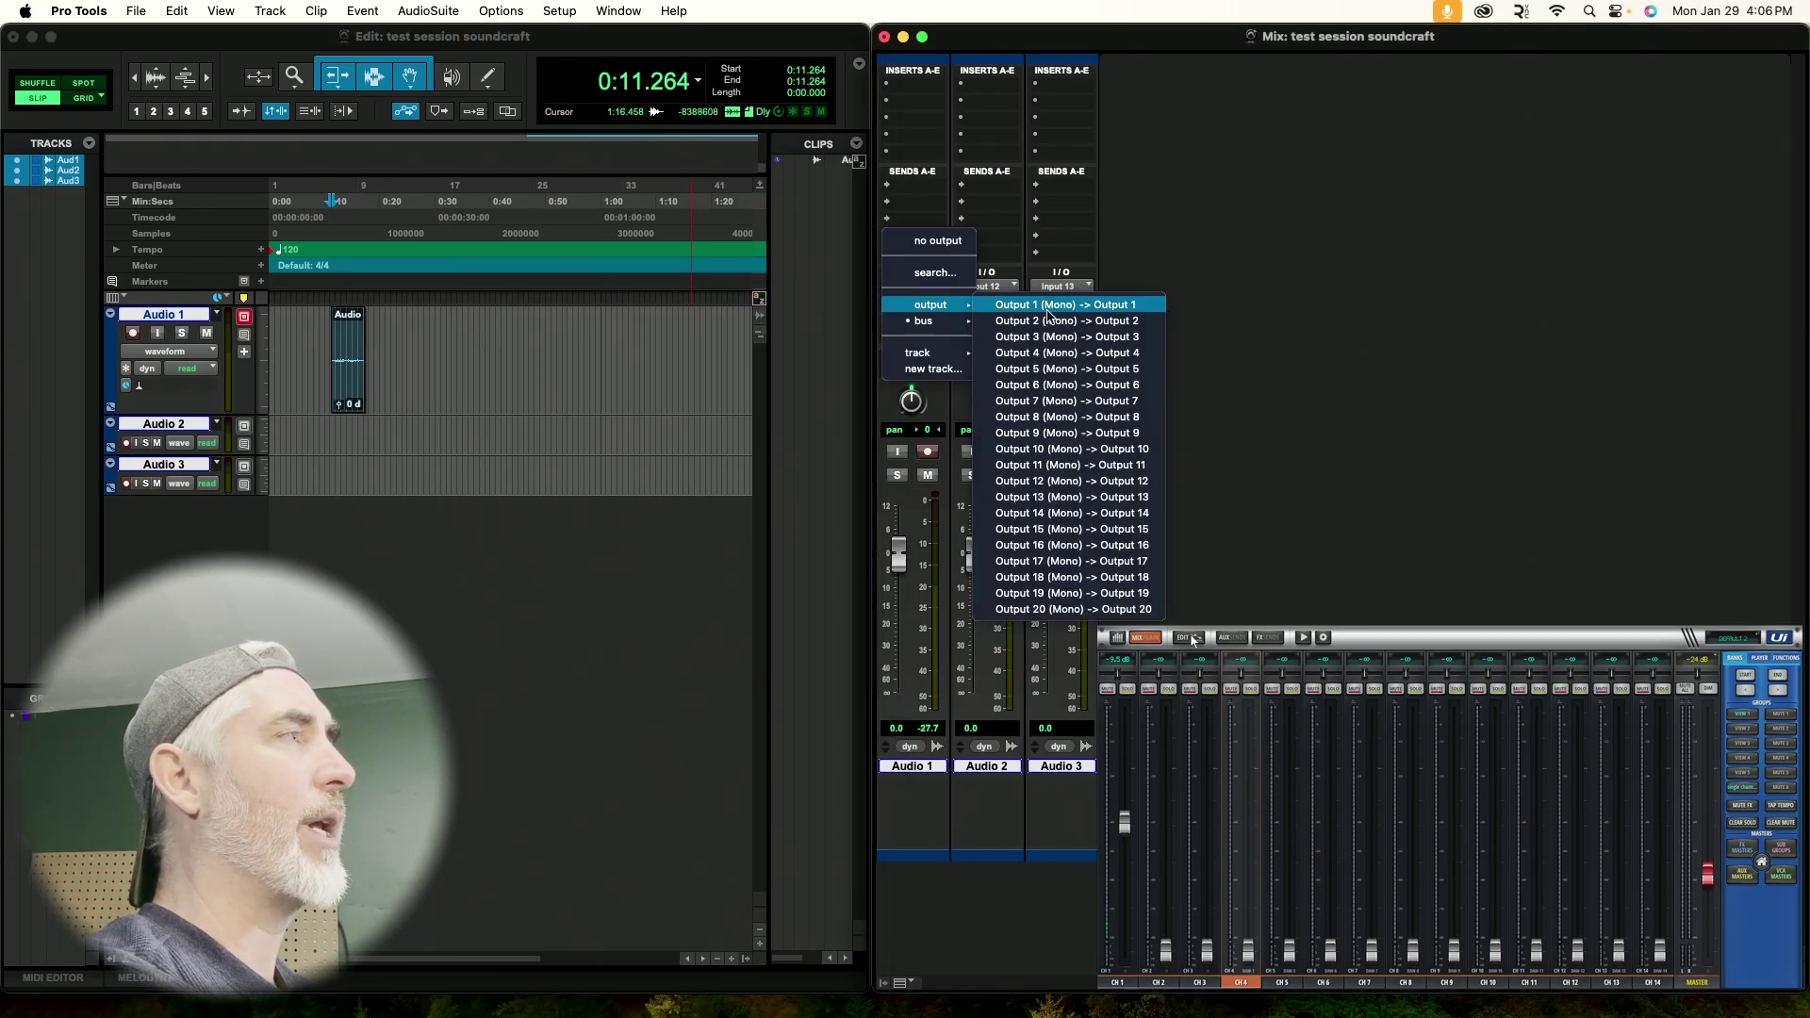
click(1096, 305)
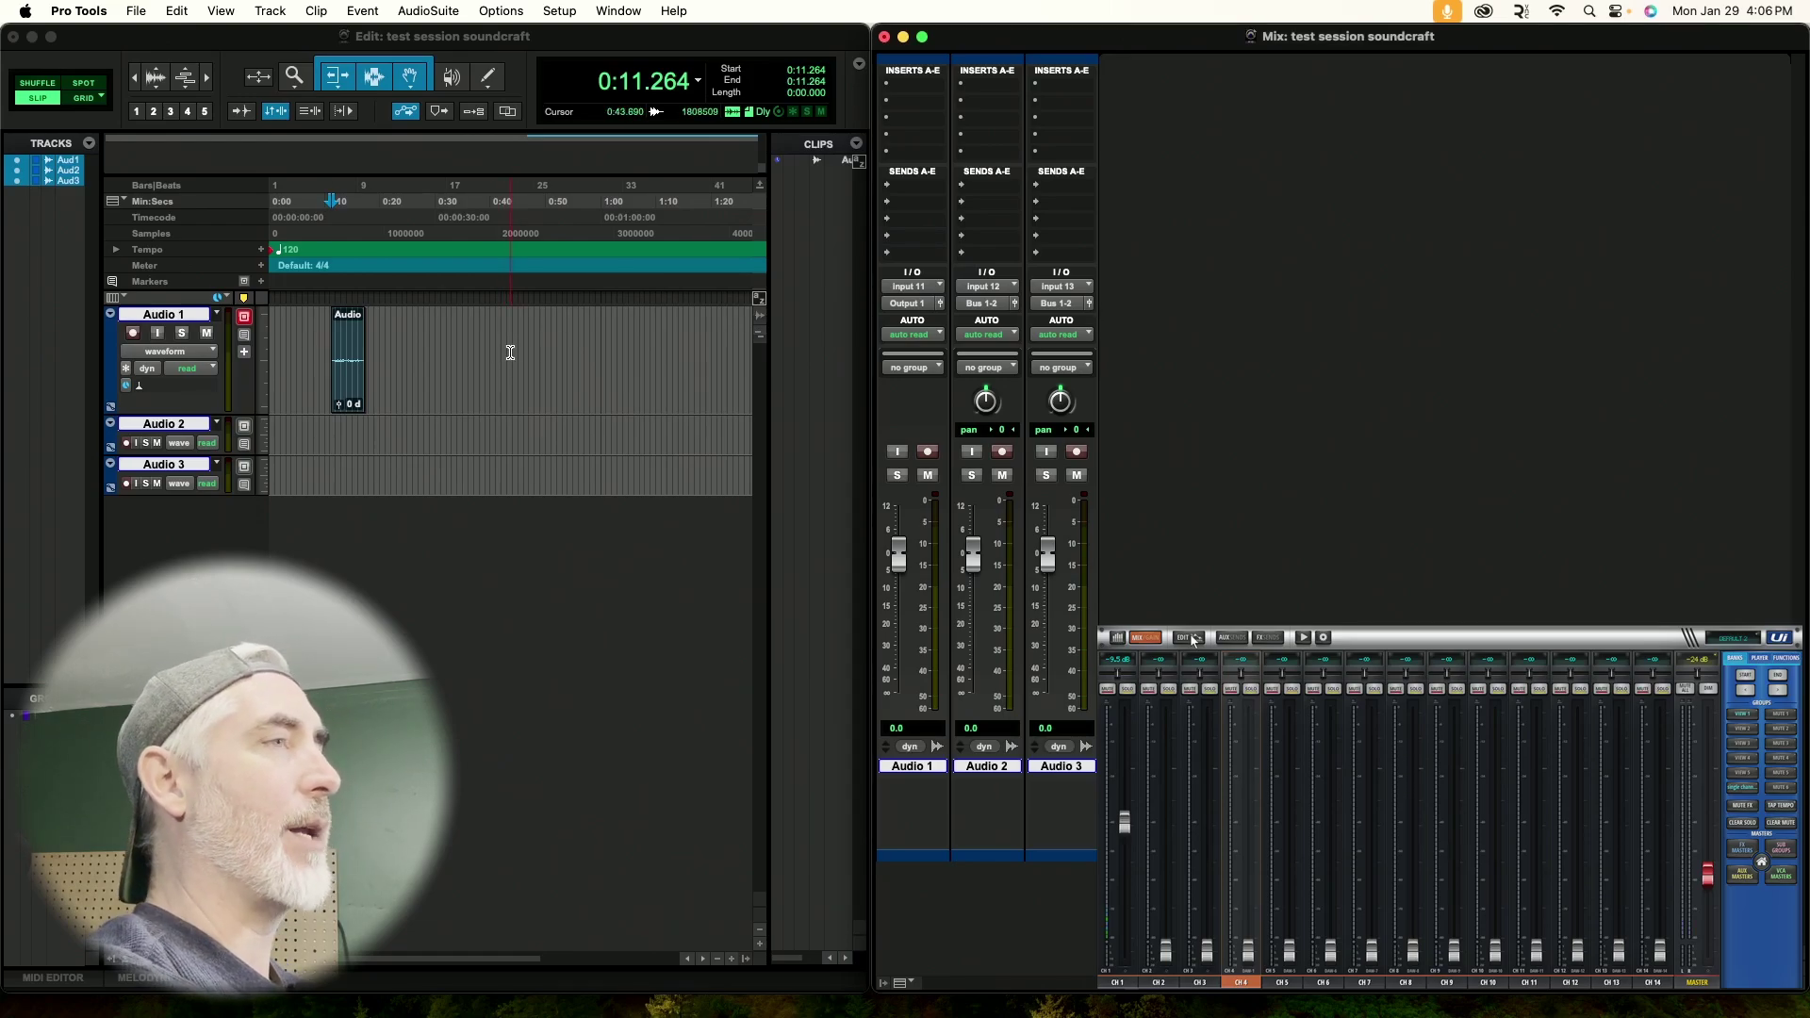
key(space)
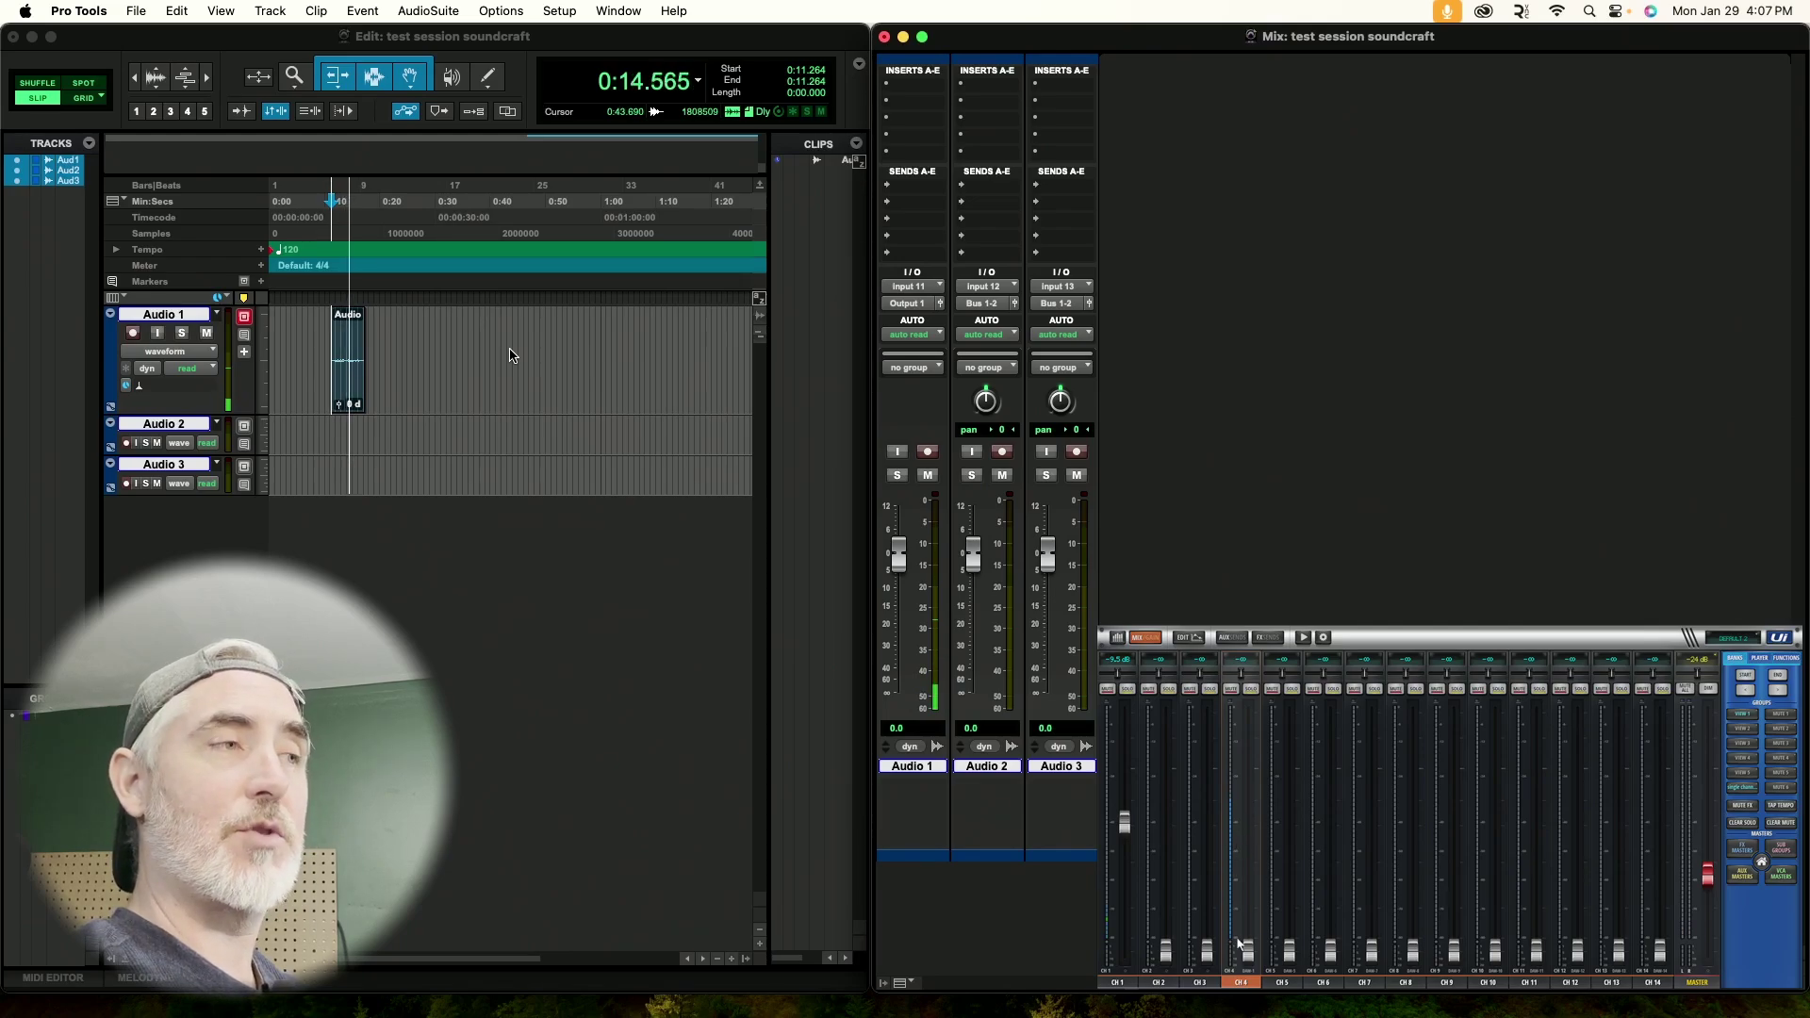
Raise Ui24 channel 4 and the master to about -5 dB during playback
drag(1254, 958, 1252, 769)
key(space)
key(space)
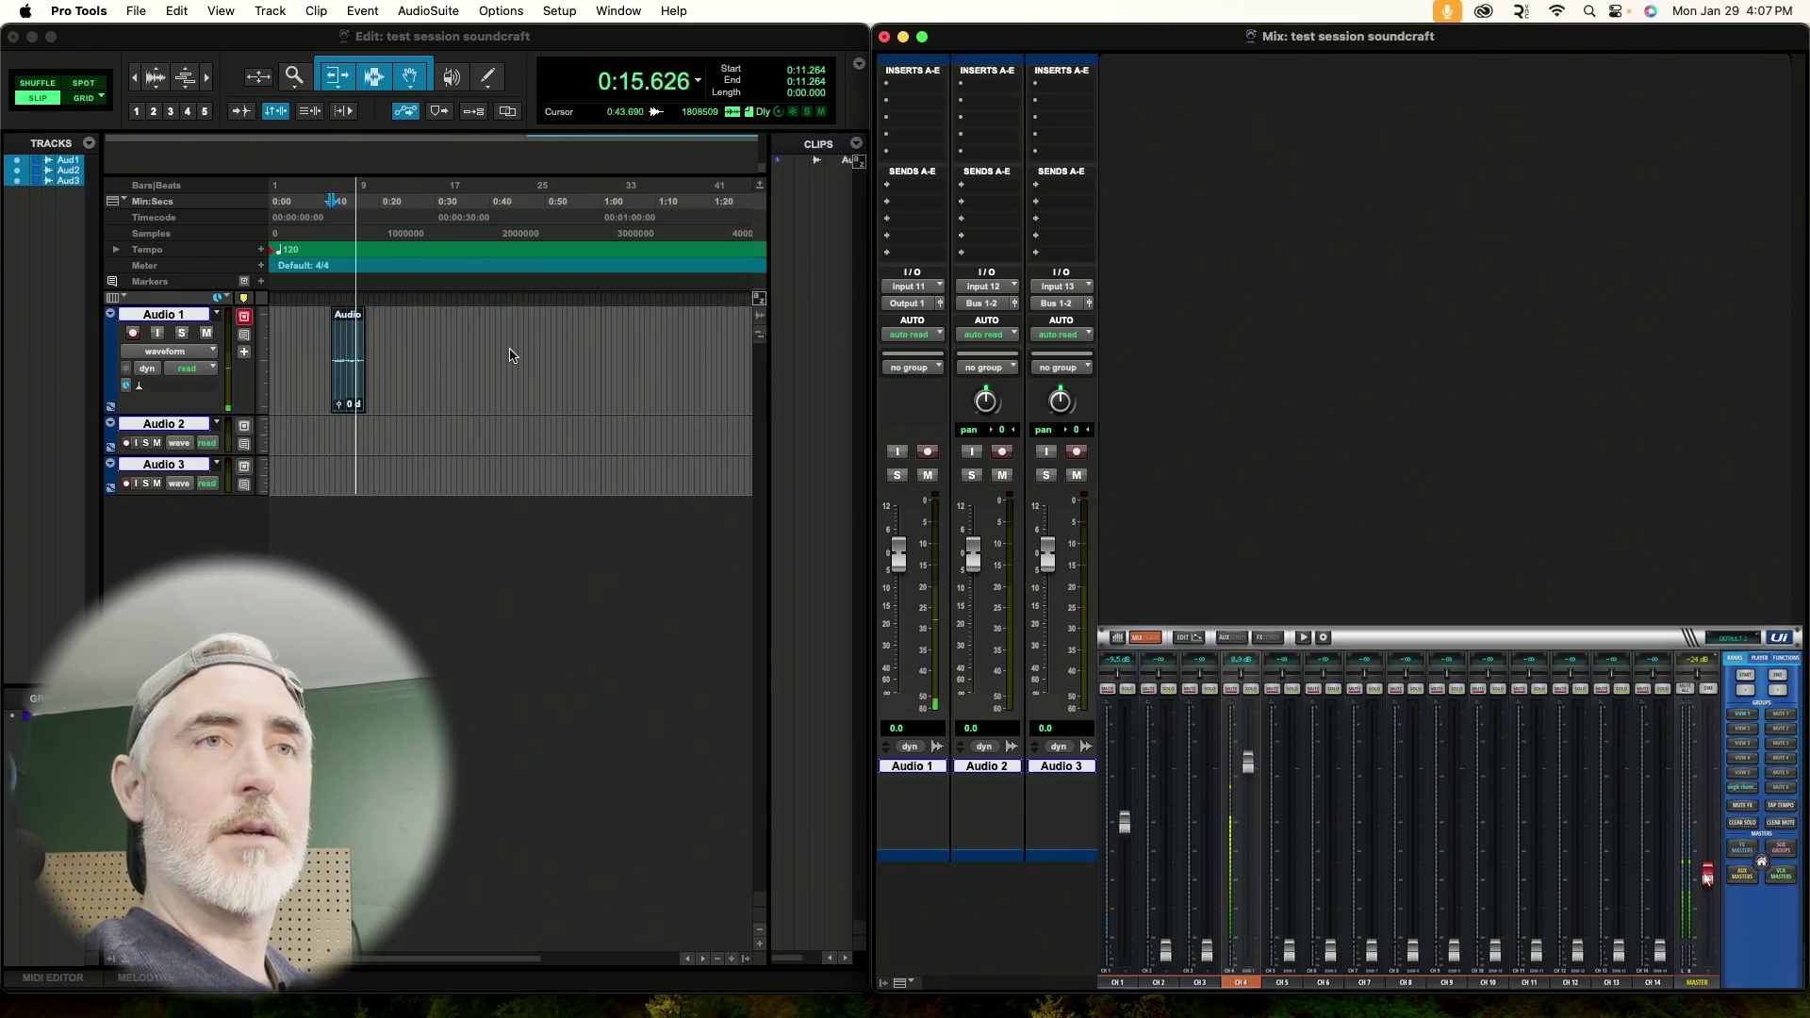
click(1709, 877)
key(space)
key(space)
drag(1709, 876, 1705, 824)
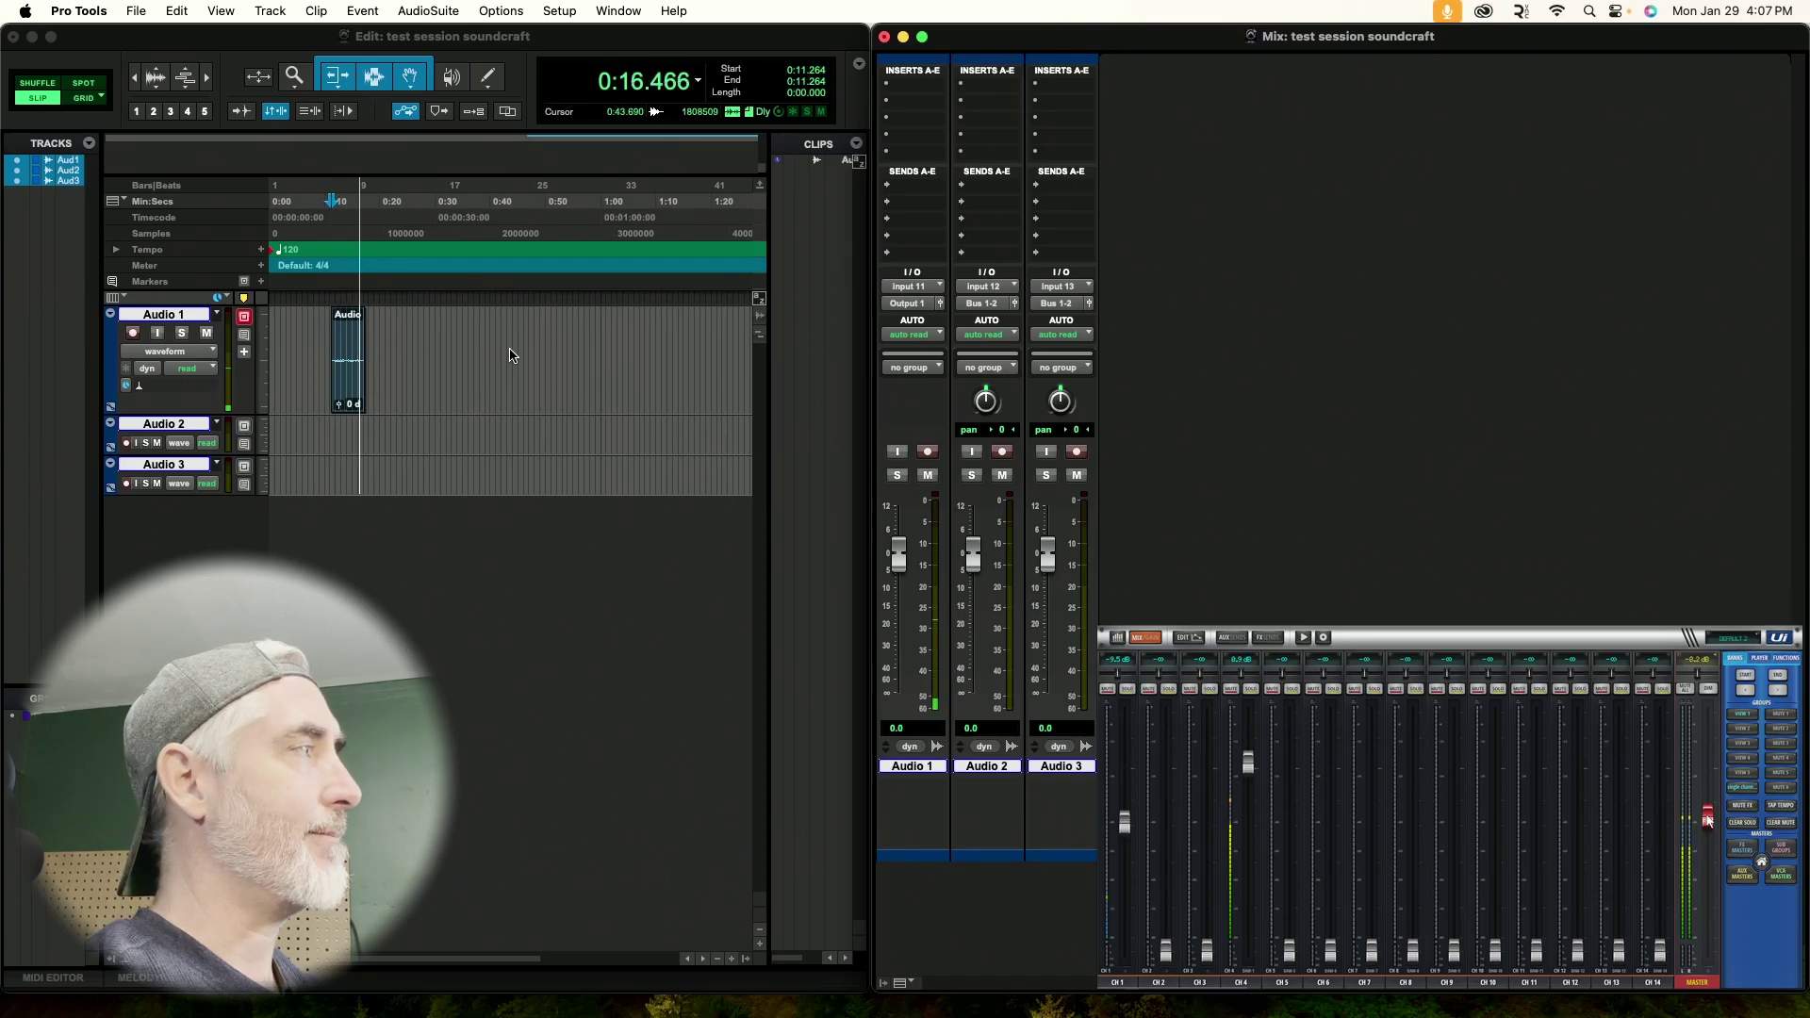
key(space)
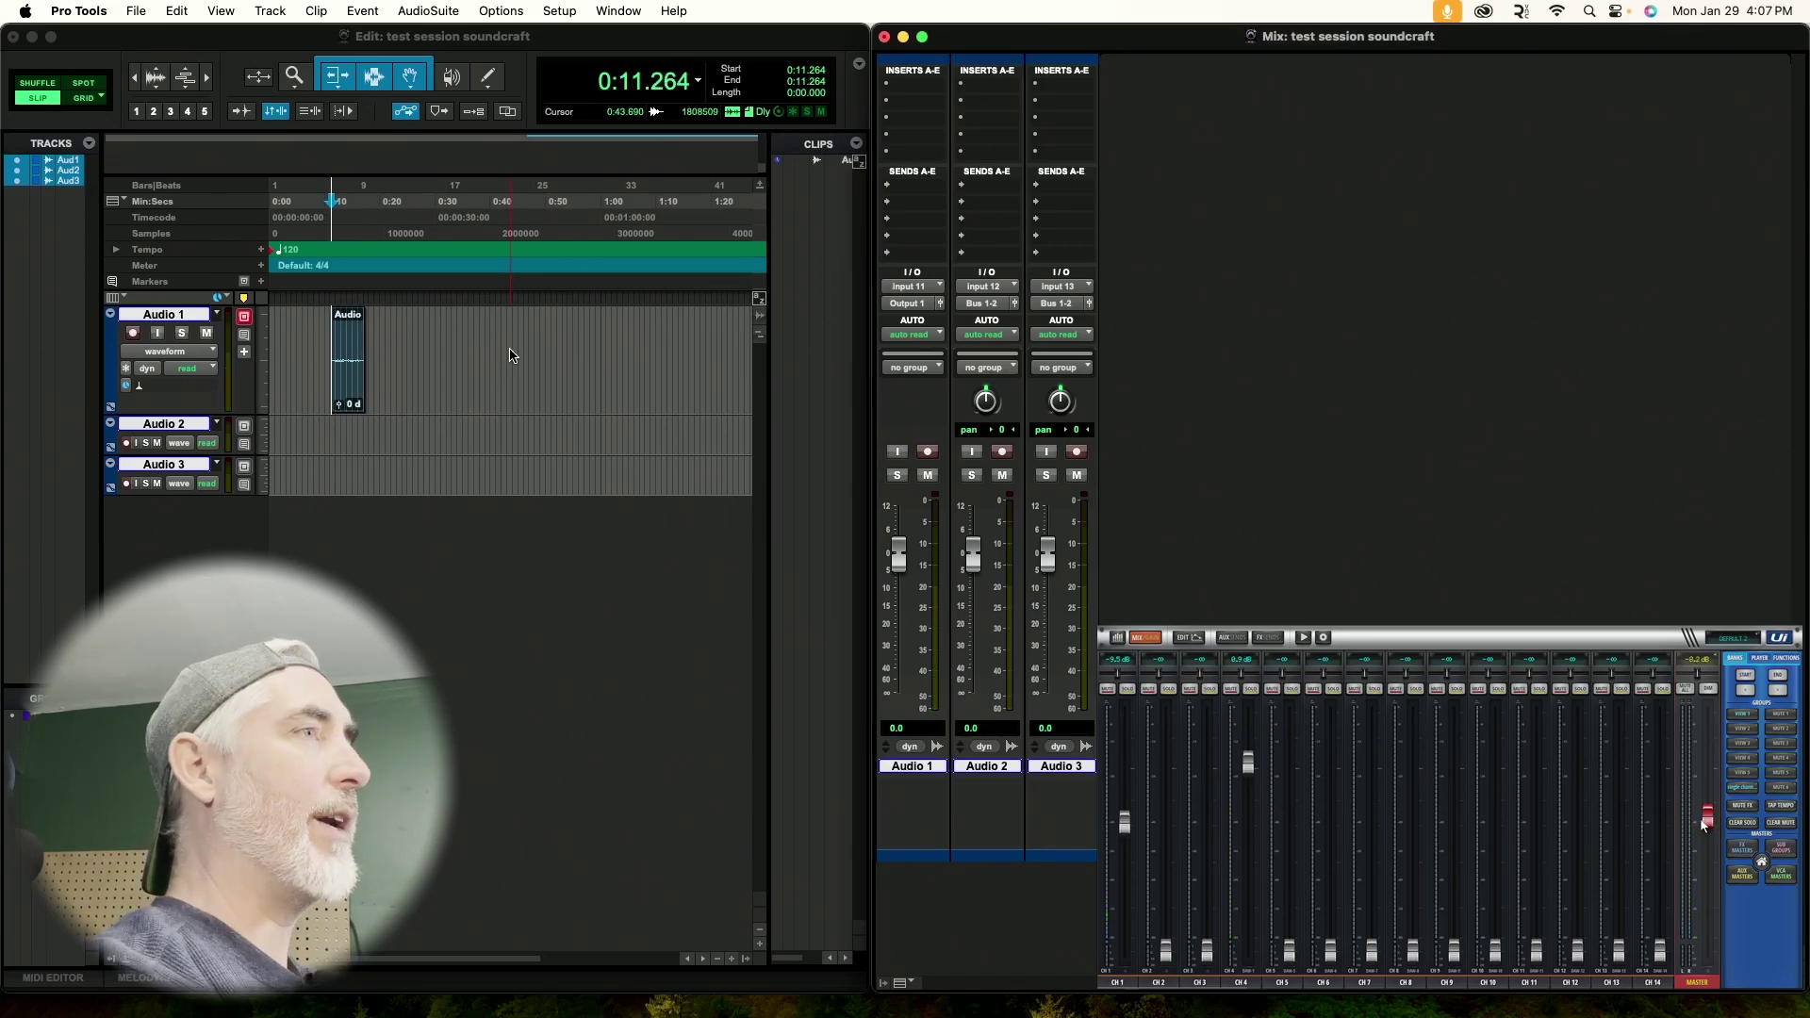